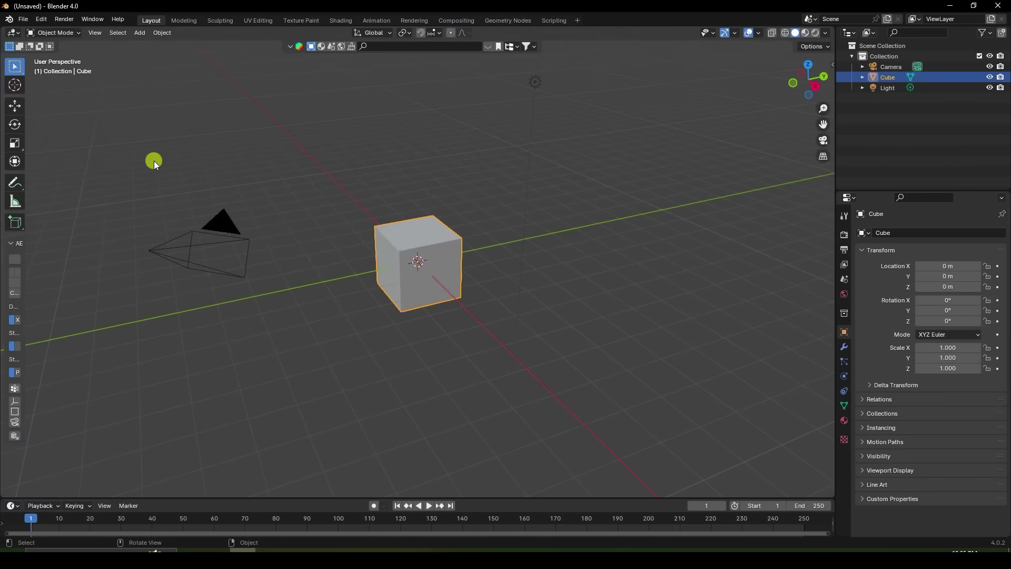
Step: Delete the default camera, cube and light, then launch the fSpy app
left_click_drag(154, 162, 653, 359)
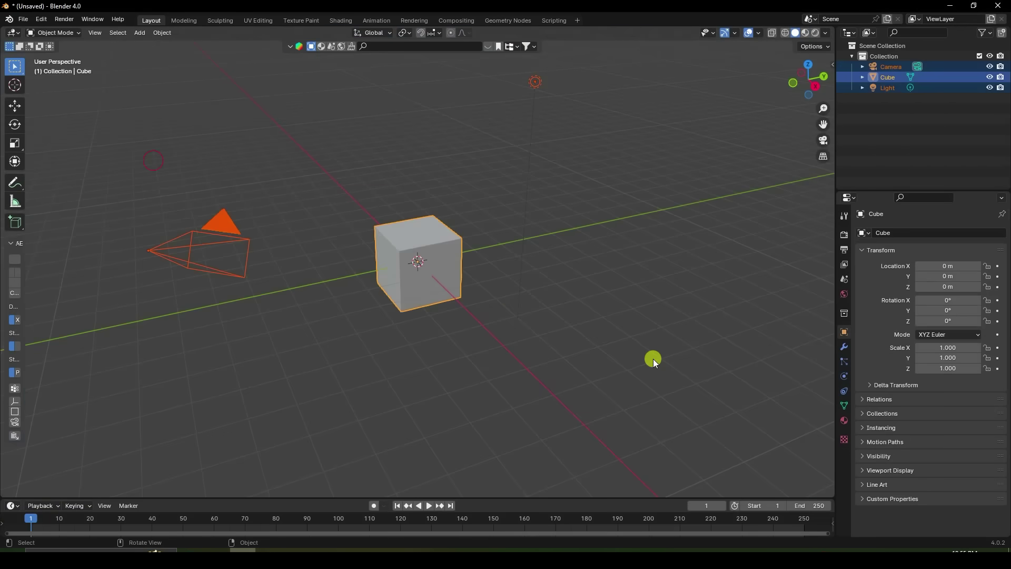
key("Delete")
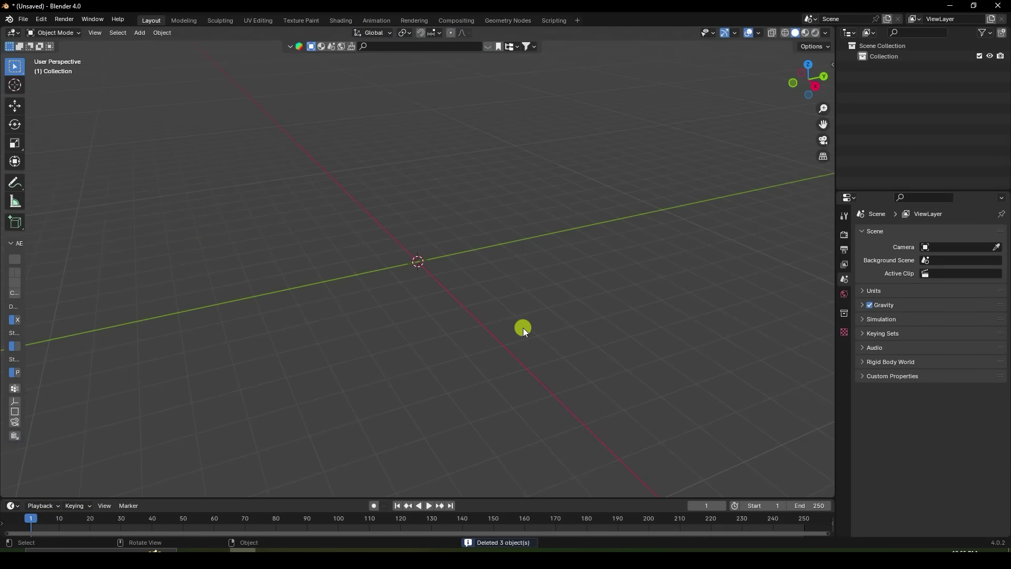
key("super")
scroll(200, 391, "down", 1)
left_click(200, 391)
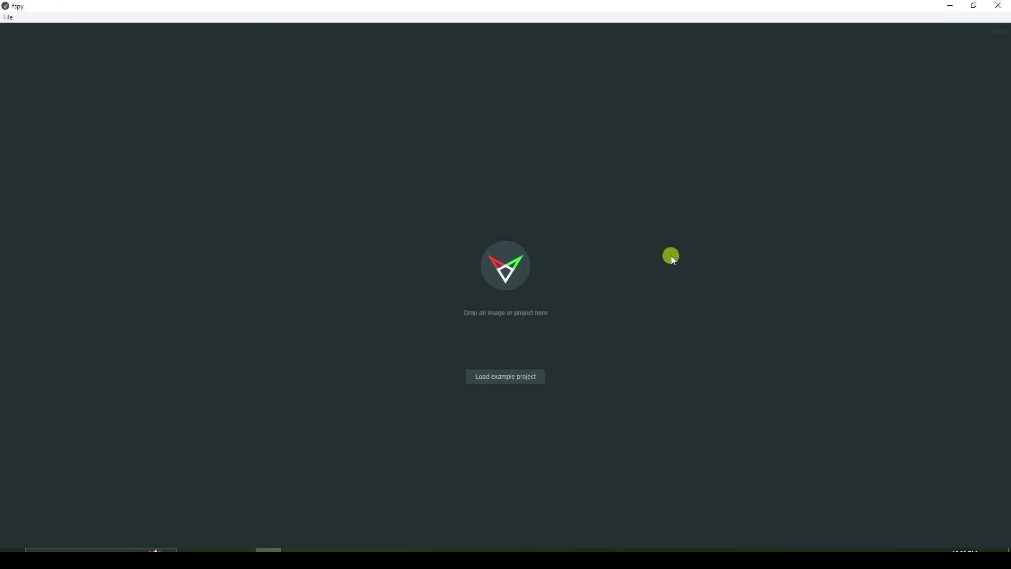
Step: Show the Chocolate VFX folder as large icons and drag the Image photo into fSpy
left_click(217, 550)
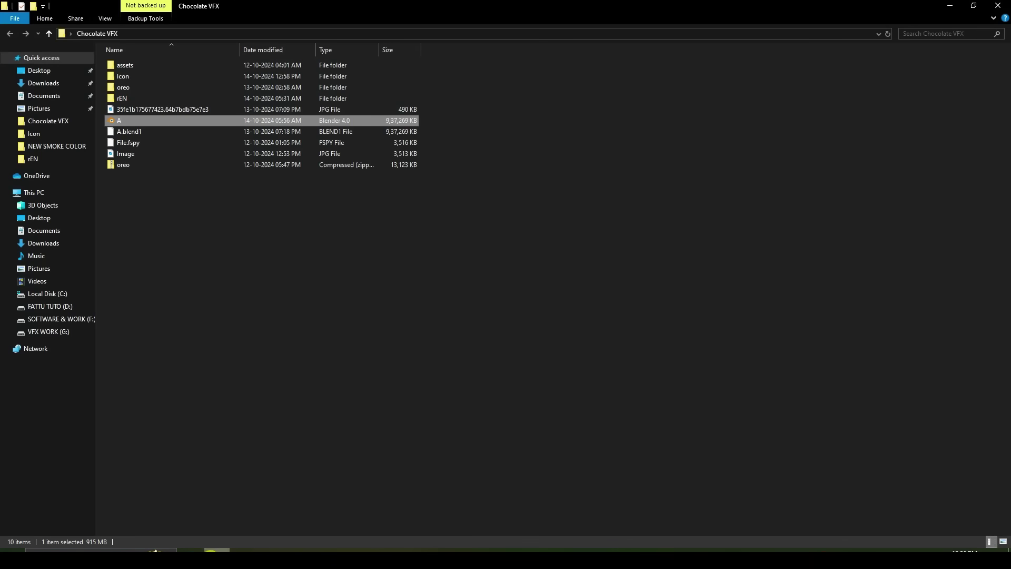
left_click(98, 18)
left_click(175, 33)
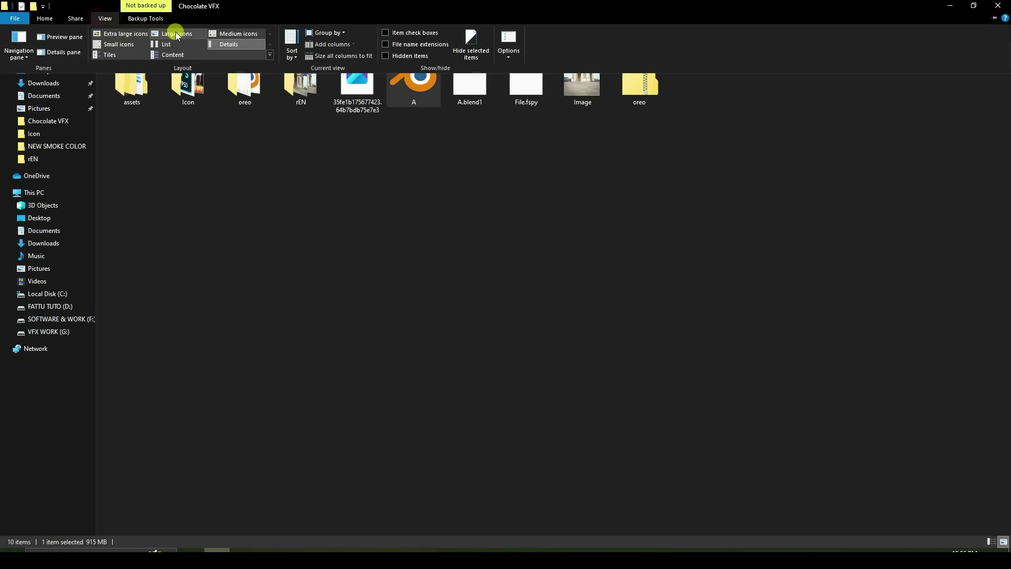
left_click(581, 91)
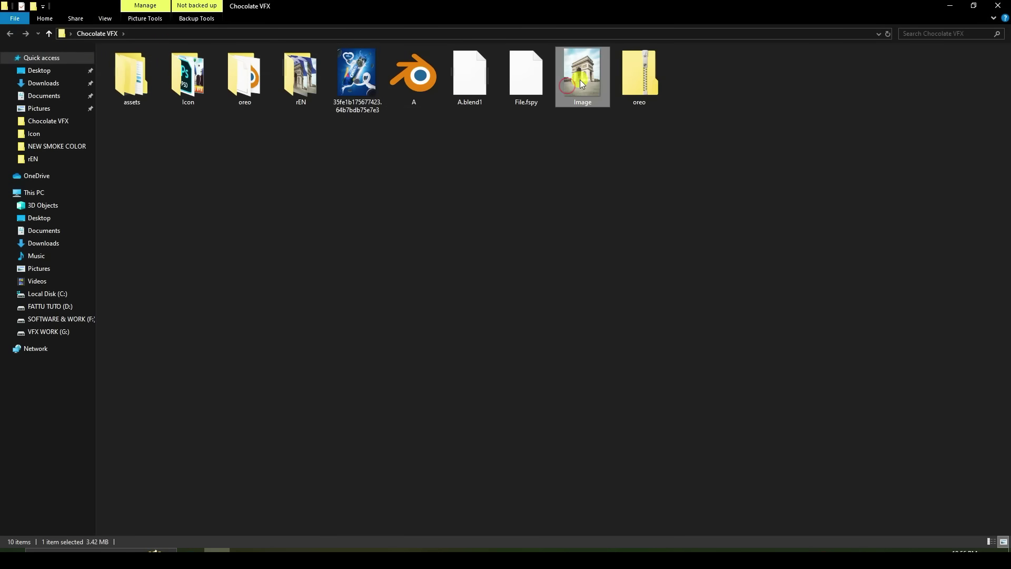
left_click_drag(581, 83, 489, 312)
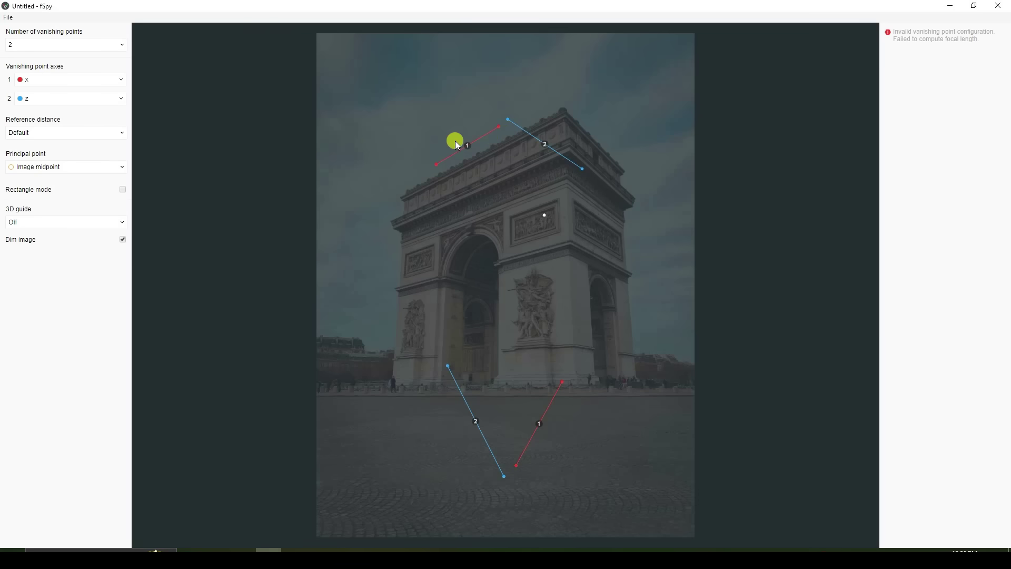
Step: Align blue vanishing line 2 with the arch's vertical edges
left_click_drag(508, 119, 638, 386)
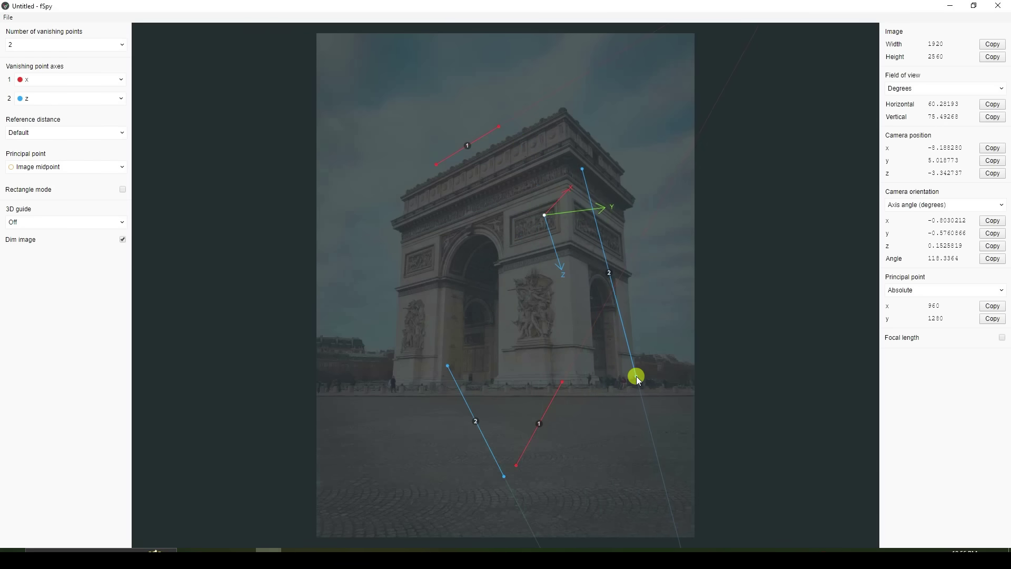
left_click_drag(583, 161, 624, 214)
left_click_drag(637, 378, 623, 350)
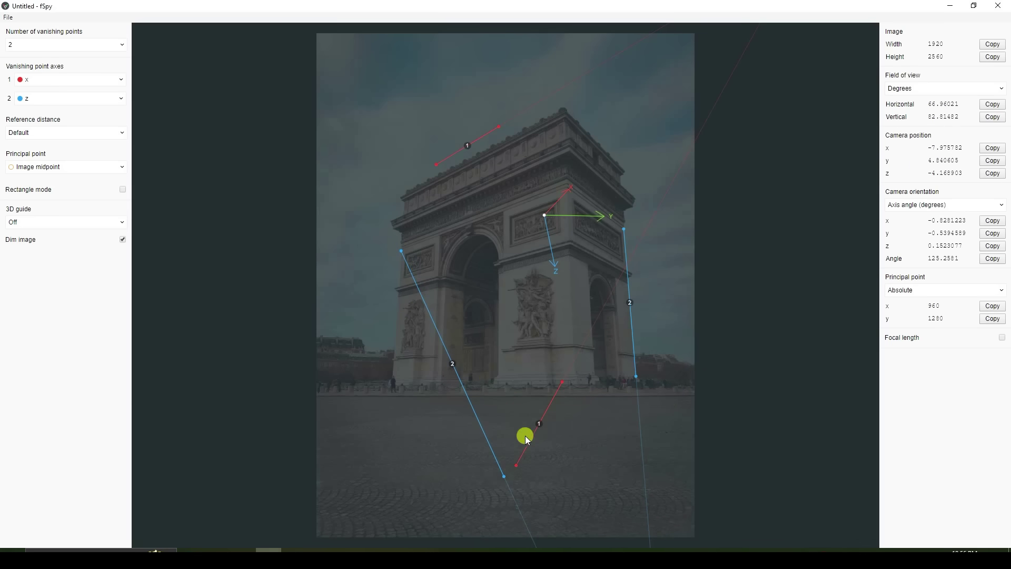
left_click_drag(504, 476, 420, 460)
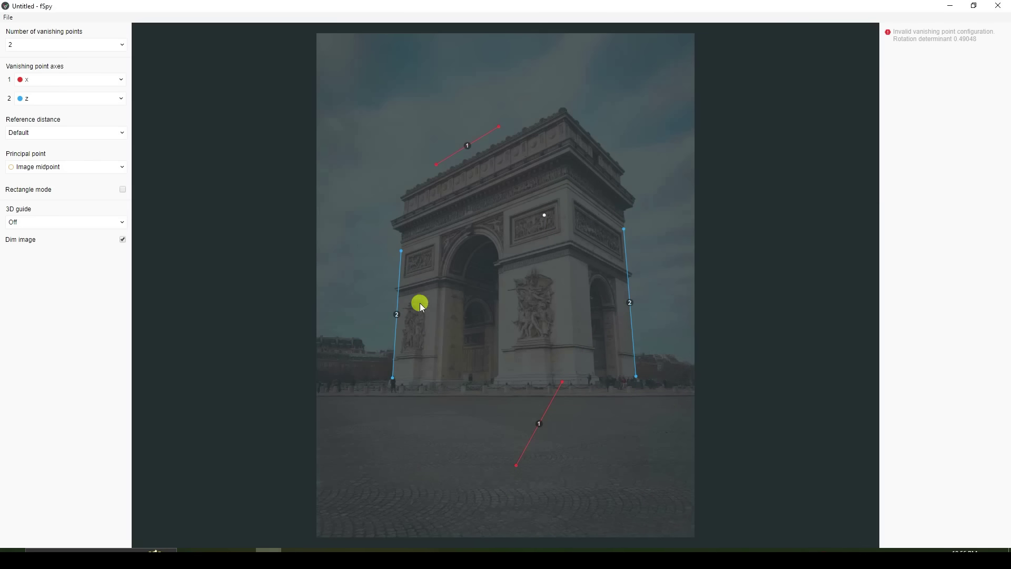
left_click_drag(400, 250, 402, 249)
Step: Align red vanishing line 1 with the arch's horizontal cornice edges, solving the camera
left_click_drag(432, 166, 400, 198)
left_click_drag(499, 125, 652, 11)
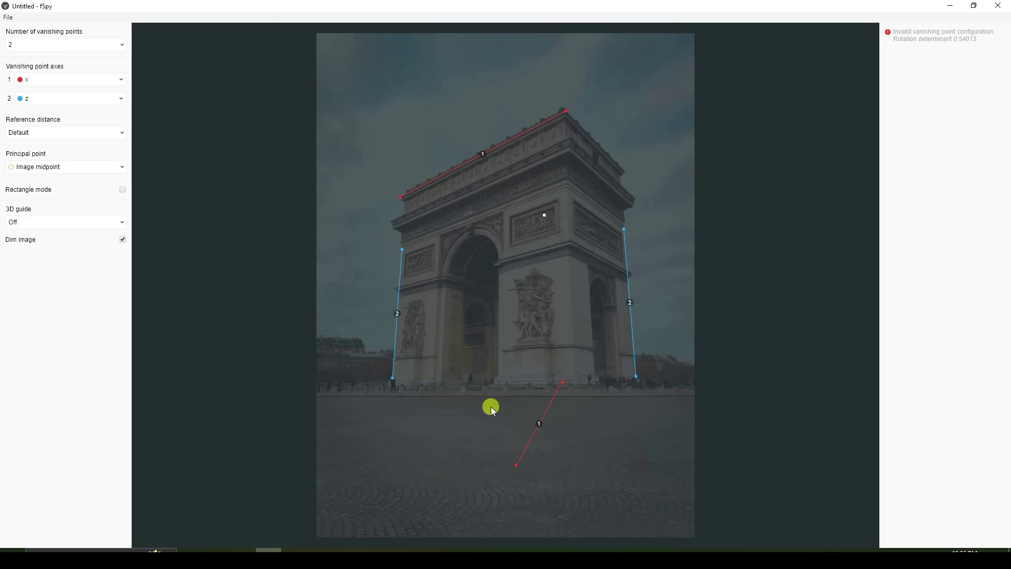
left_click_drag(517, 467, 498, 261)
left_click_drag(601, 314, 578, 253)
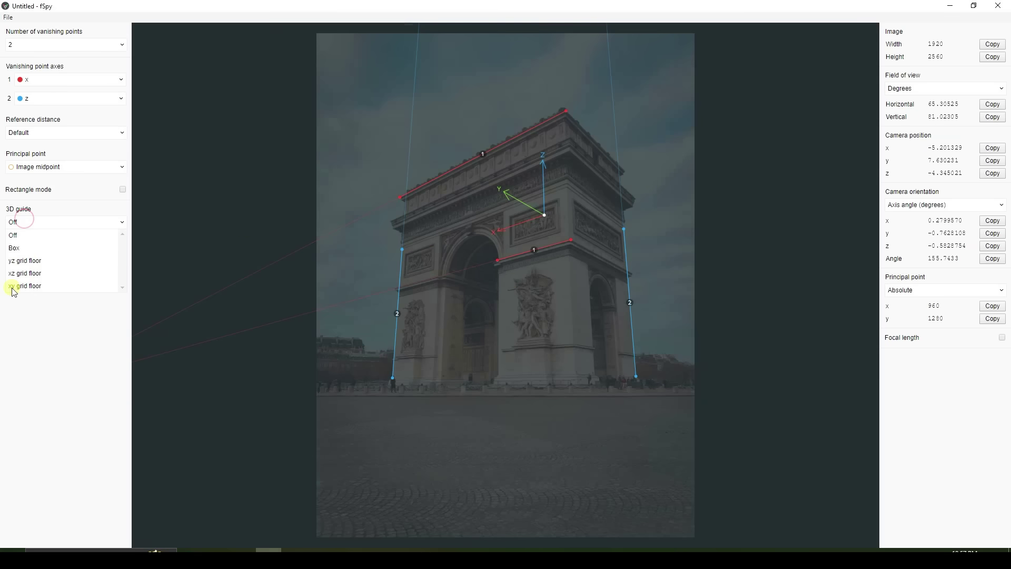
Step: Add an xy grid floor with its origin on the ground, and save the project as FILE NEW
left_click(15, 287)
left_click_drag(547, 220, 514, 433)
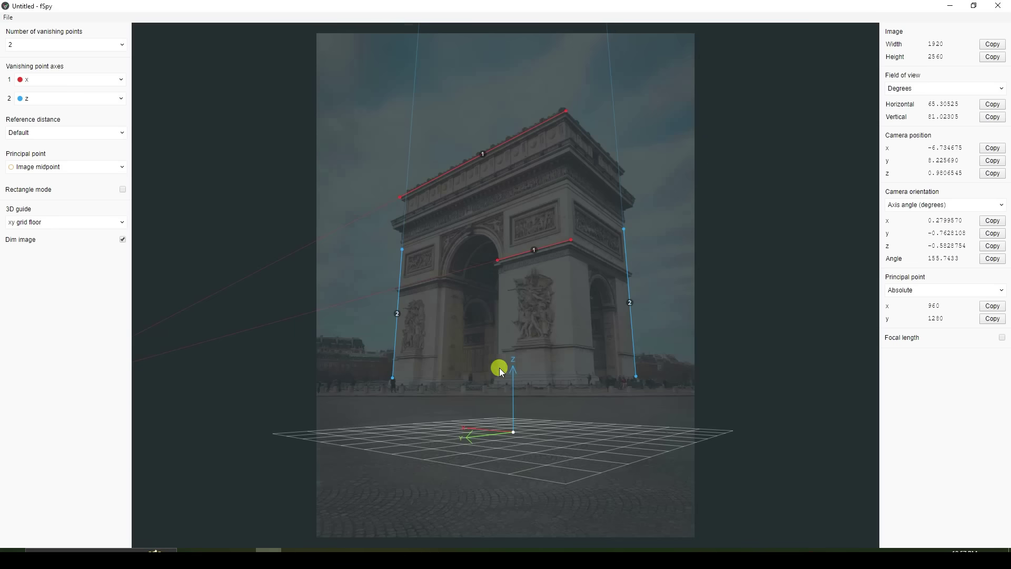
left_click(8, 18)
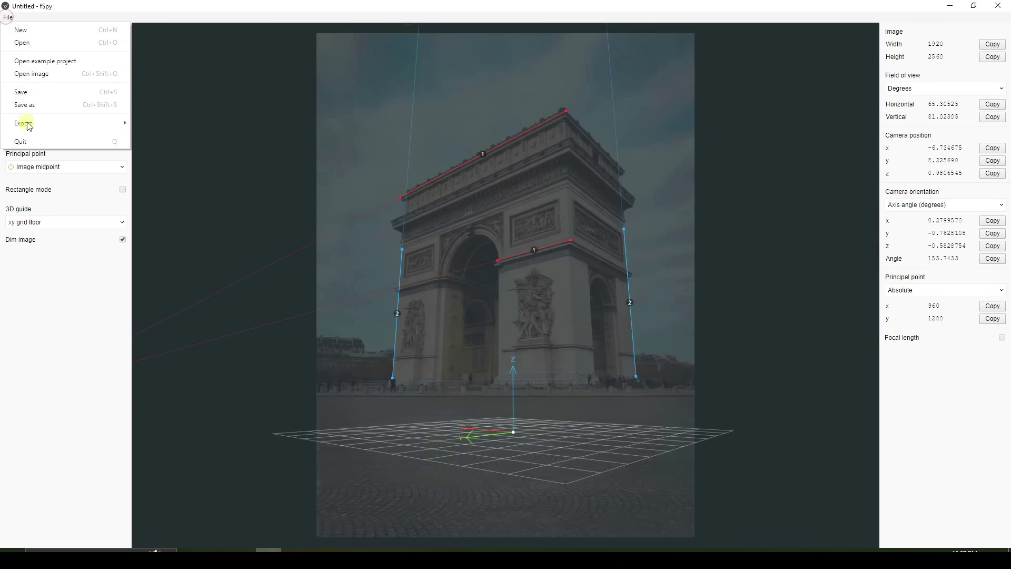
left_click(27, 92)
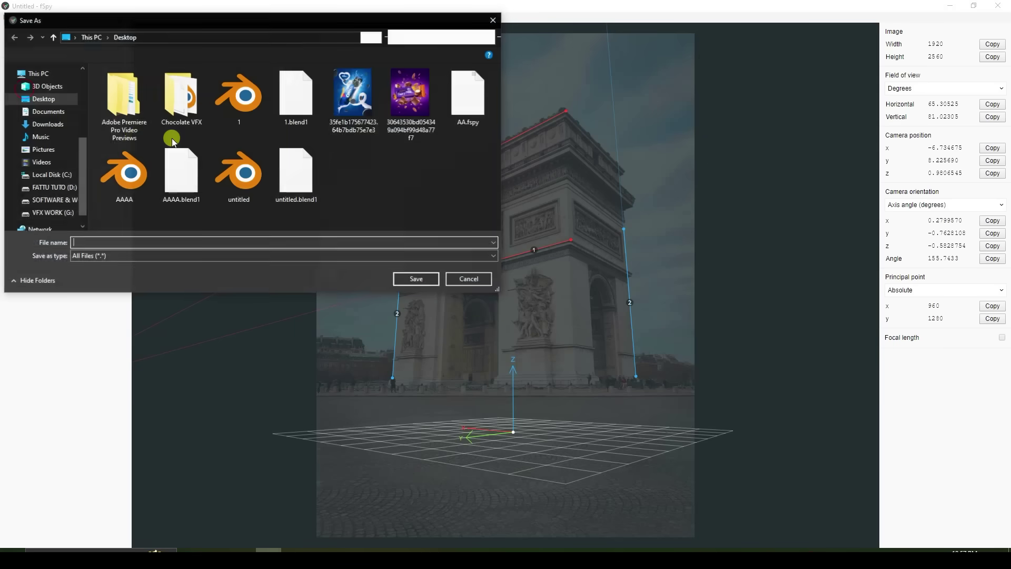
left_click(146, 210)
left_click(140, 236)
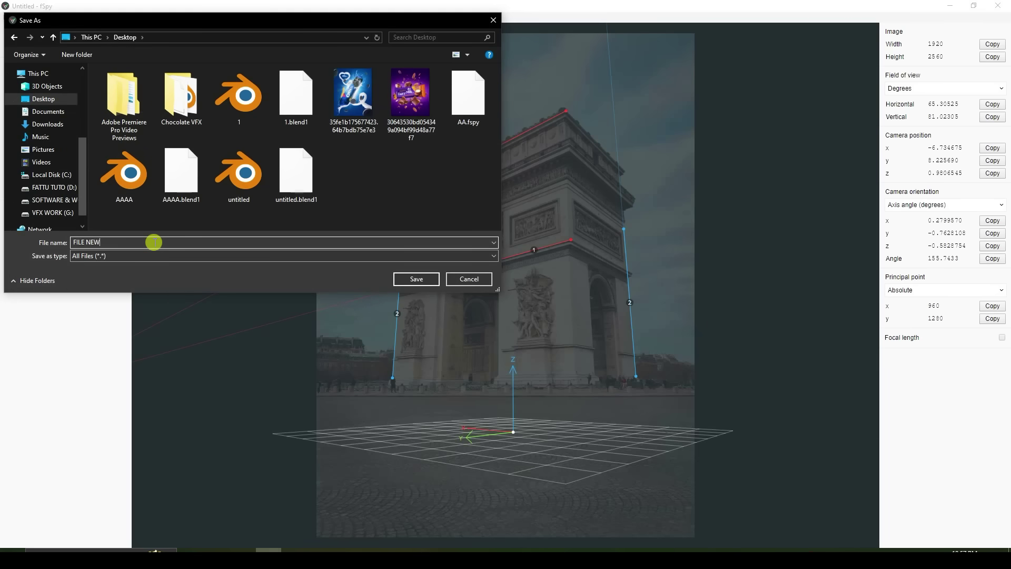
left_click(429, 282)
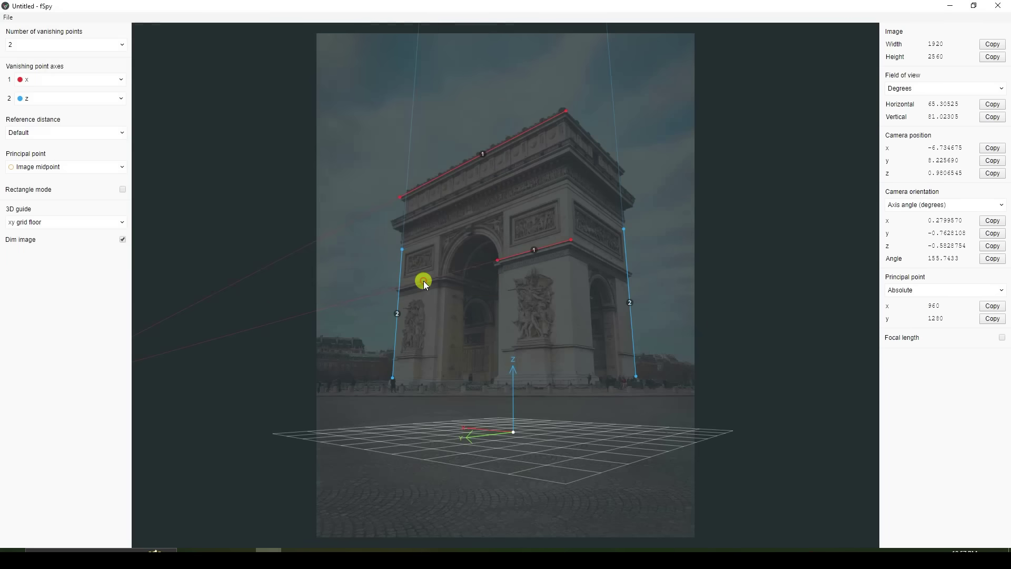
Step: Back in Blender, import the Desktop's FILE NEW.fspy project as a camera
key("alt+Tab")
left_click(279, 224)
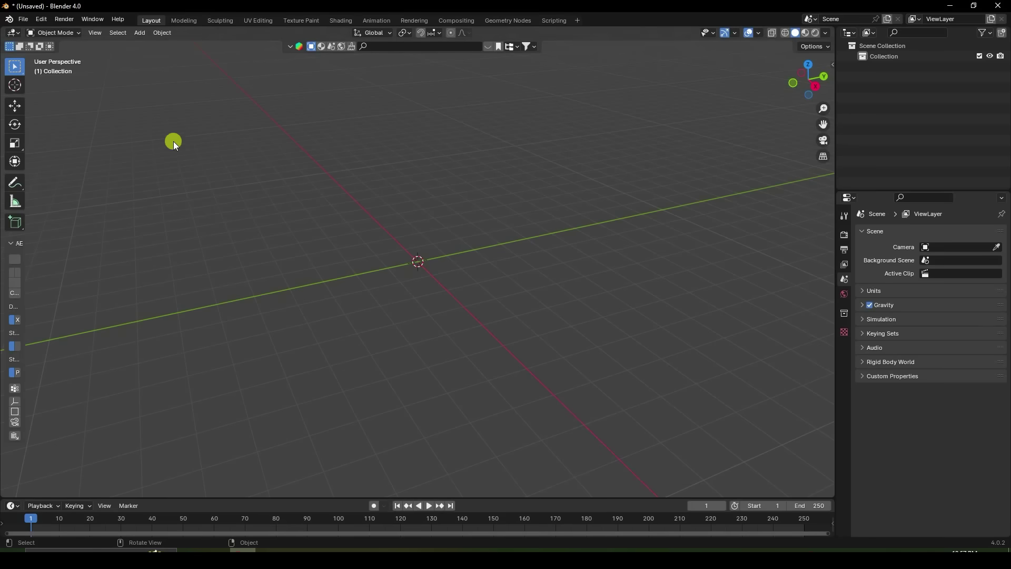
left_click(25, 19)
mouse_move(45, 172)
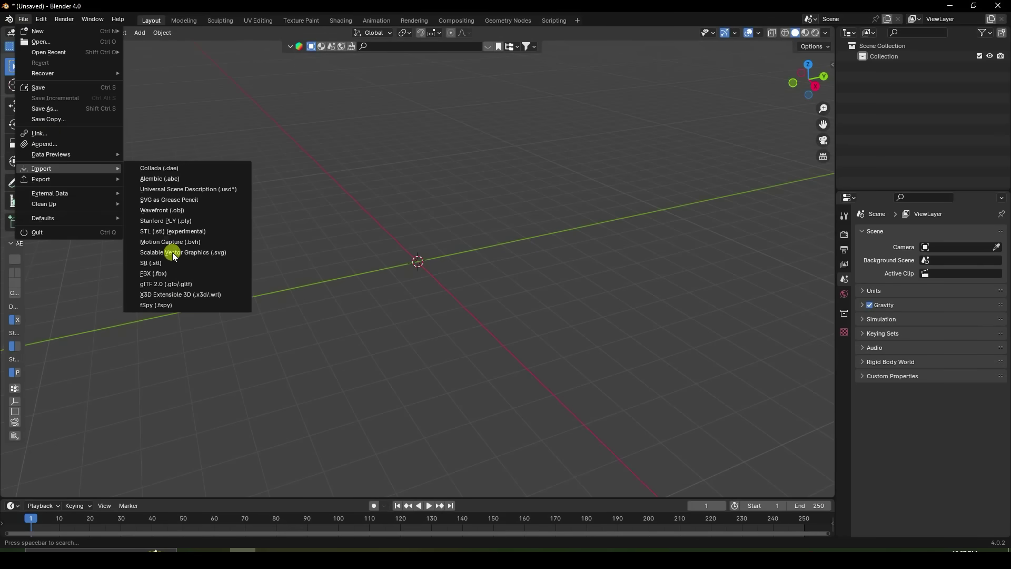
left_click(151, 304)
left_click(240, 188)
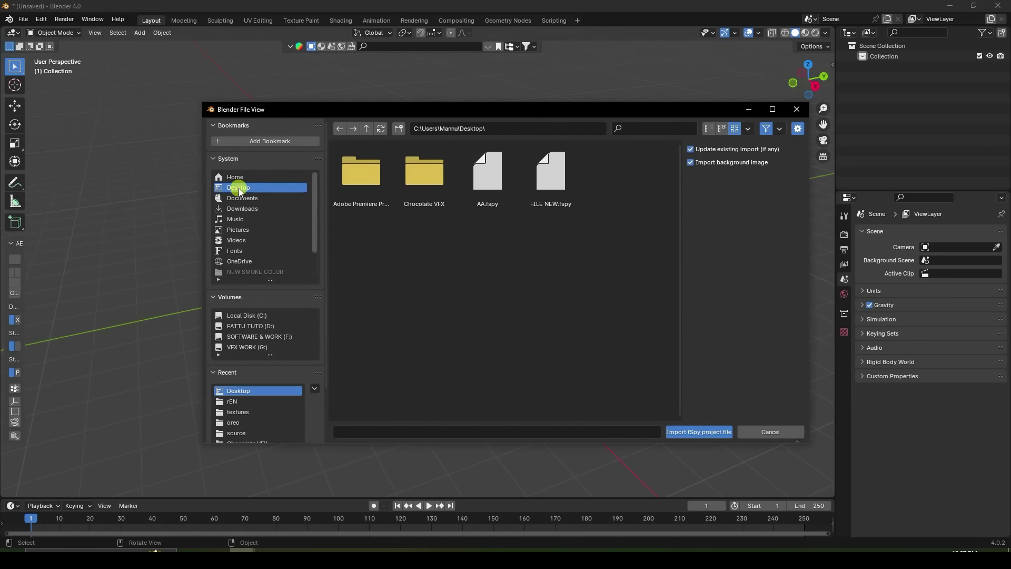
left_click(548, 186)
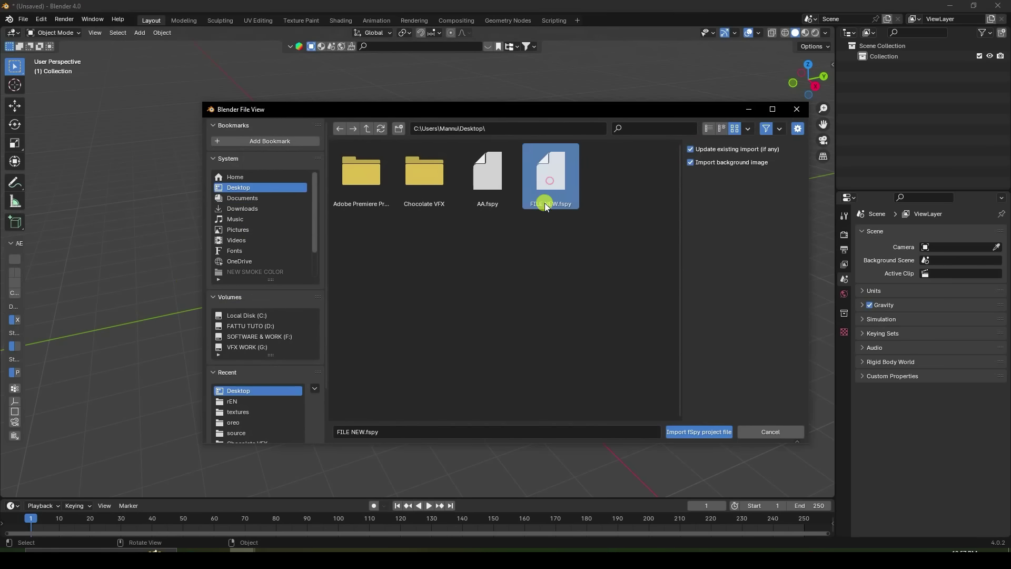
left_click(691, 431)
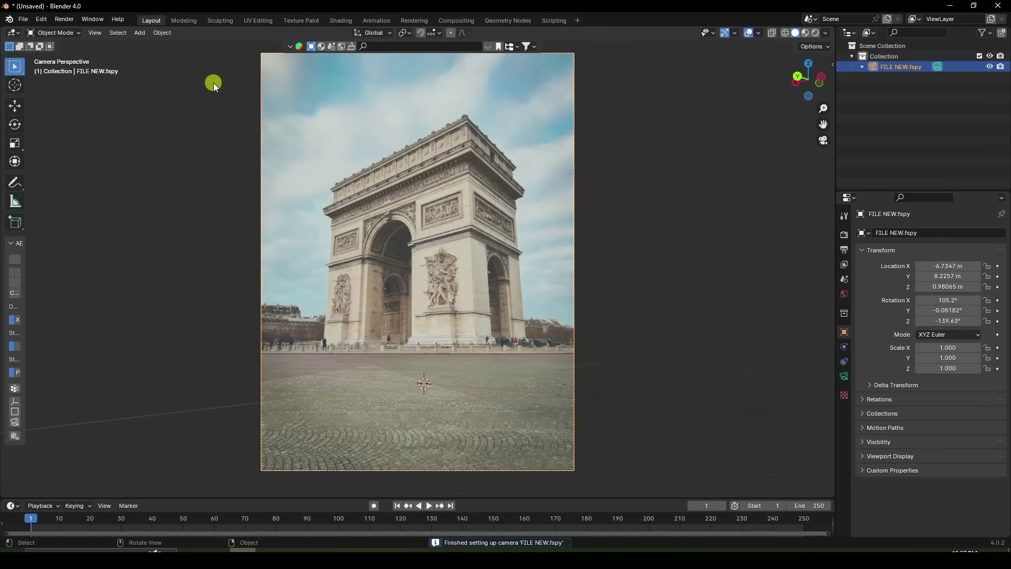
Step: Add a plane and scale it to 23.268
left_click(139, 33)
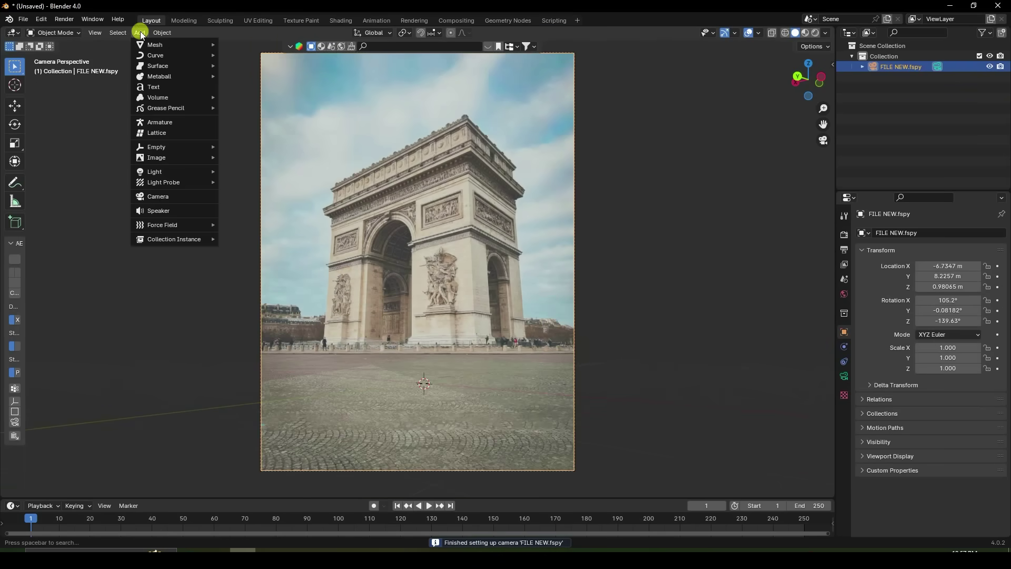
mouse_move(157, 45)
left_click(270, 45)
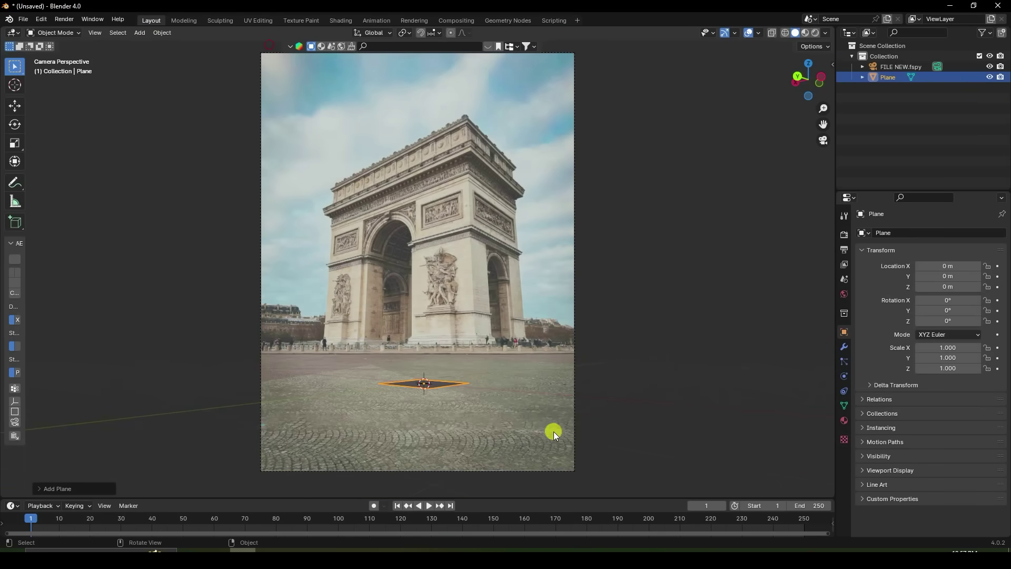
key("s")
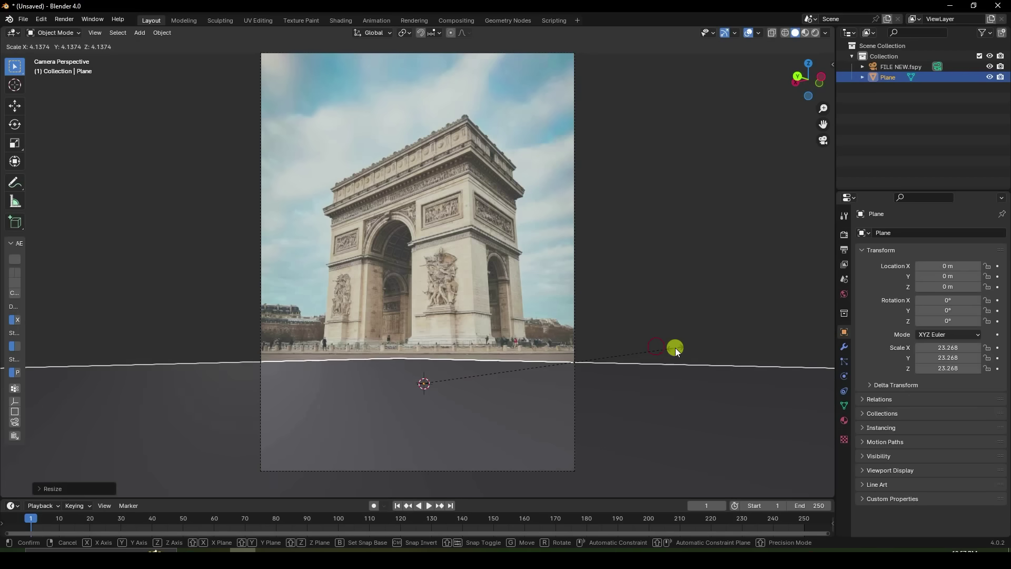
left_click(677, 350)
Step: Raise the plane to Z 0.59578 m on the photo's ground line and center the camera view
scroll(385, 257, "down", 3)
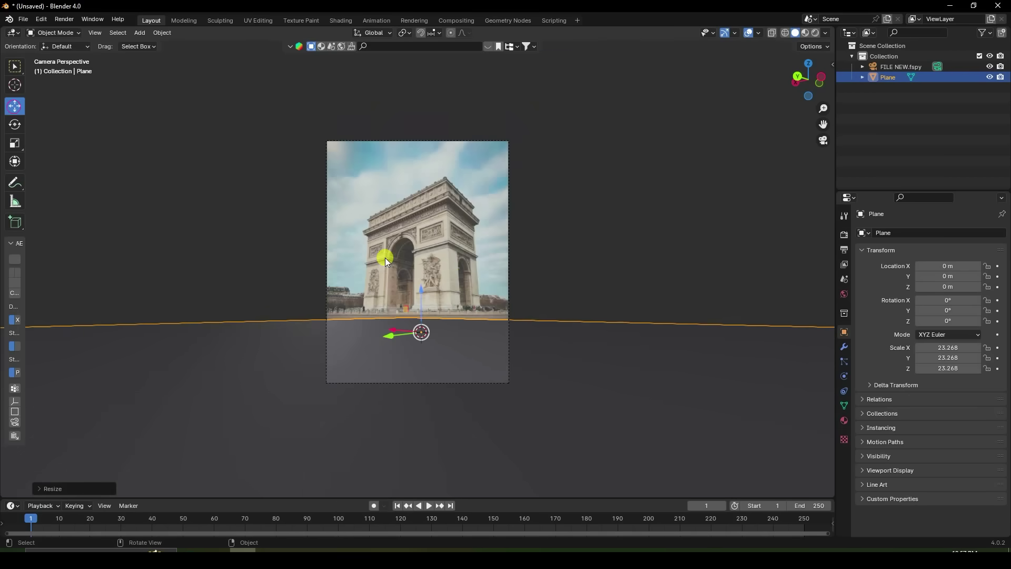
scroll(469, 279, "up", 5)
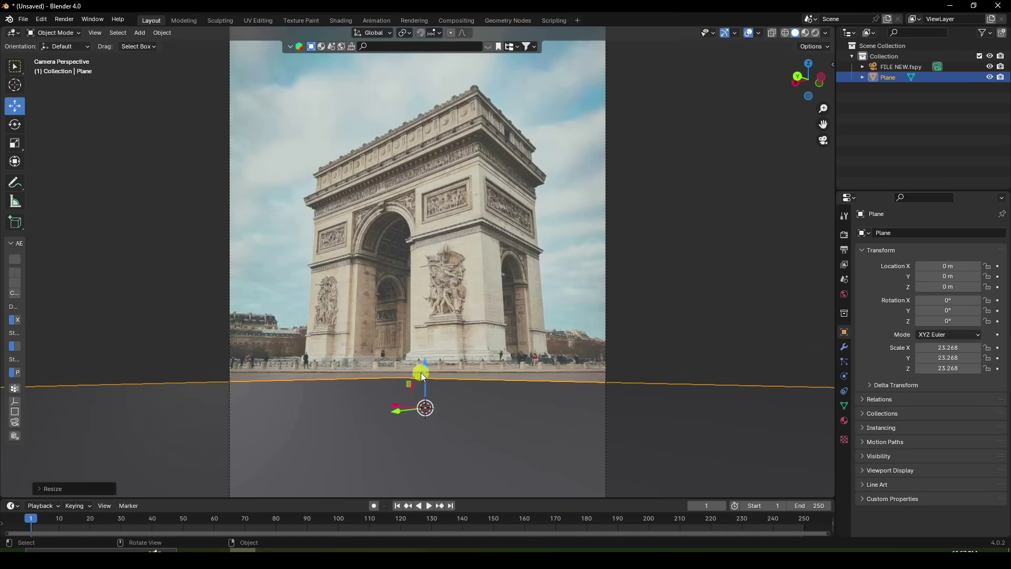
scroll(423, 379, "up", 5)
middle_click_drag(456, 390, 466, 269, "shift")
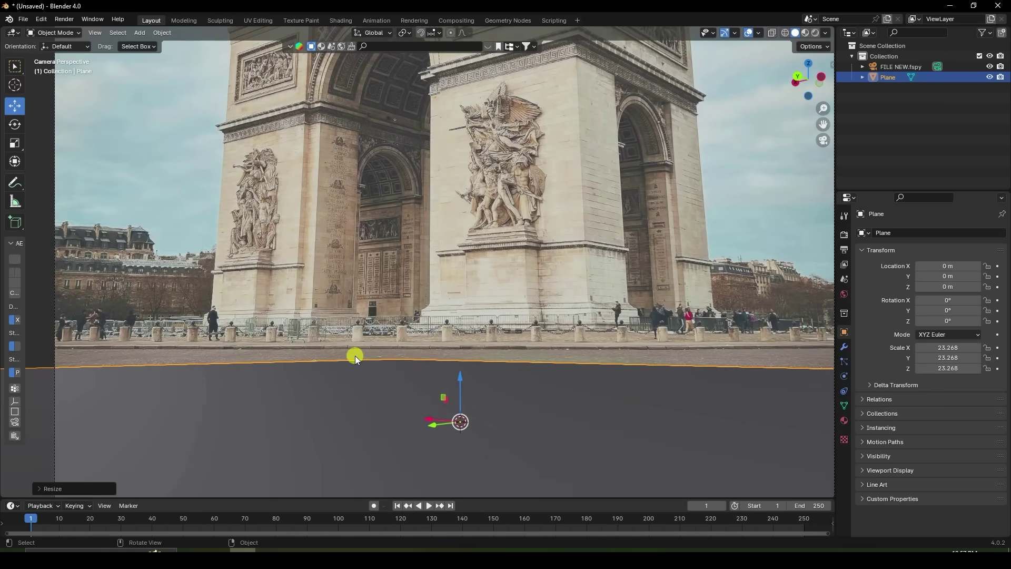
left_click_drag(457, 380, 461, 321)
scroll(395, 295, "down", 6)
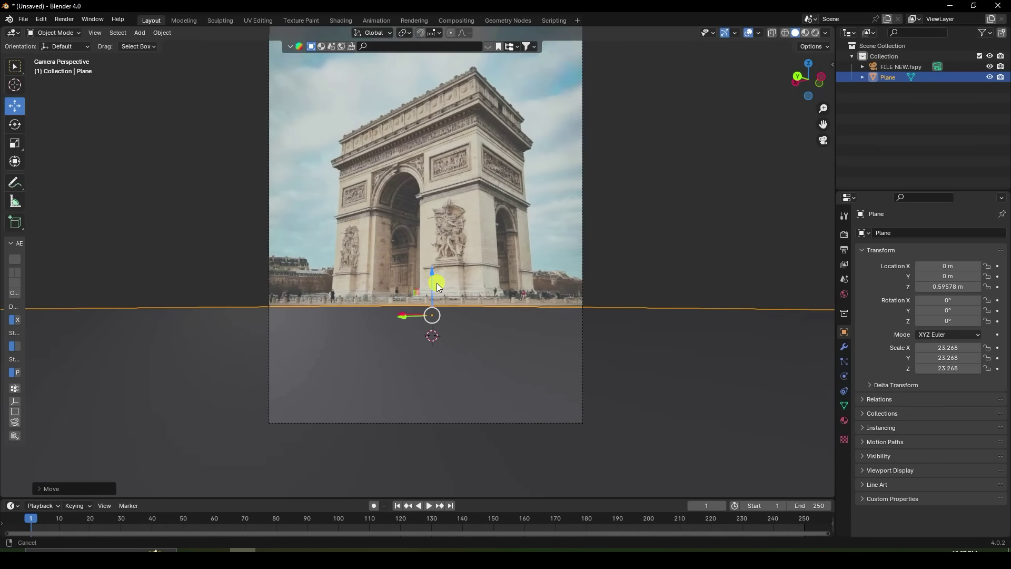
scroll(442, 280, "up", 2)
scroll(438, 270, "up", 1)
middle_click_drag(445, 309, 465, 292, "shift")
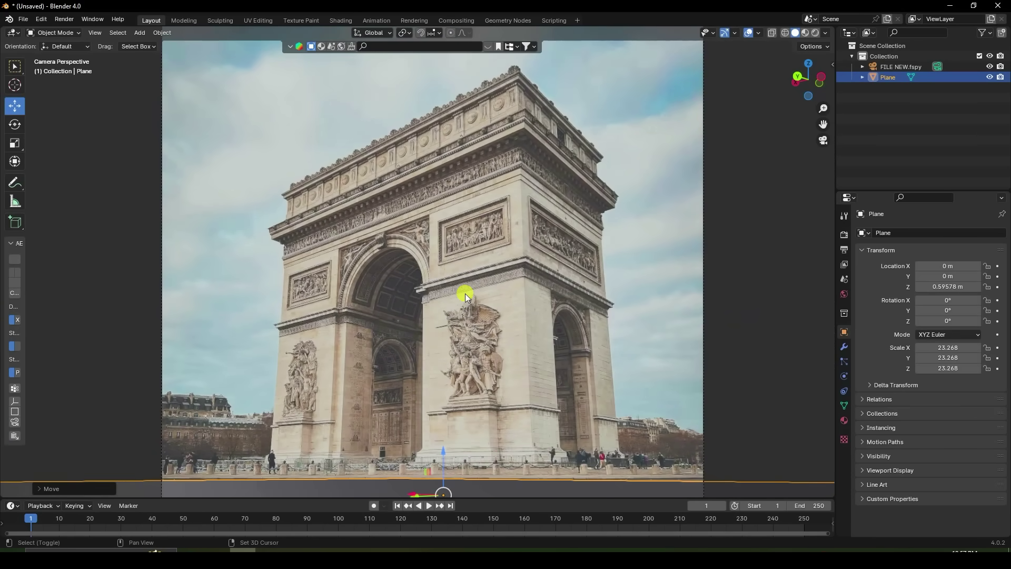
Step: Add a cube, raise it to 5.2553 m and move it back along Y
left_click(140, 33)
mouse_move(158, 45)
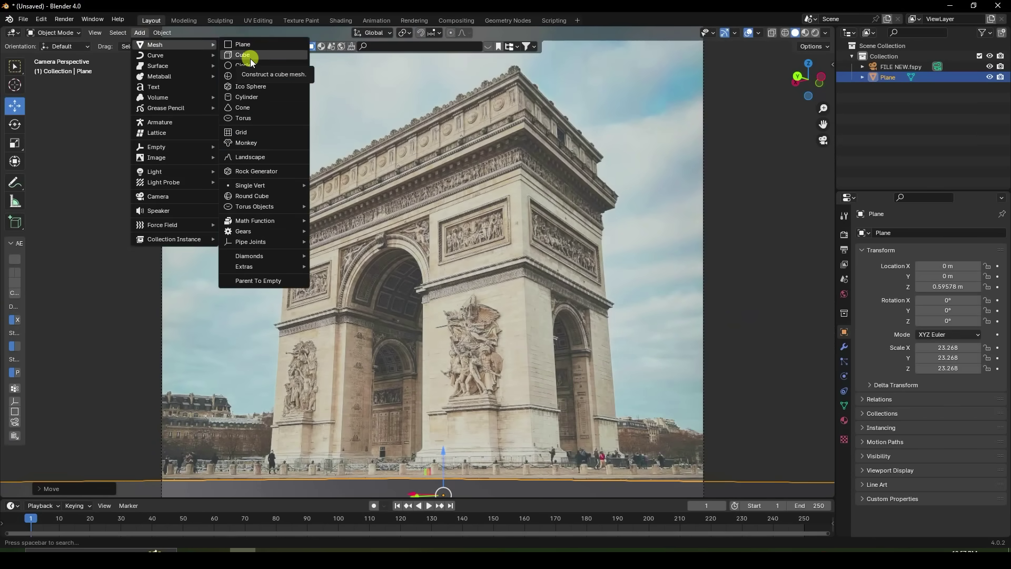
left_click(251, 58)
scroll(425, 372, "down", 3)
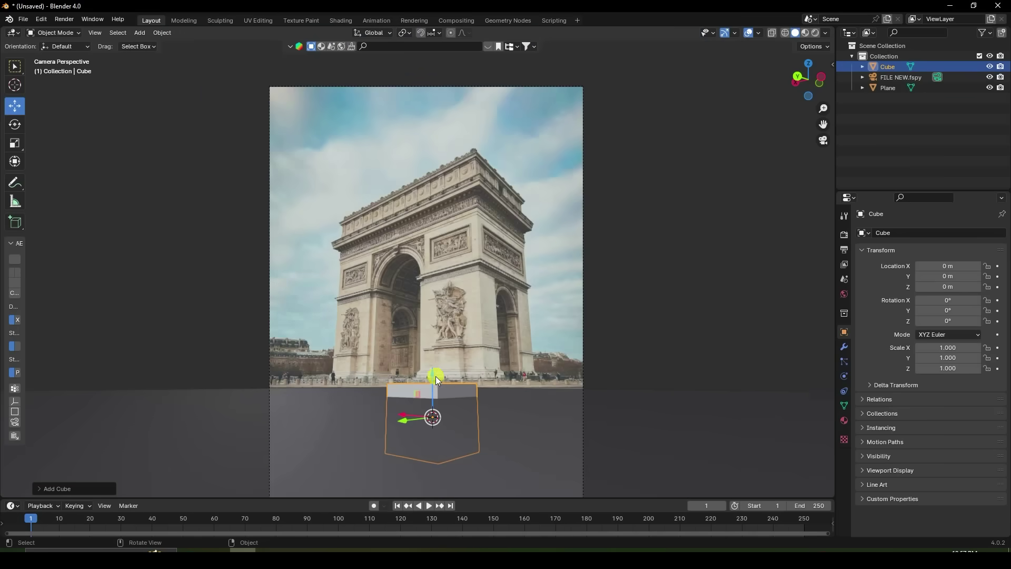
left_click_drag(435, 376, 452, 209)
scroll(453, 211, "up", 3)
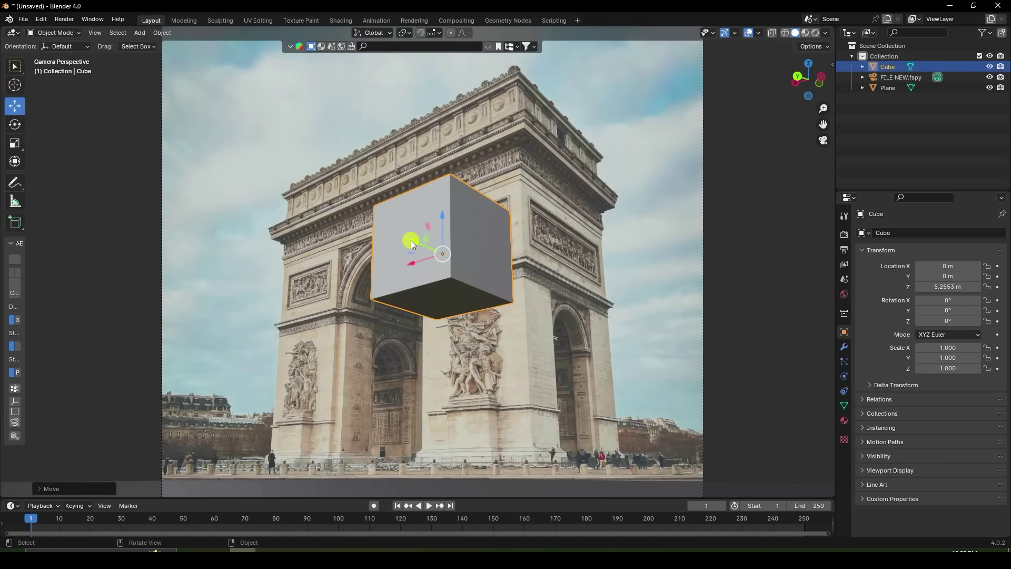
left_click_drag(411, 240, 476, 281)
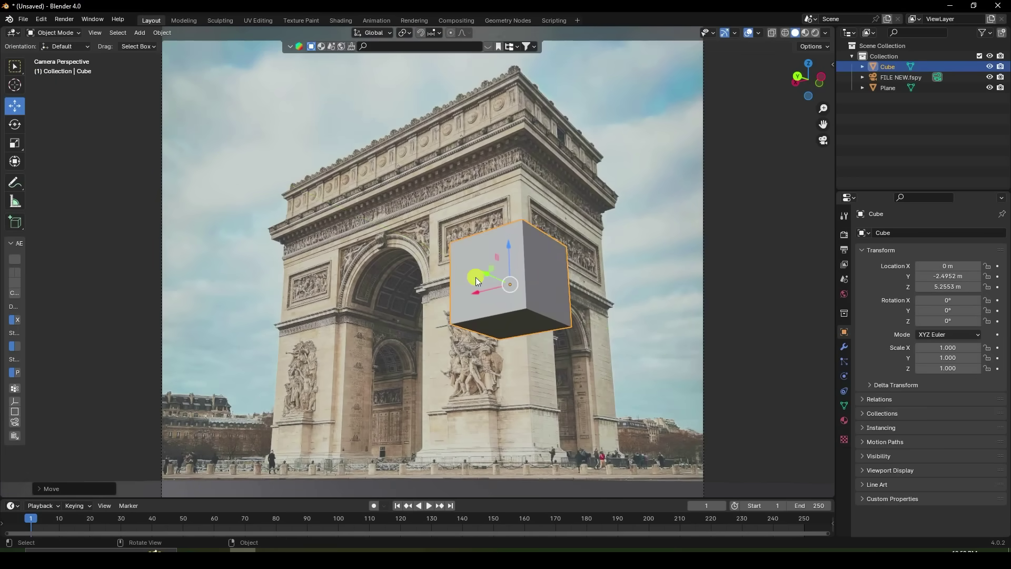
Step: In Edit Mode with wireframe view, slide a cube face out to the arch's edge
left_click(53, 32)
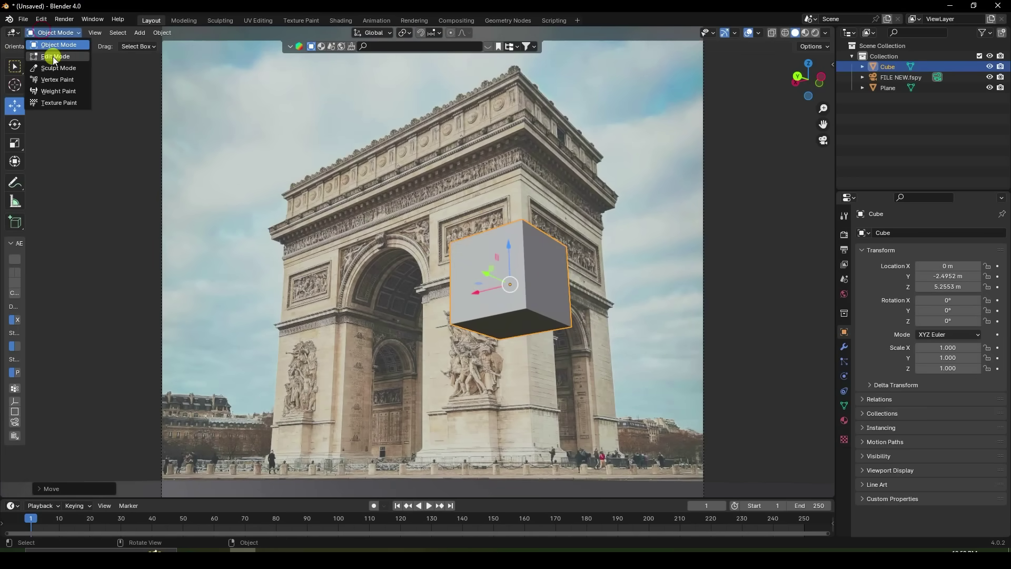
left_click(55, 57)
left_click(786, 34)
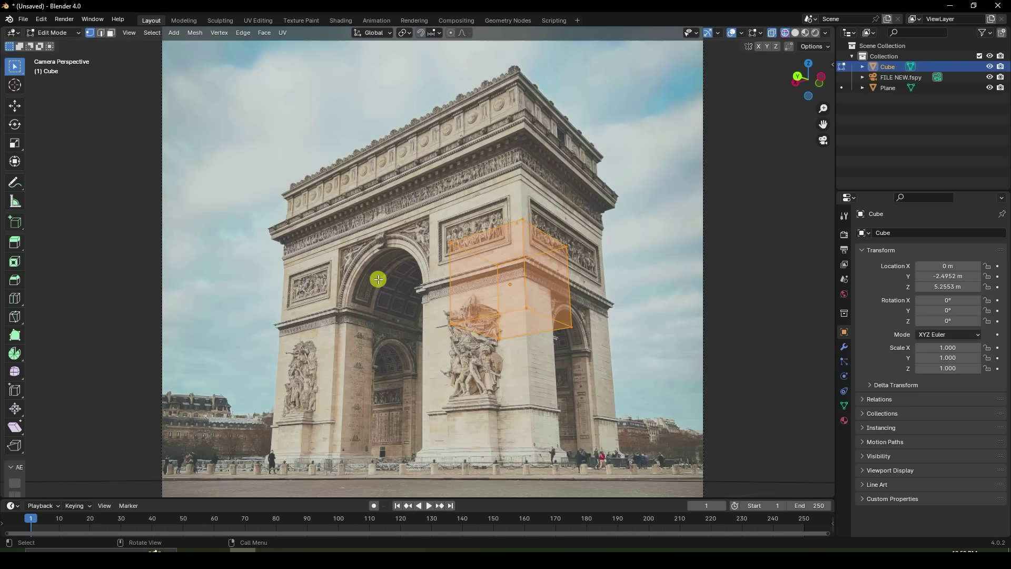
left_click(15, 106)
left_click_drag(421, 303, 264, 318)
Step: Raise the cube's top face to the top of the arch
left_click(369, 326)
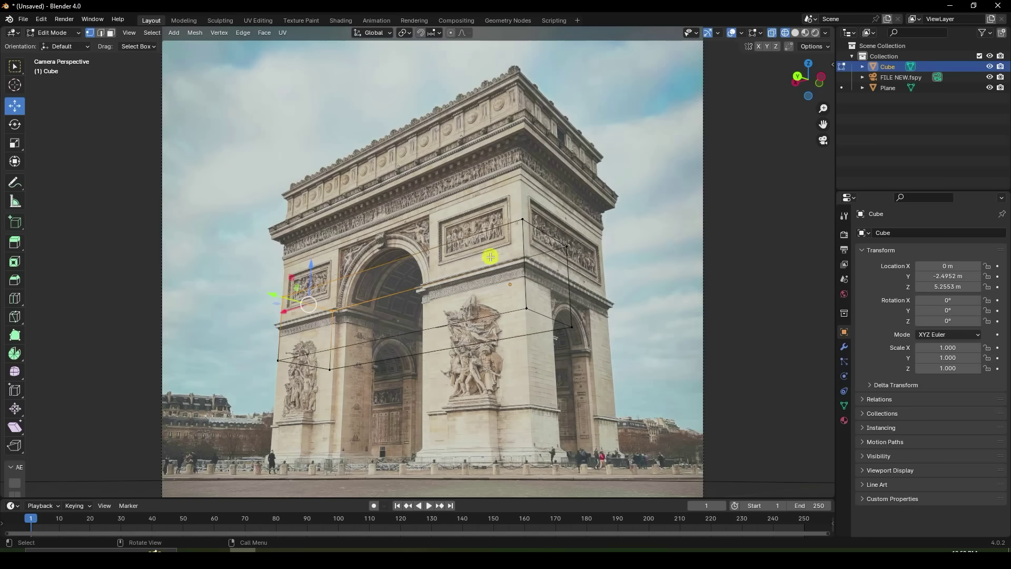
left_click(543, 253, "alt")
scroll(539, 253, "up", 2)
left_click_drag(401, 233, 438, 84)
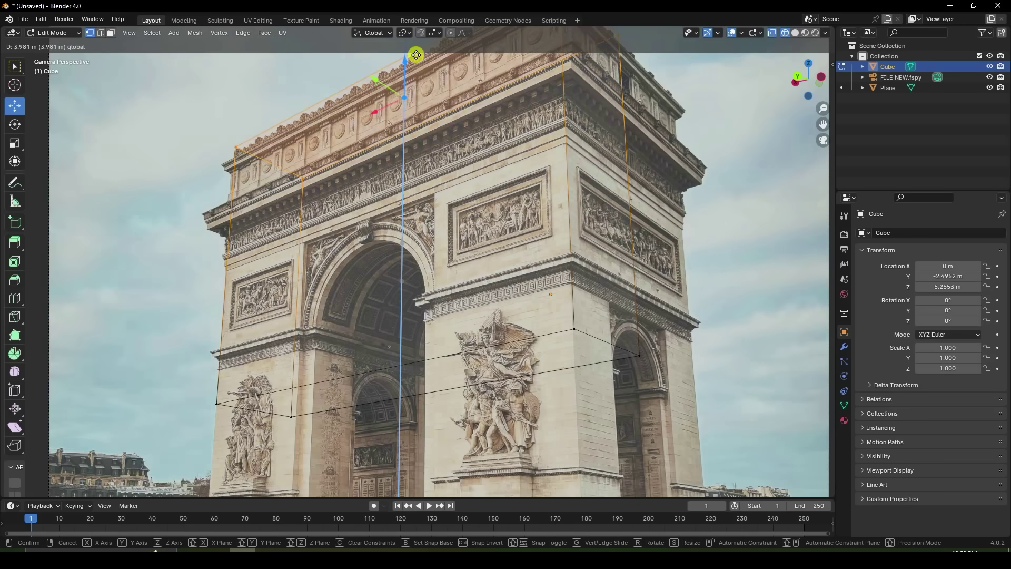
Step: Lower the cube's bottom face down to the ground
scroll(422, 194, "up", 3, "shift")
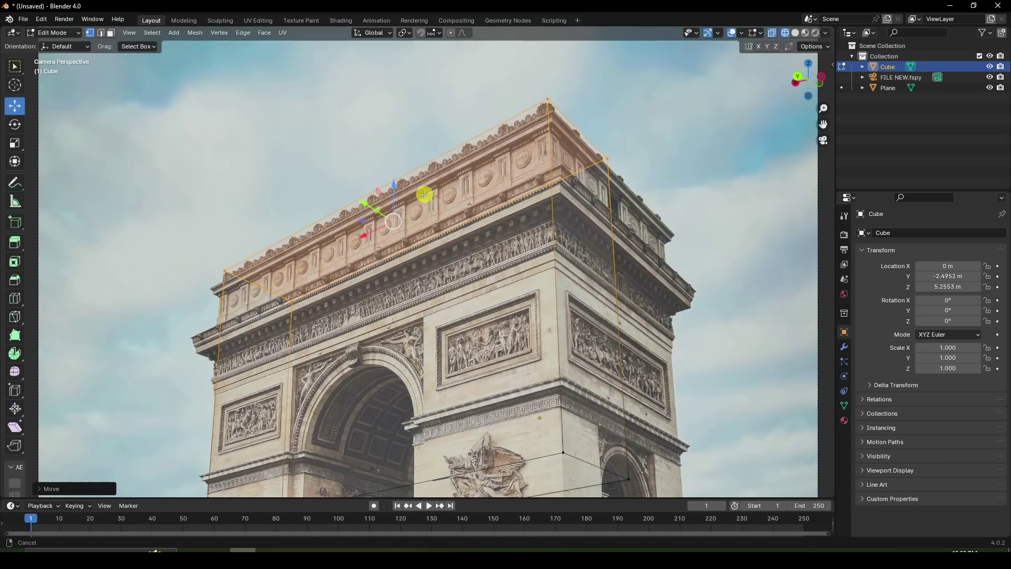
scroll(422, 156, "down", 6, "shift")
scroll(376, 507, "down", 2)
scroll(337, 294, "down", 4)
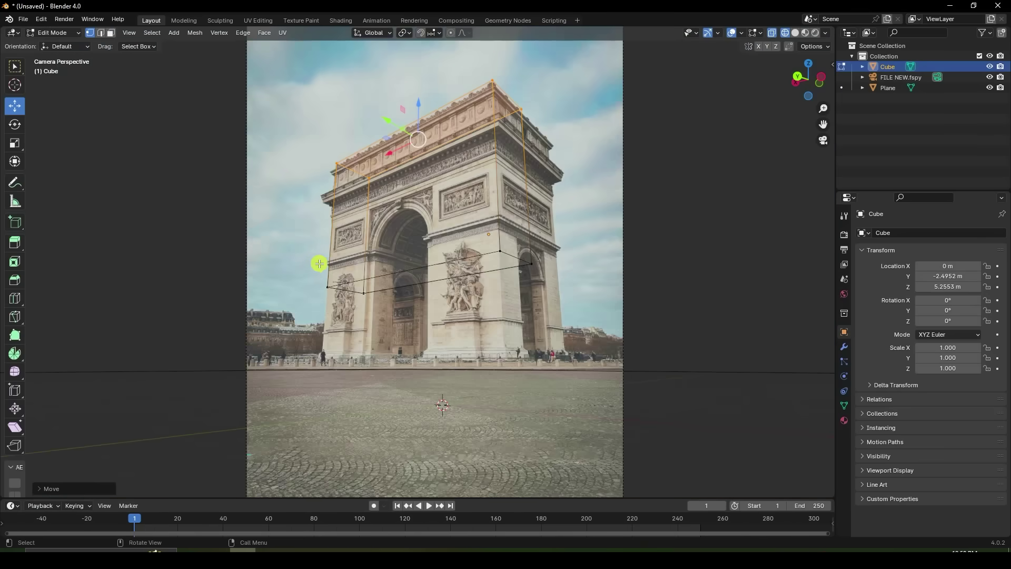
left_click_drag(316, 258, 606, 353)
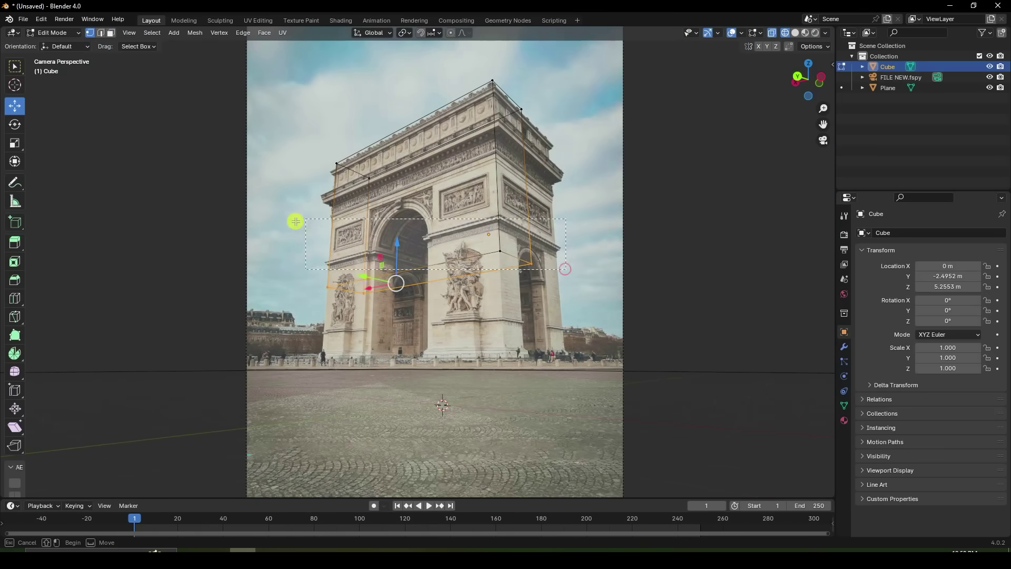
left_click(452, 289)
left_click(342, 277, "shift")
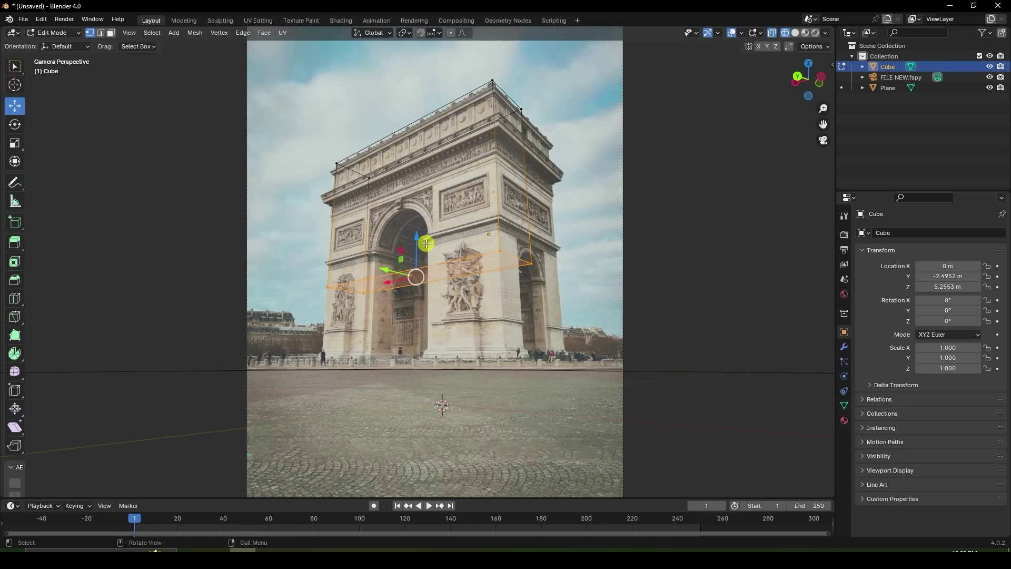
left_click_drag(417, 241, 412, 335)
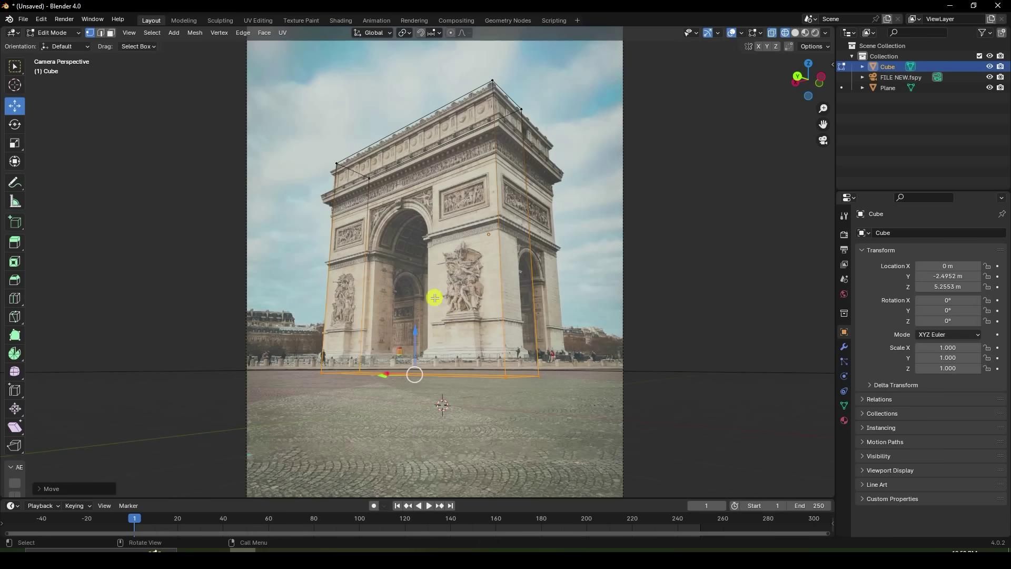
scroll(408, 264, "up", 1)
middle_click_drag(413, 279, 493, 270)
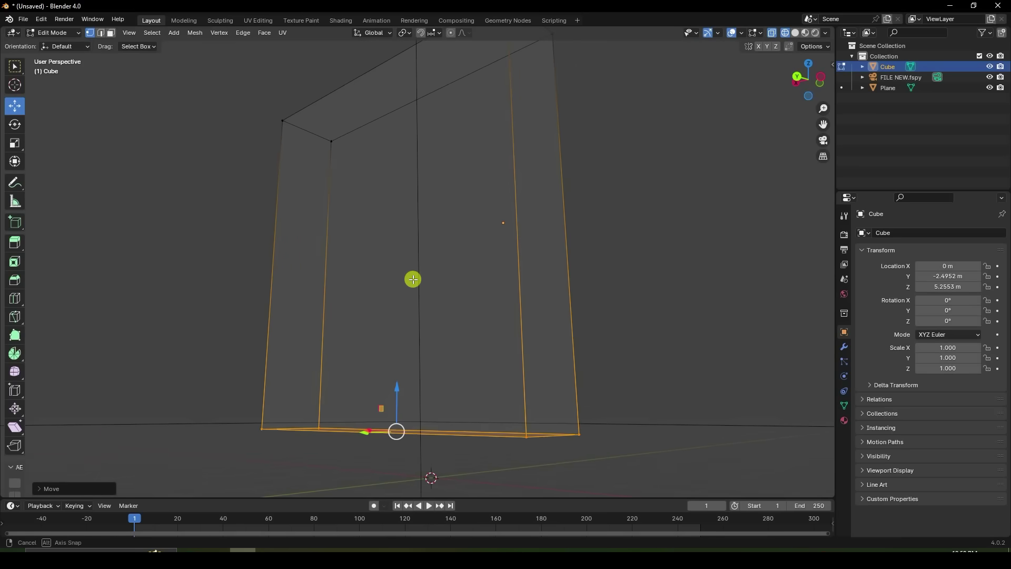
Step: In camera view, push the box's side face about 2.18 m along Y to the arch's edge
scroll(380, 295, "down", 3)
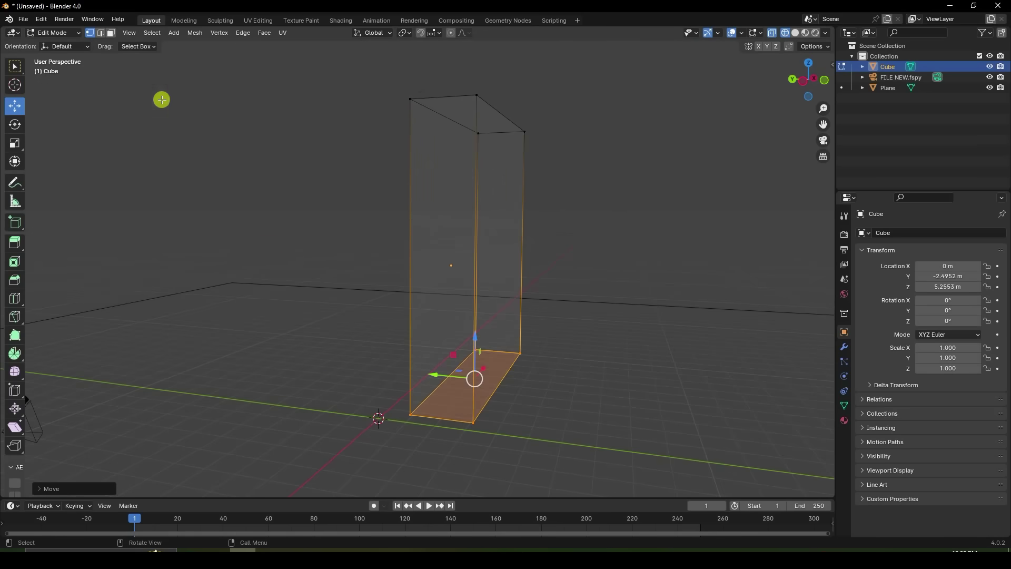
left_click(113, 32)
left_click(501, 270)
key("KP_0")
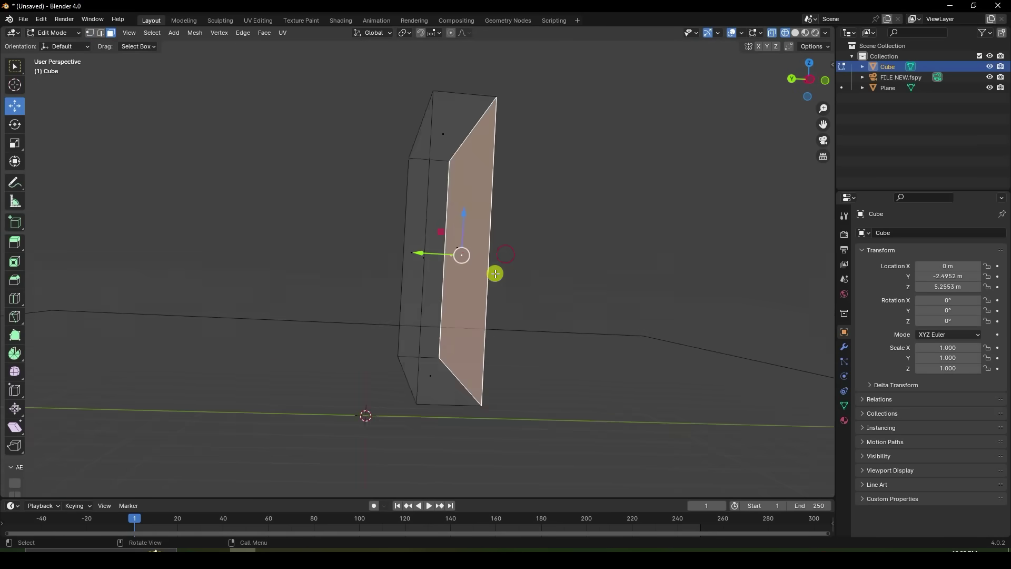
left_click_drag(426, 244, 452, 255)
scroll(456, 258, "up", 1)
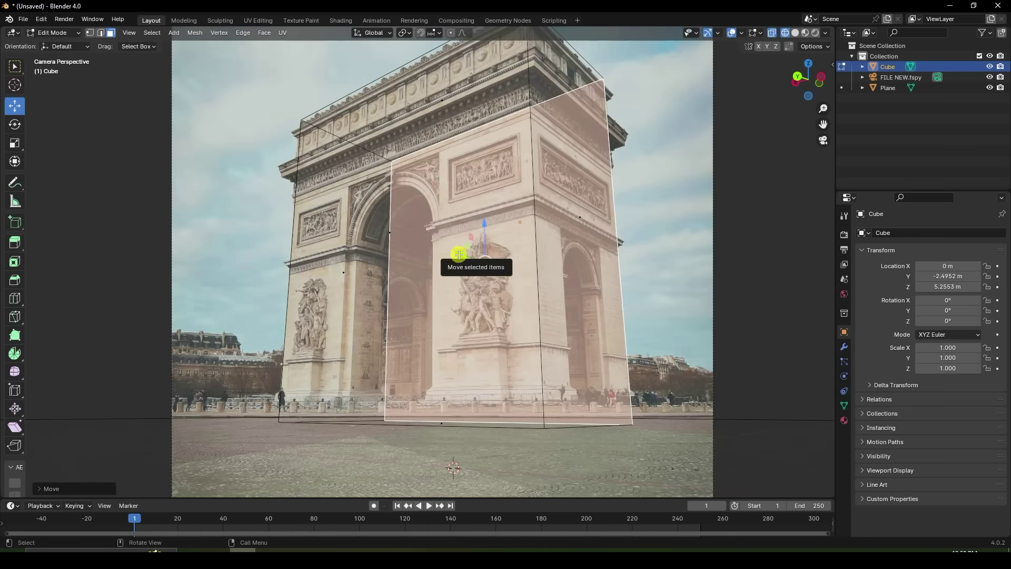
scroll(471, 198, "up", 1)
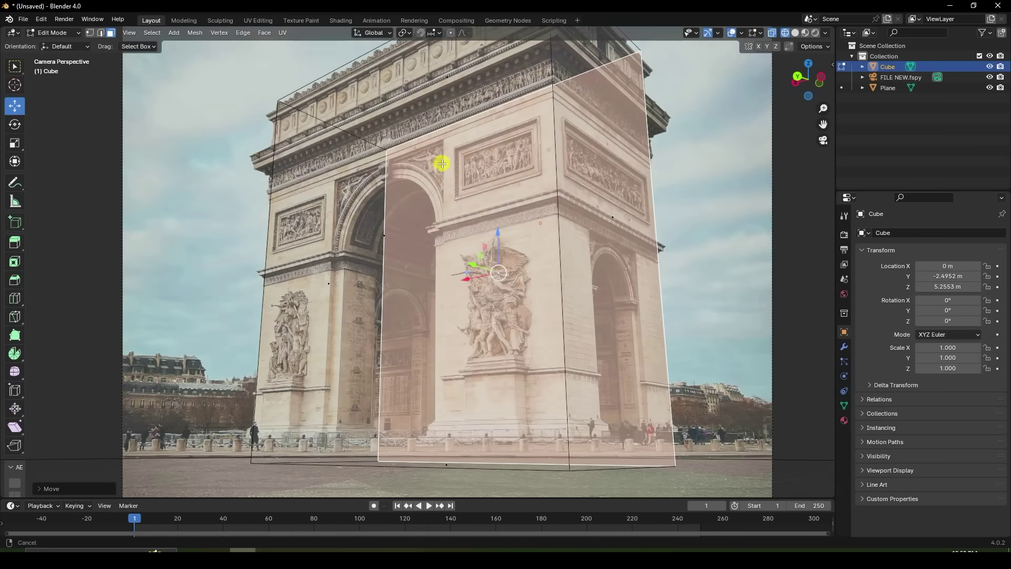
scroll(409, 246, "up", 1)
scroll(431, 262, "up", 1)
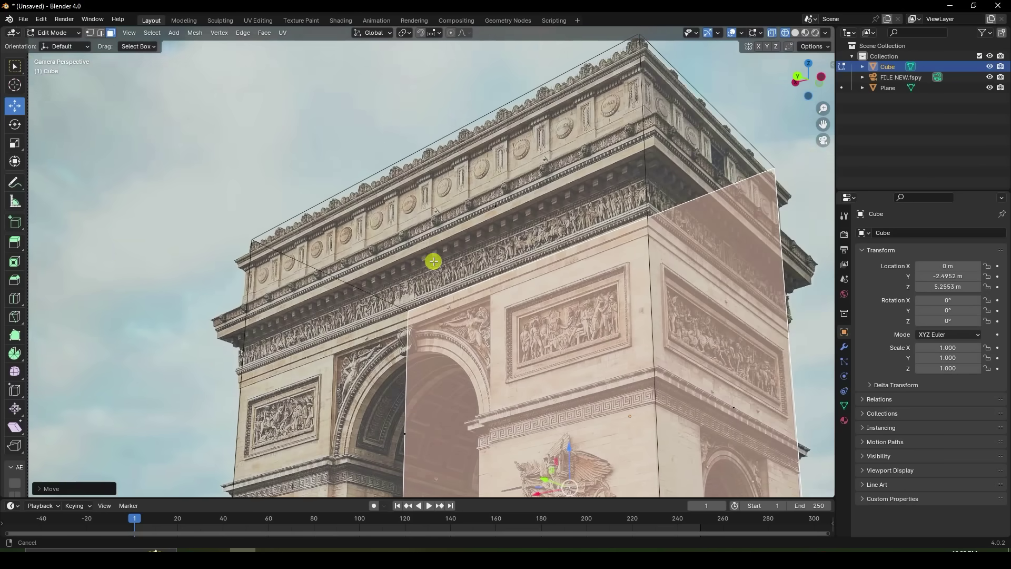
scroll(314, 291, "up", 1)
middle_click_drag(314, 291, 416, 269, "shift")
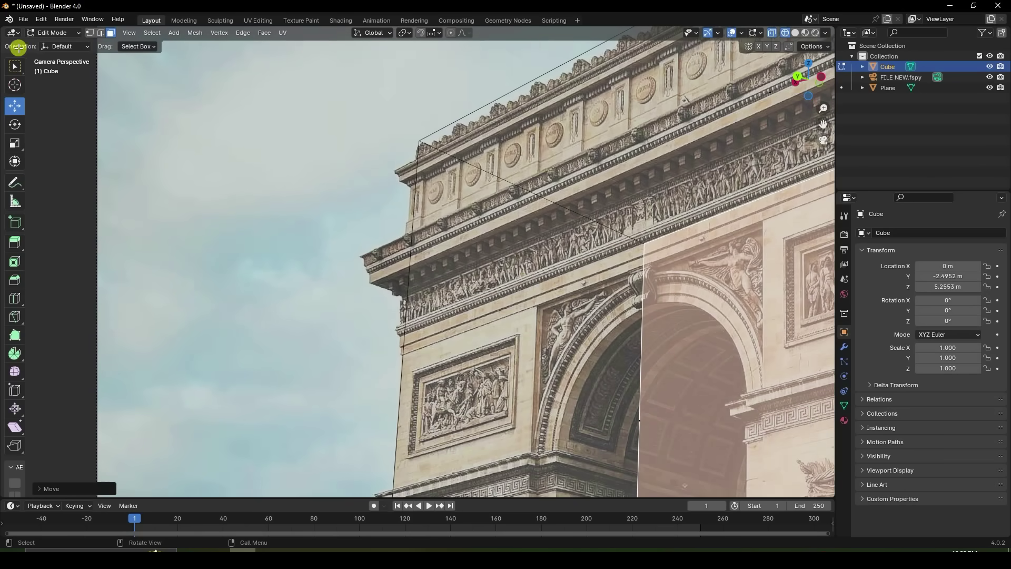
left_click(101, 33)
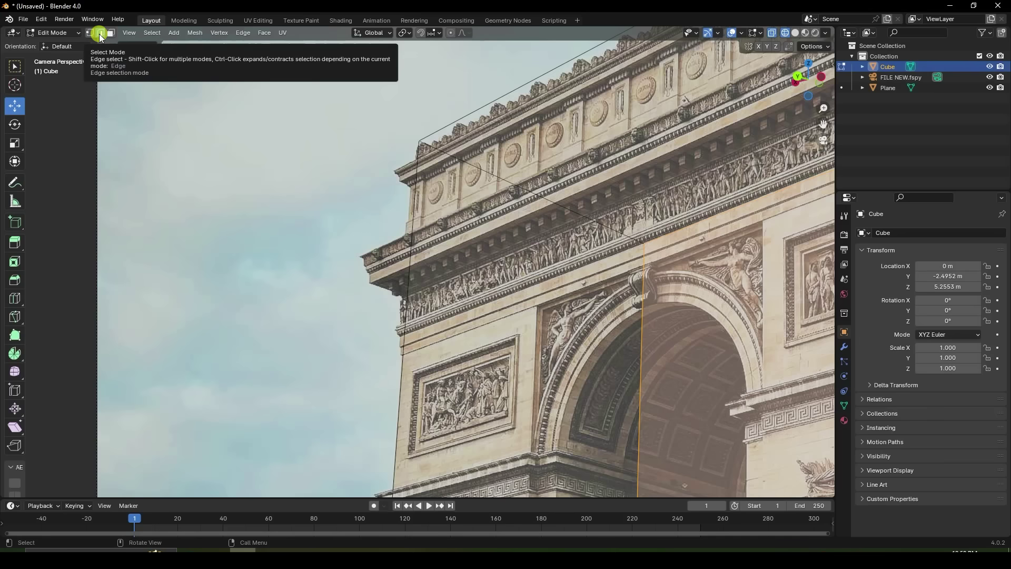
Step: Loop-cut the box near its top and raise the loop to the cornice
left_click(410, 269)
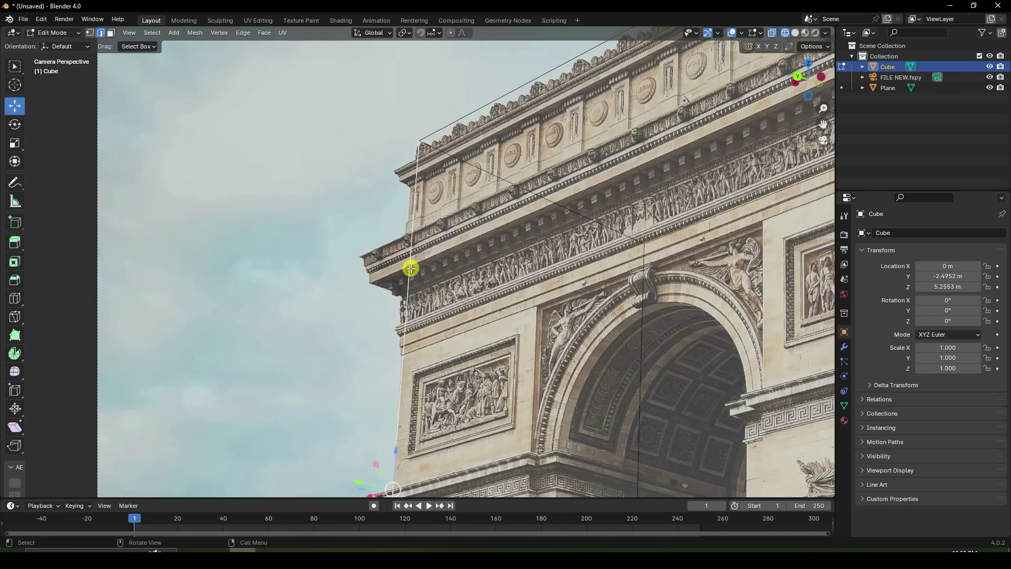
right_click(410, 269)
left_click(372, 269)
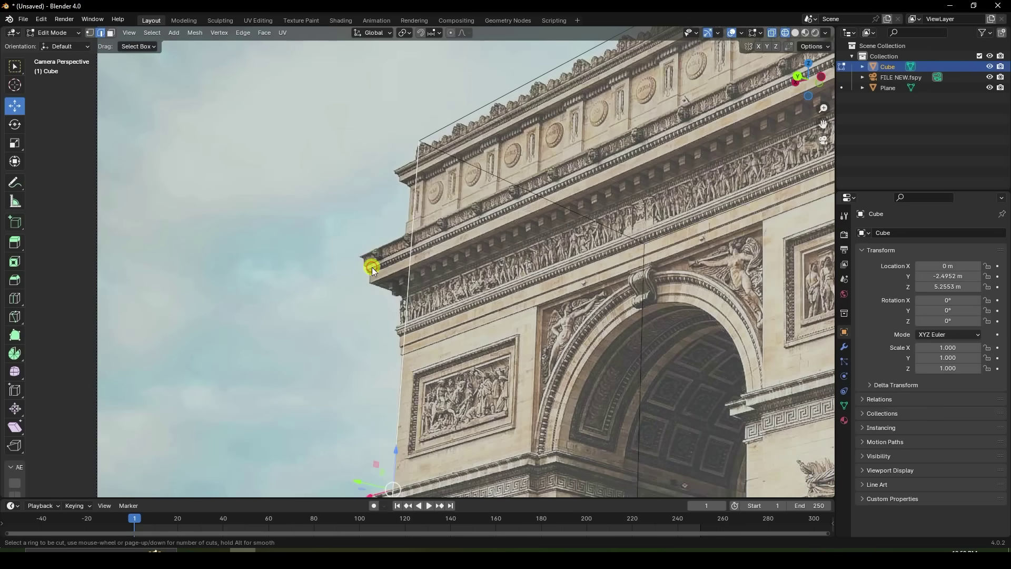
left_click(404, 273)
scroll(405, 274, "down", 4)
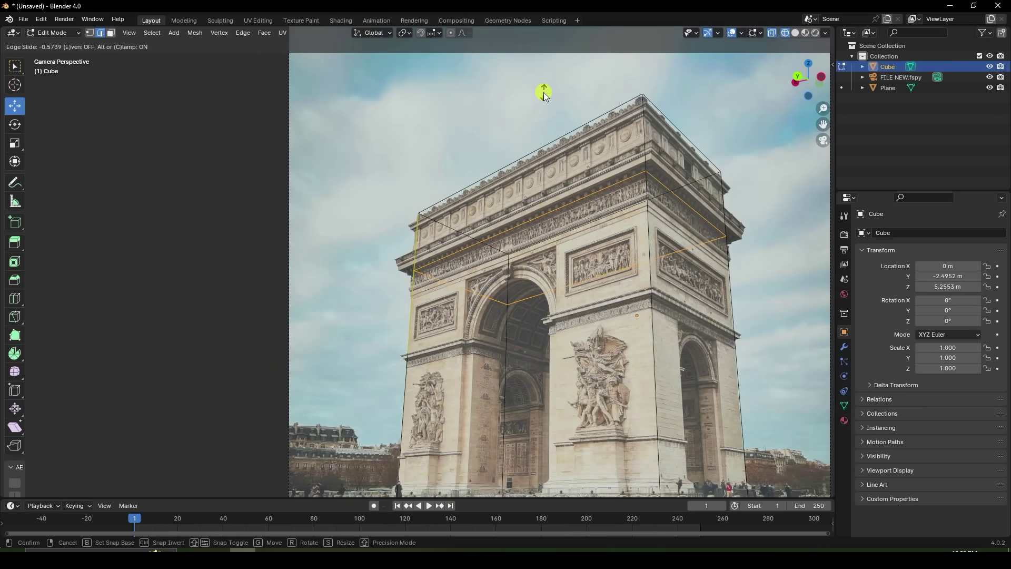
left_click(541, 85)
scroll(479, 216, "up", 4)
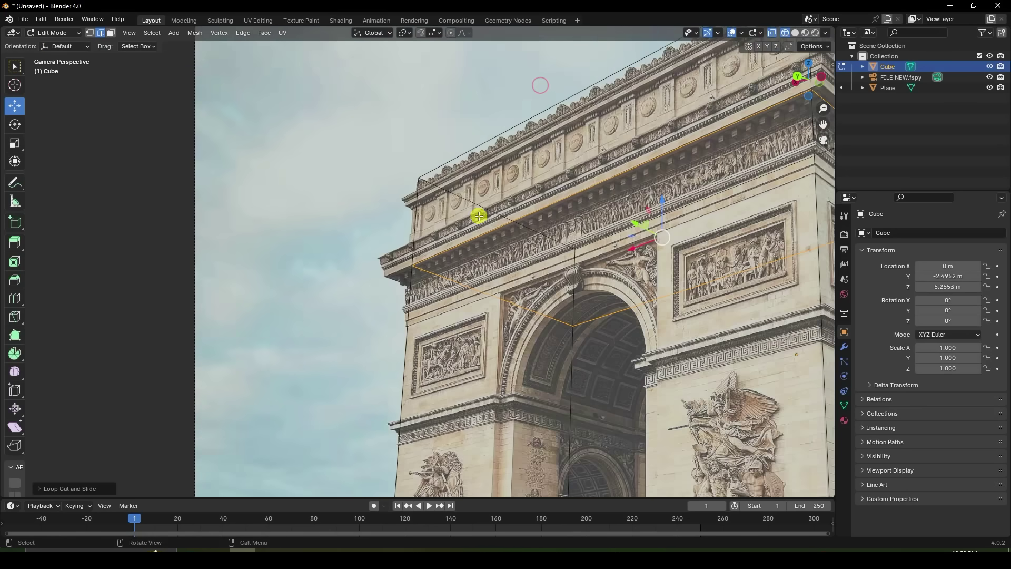
scroll(429, 223, "down", 2)
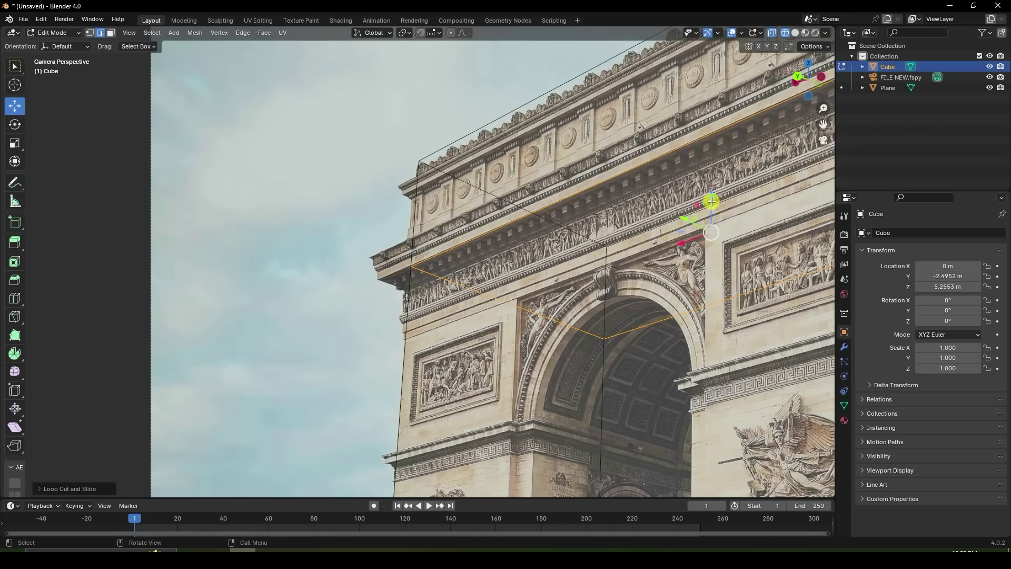
left_click_drag(712, 202, 711, 195)
scroll(415, 224, "up", 2)
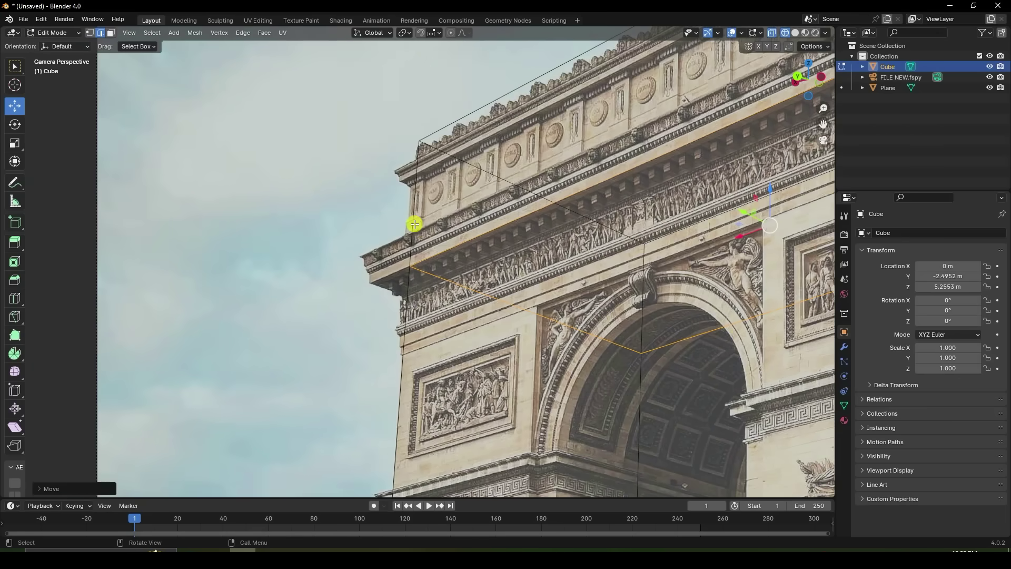
Step: Edge-slide another loop into line with the arch's cornice
left_click(414, 223)
key("ctrl+e")
left_click(412, 223)
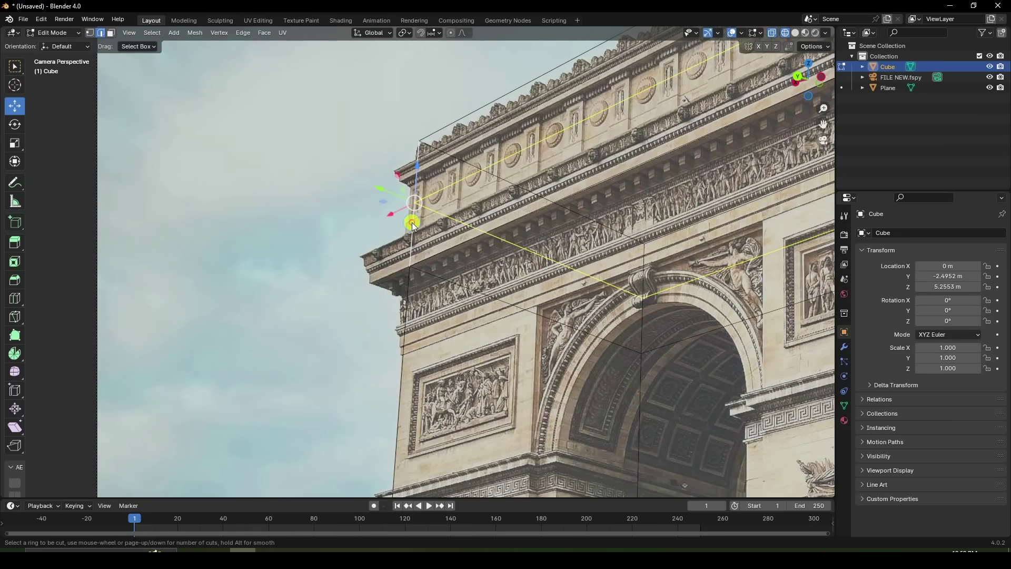
scroll(431, 218, "down", 1)
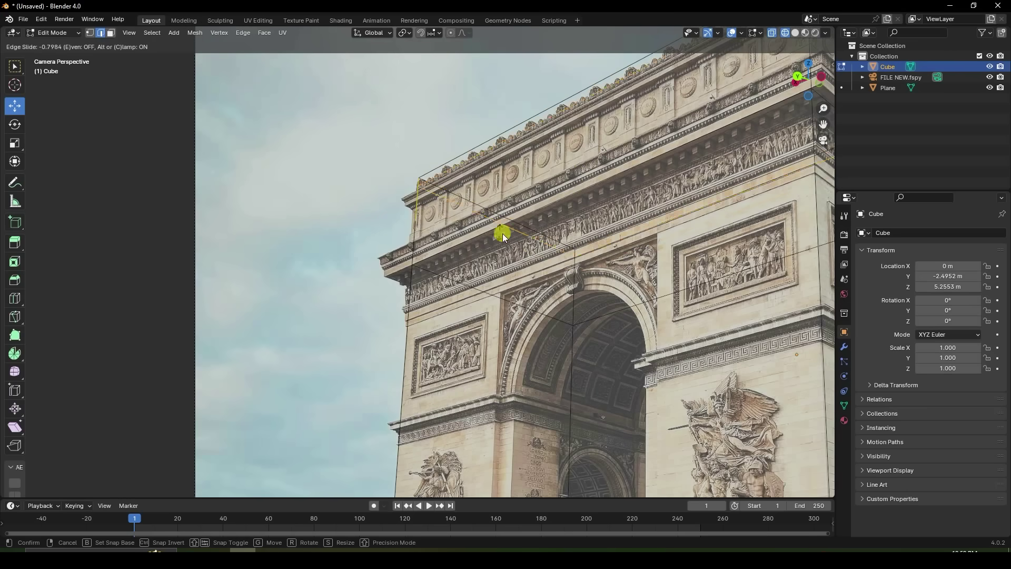
left_click(438, 287)
middle_click_drag(540, 268, 508, 295)
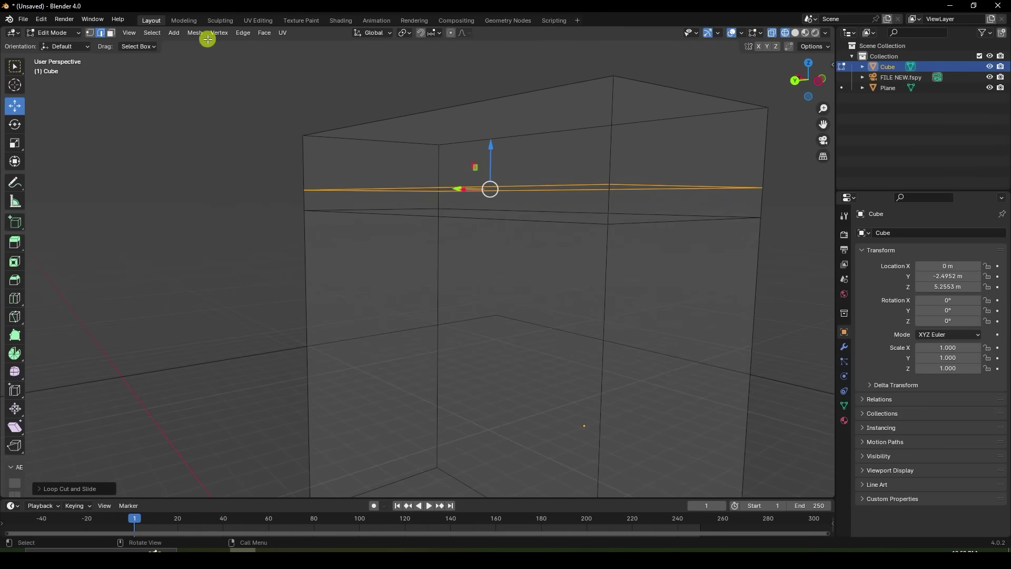
Step: Extrude the four upper-band faces outward along their normals into a ledge
left_click(111, 33)
middle_click_drag(458, 225, 431, 189)
left_click(431, 191, "shift")
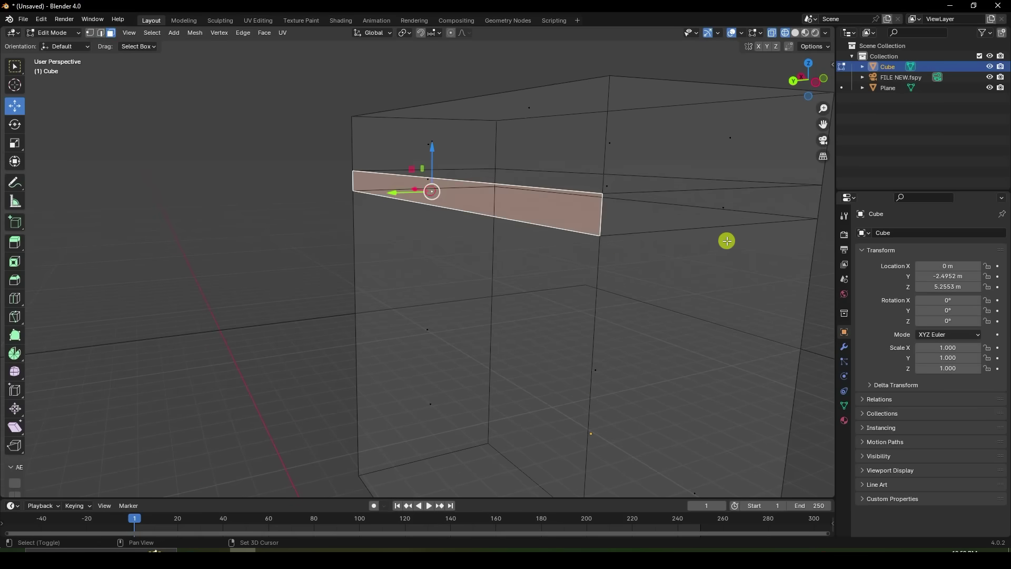
left_click(719, 206, "shift")
middle_click_drag(588, 178, 580, 234)
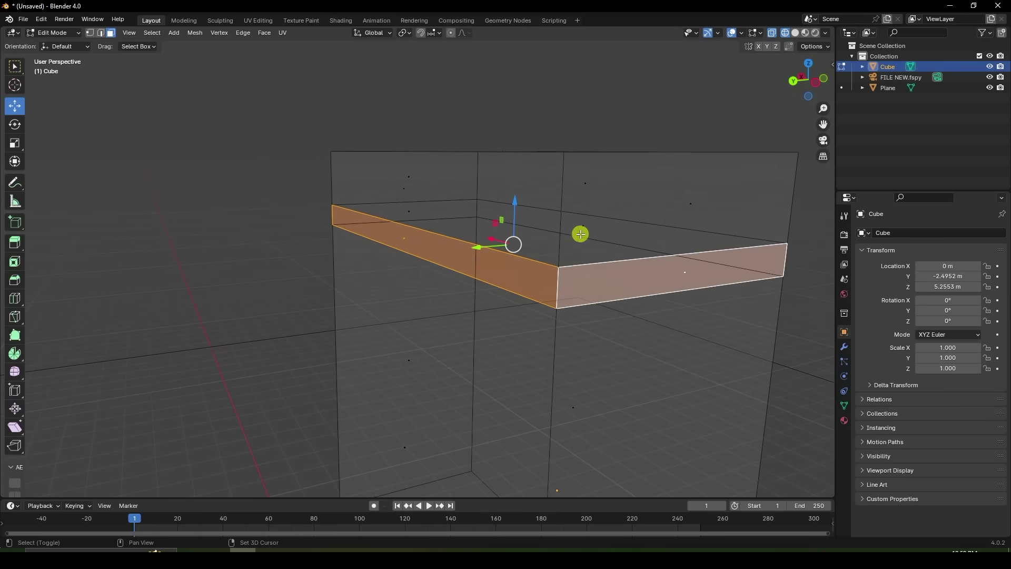
left_click(574, 221, "shift")
left_click(422, 210, "shift")
right_click(420, 212)
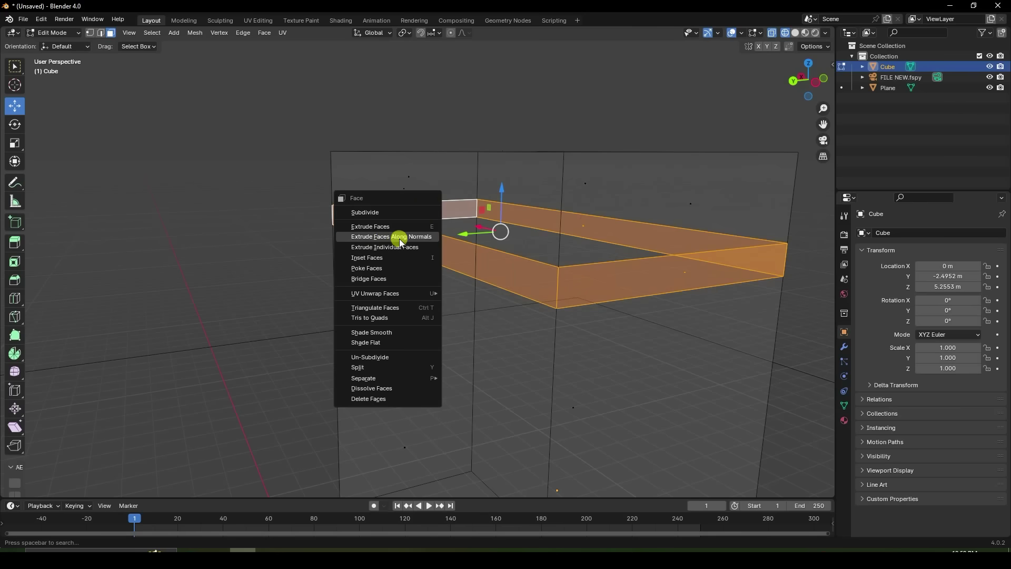
left_click(413, 237)
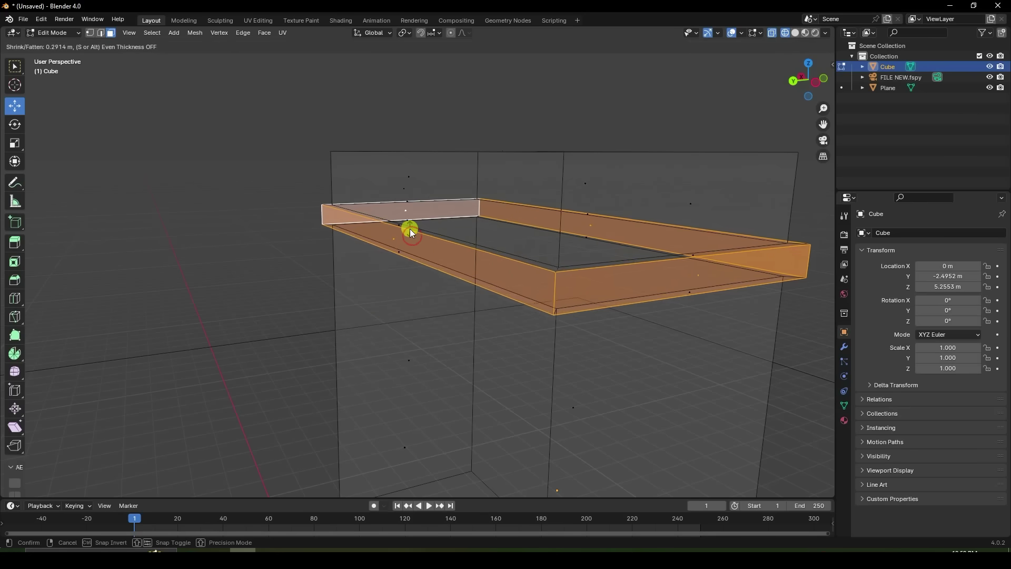
left_click(409, 217)
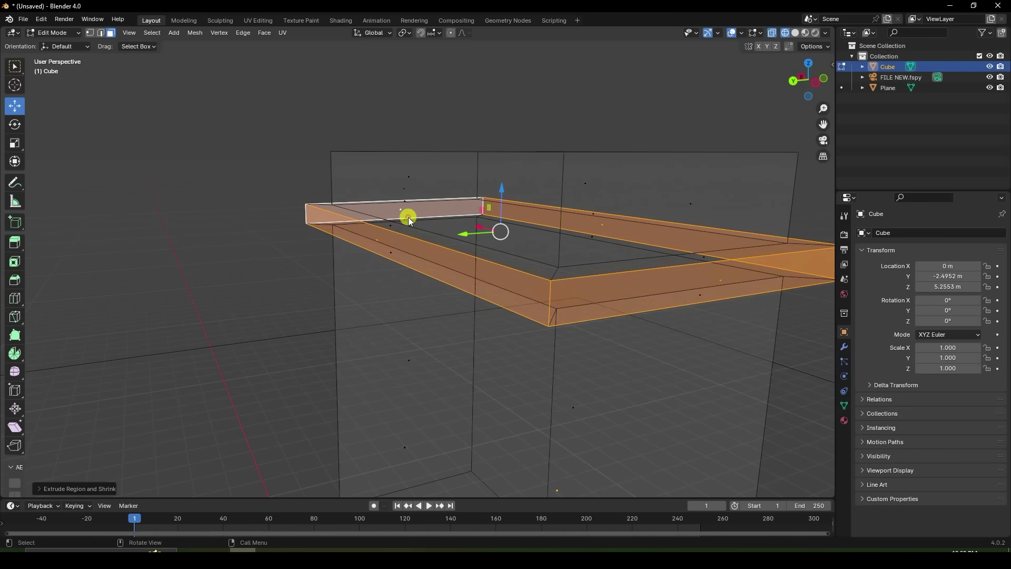
Step: Lower, scale and nudge the ledge to match the cornice in camera view
key("KP_0")
scroll(679, 178, "up", 2)
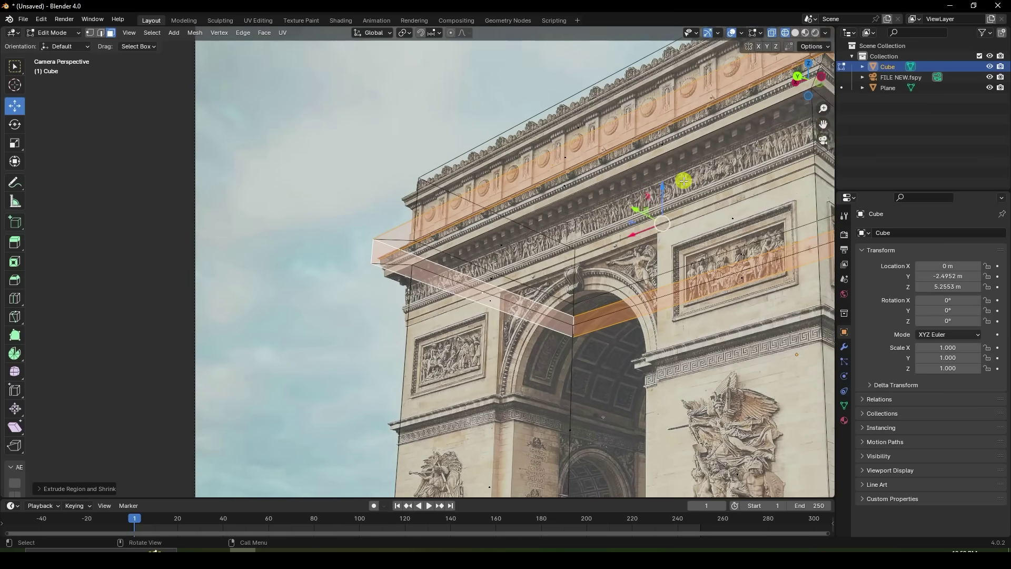
left_click_drag(711, 183, 708, 213)
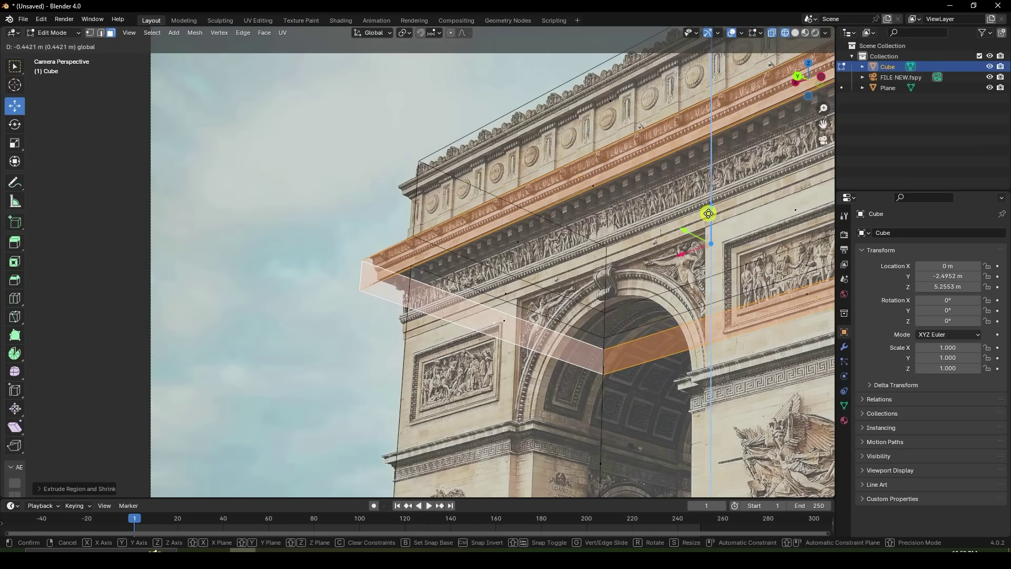
scroll(523, 203, "down", 4)
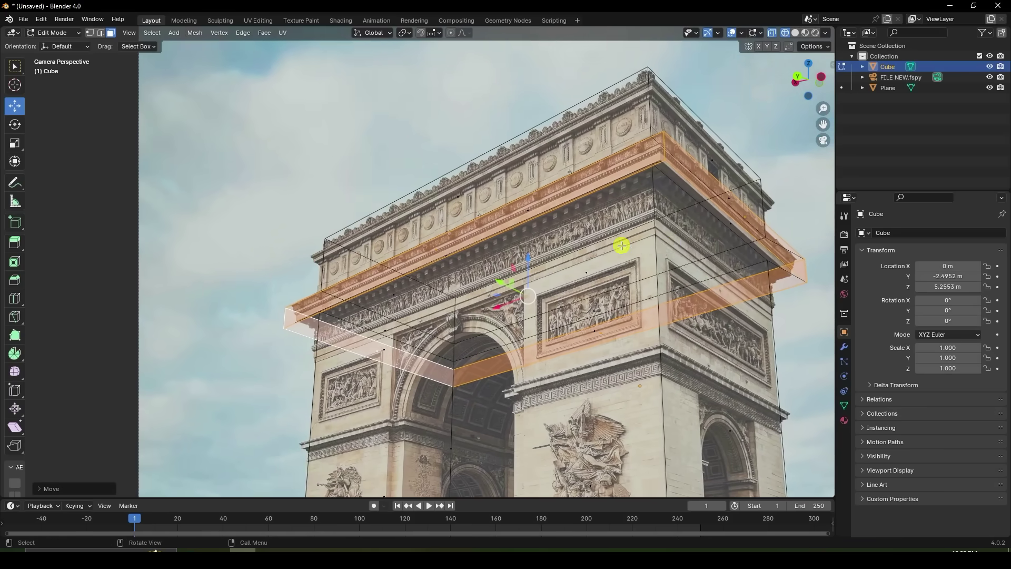
scroll(537, 210, "up", 2)
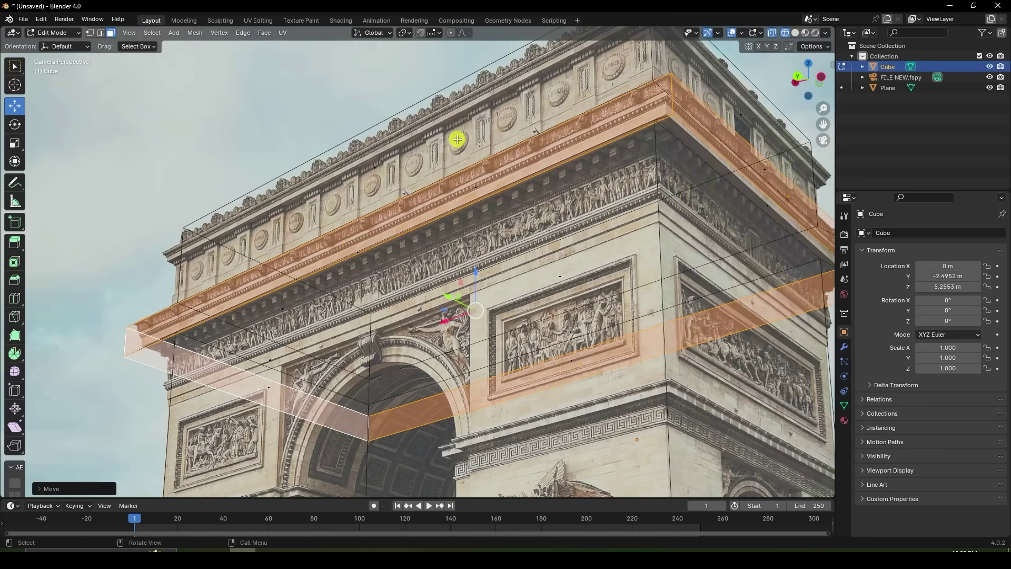
key("s")
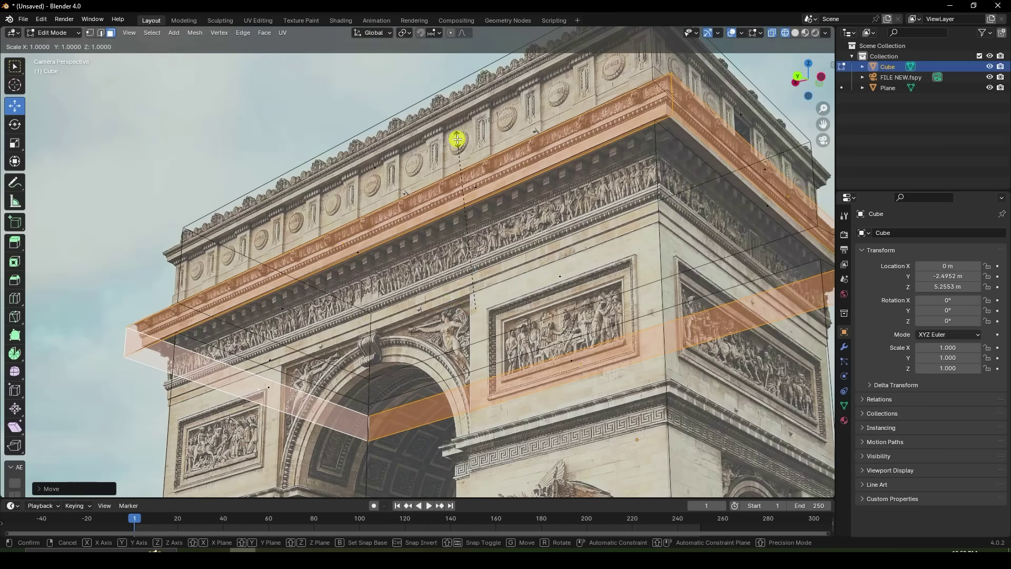
left_click(448, 144)
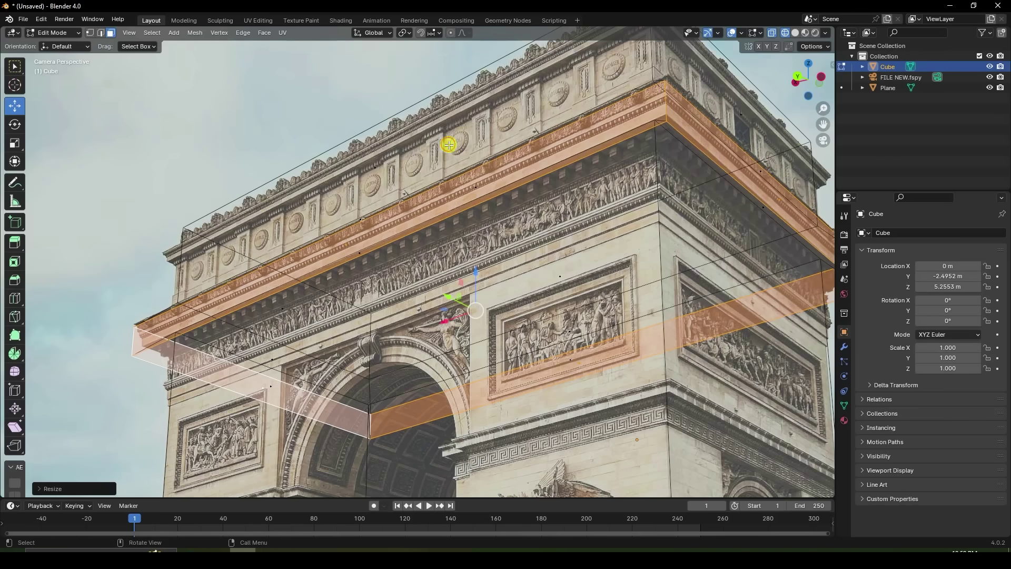
left_click_drag(480, 270, 481, 268)
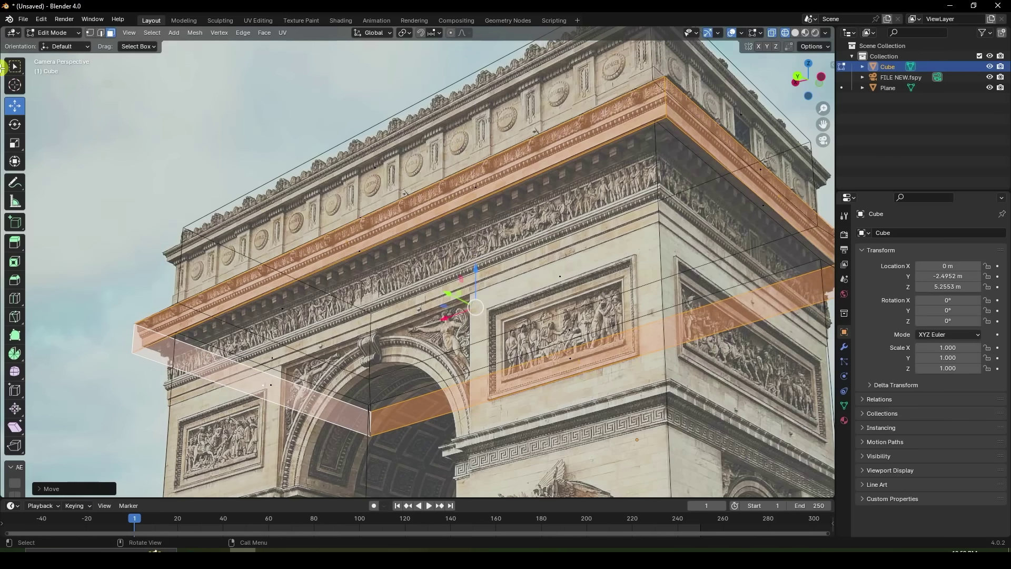
left_click(70, 37)
Step: Reselect the Cube and enter Edit Mode with edge selection
left_click(59, 43)
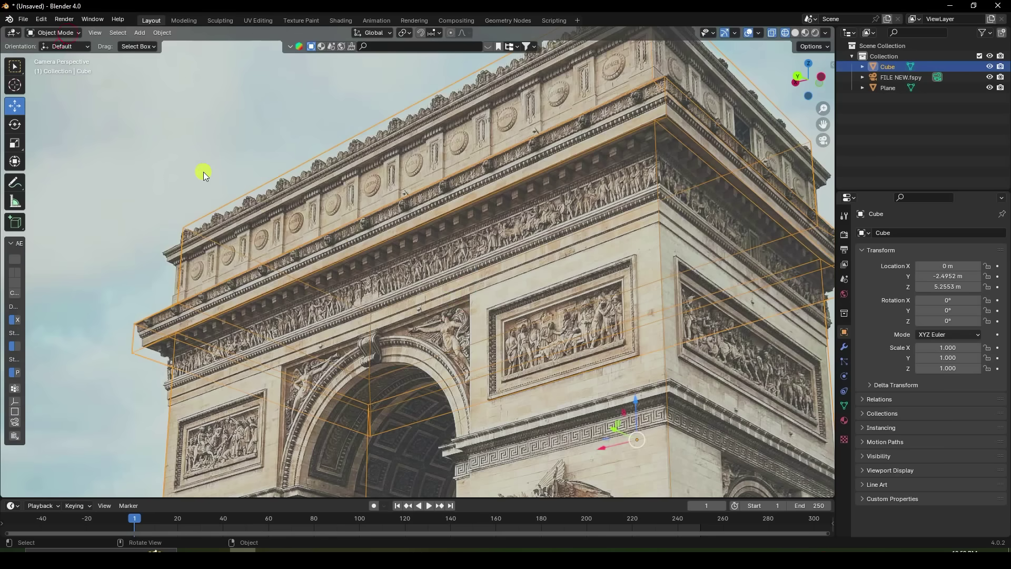
left_click(202, 152)
key("Home")
scroll(575, 280, "up", 3)
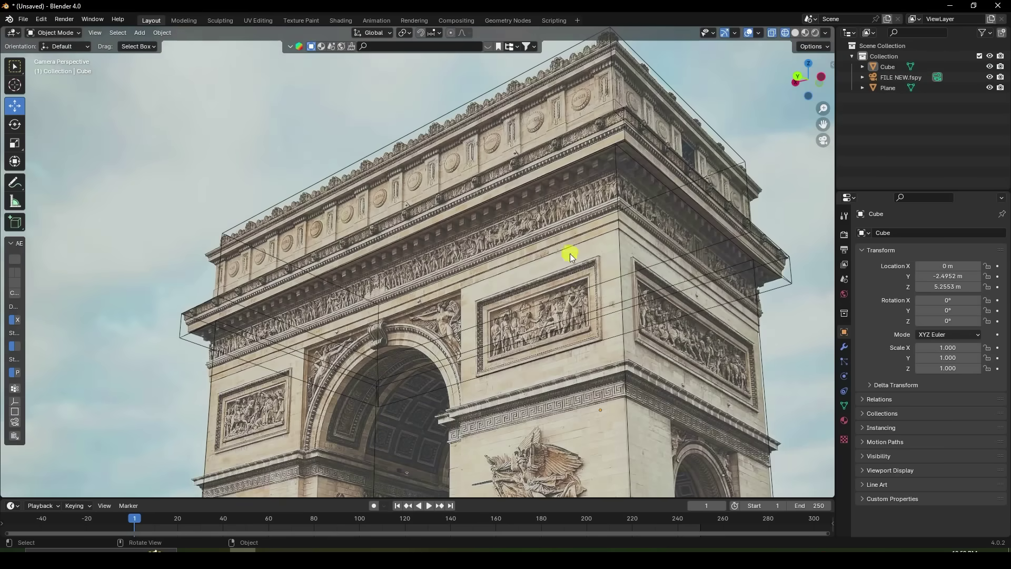
scroll(309, 212, "up", 3)
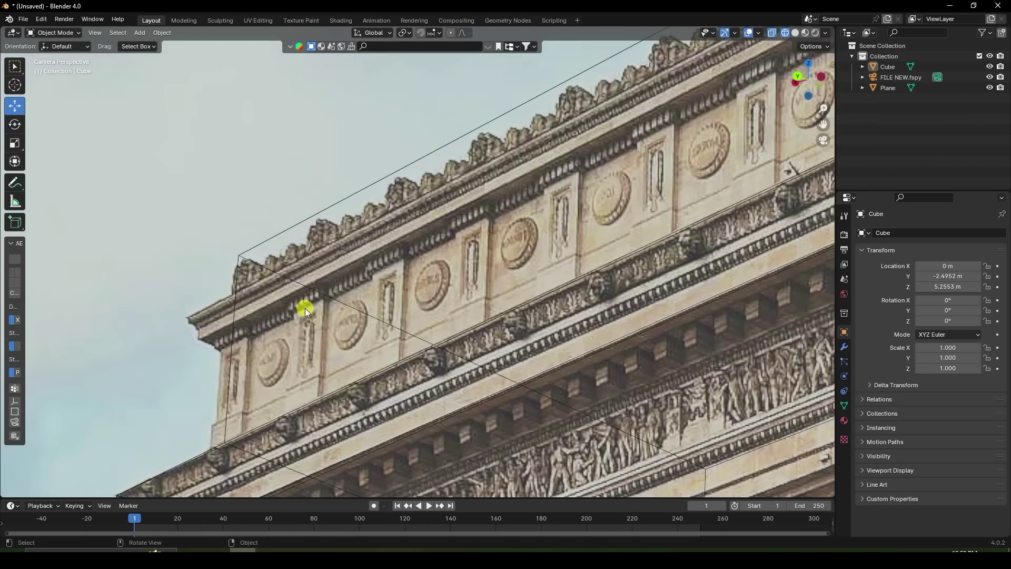
left_click(224, 307)
left_click(59, 40)
left_click(50, 56)
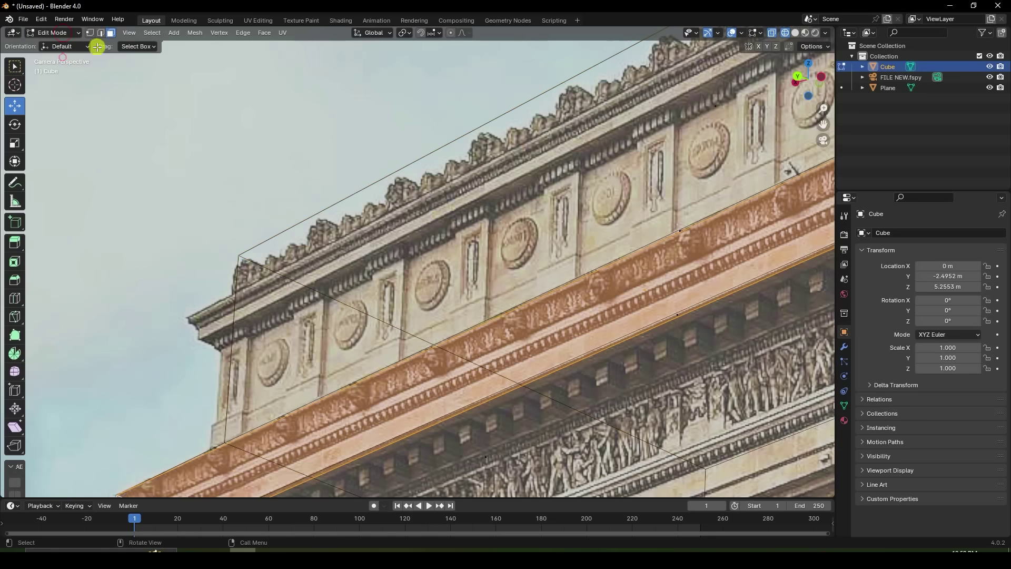
left_click(102, 33)
Step: Add two horizontal loop cuts near the top, sliding each to the arch's cornice lines
left_click(228, 361)
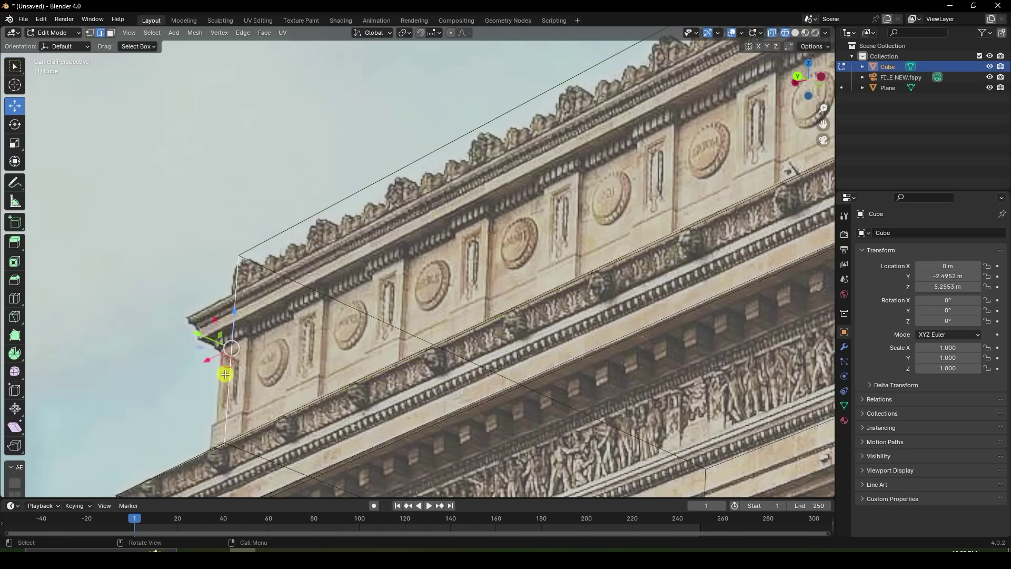
key("ctrl+e")
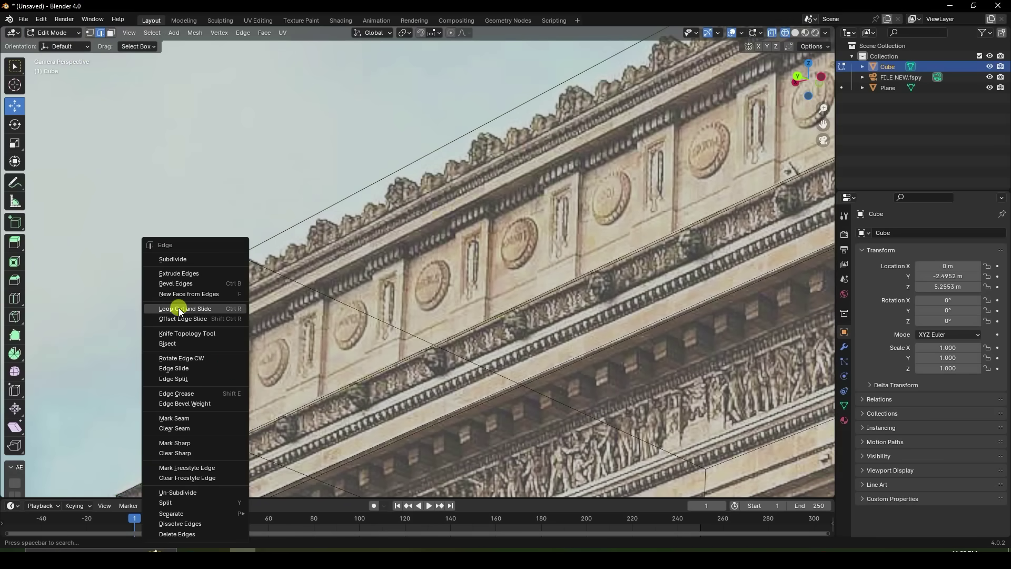
key("Escape")
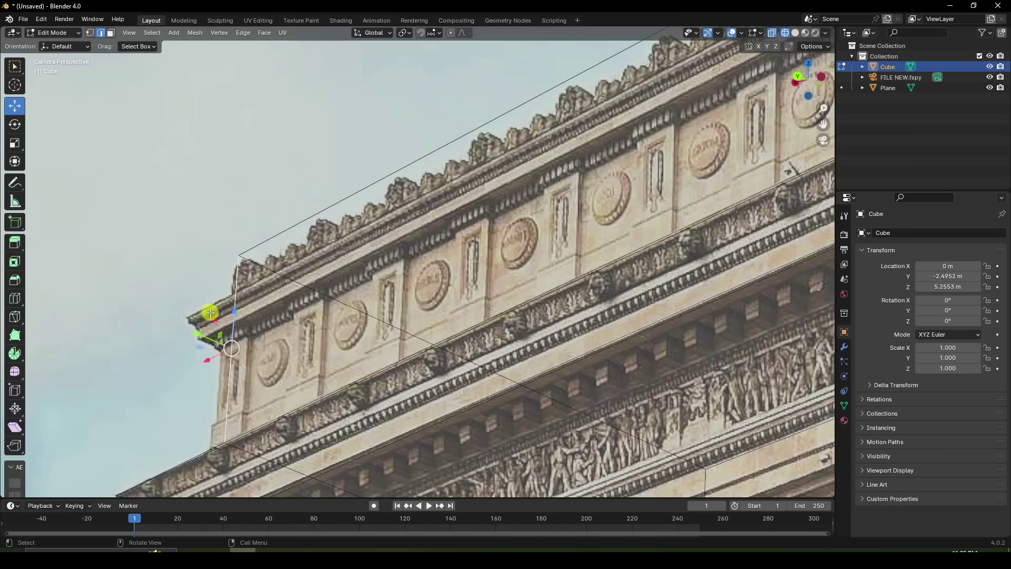
key("ctrl+e")
left_click(236, 290)
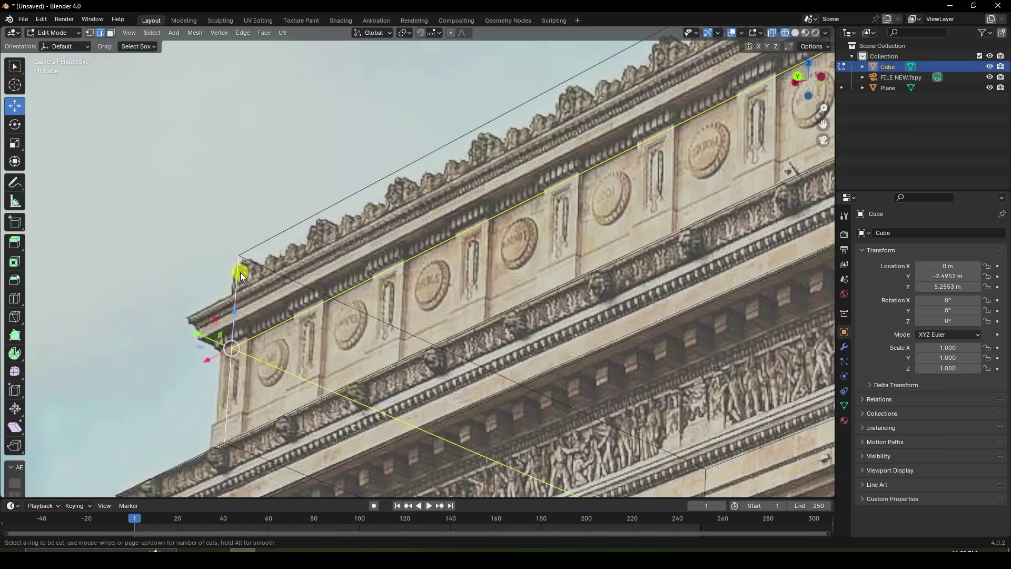
left_click(240, 273)
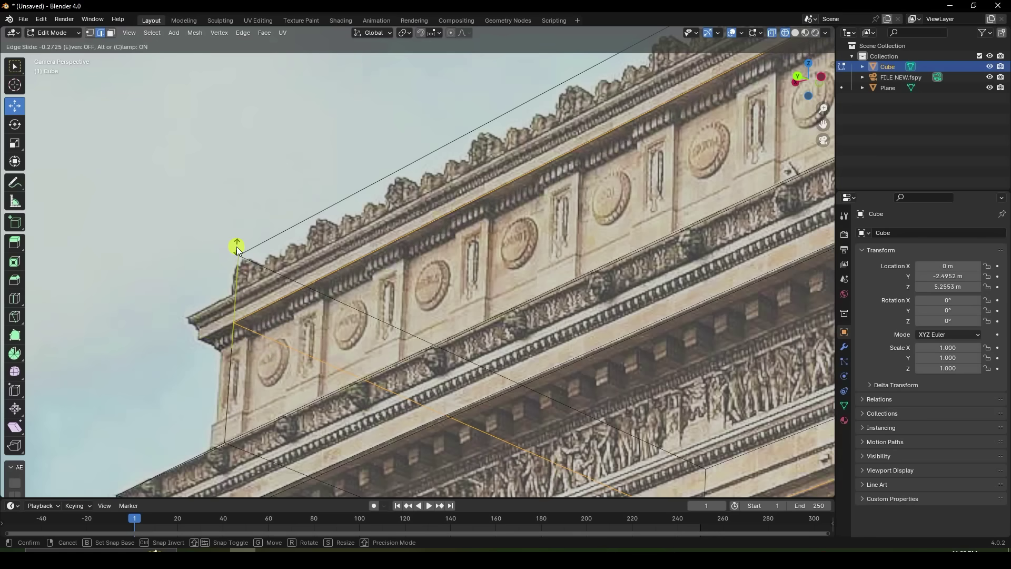
left_click(237, 247)
key("ctrl+e")
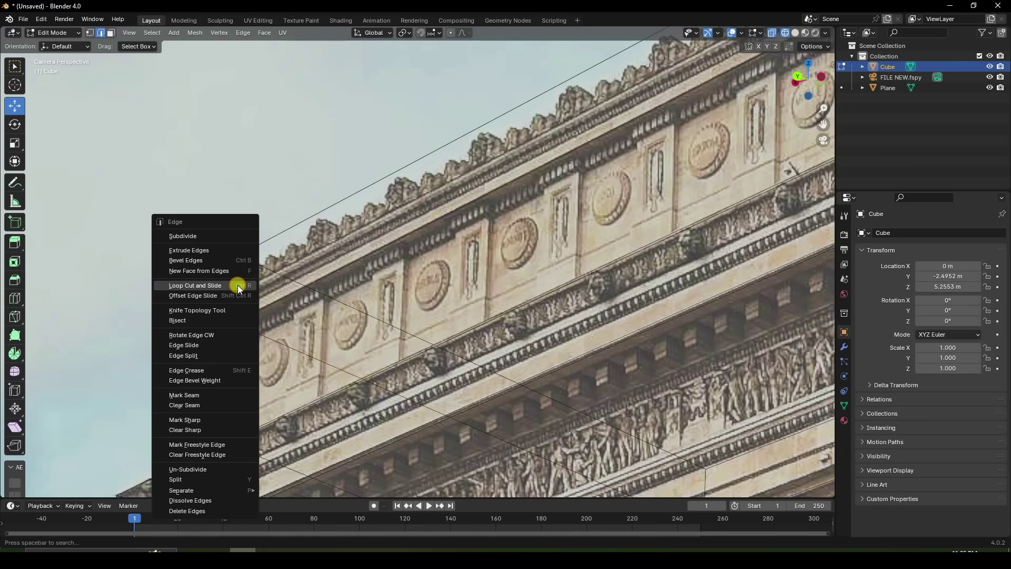
left_click(236, 286)
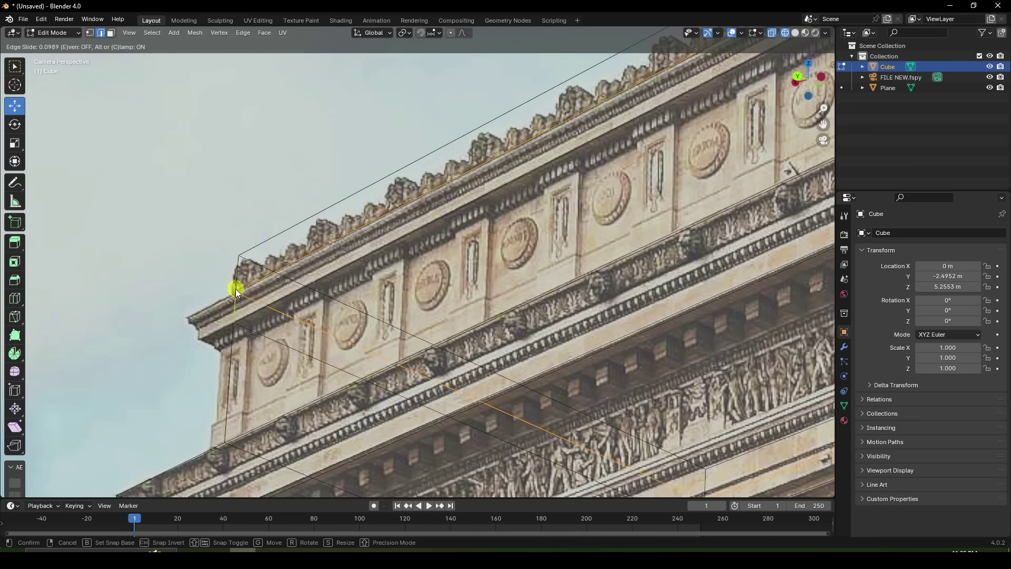
left_click(235, 289)
scroll(235, 289, "down", 3)
Step: Select the four upper band faces and extrude them outward along their normals
middle_click_drag(425, 324, 295, 230)
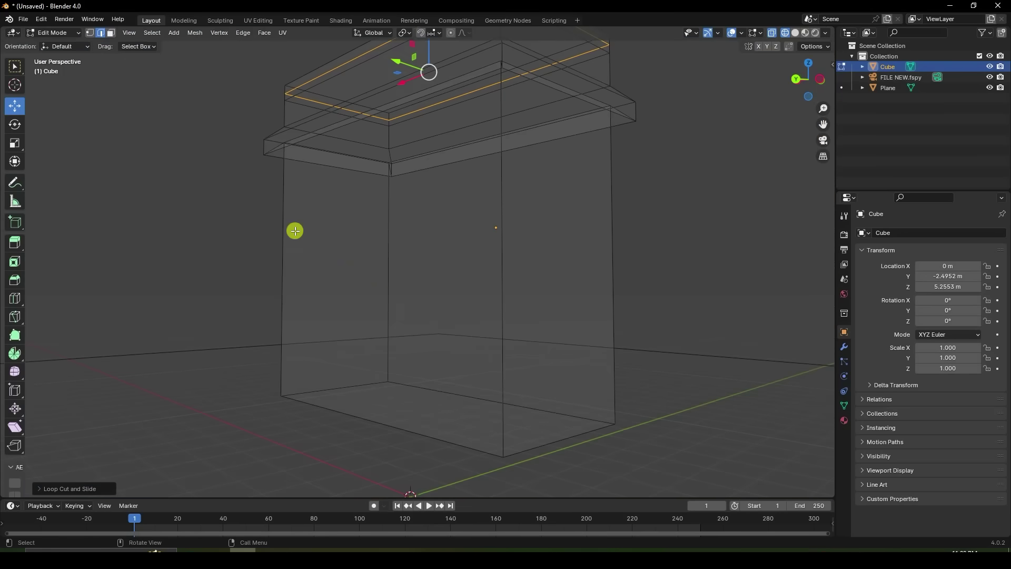
key("3")
middle_click_drag(300, 174, 431, 306)
left_click(291, 277)
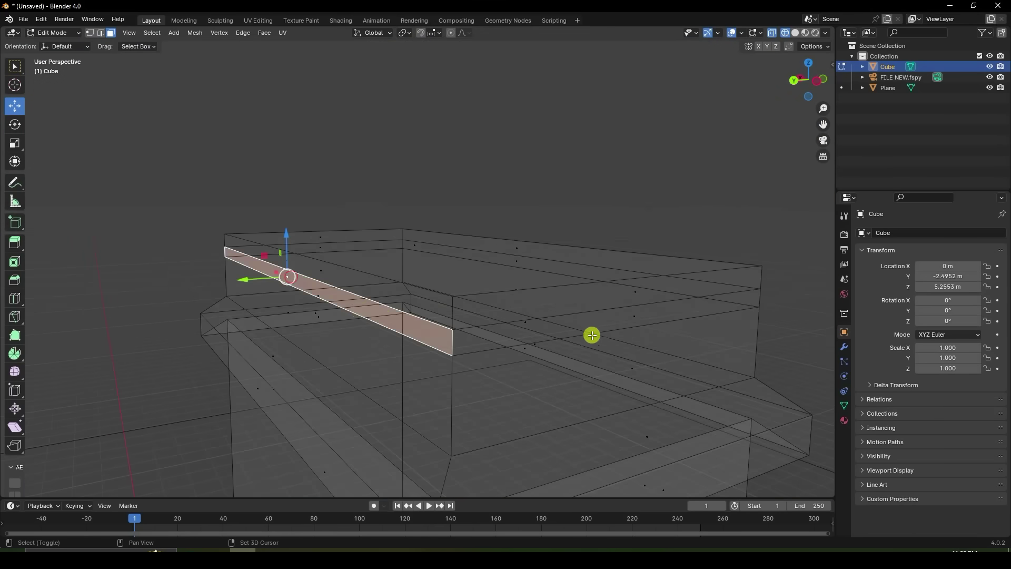
left_click(635, 315, "shift")
left_click(523, 263, "shift")
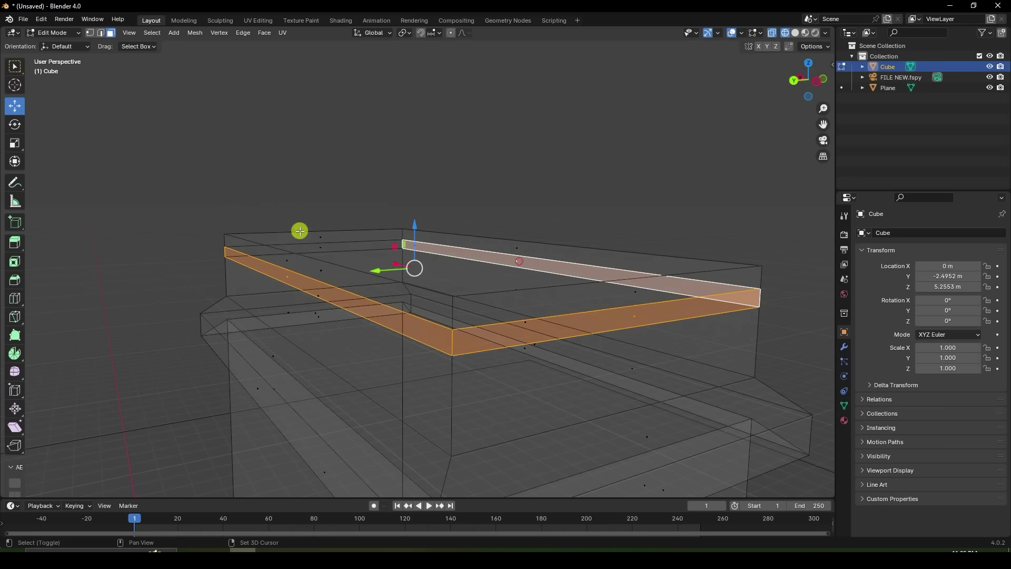
left_click(322, 247, "shift")
right_click(322, 246)
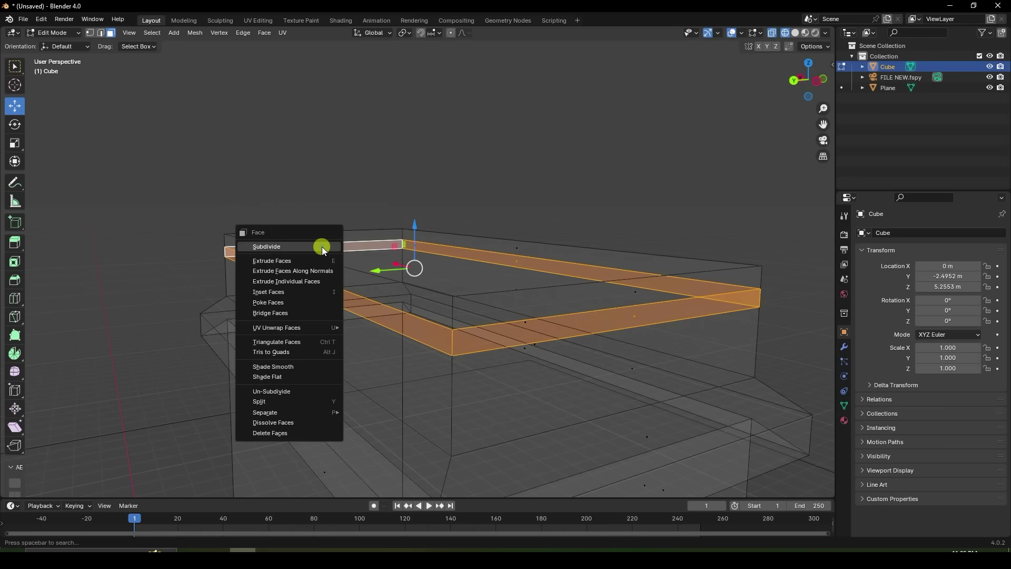
left_click(287, 271)
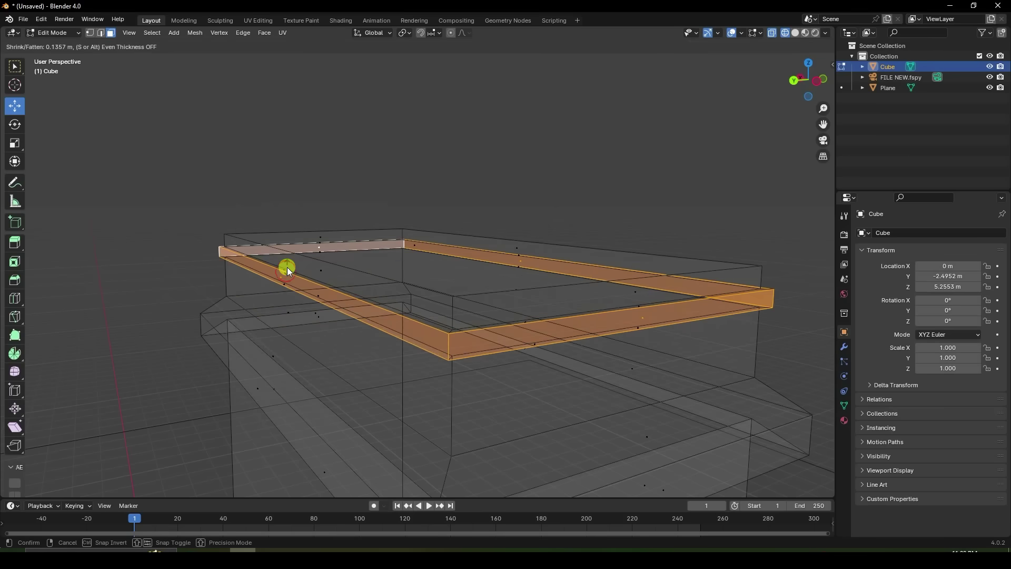
left_click(287, 263)
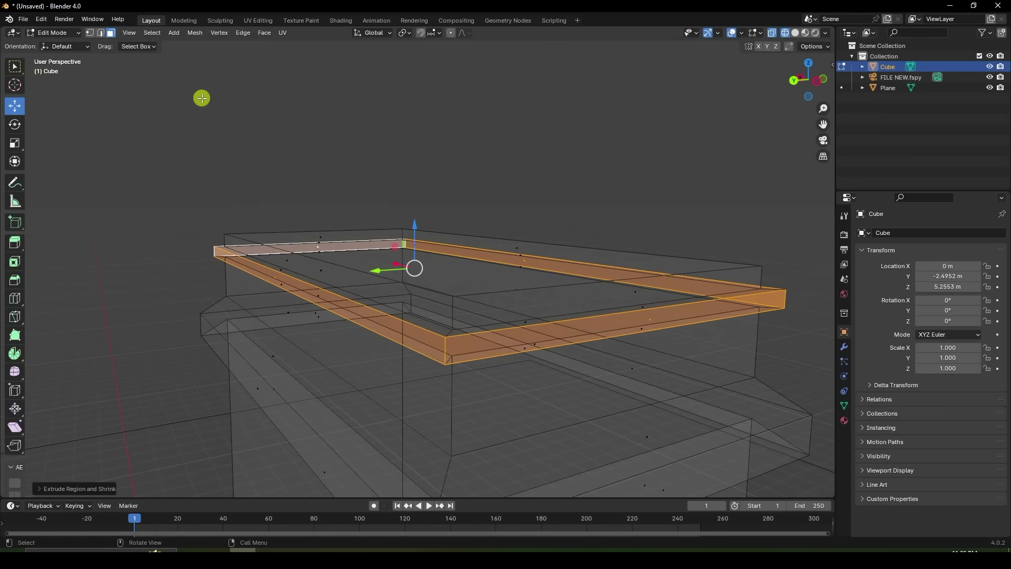
Step: In camera view, raise the new ledge to the top cornice and return to Object Mode
key("KP_0")
scroll(657, 253, "up", 2)
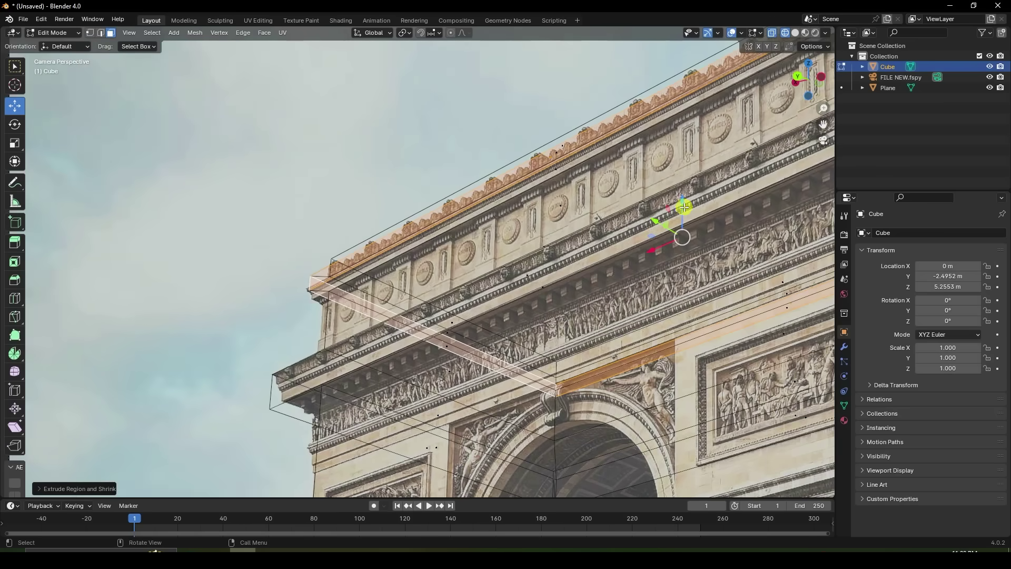
left_click_drag(683, 207, 684, 221)
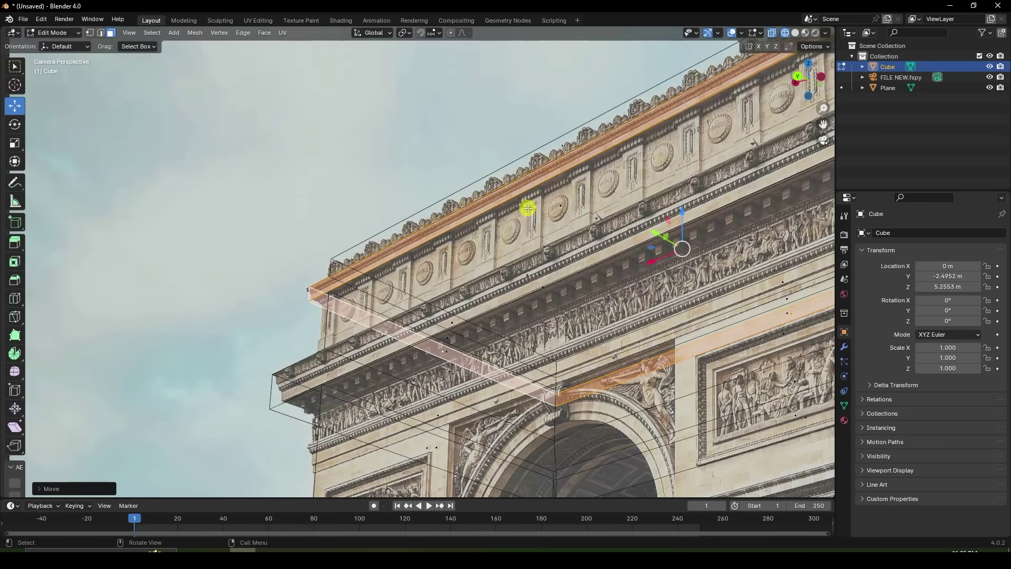
left_click(48, 32)
left_click(48, 41)
Step: Switch to solid shading, select the Cube and put it in Edit Mode
scroll(428, 257, "down", 2)
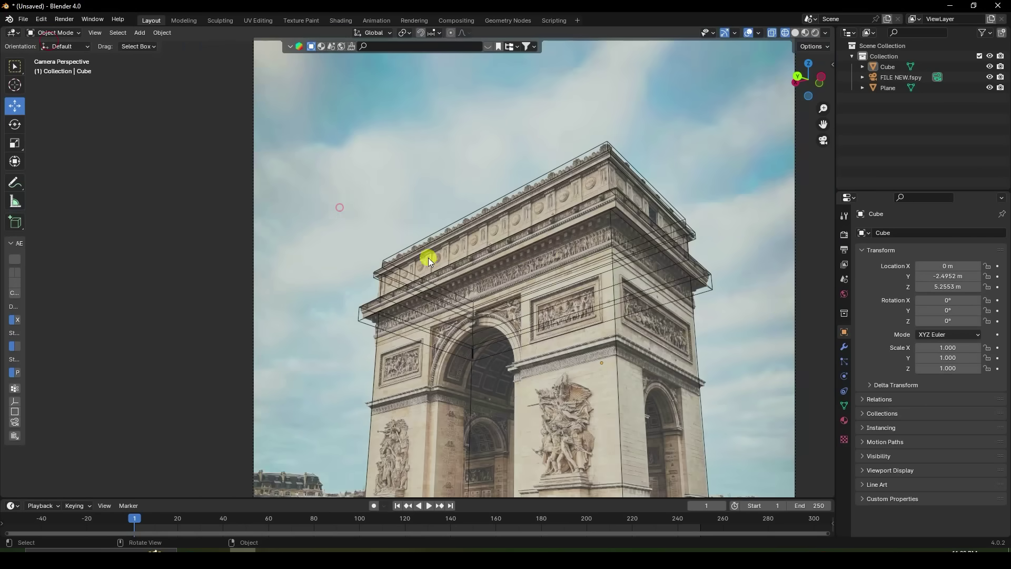
scroll(548, 320, "down", 2)
scroll(570, 298, "up", 1)
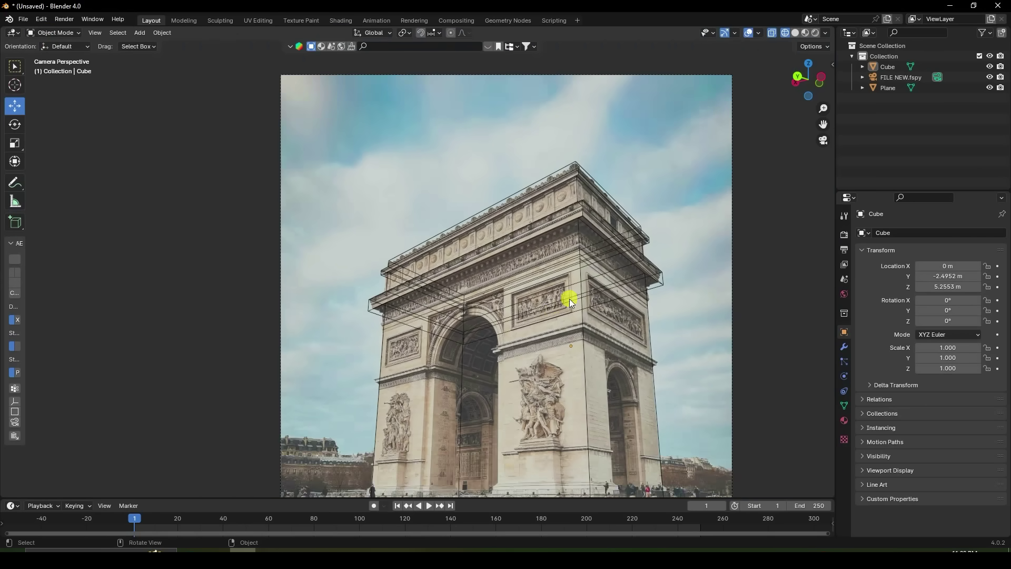
middle_click_drag(637, 281, 727, 70)
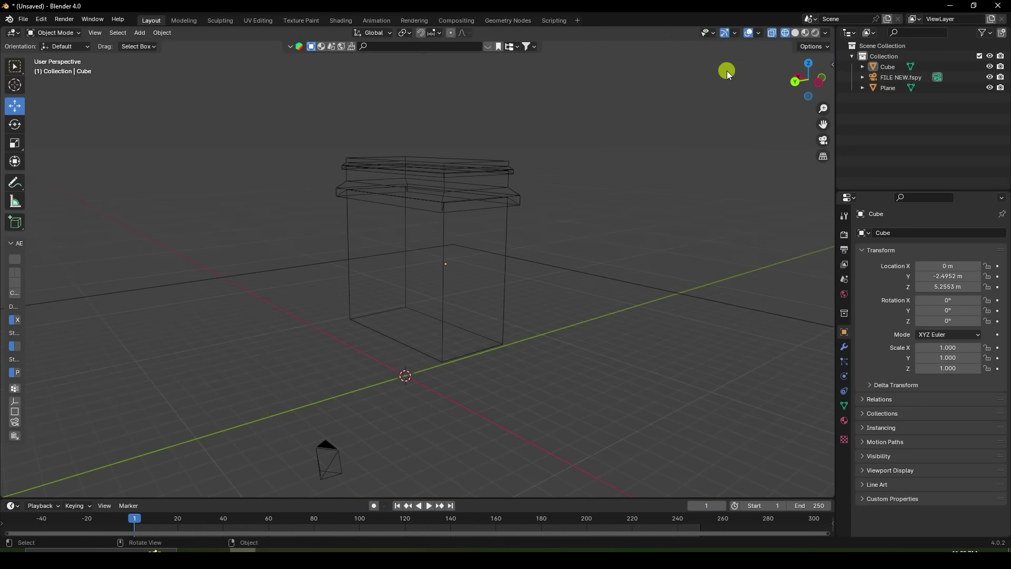
left_click(795, 34)
mouse_move(500, 232)
middle_mouse_down()
mouse_move(472, 250)
mouse_move(440, 210)
mouse_move(431, 262)
mouse_move(354, 248)
middle_mouse_up()
scroll(462, 278, "up", 3)
left_click(414, 322)
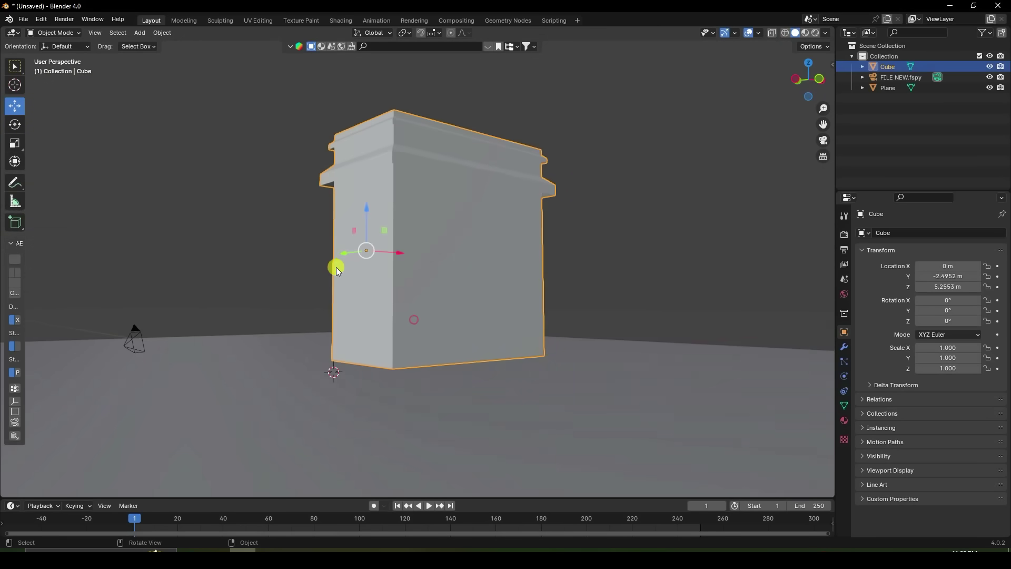
left_click(53, 32)
left_click(51, 56)
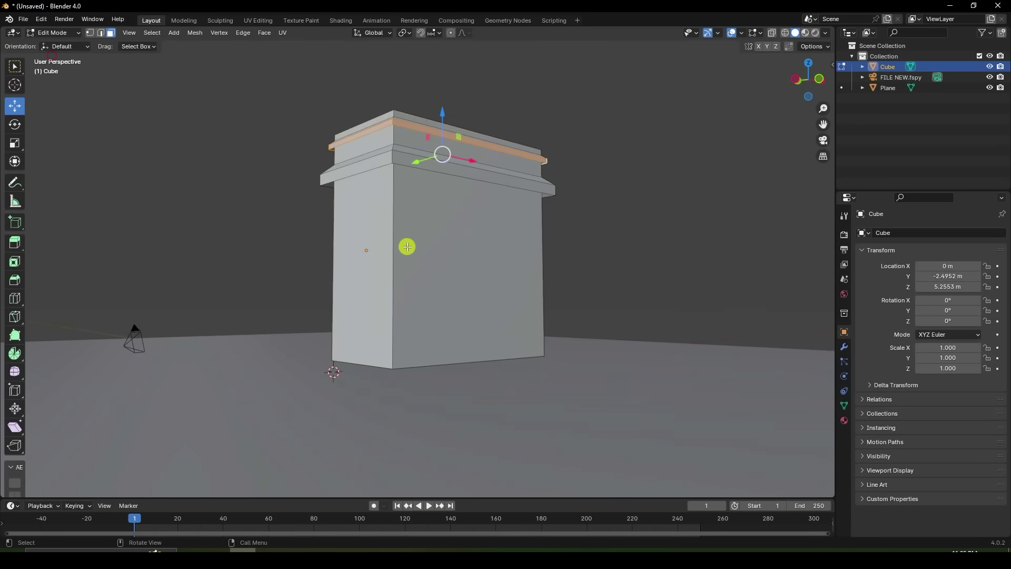
Step: In front X-ray view, box-select the Cube's bottom vertices and lower them on Z
key("KP_1")
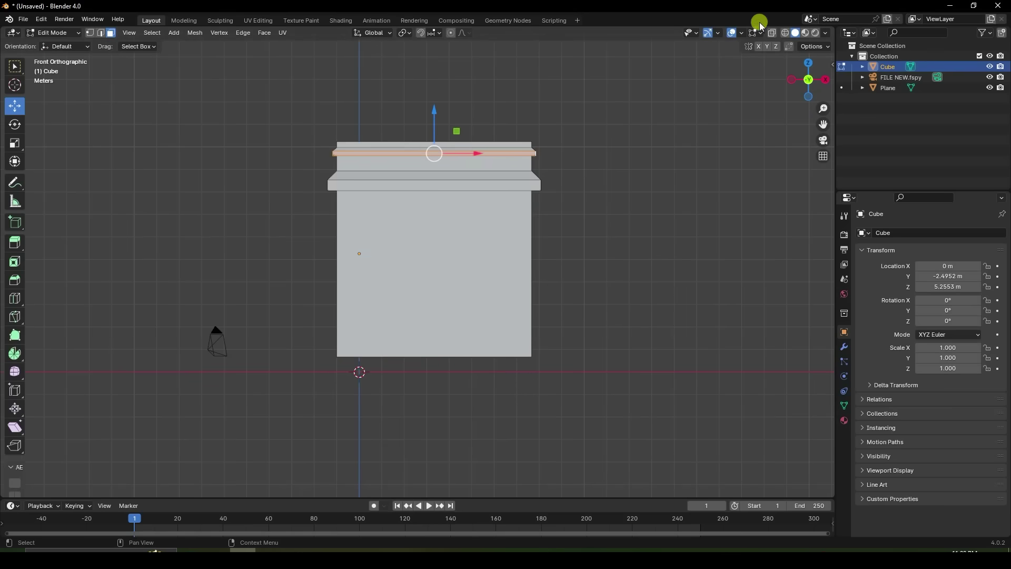
left_click(772, 33)
left_click_drag(588, 403, 310, 349)
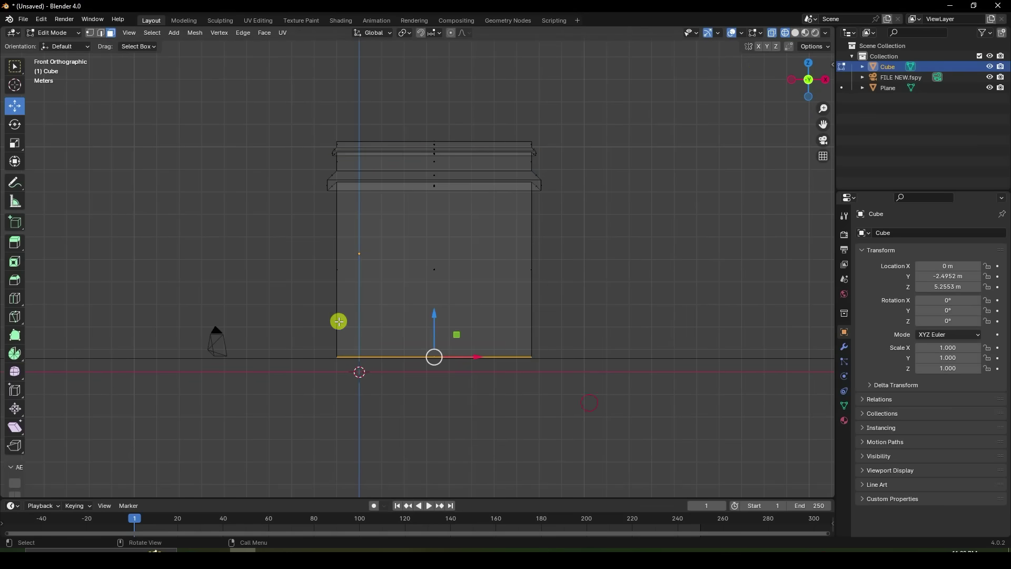
scroll(608, 387, "up", 2)
left_click(90, 34)
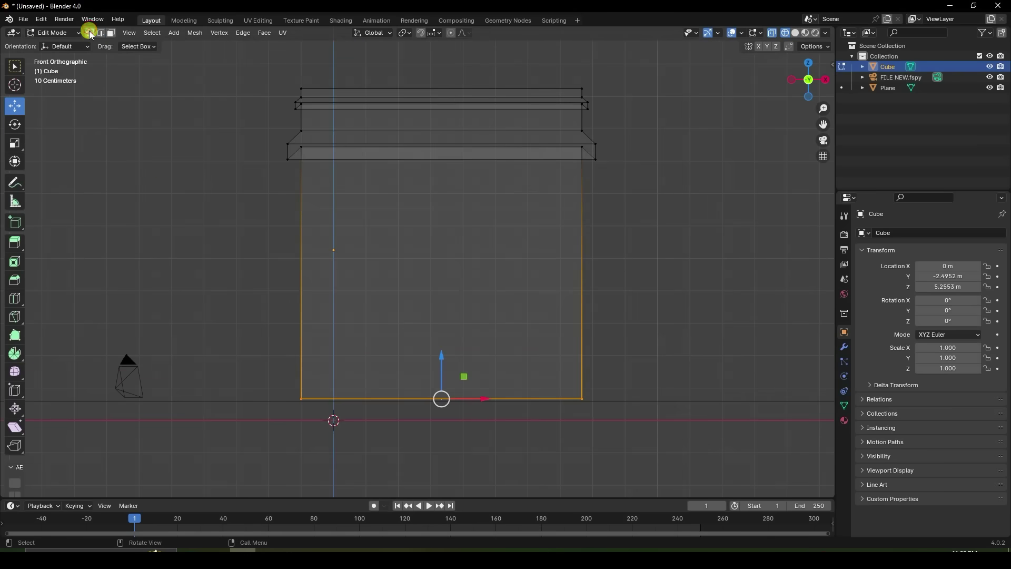
left_click_drag(655, 430, 203, 289)
left_click_drag(442, 356, 441, 366)
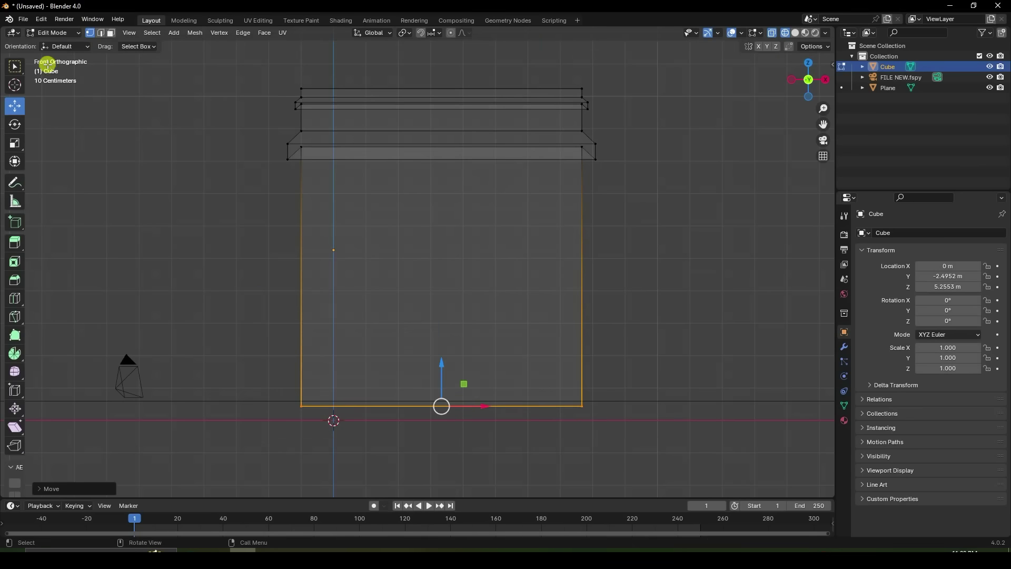
Step: Return the Cube to Object Mode and reselect it with solid shading
left_click(55, 33)
left_click(57, 41)
scroll(308, 214, "down", 5)
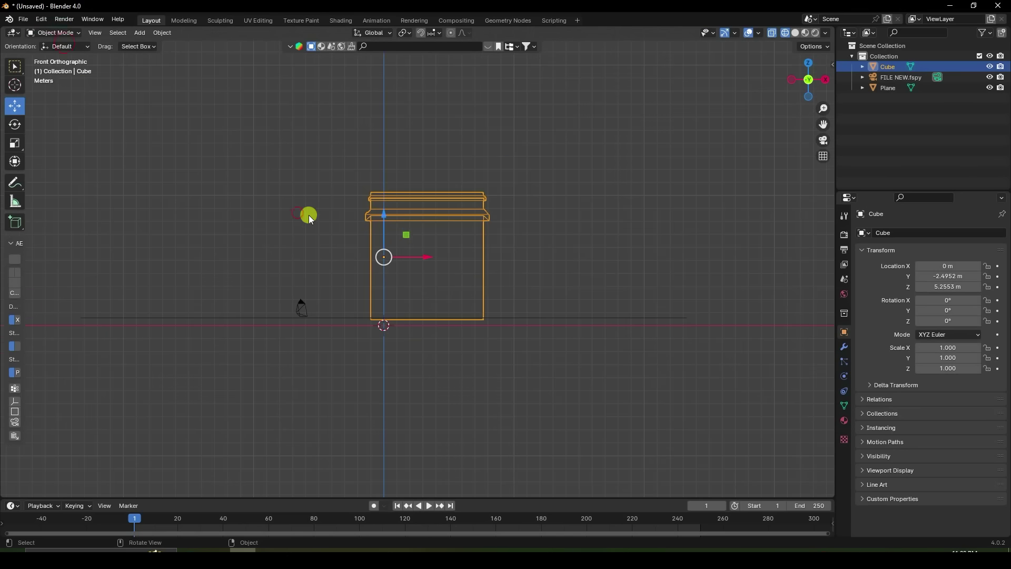
middle_click_drag(308, 214, 456, 252)
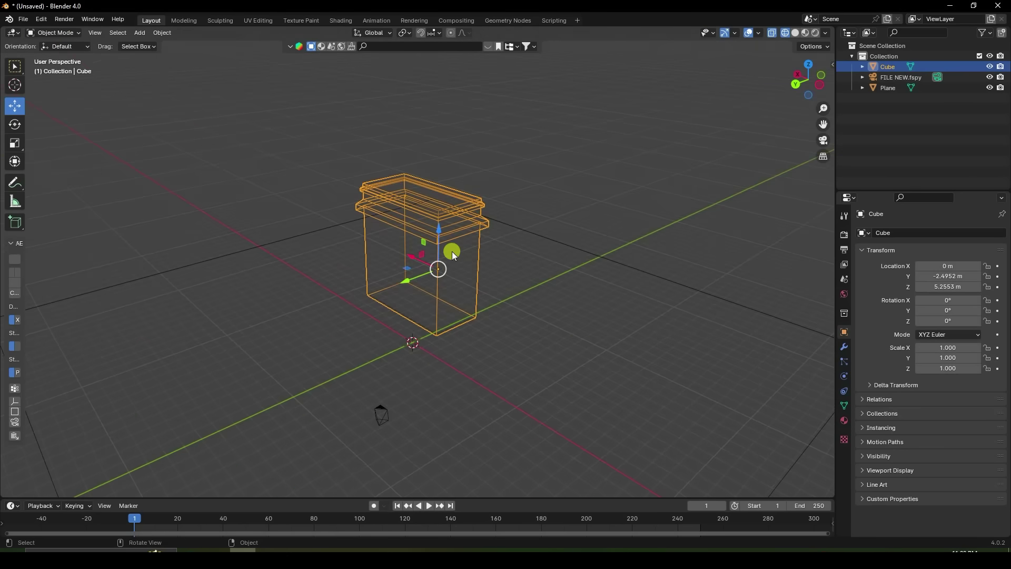
scroll(452, 251, "up", 5)
left_click(410, 203)
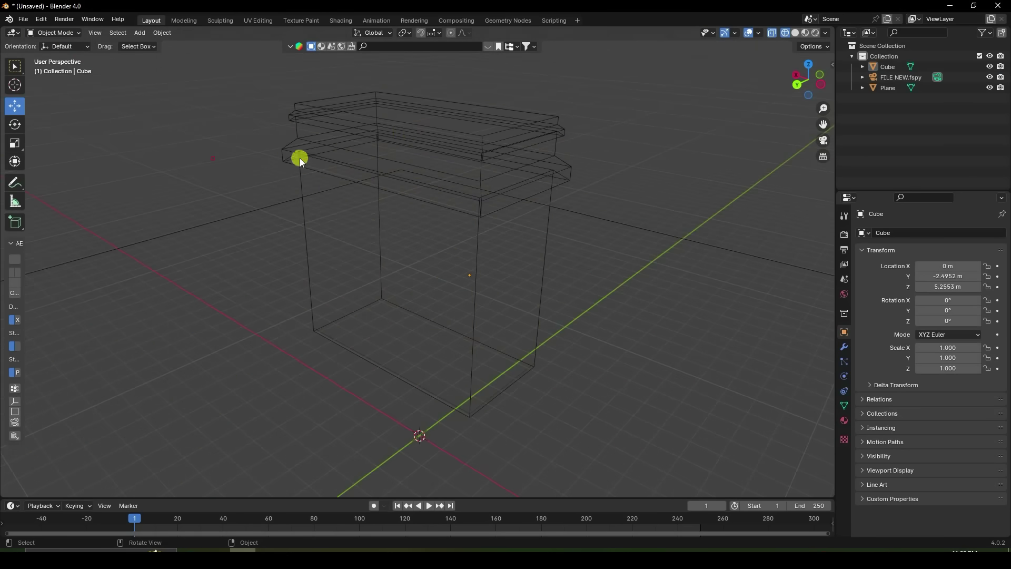
left_click(298, 157)
left_click(796, 34)
left_click(412, 189)
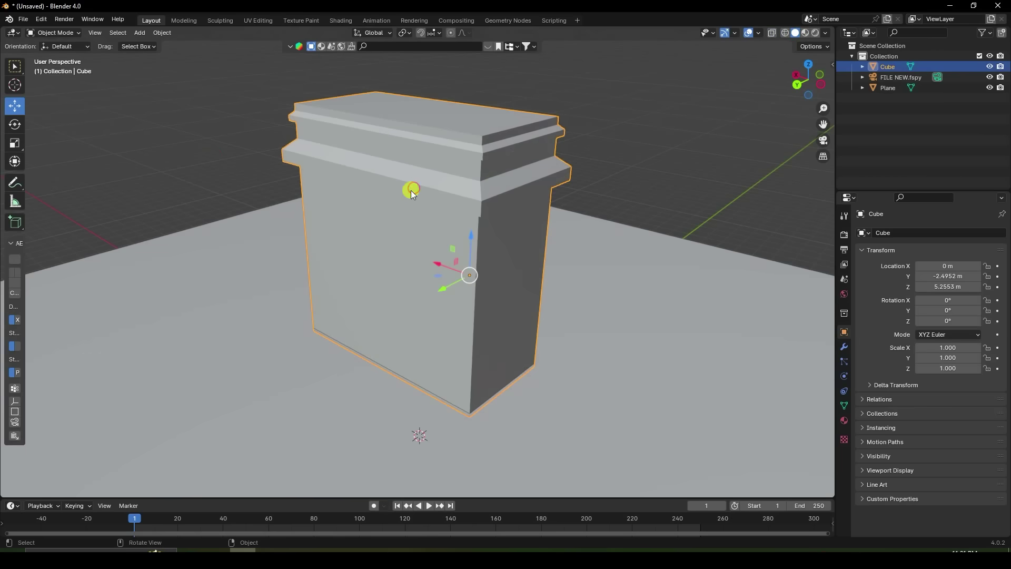
left_click(163, 34)
Step: Set the Cube's origin to its geometry, placing it at 3.3326, -3.5863, 8.377 m
mouse_move(174, 57)
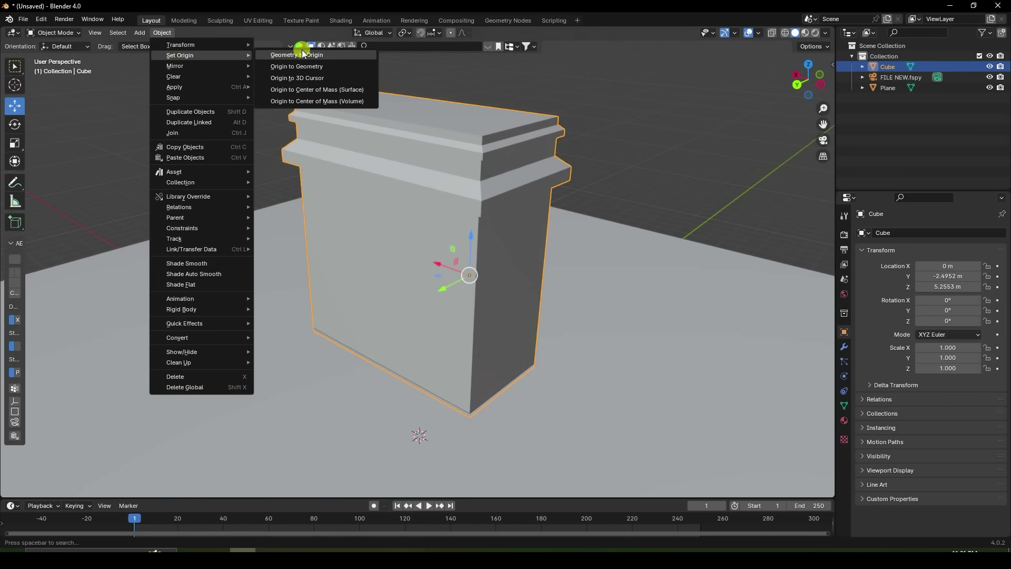
left_click(302, 66)
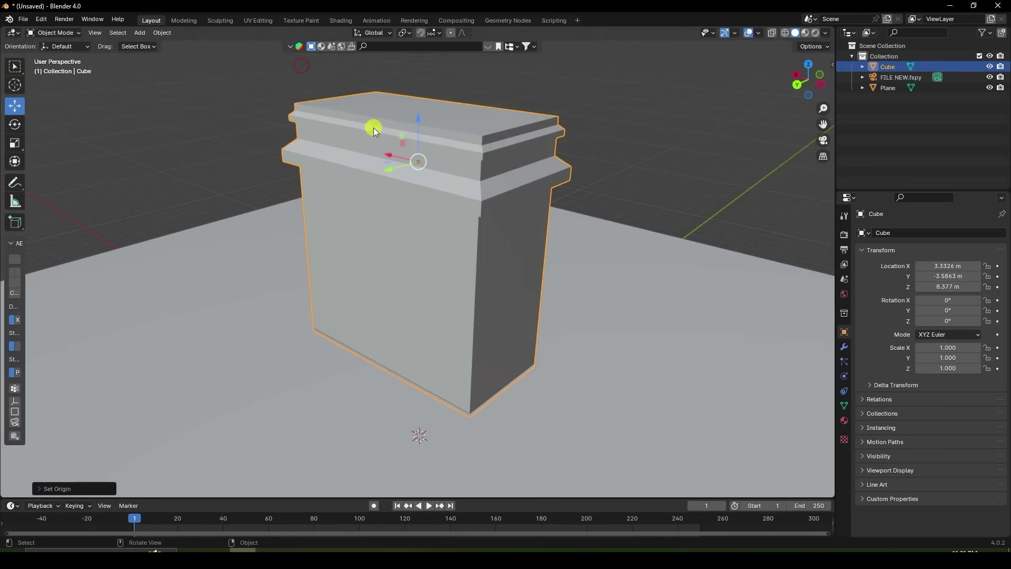
left_click(162, 32)
mouse_move(182, 60)
left_click(291, 66)
middle_click_drag(343, 181, 463, 289)
Step: Shift the ground Plane along X, then add a new plane and scale it up
left_click(602, 337)
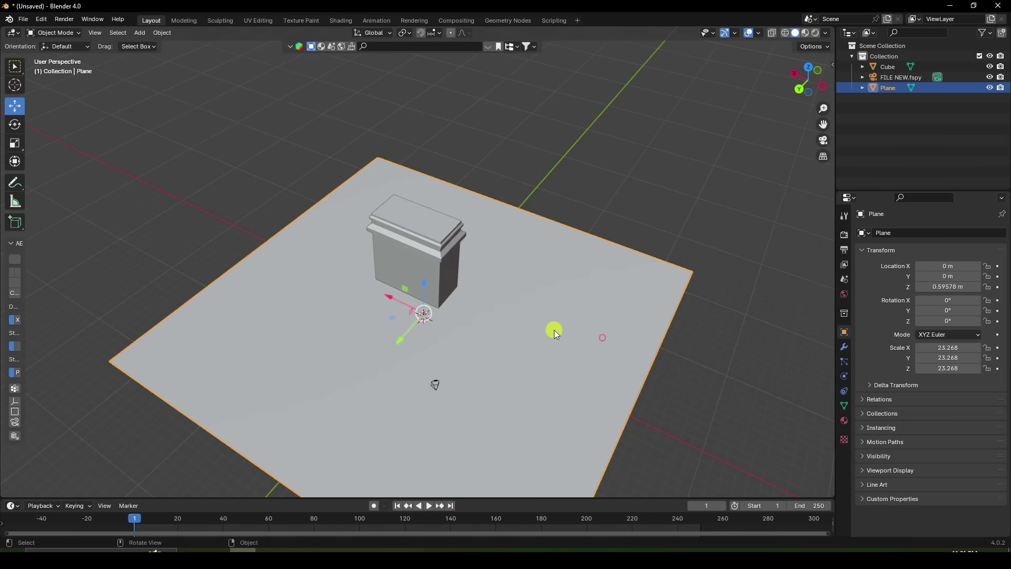
left_click_drag(403, 307, 353, 282)
left_click(140, 32)
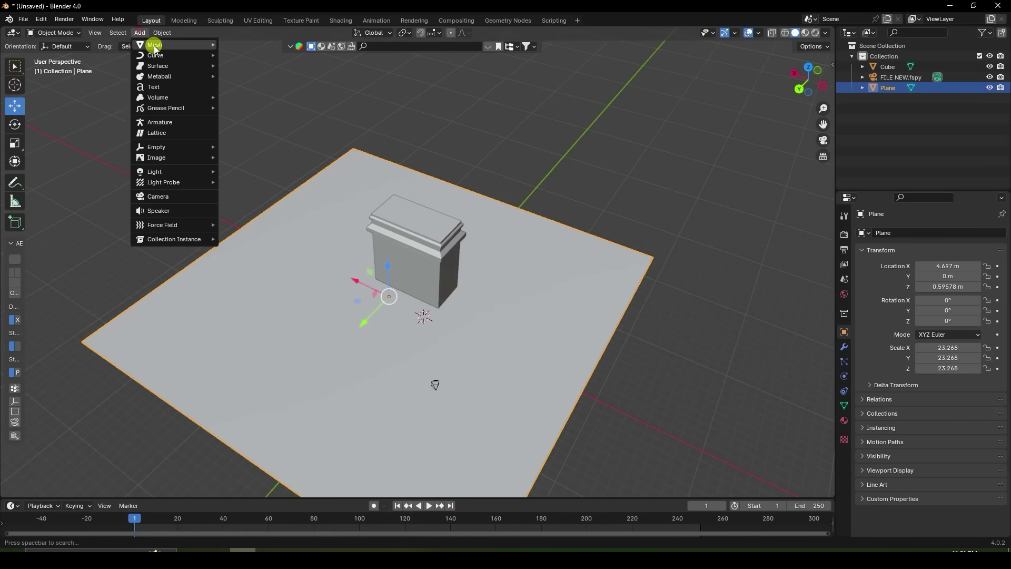
mouse_move(155, 45)
left_click(258, 44)
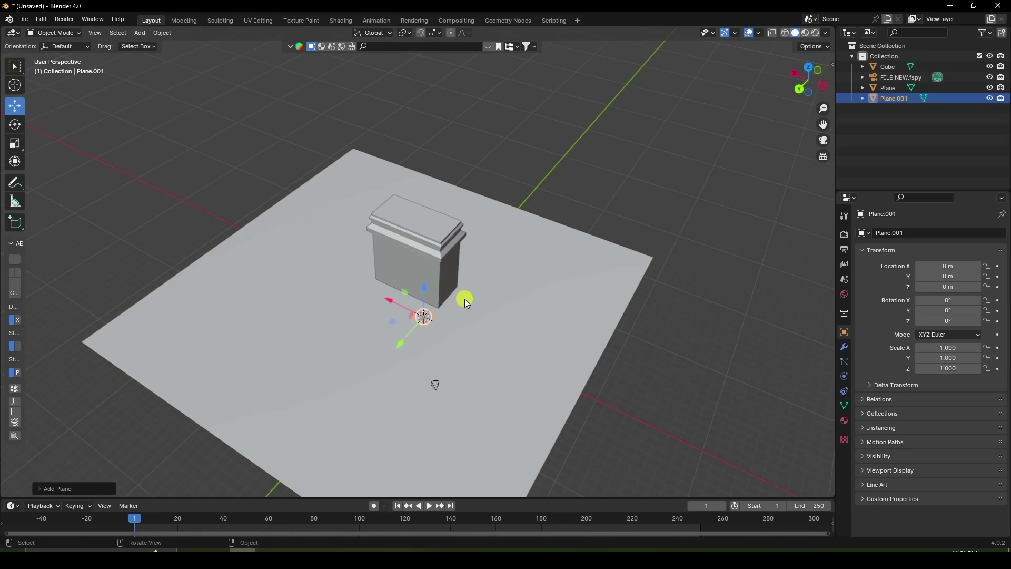
key("s")
middle_click_drag(418, 298, 469, 320)
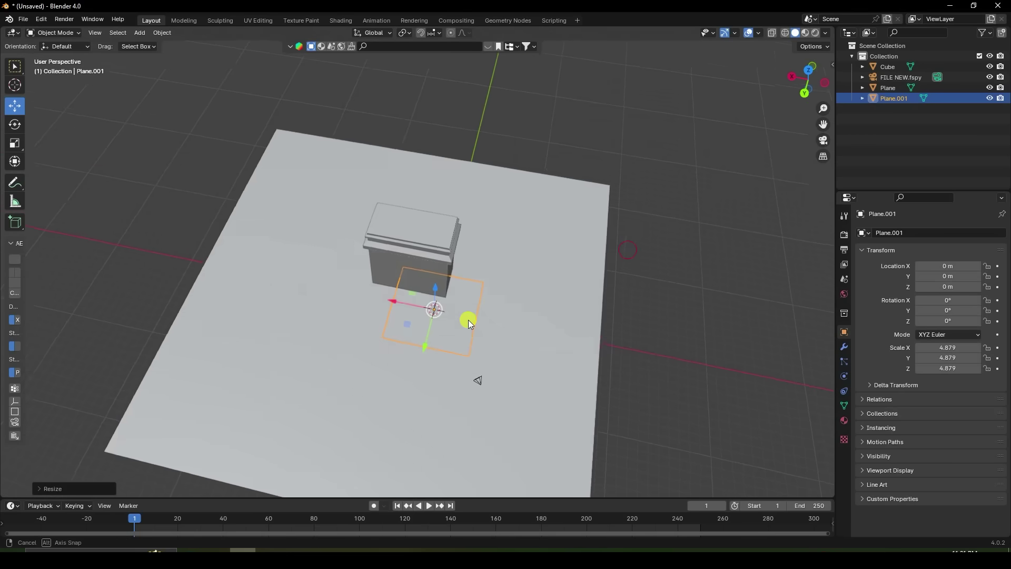
key("s")
left_click(517, 283)
Step: From top view, shift Plane.001 on X, scale it to 7.204 and stretch Y to 11.514
middle_click_drag(517, 284, 518, 285)
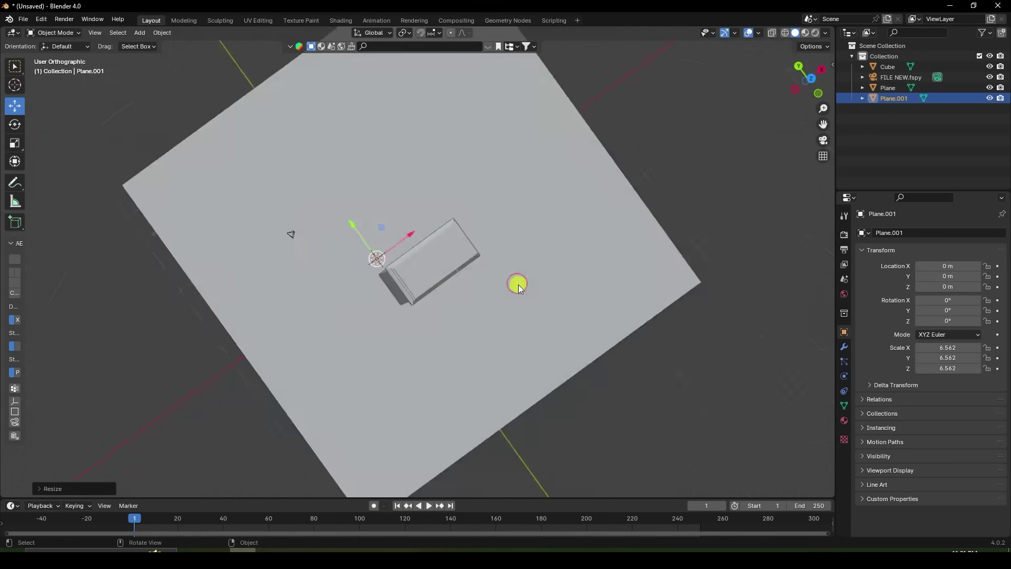
key("KP_7")
left_click_drag(438, 237, 477, 240)
key("s")
left_click(491, 211)
scroll(474, 203, "up", 2)
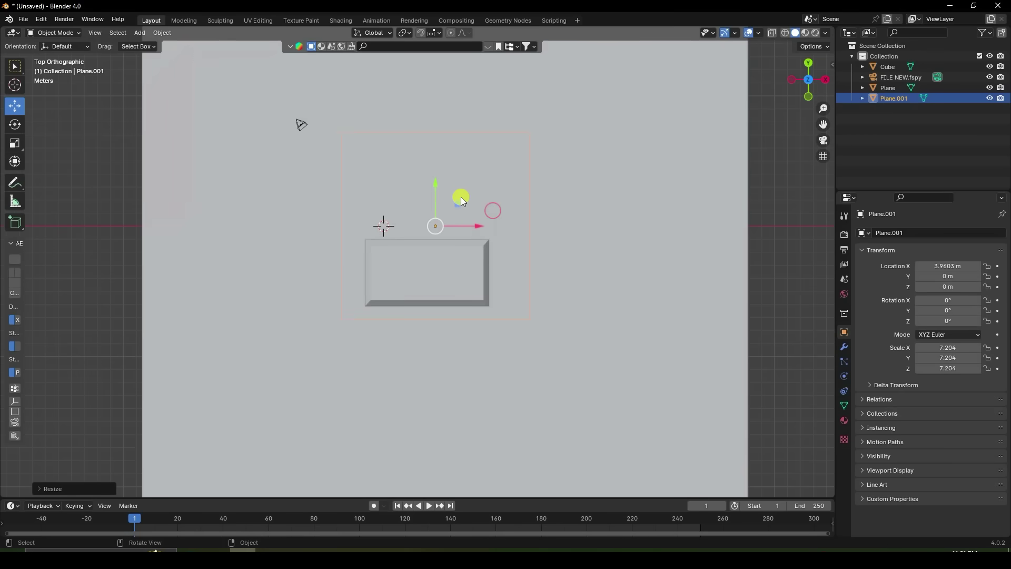
left_click(14, 141)
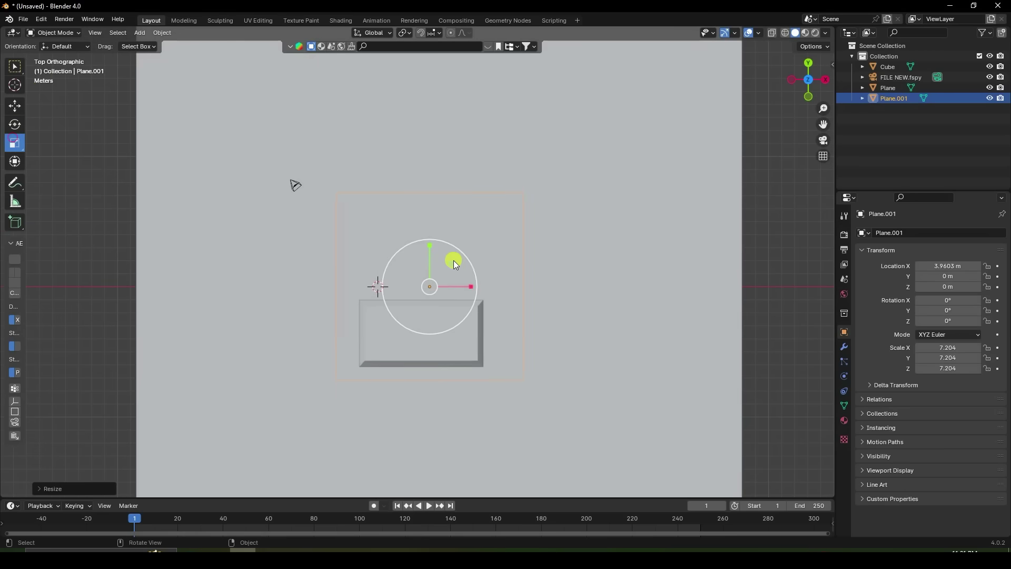
left_click_drag(431, 243, 431, 214)
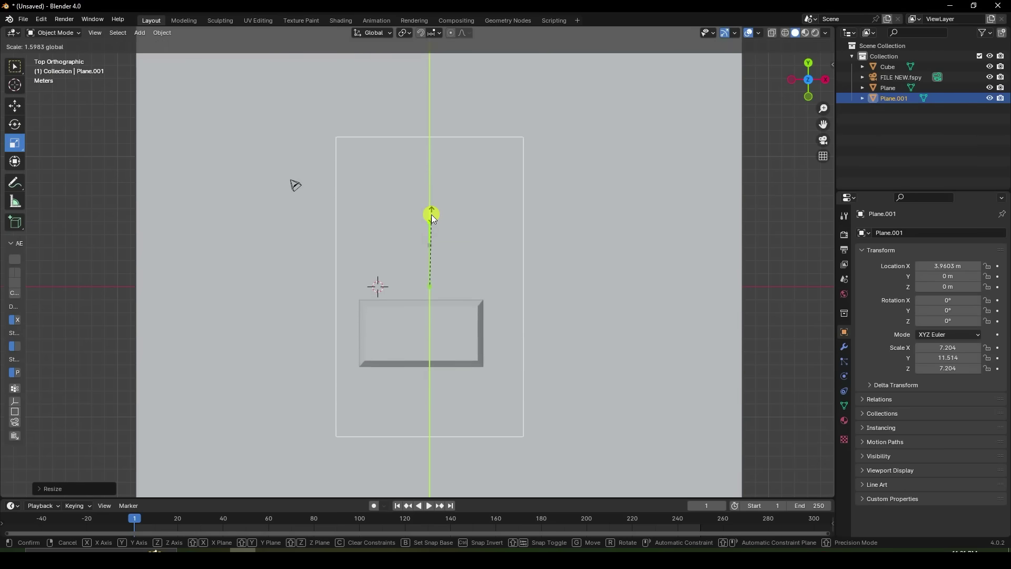
middle_click_drag(431, 214, 517, 183)
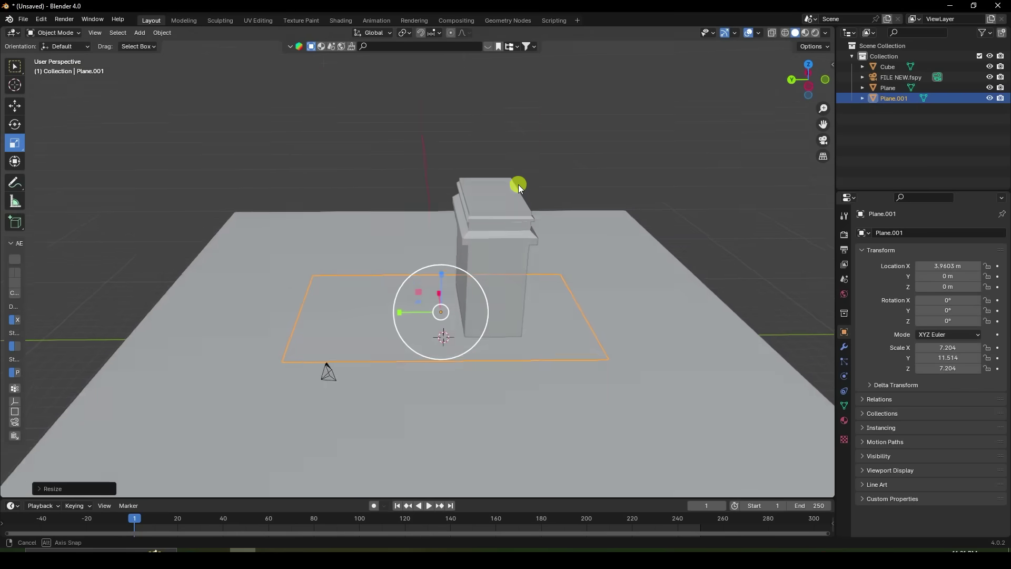
Step: Raise Plane.001 above the arch block to about Z 19.036 m
left_click(16, 105)
left_click_drag(445, 287, 456, 172)
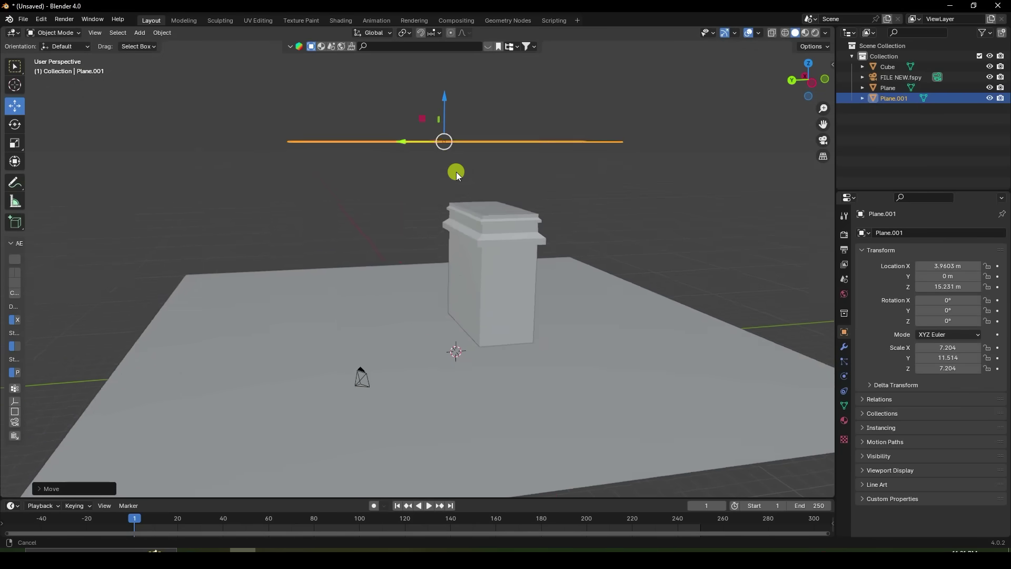
middle_click_drag(456, 172, 494, 261)
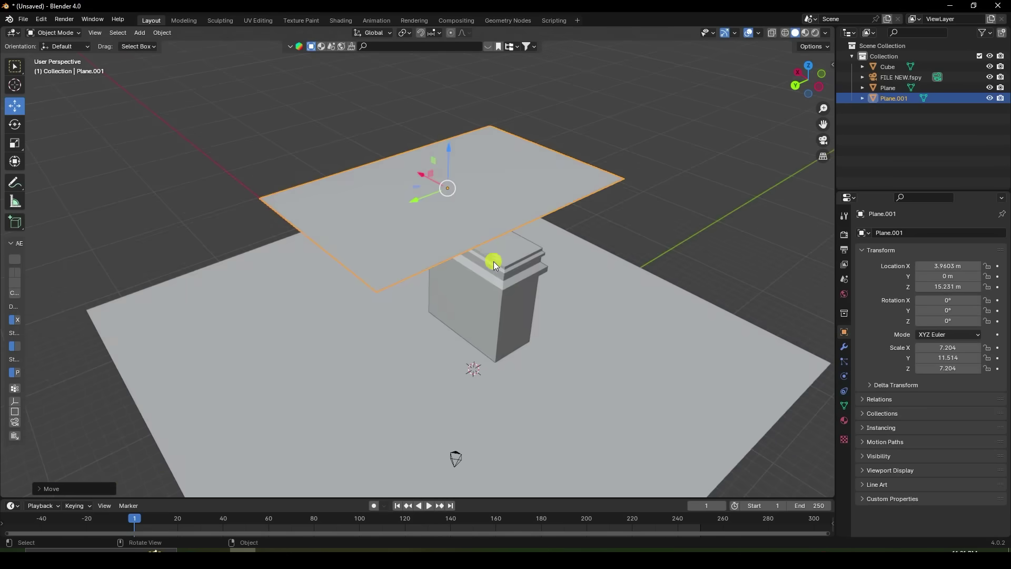
left_click(439, 122)
left_click(441, 152)
scroll(444, 149, "up", 2)
left_click_drag(444, 242, 430, 120)
scroll(444, 184, "down", 2)
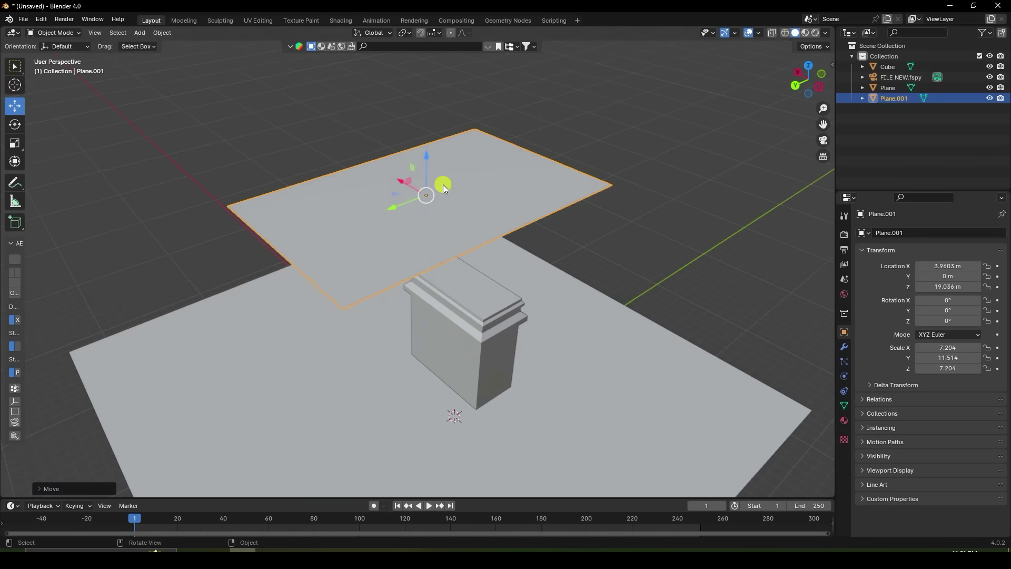
Step: Subdivide Plane.001 with 40 cuts in Edit Mode, then return to Object Mode
left_click(59, 32)
left_click(53, 50)
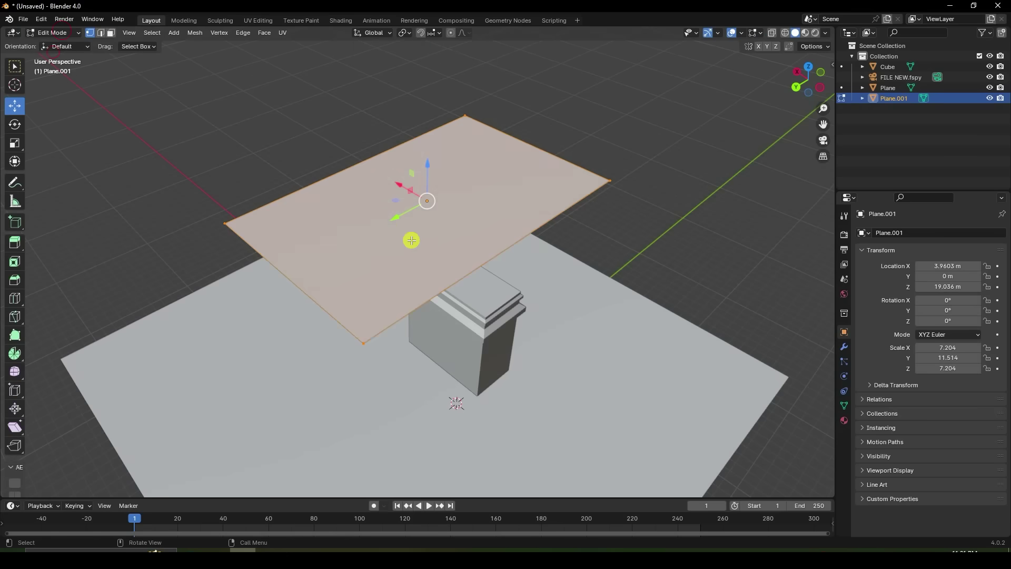
right_click(342, 209)
left_click(340, 209)
left_click(84, 491)
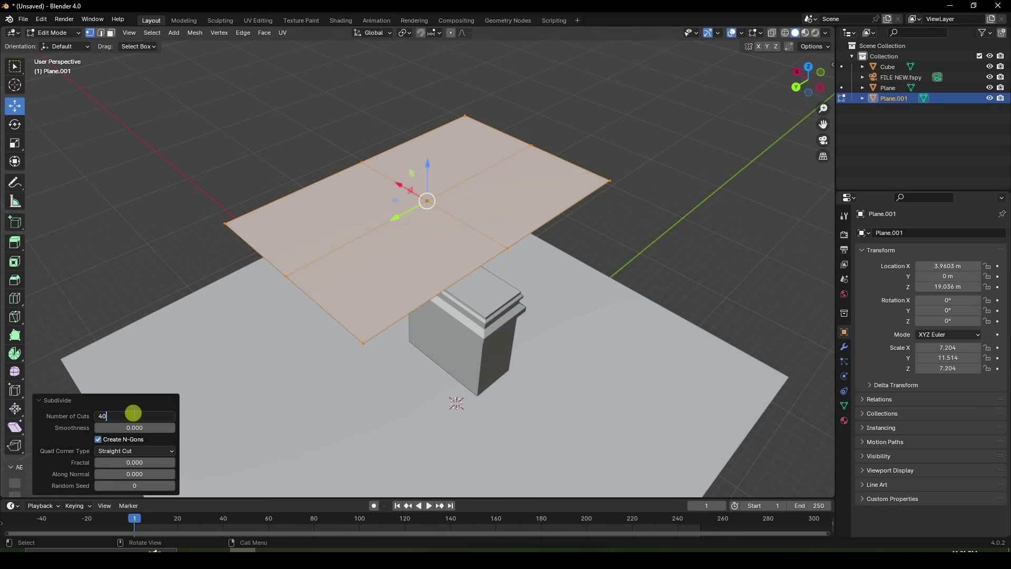
left_click(133, 415)
type("40")
key("Return")
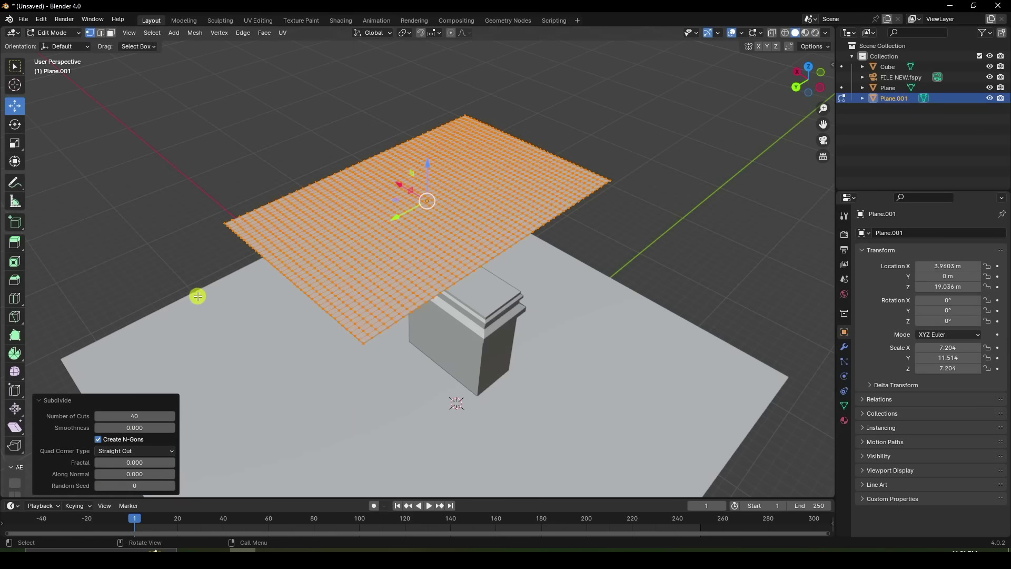
left_click(58, 33)
left_click(58, 45)
Step: Enable the Wireframe overlay, select Plane.001 and show its Modifier Properties
scroll(417, 191, "up", 3)
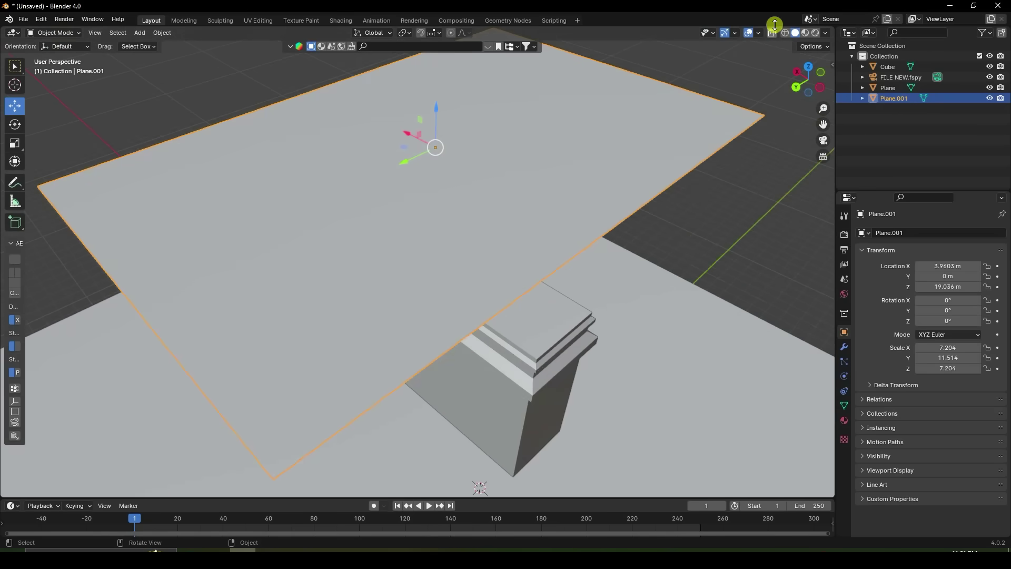
left_click(758, 33)
left_click(693, 211)
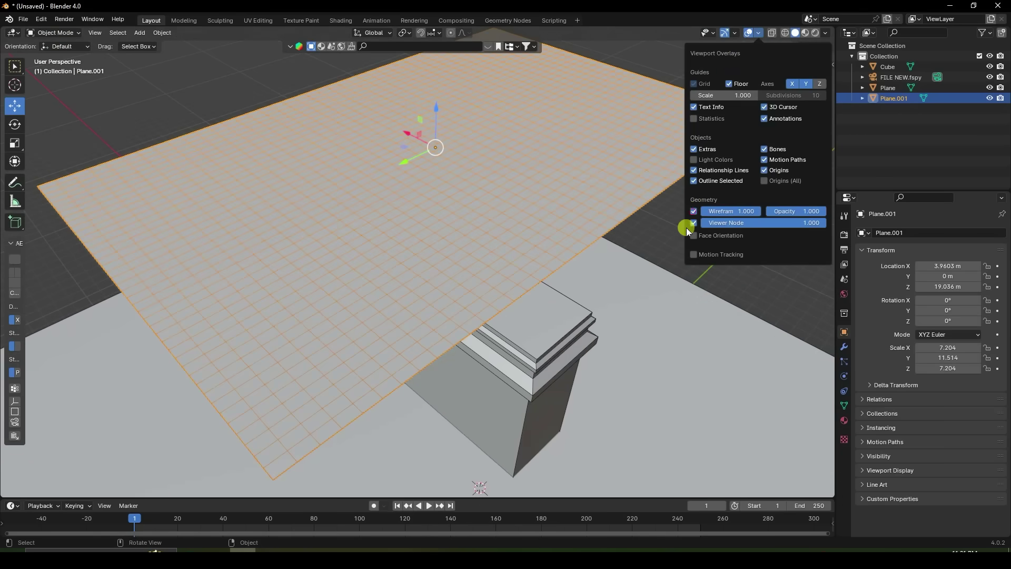
left_click(658, 229)
scroll(657, 228, "down", 2)
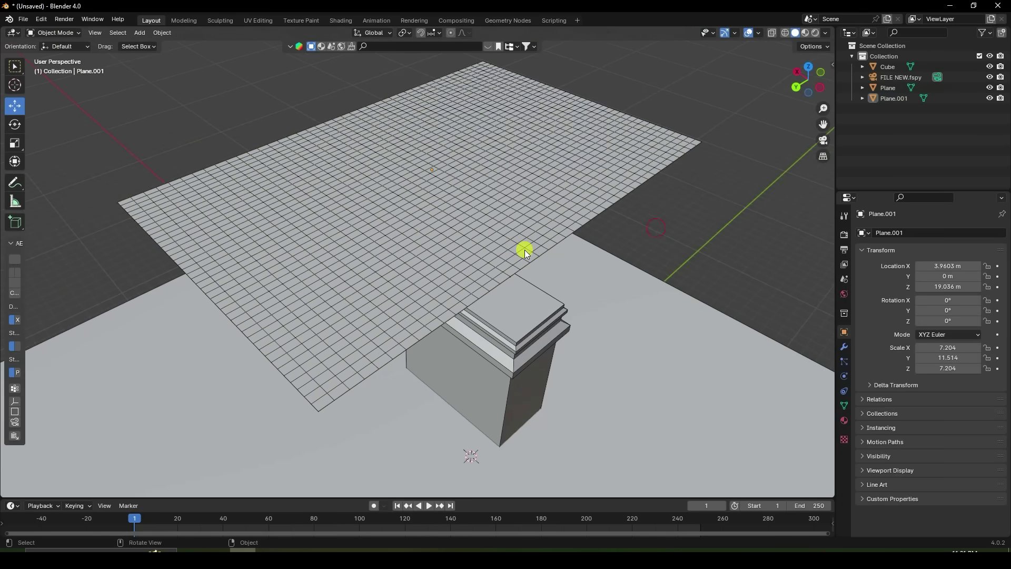
left_click(434, 224)
left_click(844, 347)
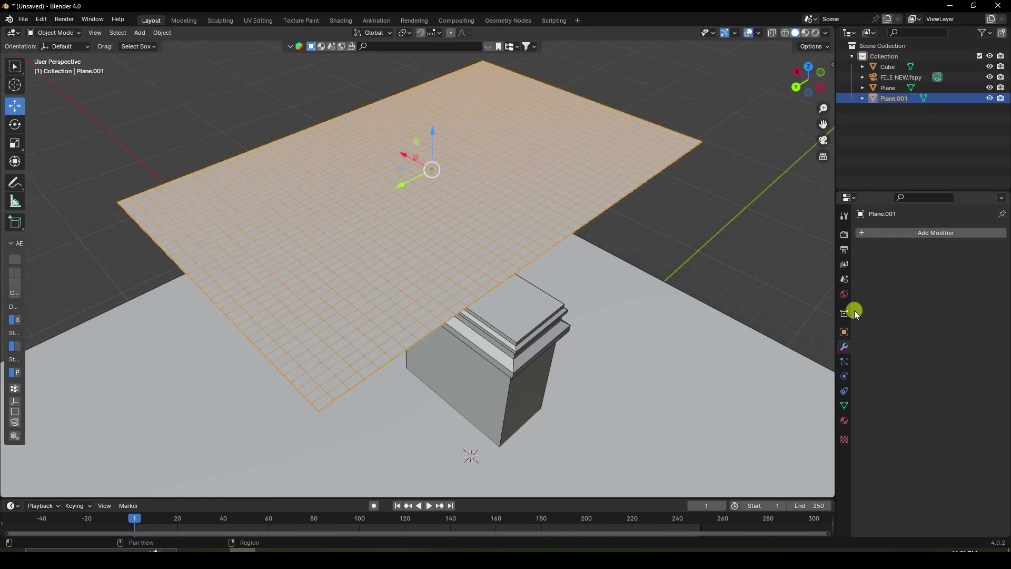
Step: Add a Subdivision Surface modifier to Plane.001 and set Levels Viewport to 2
left_click(882, 232)
mouse_move(845, 273)
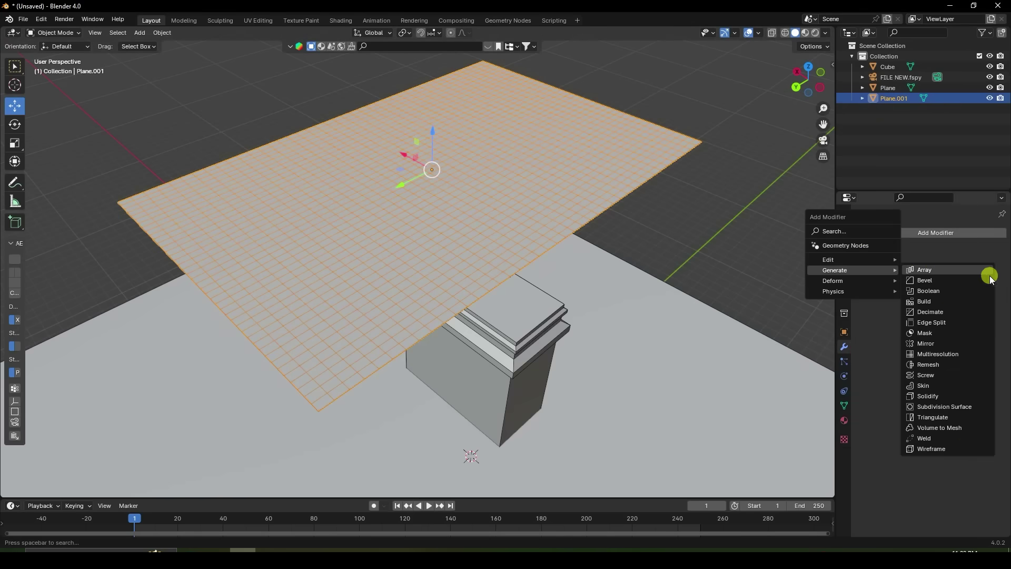
left_click(946, 407)
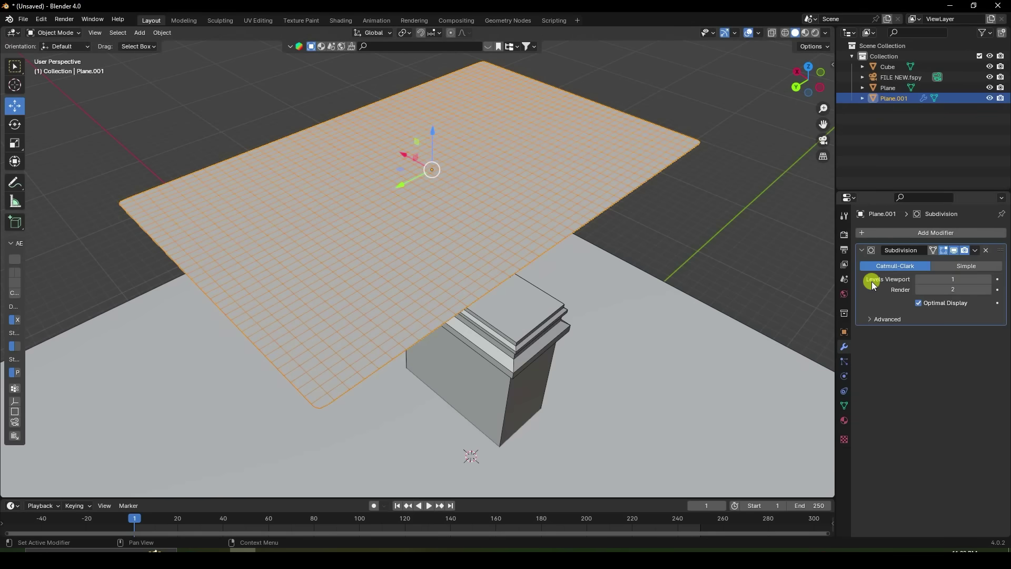
left_click(989, 278)
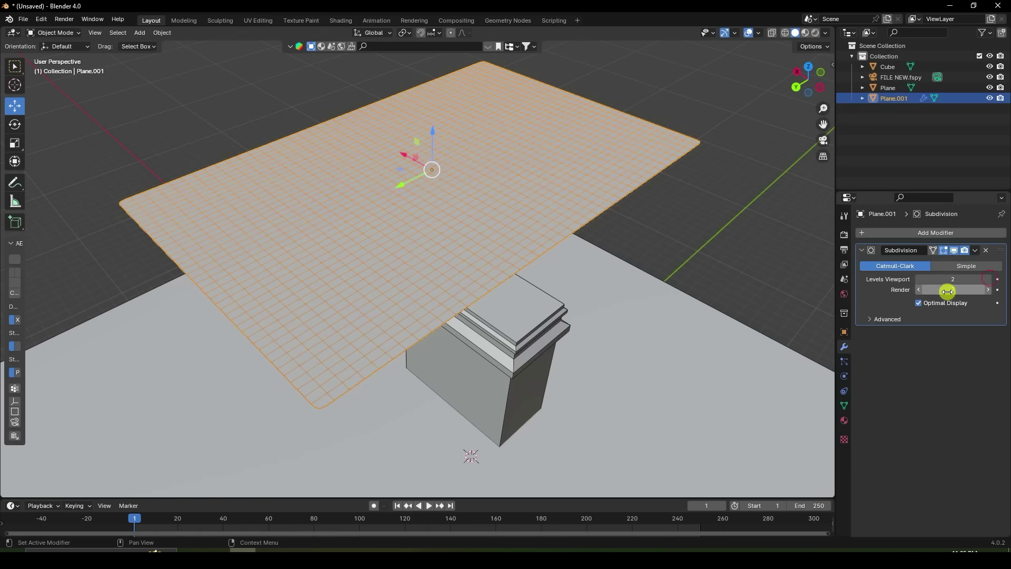
Step: Give Plane.001 Cloth physics with Quality Steps set to 8
left_click(844, 377)
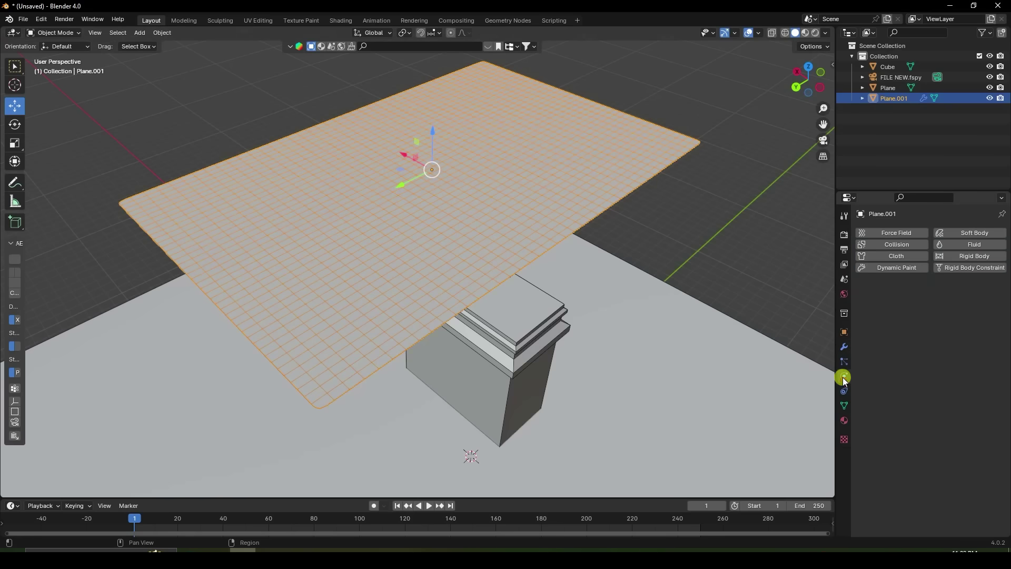
left_click(896, 256)
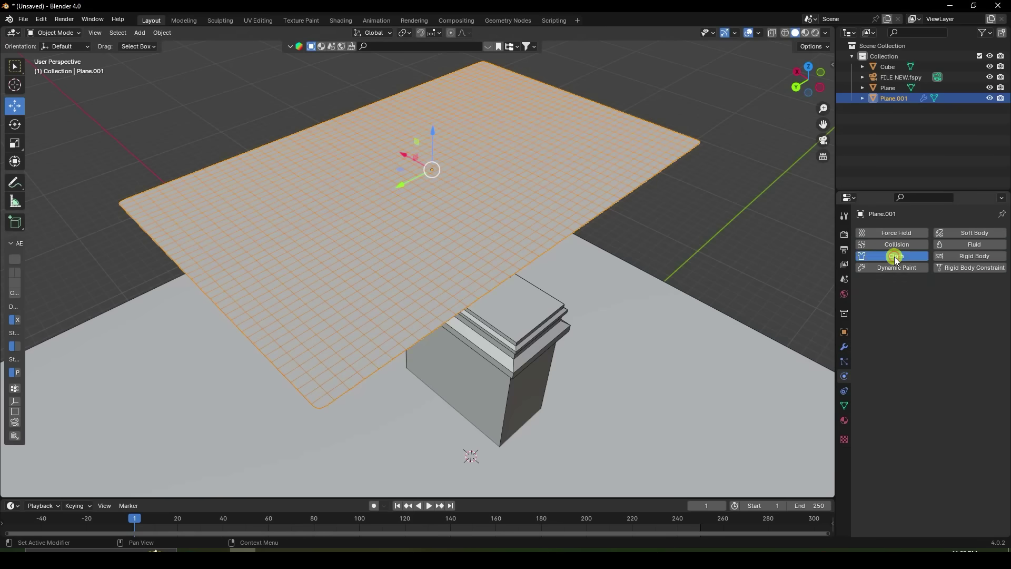
scroll(884, 311, "down", 2)
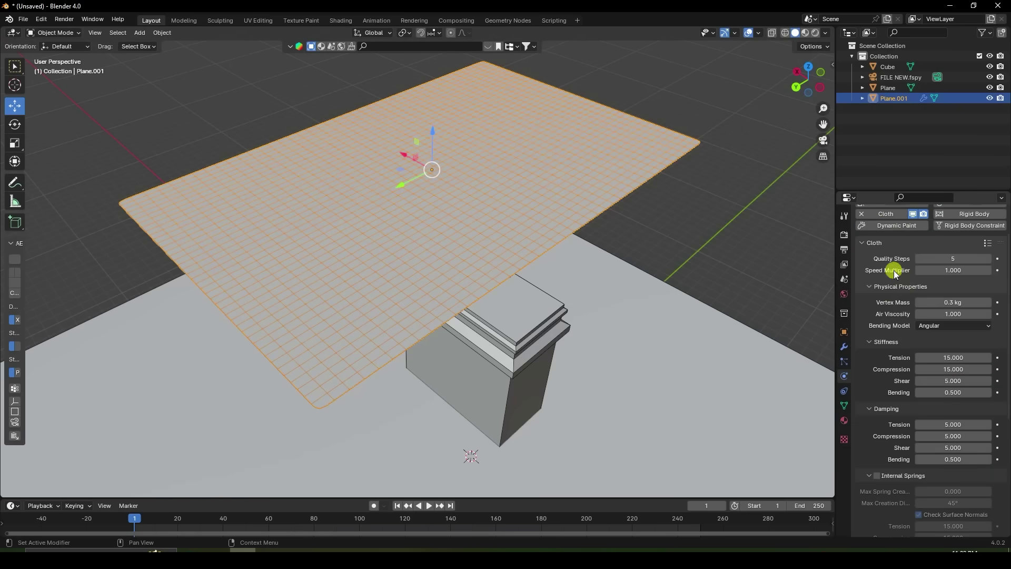
left_click(989, 258)
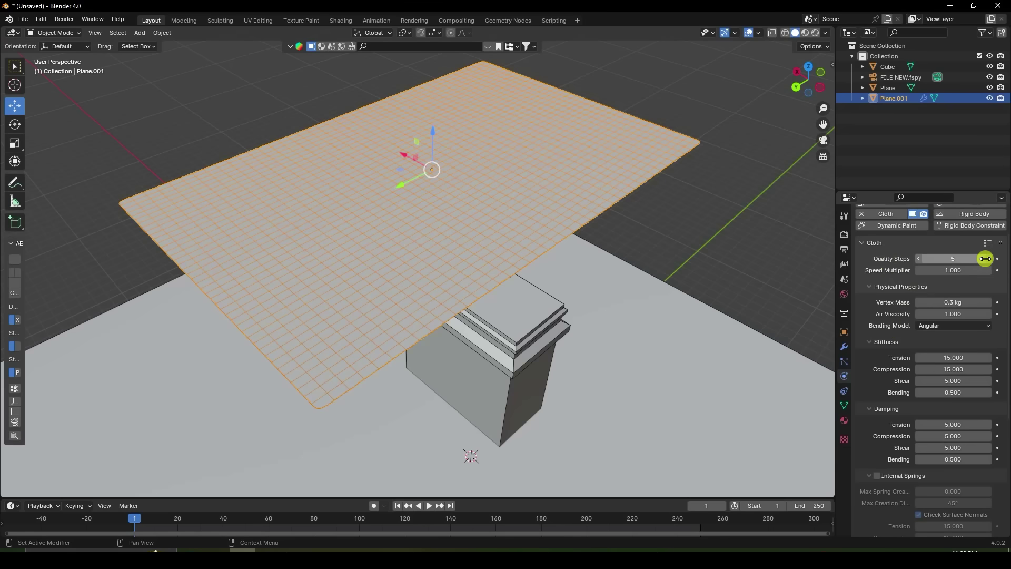
left_click(989, 258)
left_click(989, 258)
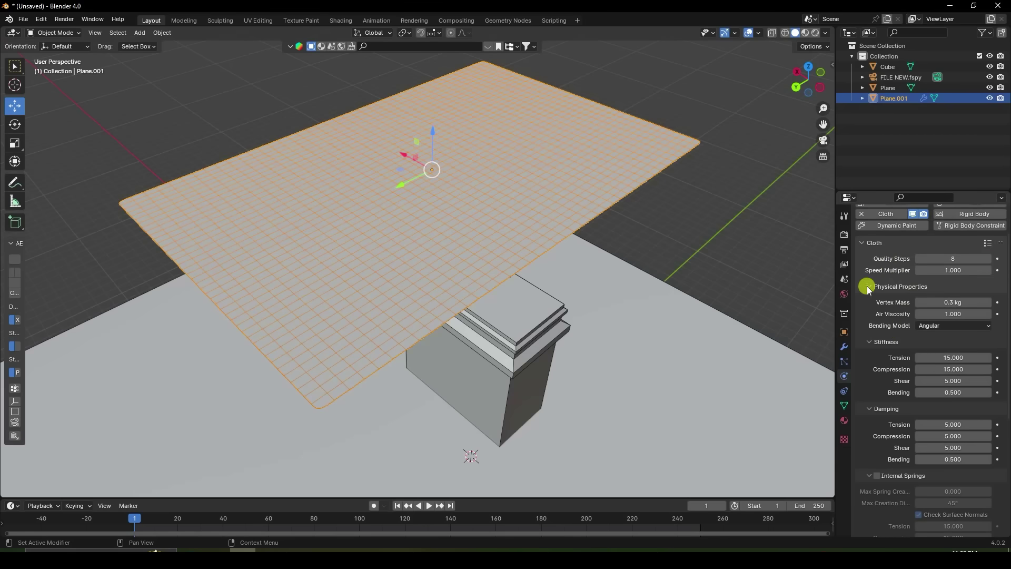
Step: Set the scene end frame and the cloth Cache End to 500
scroll(887, 294, "down", 10)
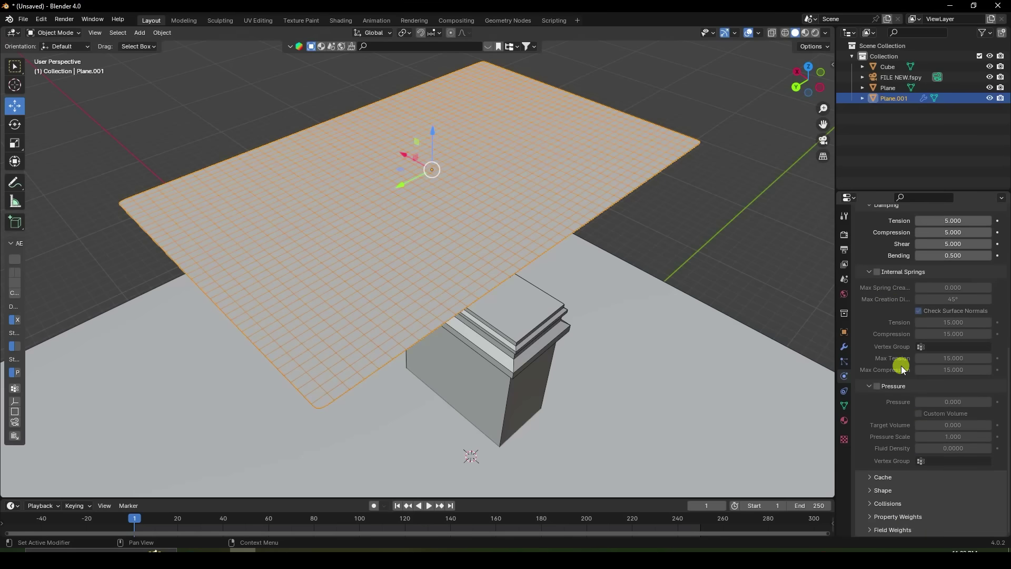
left_click(875, 474)
scroll(874, 474, "down", 7)
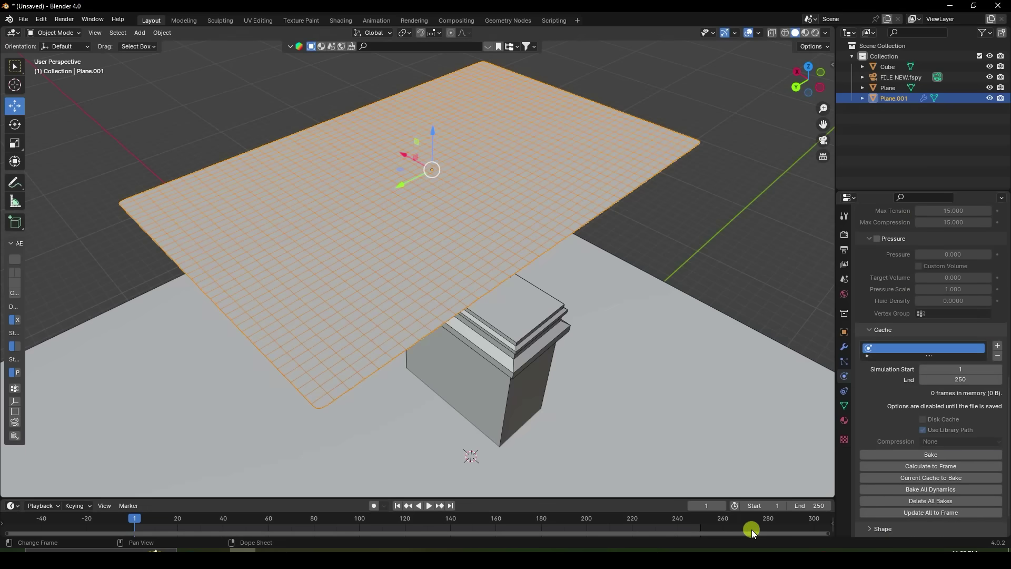
key("Return")
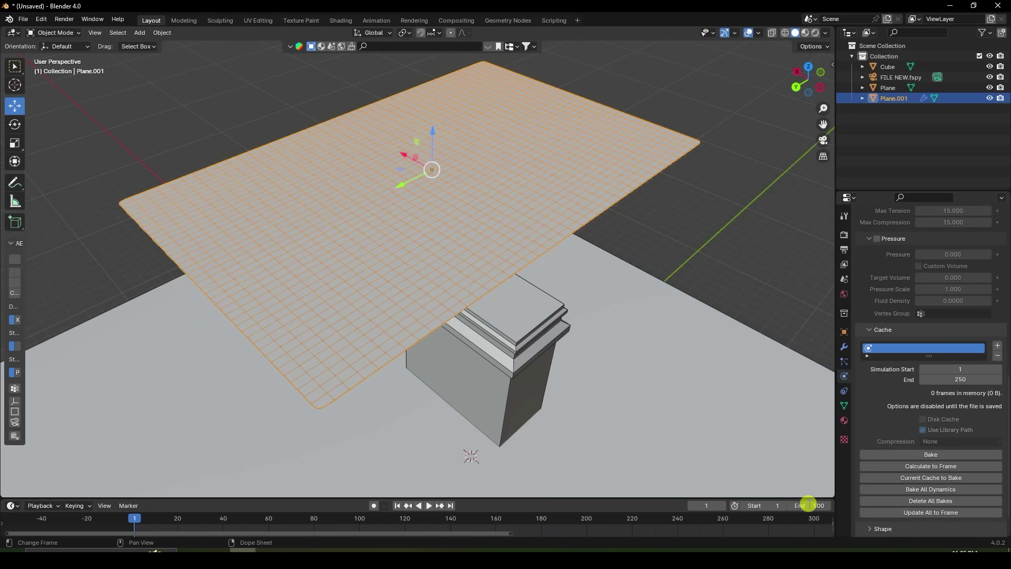
left_click(965, 380)
type("50")
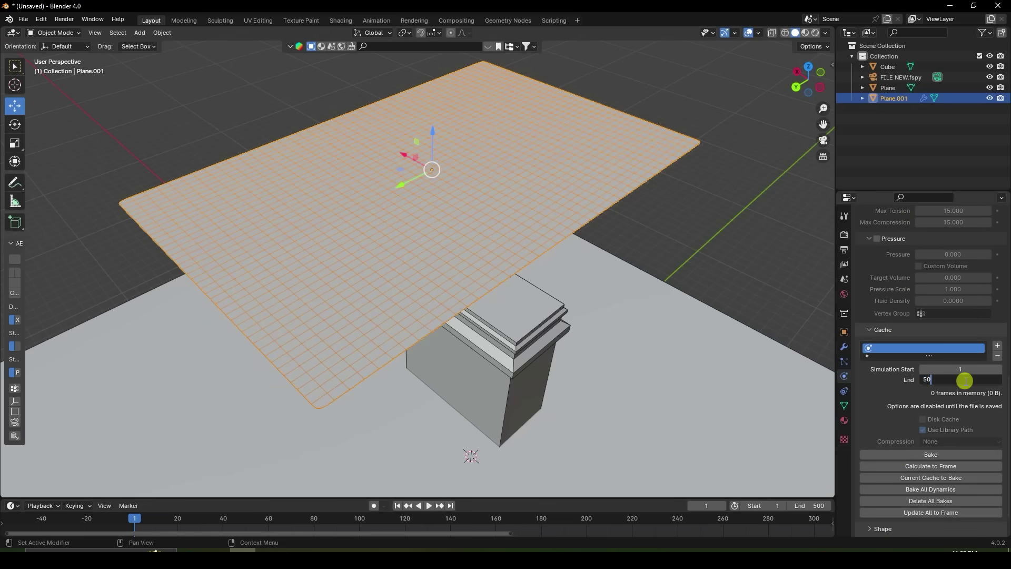
type("0")
key("Return")
Step: Raise the cloth's collision Quality to 5
scroll(877, 419, "down", 2)
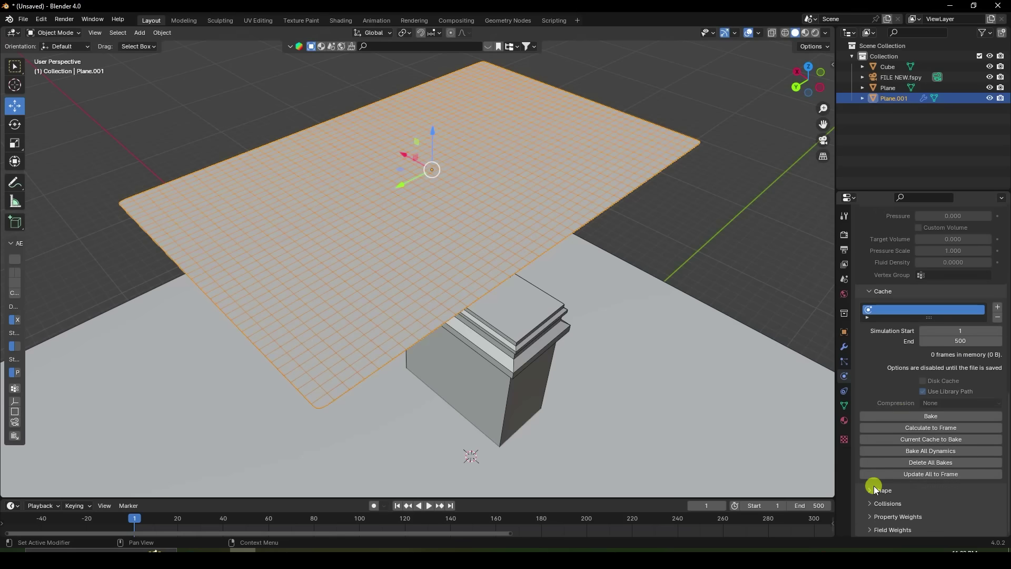
left_click(873, 504)
scroll(873, 495, "down", 8)
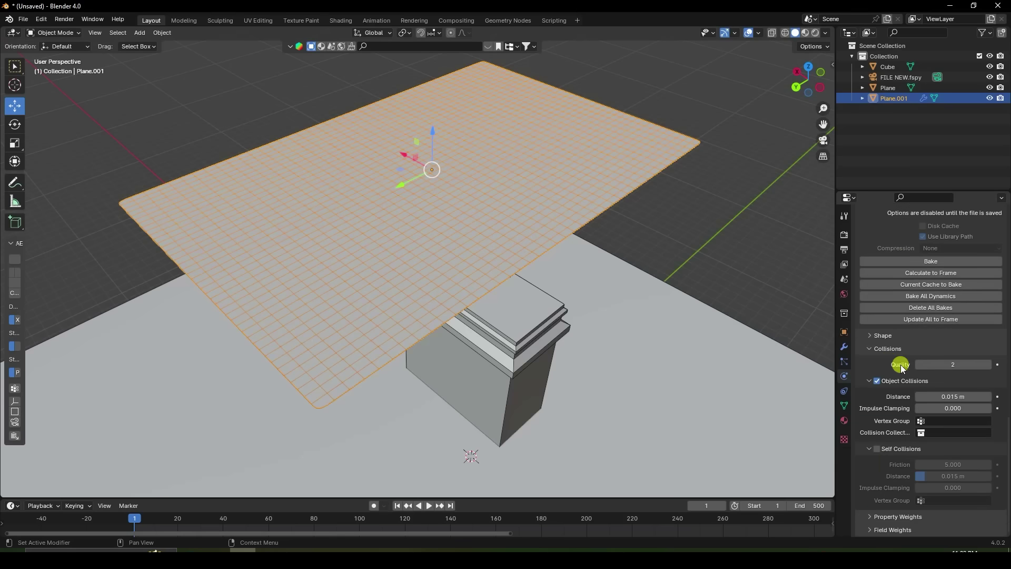
left_click(988, 365)
left_click(988, 365)
left_click(988, 364)
Step: Set the cloth's object collision distance to 0.1 m and turn on self collisions
middle_click_drag(648, 399, 624, 371)
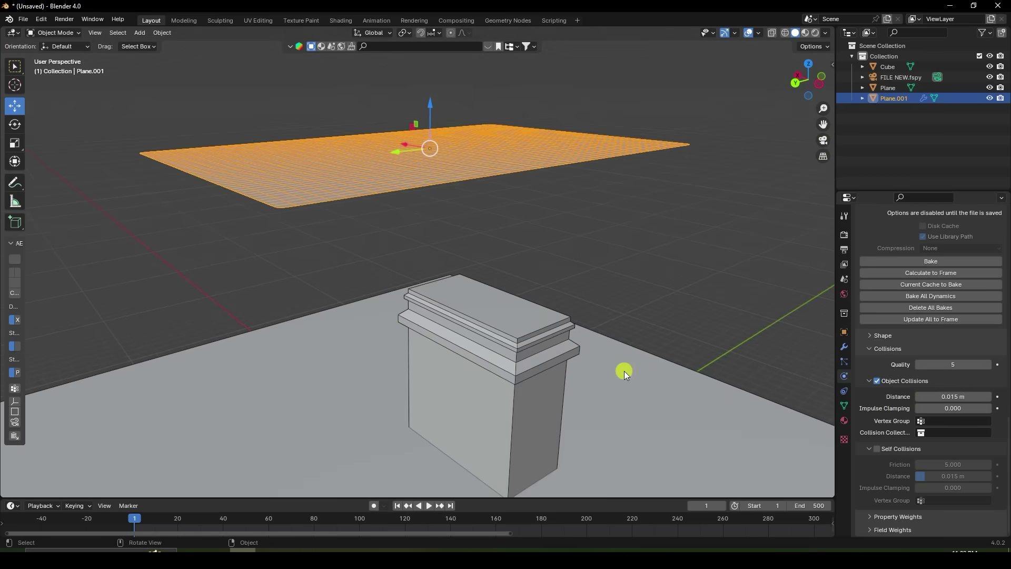
type("0.1")
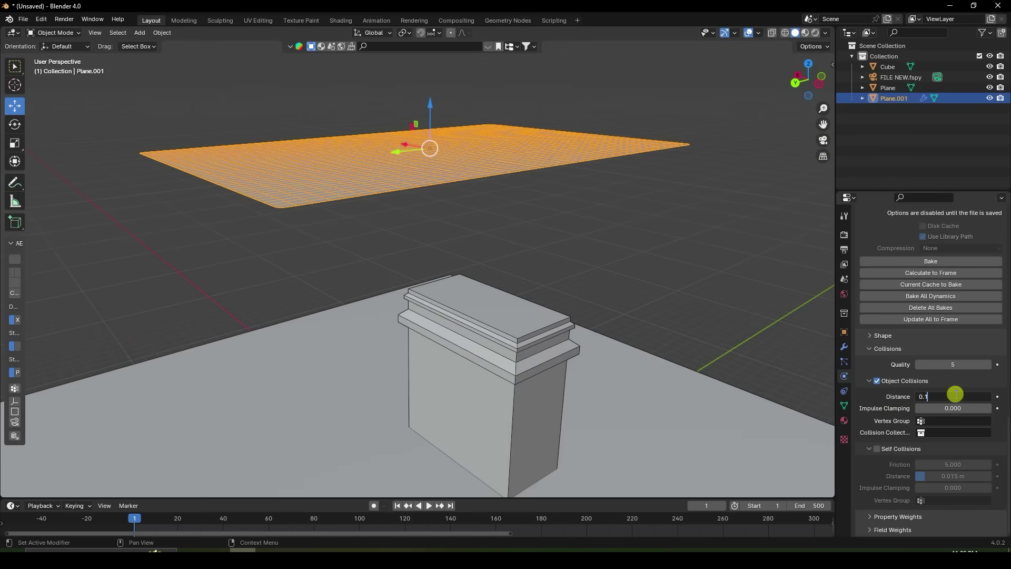
key("Return")
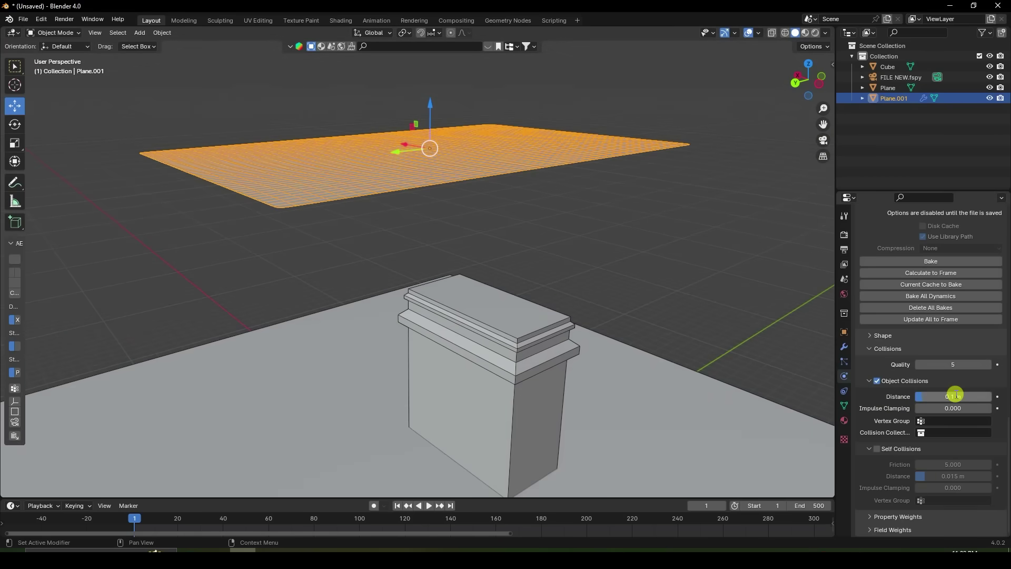
left_click(878, 449)
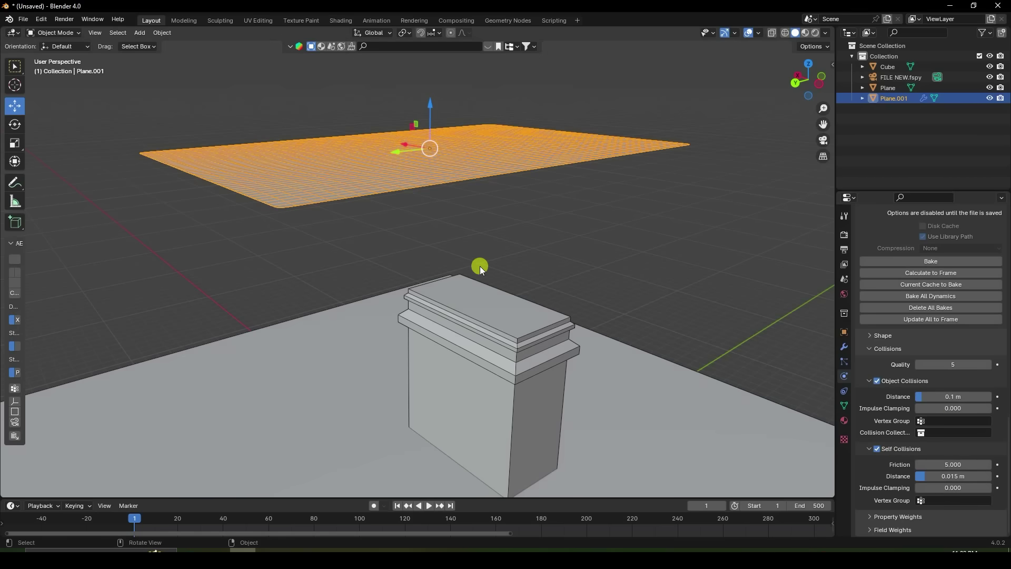
Step: Add Collision physics to the pedestal Cube and the floor Plane
middle_click_drag(361, 187, 418, 438)
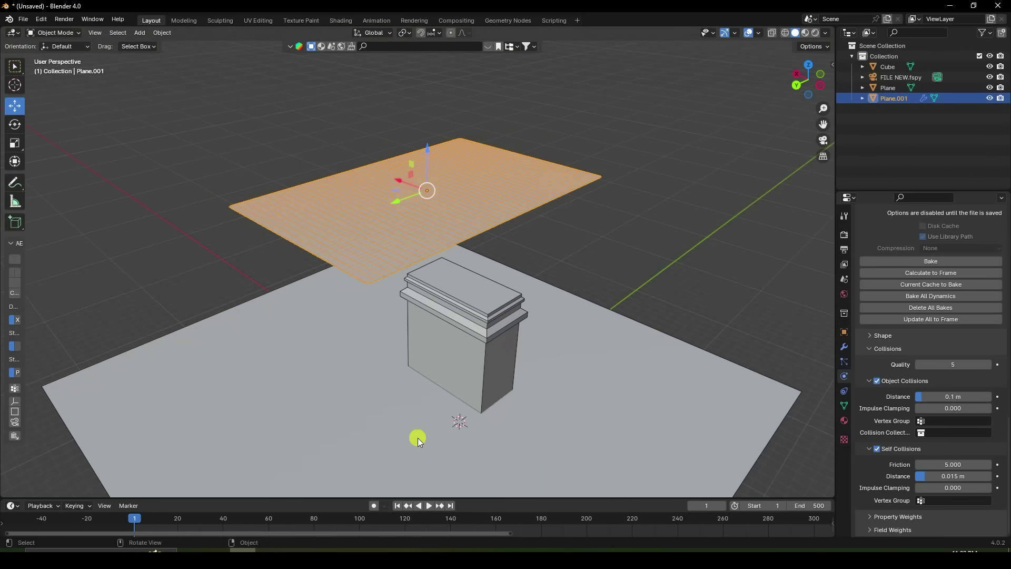
left_click(486, 321)
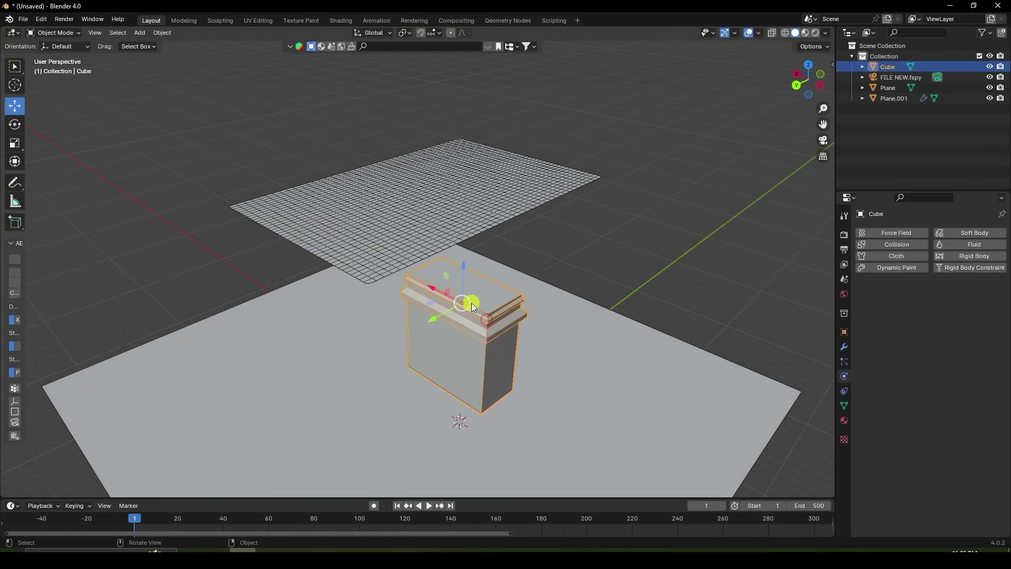
left_click(895, 244)
left_click(646, 358)
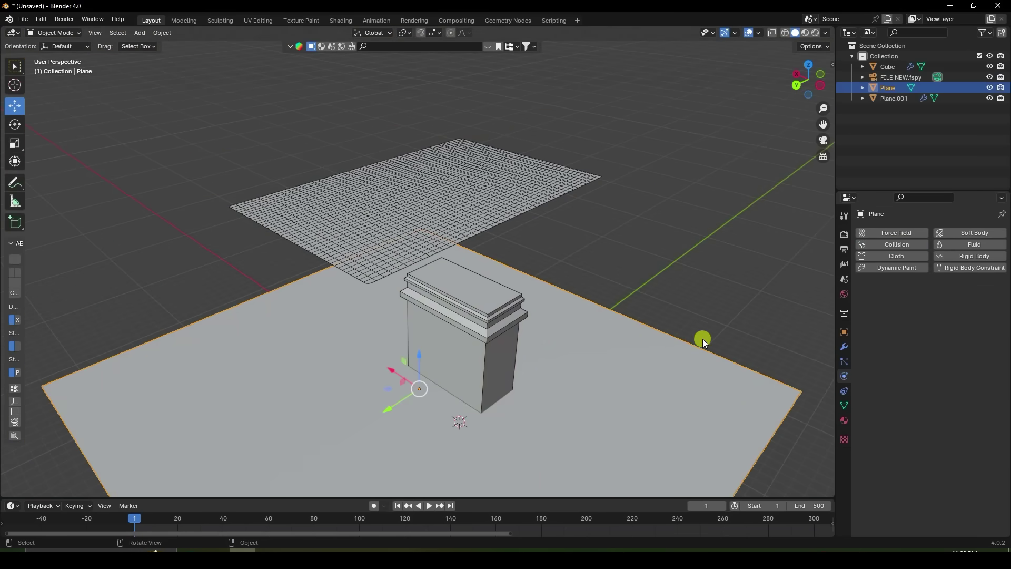
left_click(896, 244)
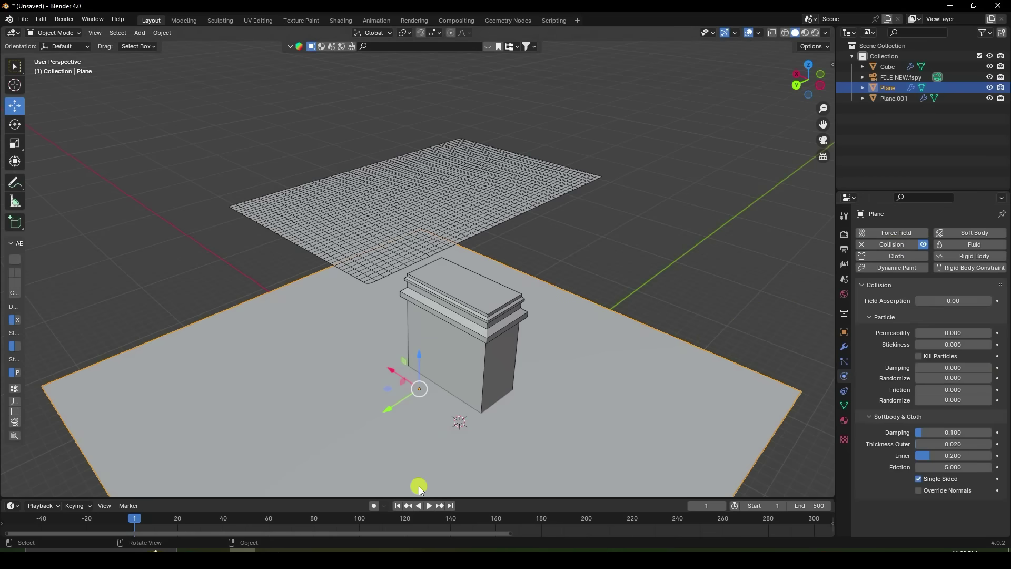
Step: Test-play the cloth dropping toward the pedestal, then stop and rewind to frame 1
left_click(429, 505)
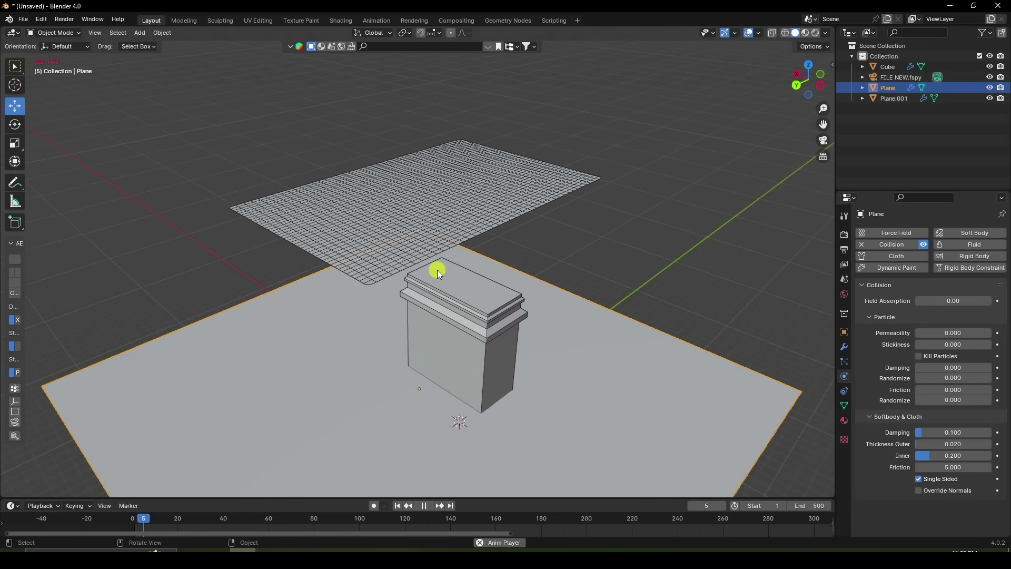
scroll(437, 270, "up", 5)
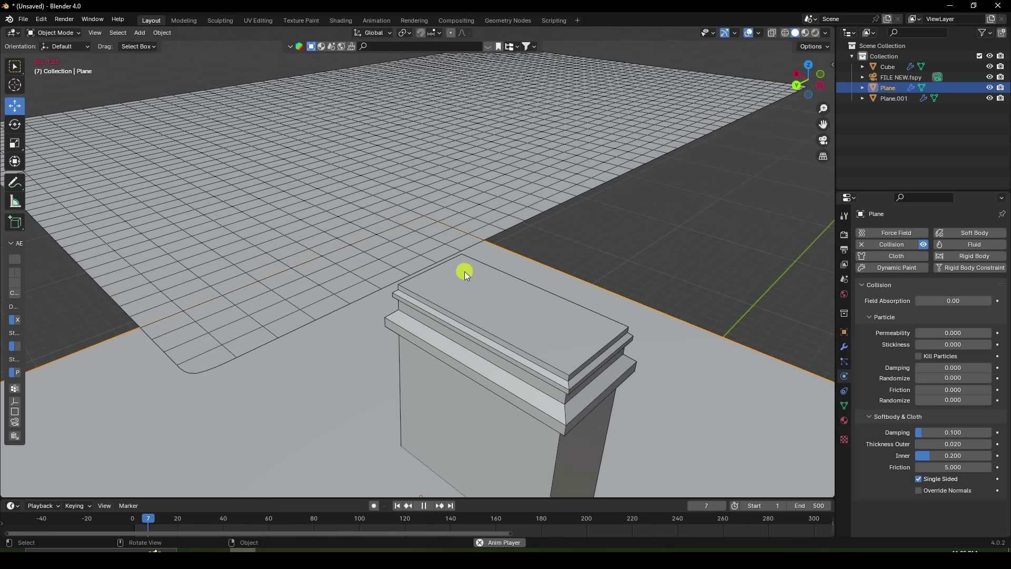
left_click(424, 506)
left_click(398, 506)
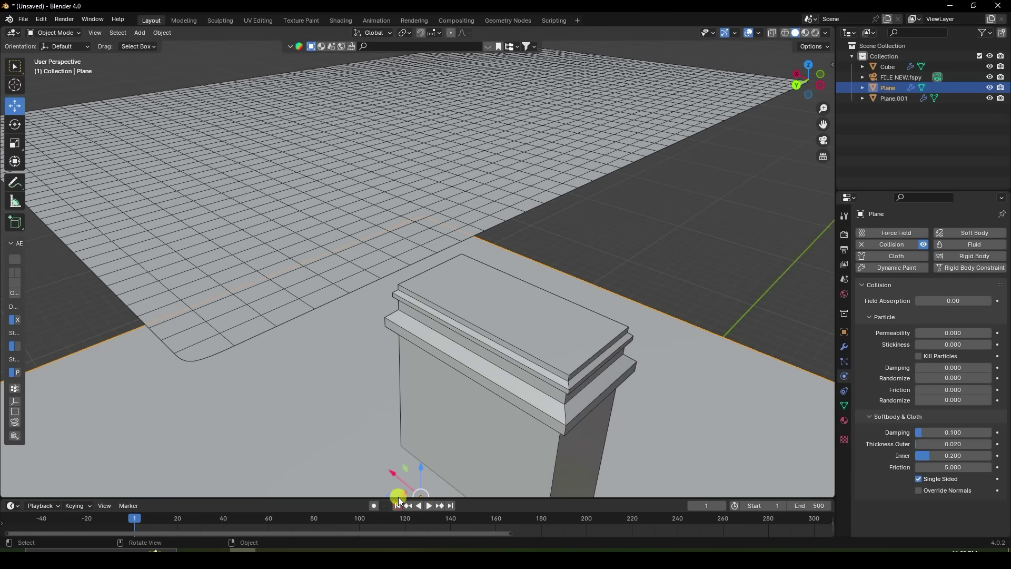
scroll(380, 376, "down", 4)
scroll(351, 204, "up", 6)
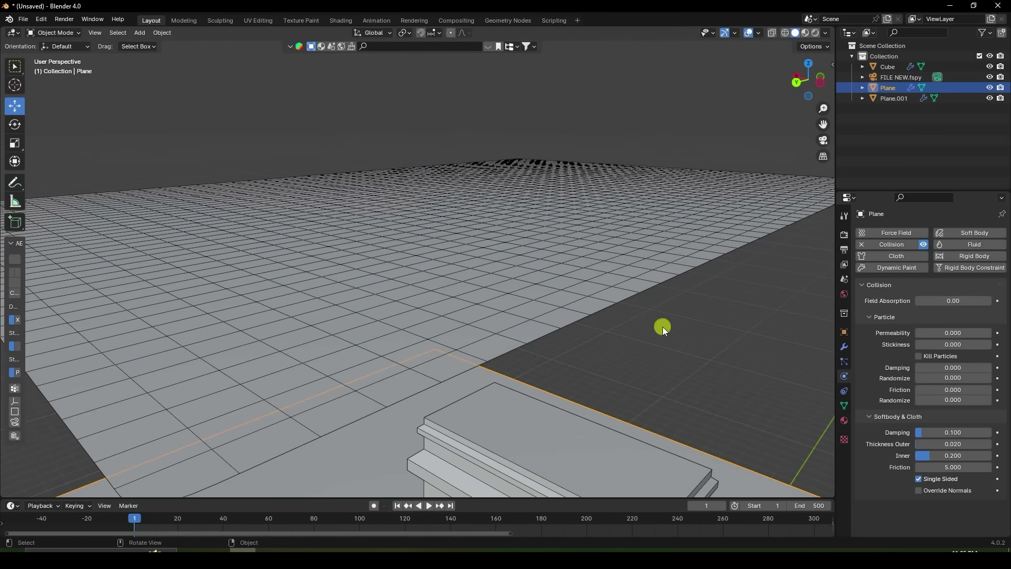
Step: Add a Solidify modifier to the cloth plane Plane.001
left_click(610, 248)
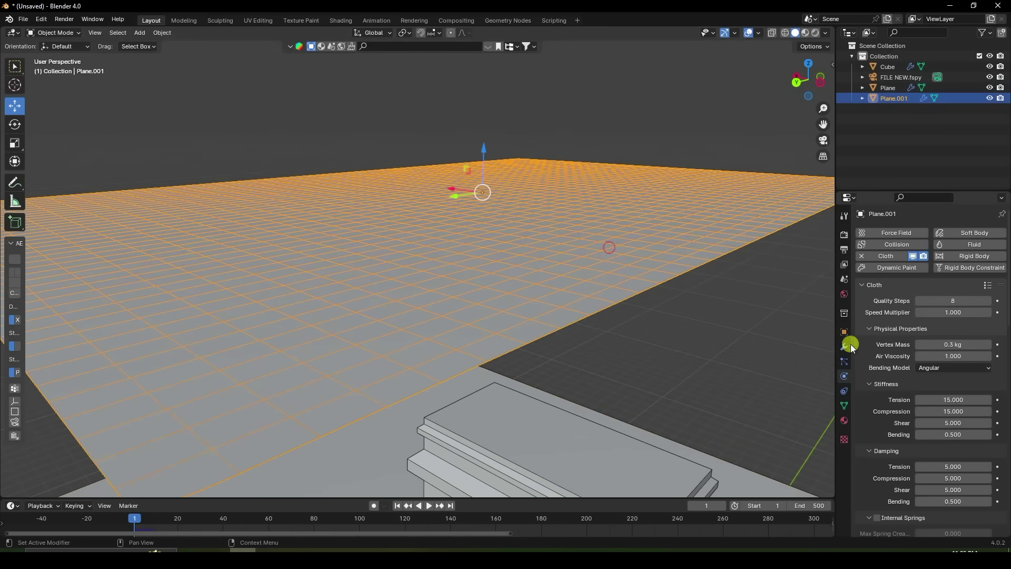
left_click(844, 347)
left_click(880, 233)
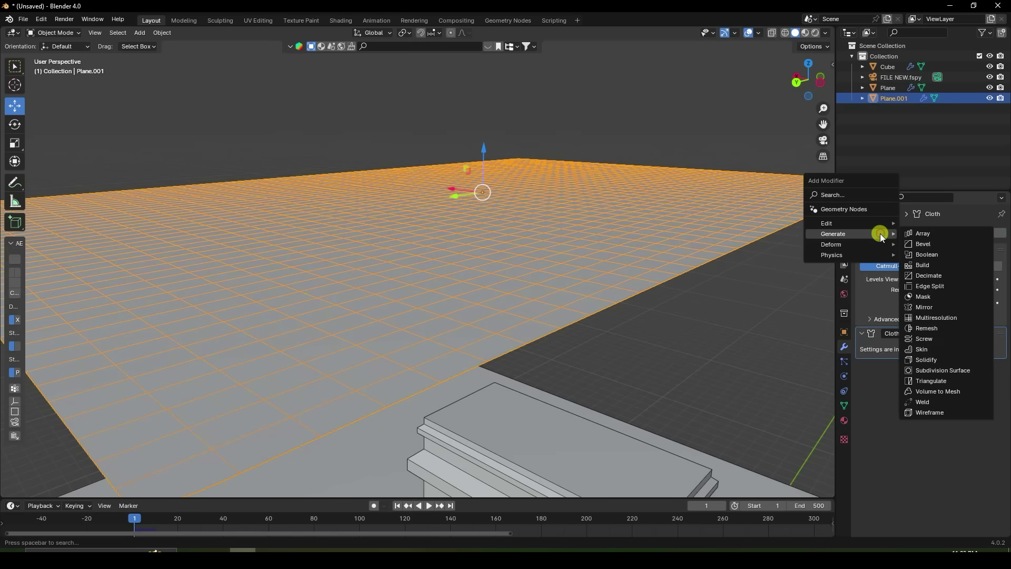
left_click(927, 361)
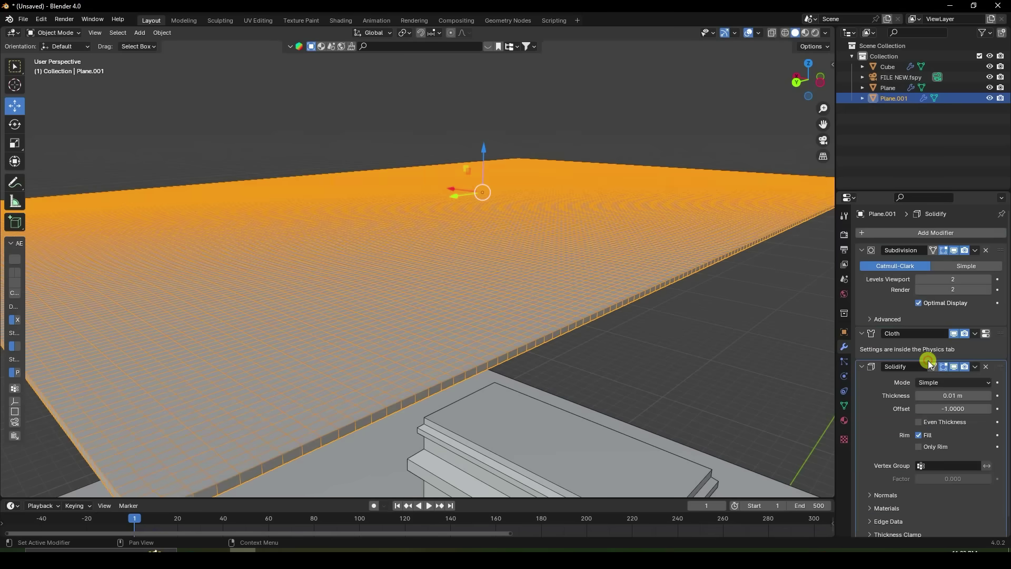
scroll(562, 302, "down", 5)
middle_click_drag(562, 303, 486, 233)
scroll(486, 233, "up", 6)
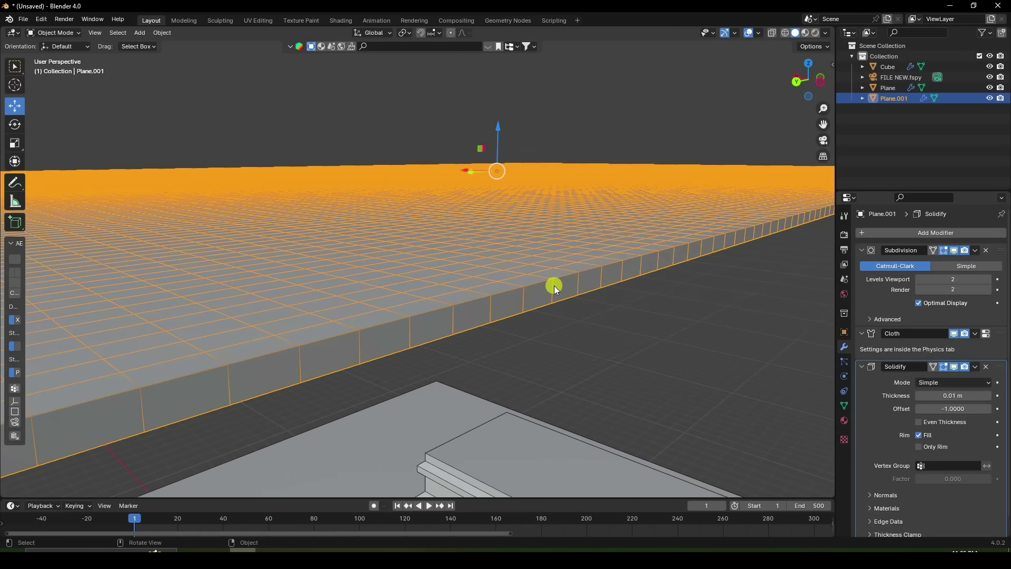
Step: Set the Solidify thickness to 0.005 m and offset to 1, then collapse its panel
left_click(958, 396)
type("05")
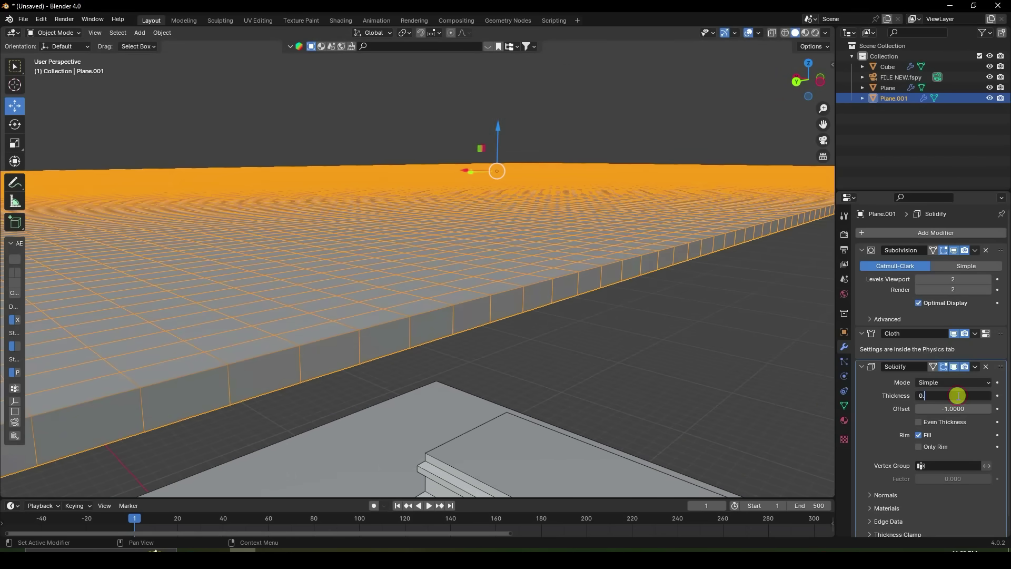
key("Return")
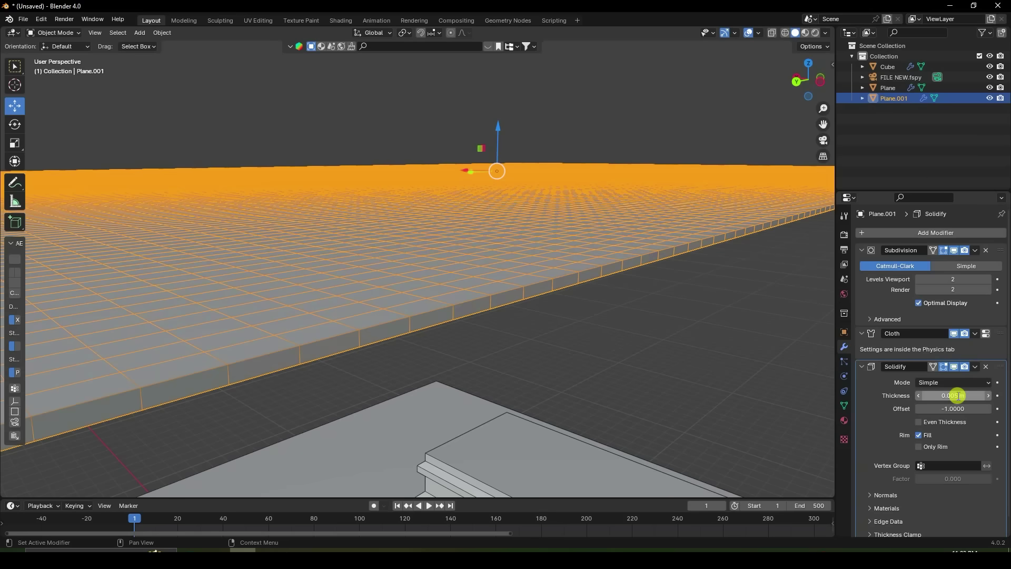
left_click_drag(924, 408, 914, 409)
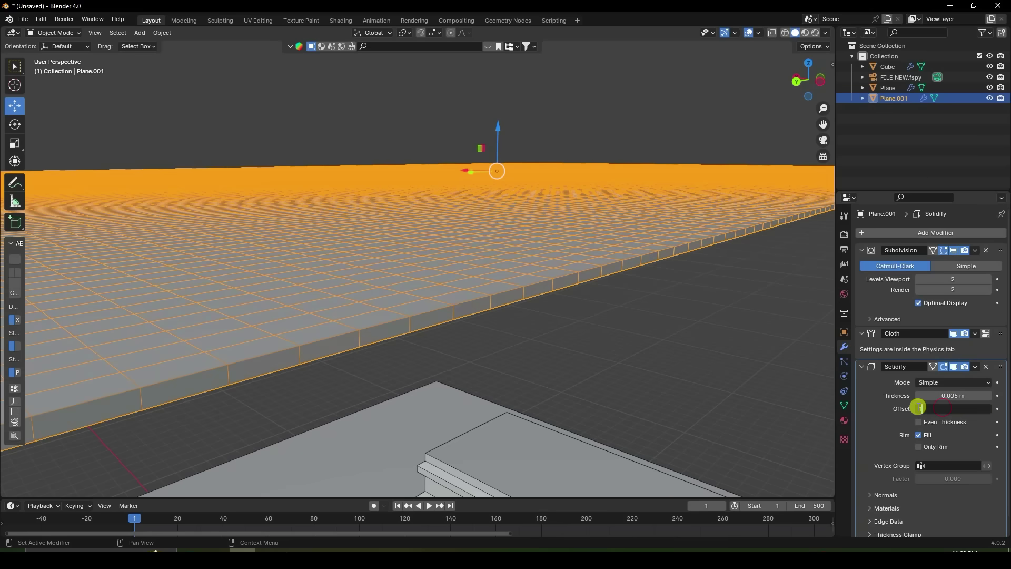
type("1")
key("Return")
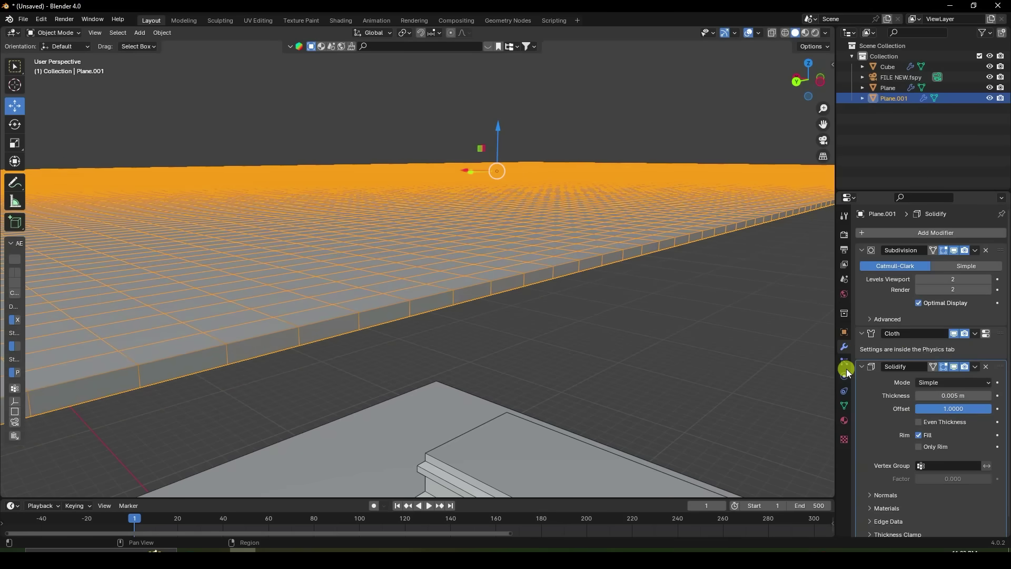
left_click(862, 367)
middle_click_drag(658, 337, 565, 314)
scroll(560, 308, "down", 3)
scroll(522, 327, "up", 5)
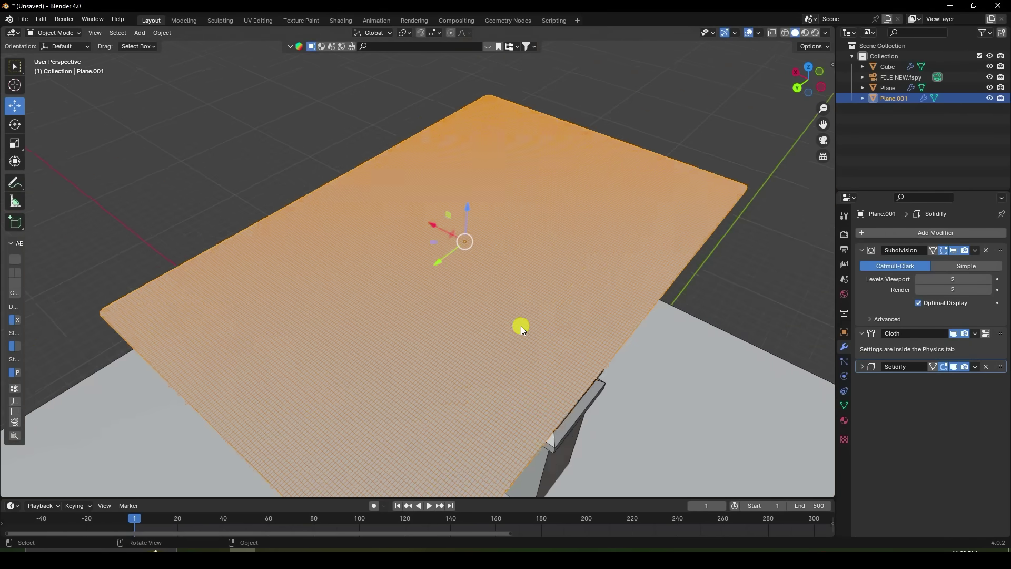
left_click(903, 234)
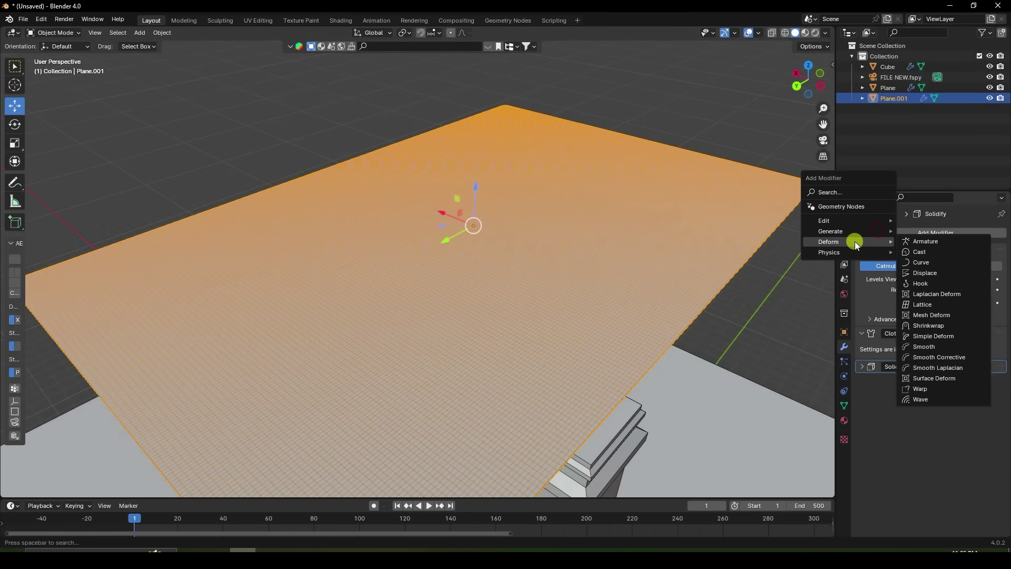
Step: Add a Subdivision Surface modifier after Solidify on Plane.001
mouse_move(850, 229)
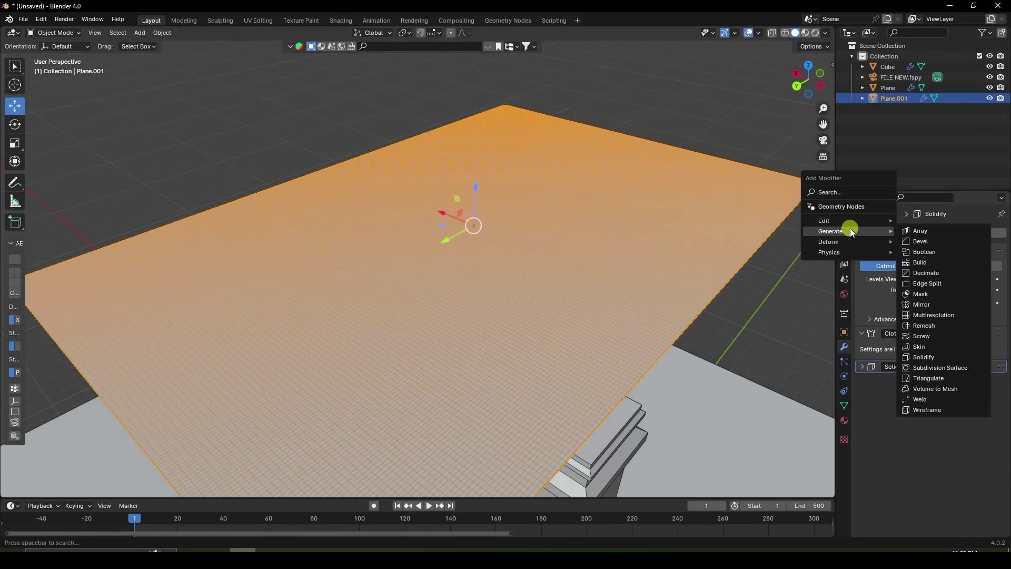
left_click(927, 367)
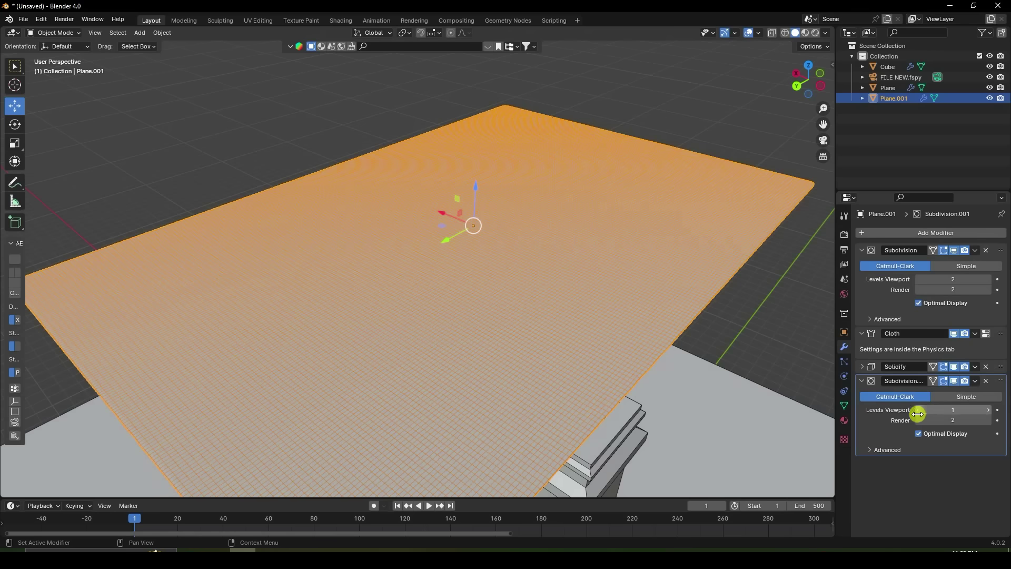
left_click(861, 367)
scroll(883, 395, "down", 4)
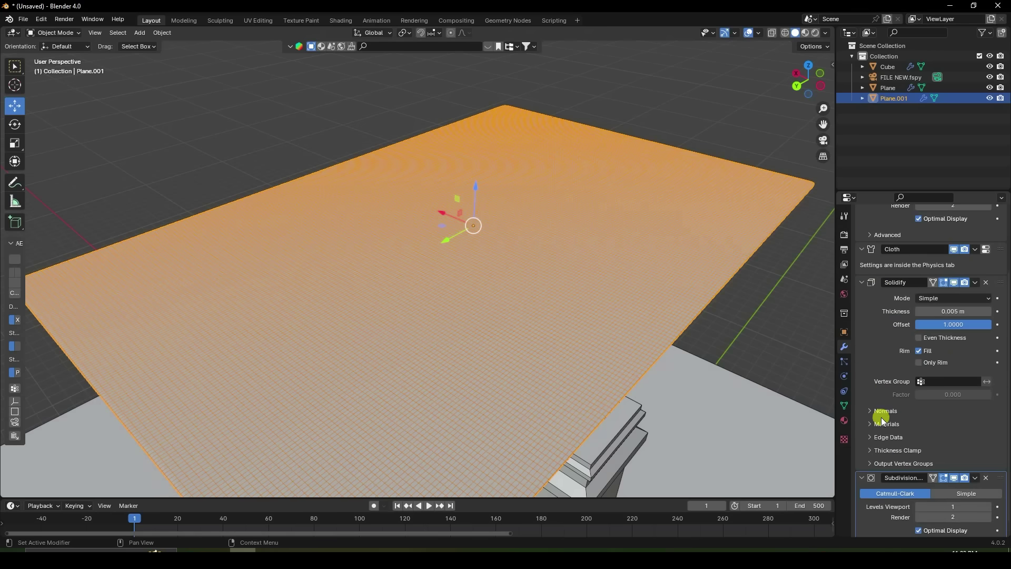
scroll(899, 468, "down", 1)
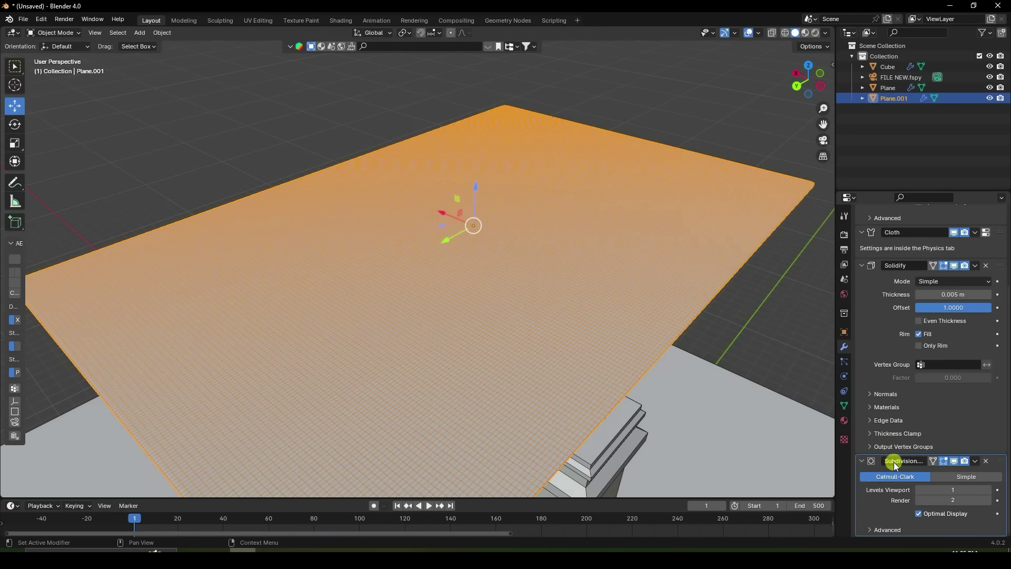
Step: Save the scene as untitled.blend and orbit to inspect the cloth plane
key("ctrl+s")
left_click(789, 337)
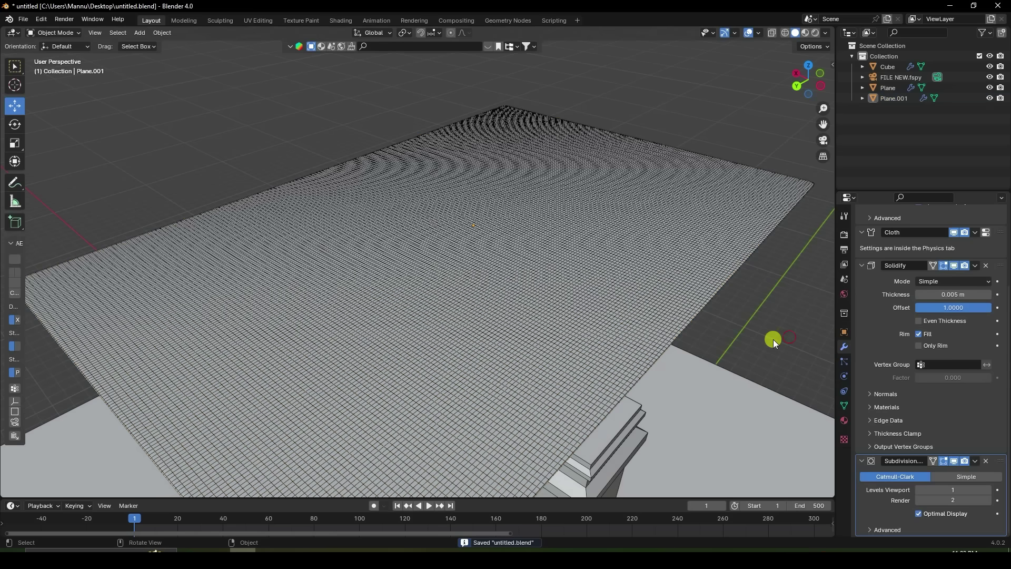
middle_click_drag(773, 339, 766, 308)
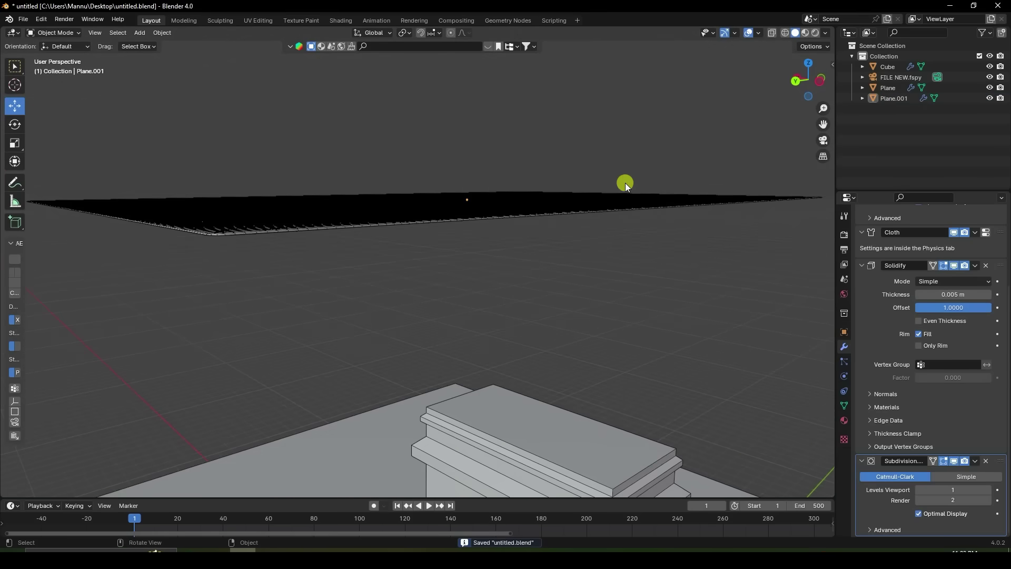
left_click(633, 196)
middle_click_drag(643, 226, 691, 274)
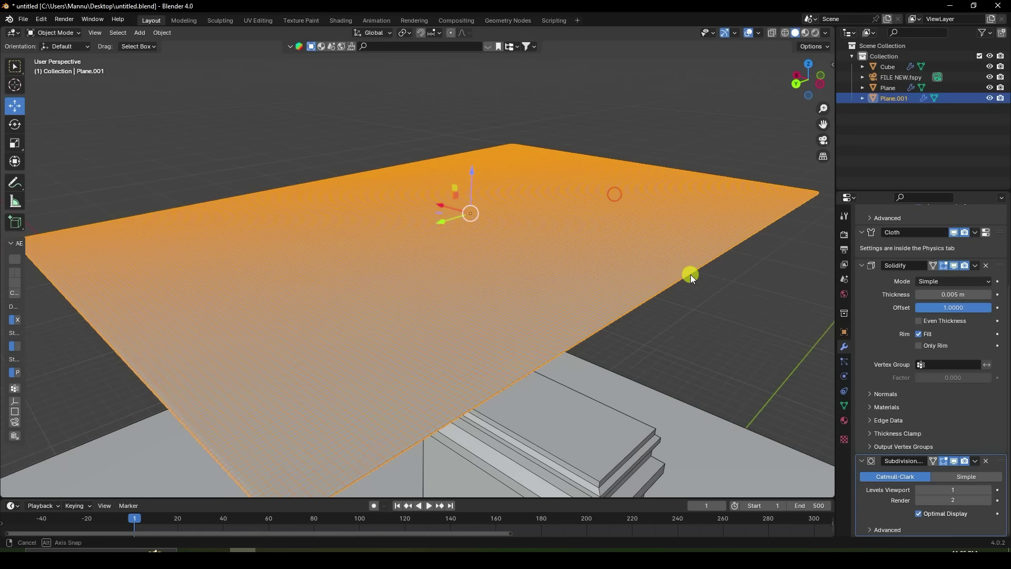
Step: Bake Plane.001's cloth simulation from the Physics Cache panel, caching all 500 frames
left_click(846, 376)
scroll(889, 368, "down", 10)
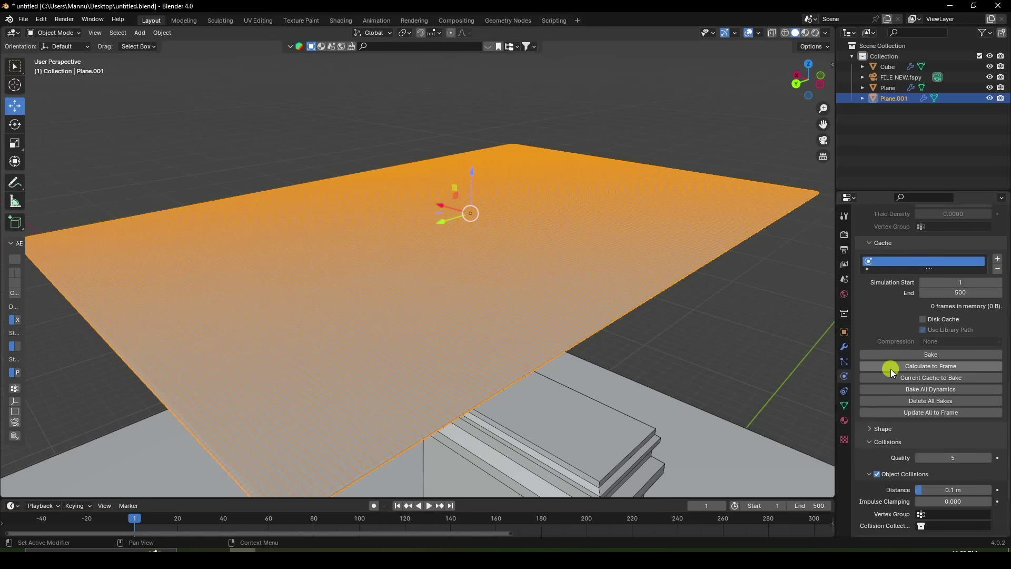
left_click(866, 355)
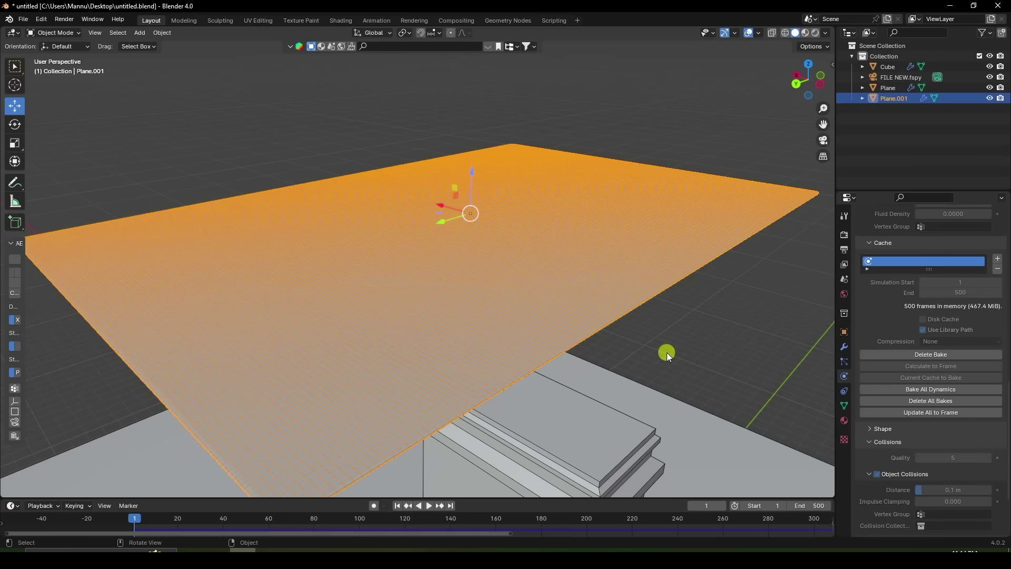
scroll(493, 326, "down", 3)
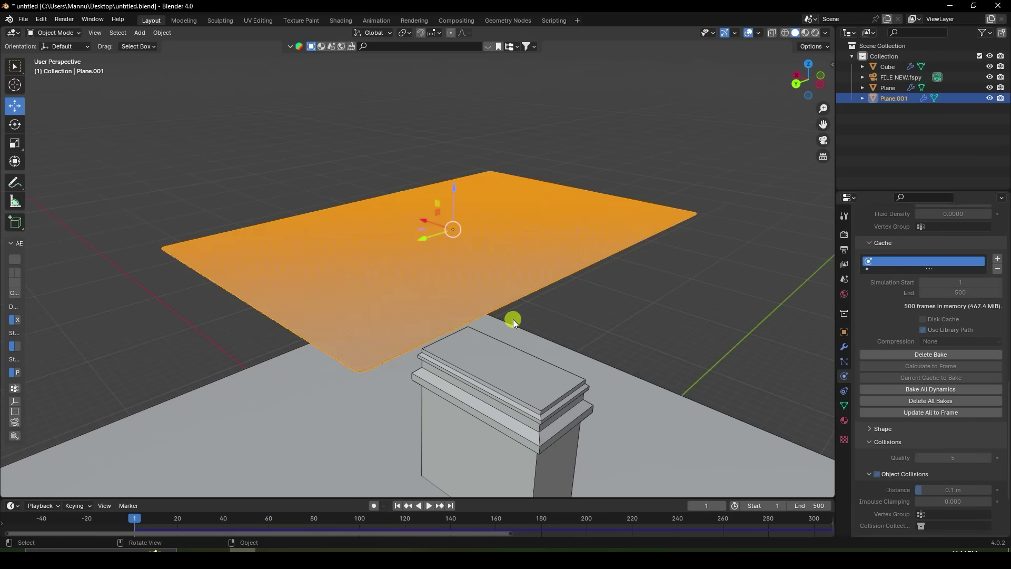
Step: Play the baked cloth and pause at frame 166 with it draped over the arch block
left_click(617, 344)
middle_click_drag(602, 352, 566, 267)
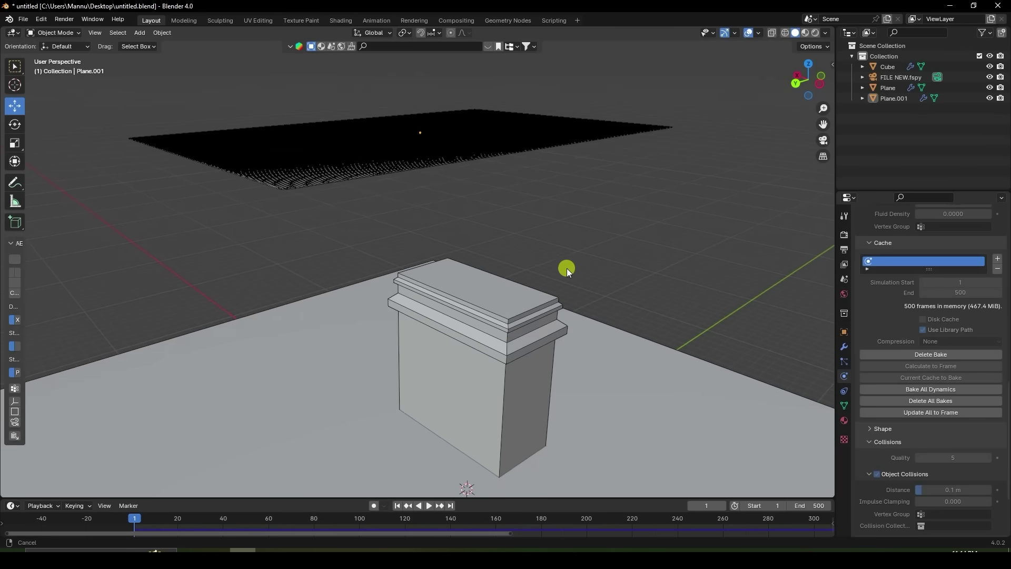
left_click(429, 505)
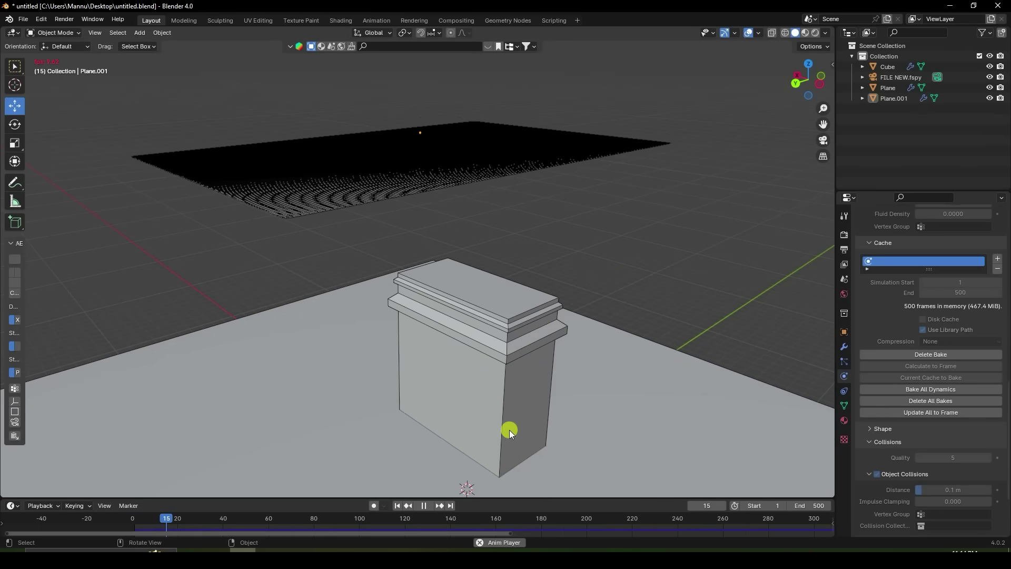
middle_click_drag(510, 430, 519, 350)
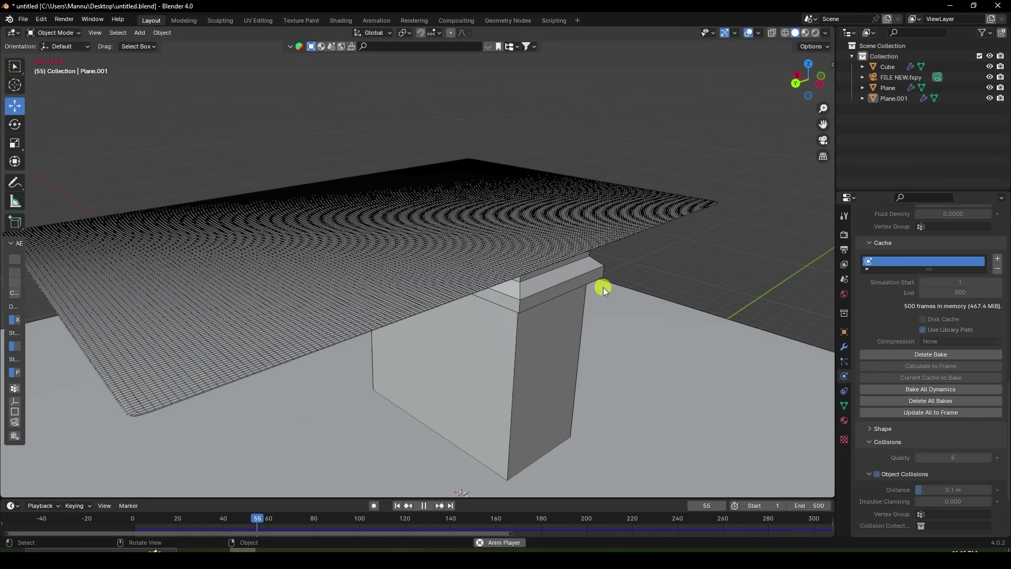
middle_click_drag(517, 372, 531, 255, "shift")
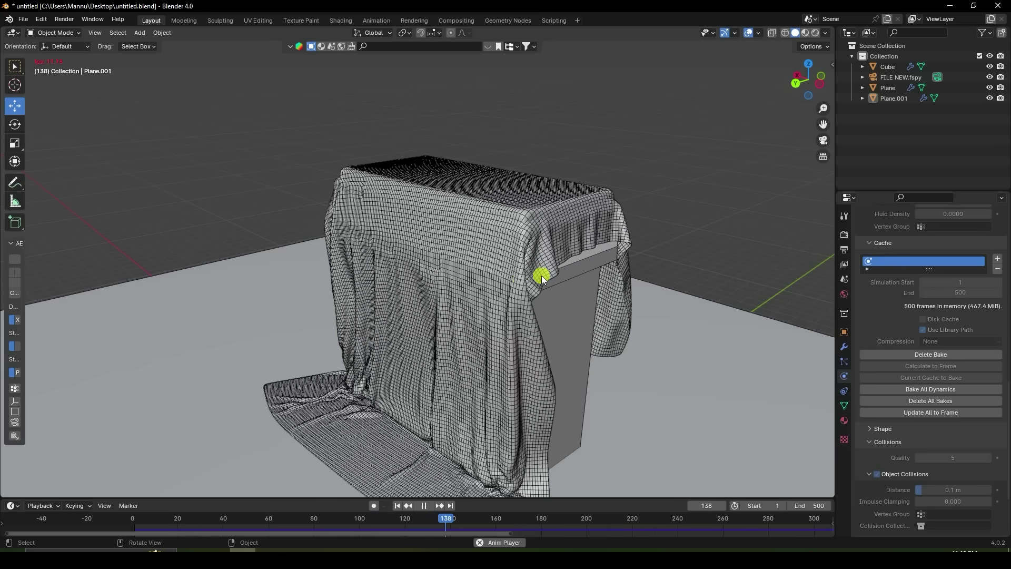
scroll(548, 264, "up", 5)
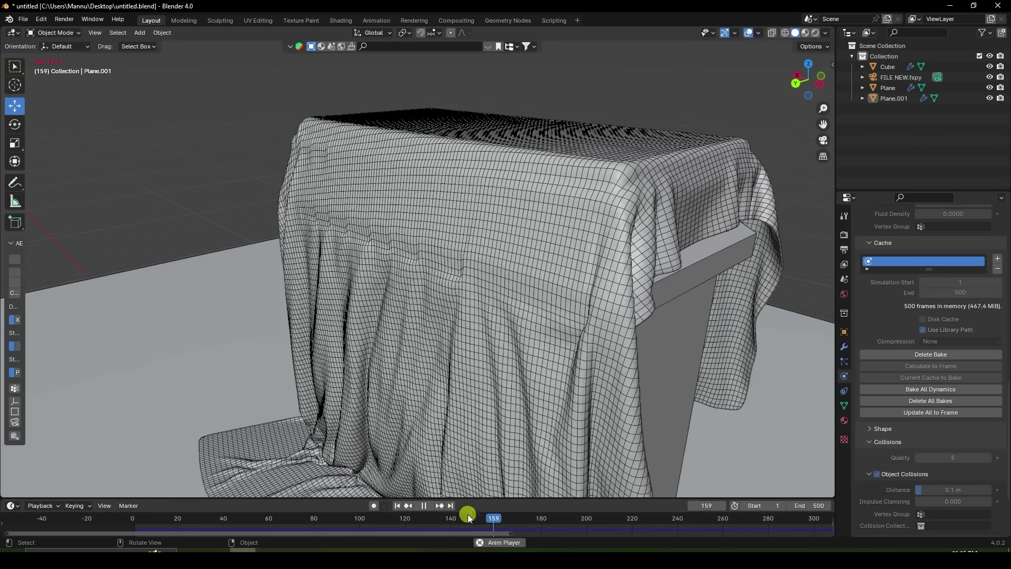
left_click(423, 505)
left_click(563, 216)
Step: Apply Shade Smooth to the draped cloth and jump back to frame 1
right_click(563, 214)
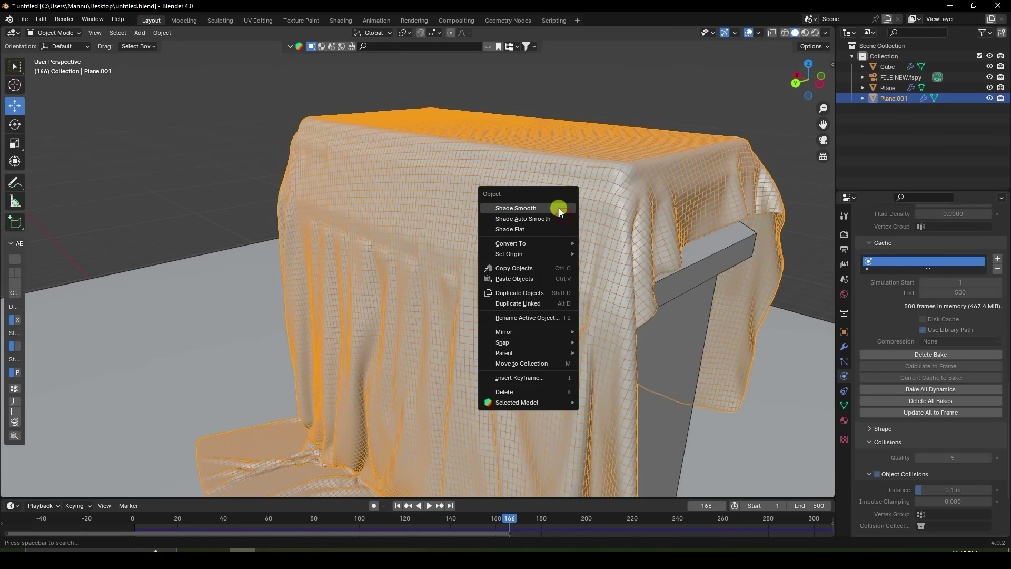
left_click(558, 208)
scroll(506, 252, "down", 2)
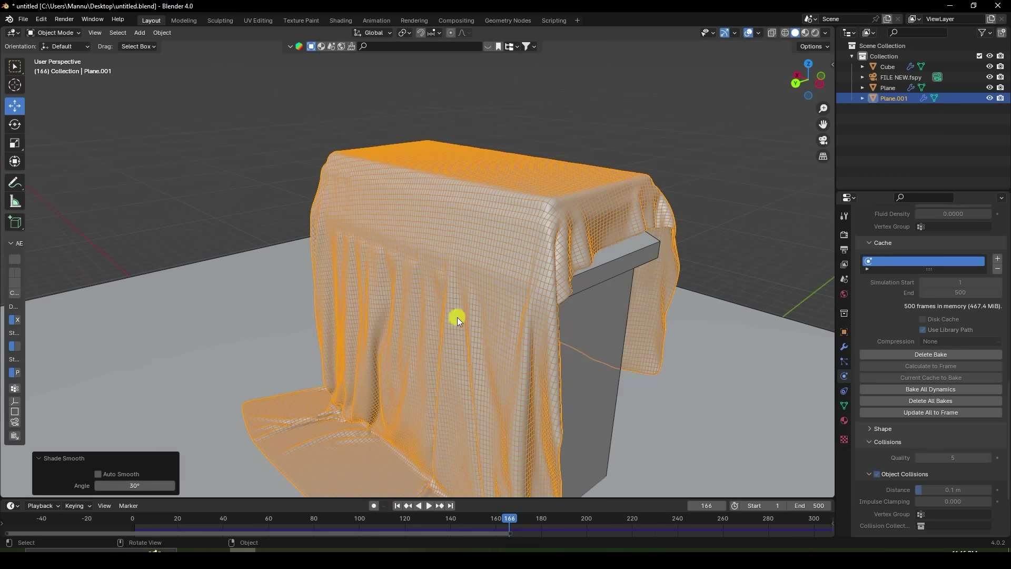
left_click(265, 131)
mouse_move(434, 240)
middle_mouse_down()
mouse_move(515, 264)
mouse_move(627, 255)
mouse_move(467, 262)
mouse_move(542, 276)
mouse_move(564, 263)
mouse_move(342, 254)
mouse_move(368, 264)
mouse_move(425, 241)
middle_mouse_up()
scroll(343, 255, "up", 5)
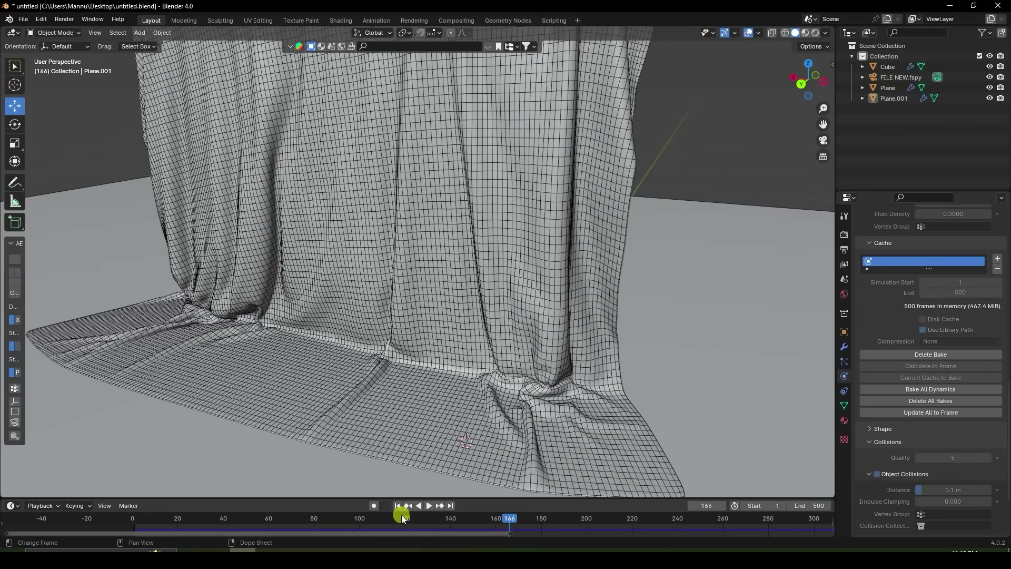
key("shift+Left")
scroll(435, 463, "down", 6)
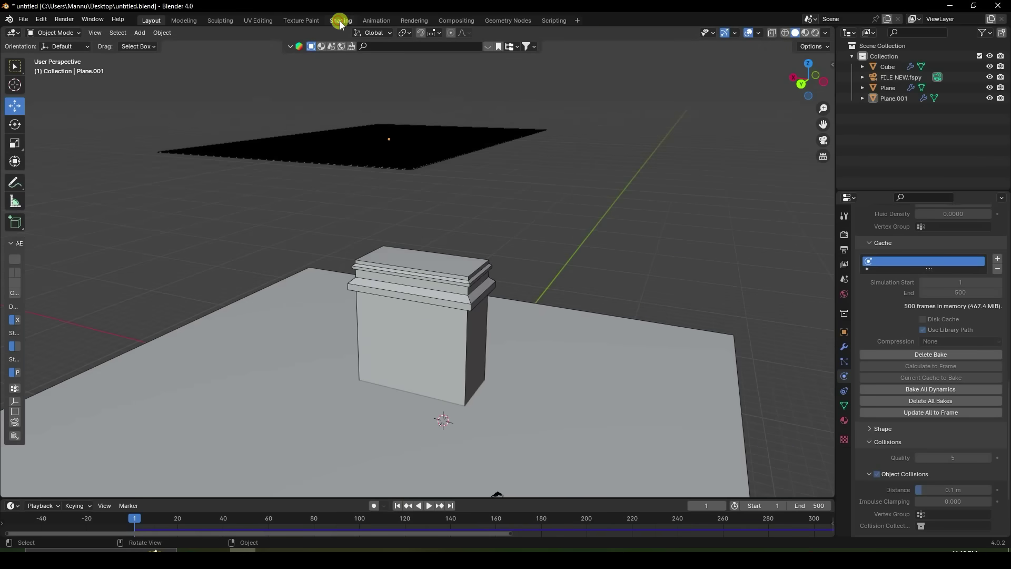
Step: In Shading, give Plane.001 a new material with the Oreo poster as its Base Color image texture
key("ctrl+Page_Down")
key("ctrl+Page_Down")
key("ctrl+Page_Down")
key("ctrl+Page_Down")
key("ctrl+Page_Down")
left_click(435, 159)
scroll(459, 176, "down", 5)
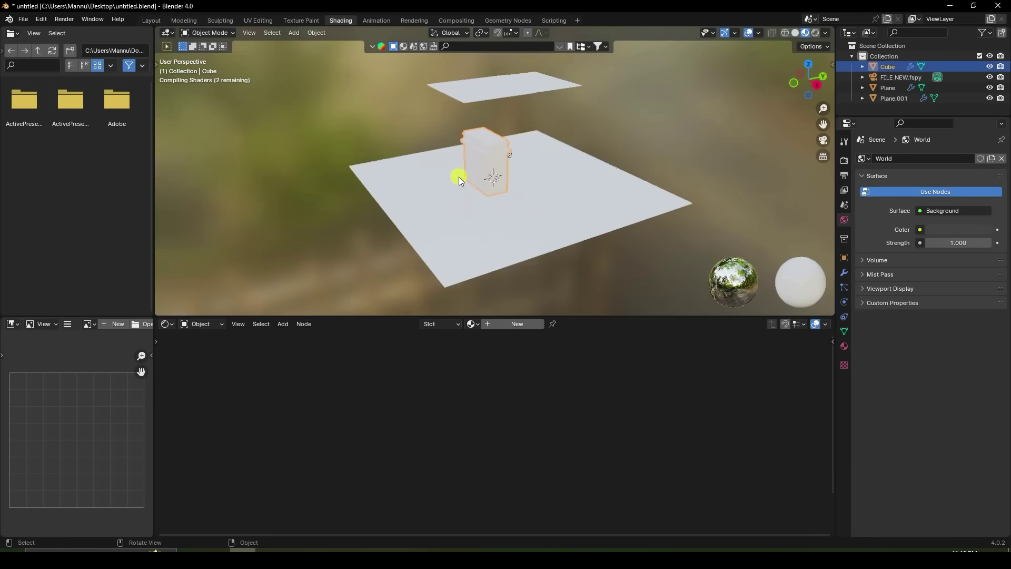
scroll(462, 240, "up", 3)
left_click(465, 220)
middle_click_drag(535, 242, 522, 318)
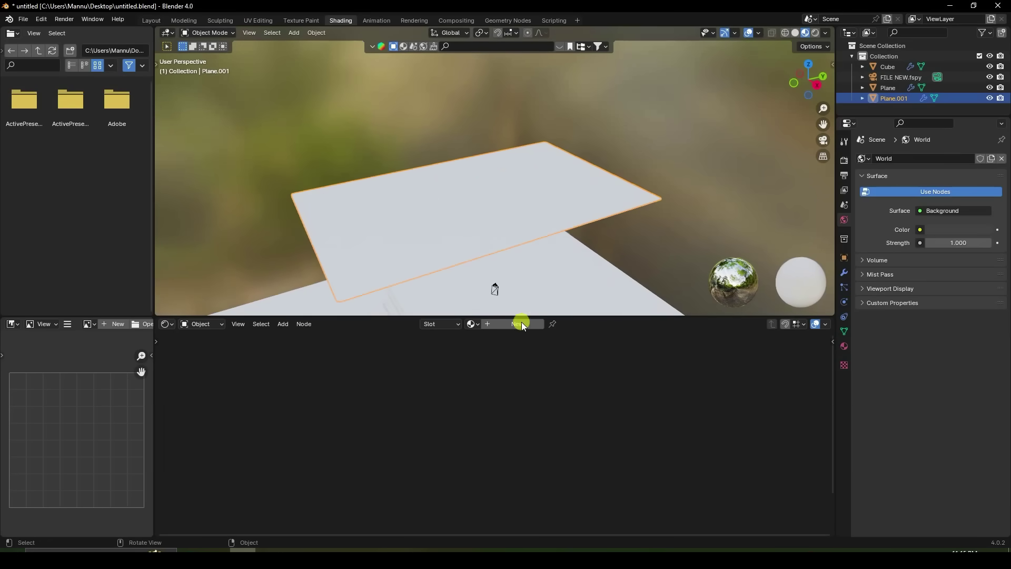
left_click(502, 324)
scroll(421, 432, "up", 3)
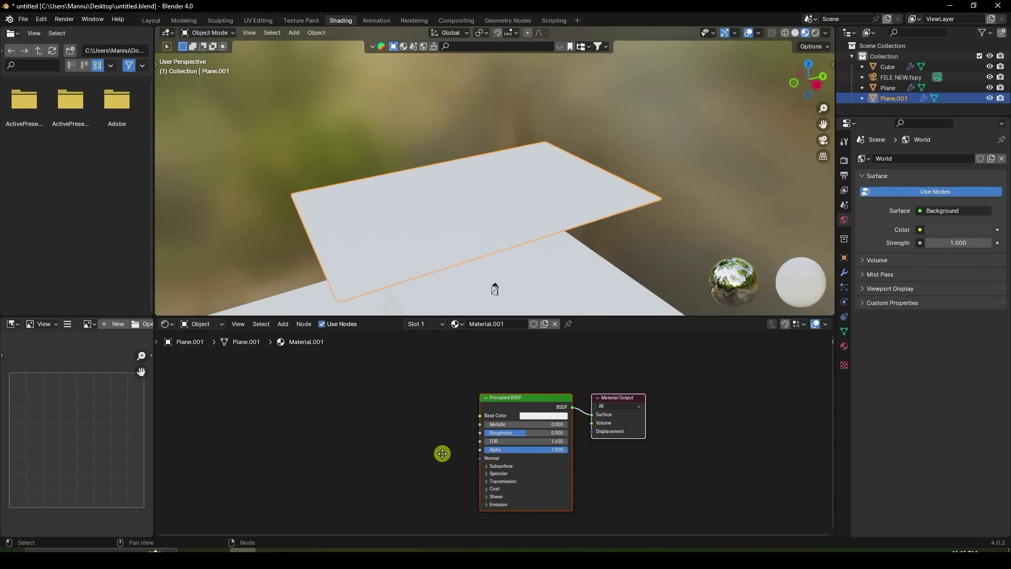
left_click(521, 378)
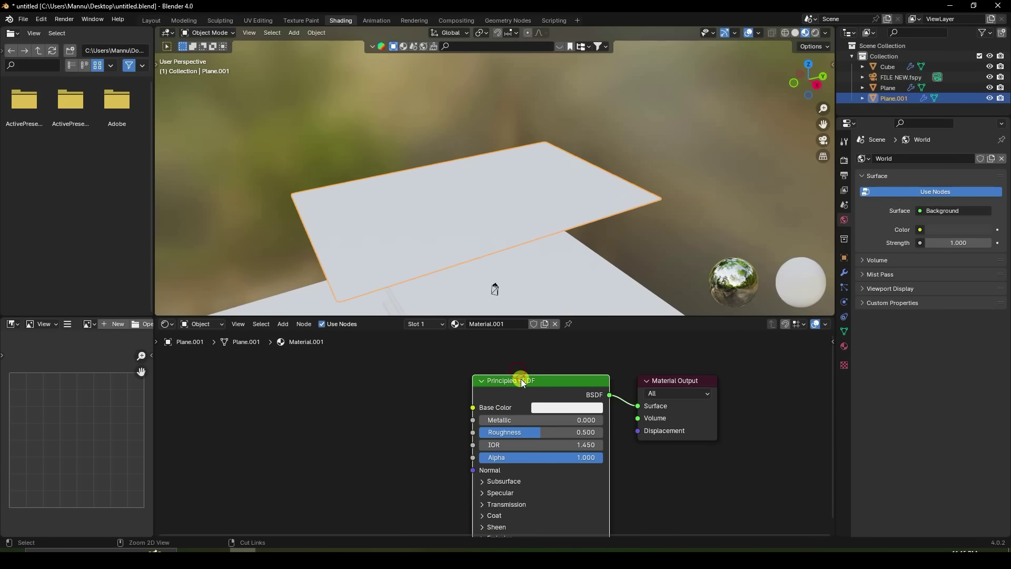
key("ctrl+t")
left_click(420, 445)
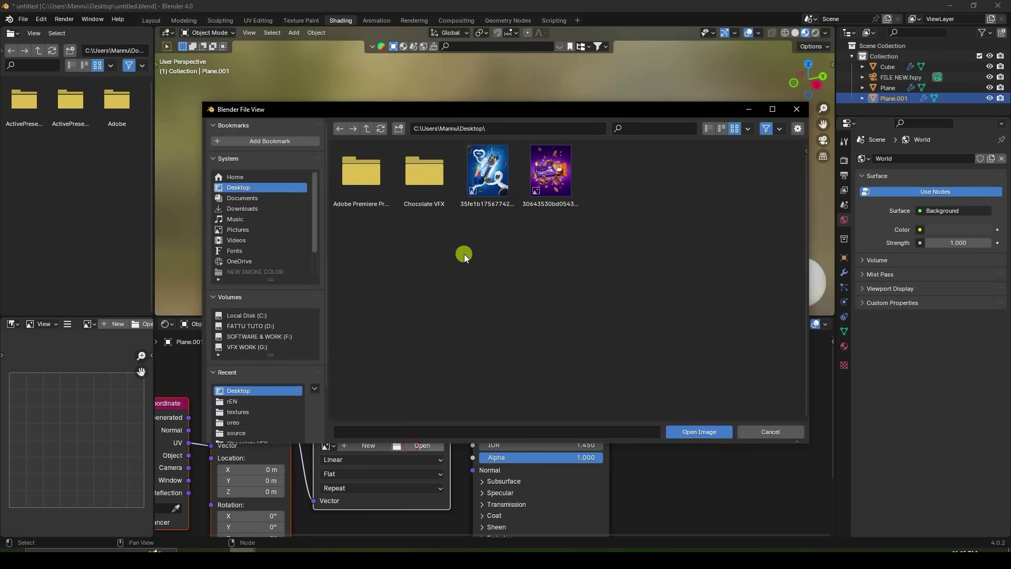
left_click(503, 174)
left_click(685, 430)
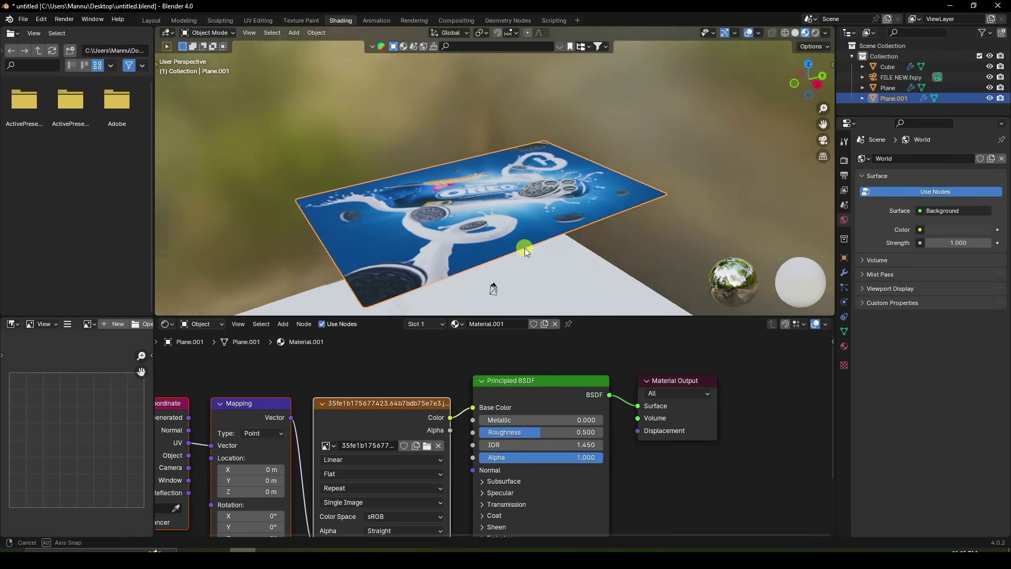
Step: Lower the material's Roughness to 0.4 and return to the Layout workspace camera view
middle_click_drag(551, 254, 494, 228)
scroll(493, 228, "up", 3)
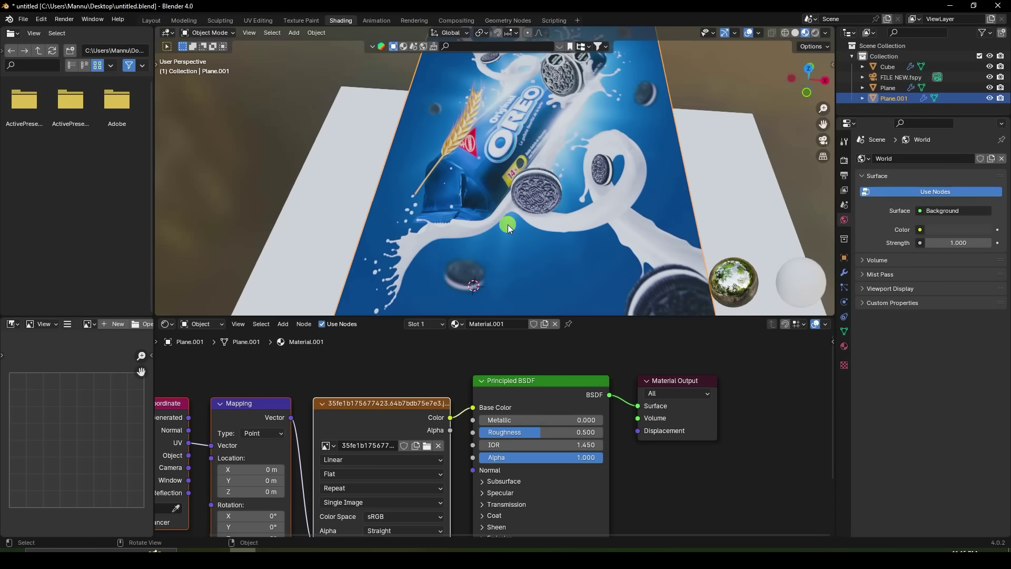
left_click(540, 432)
type("0.4")
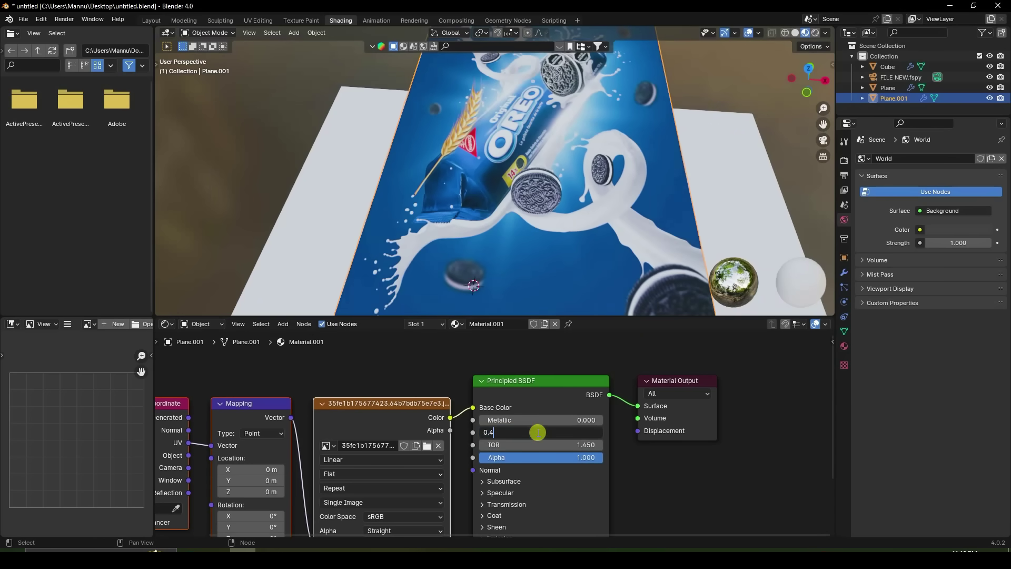
key("Return")
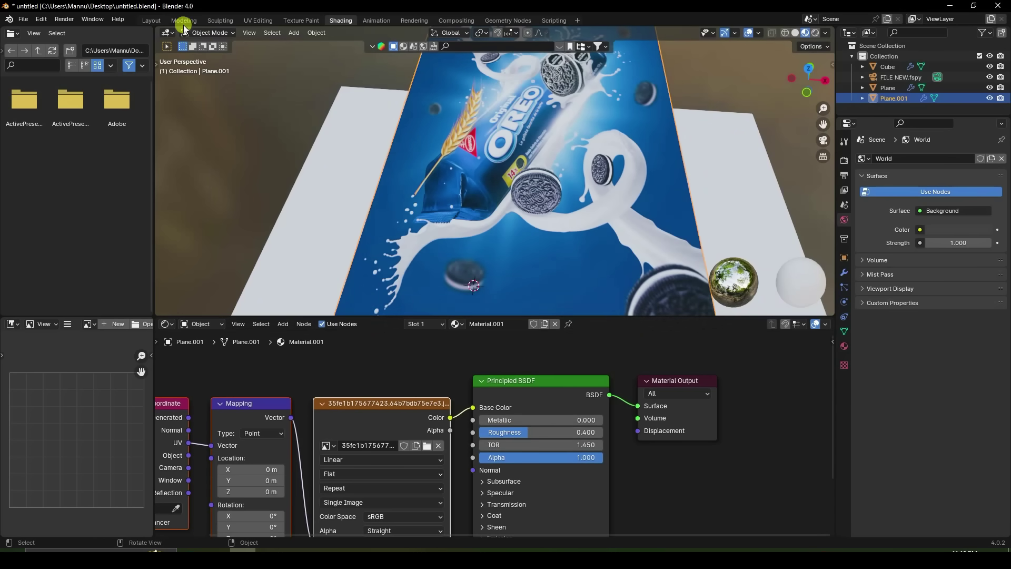
left_click(151, 20)
key("KP_0")
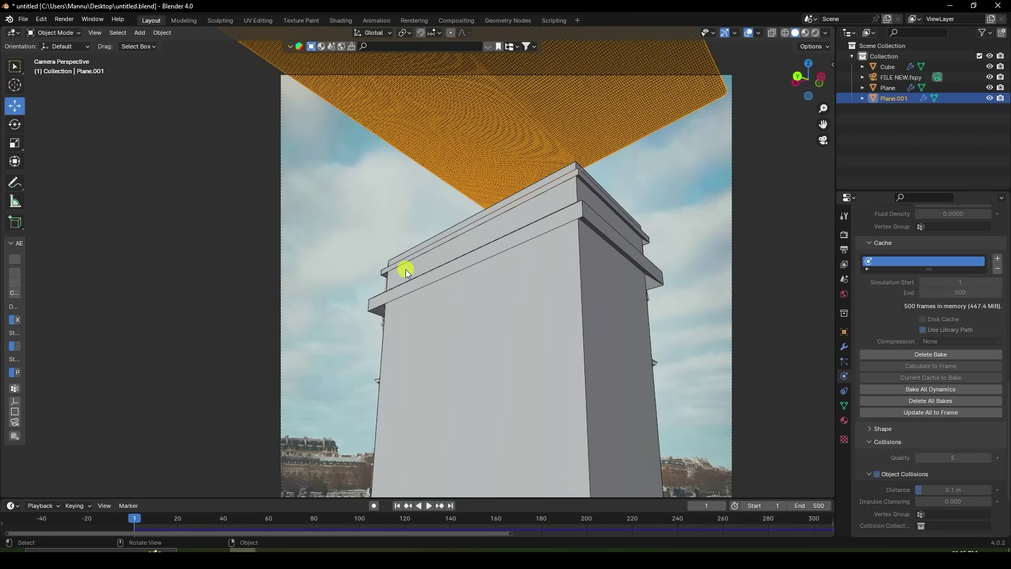
Step: Append the Collection from oreo\Oreo.blend, bringing in Collection.001 with the LOW object
scroll(413, 263, "down", 4)
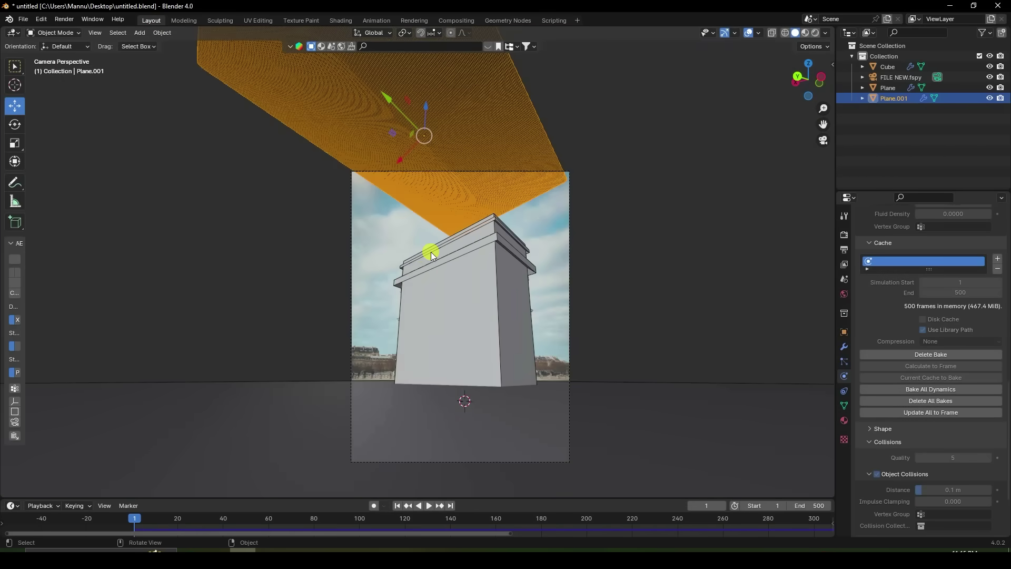
middle_click_drag(431, 252, 466, 239)
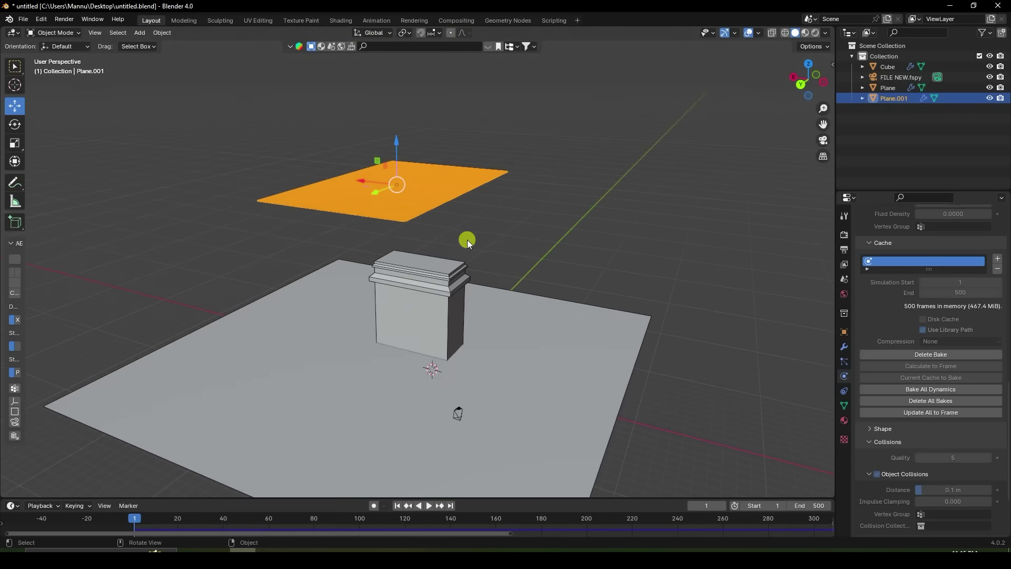
scroll(440, 316, "up", 4)
middle_click_drag(440, 316, 486, 237, "shift")
left_click(29, 20)
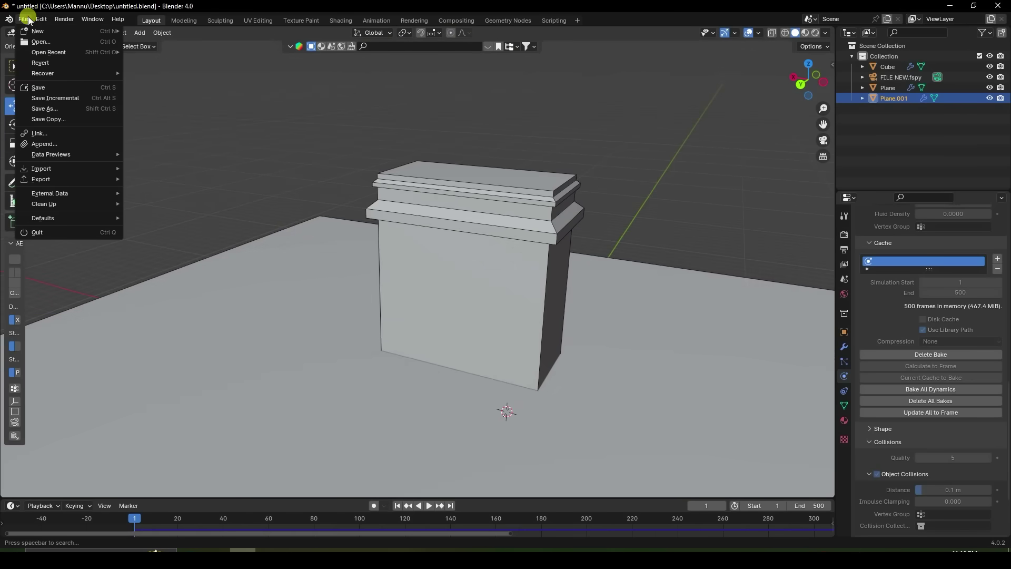
left_click(50, 144)
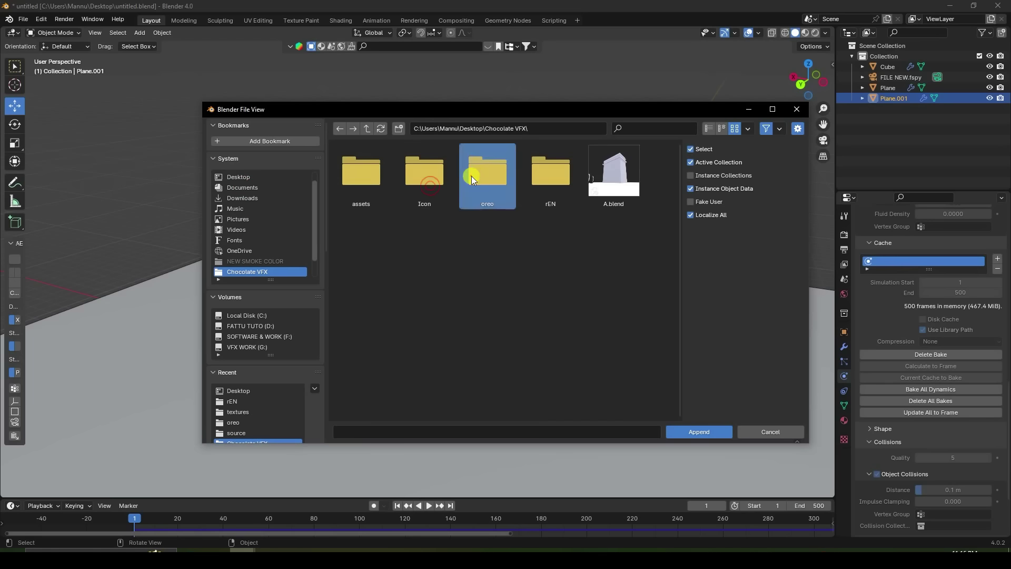
double_click(470, 175)
left_click(477, 174)
left_click(695, 432)
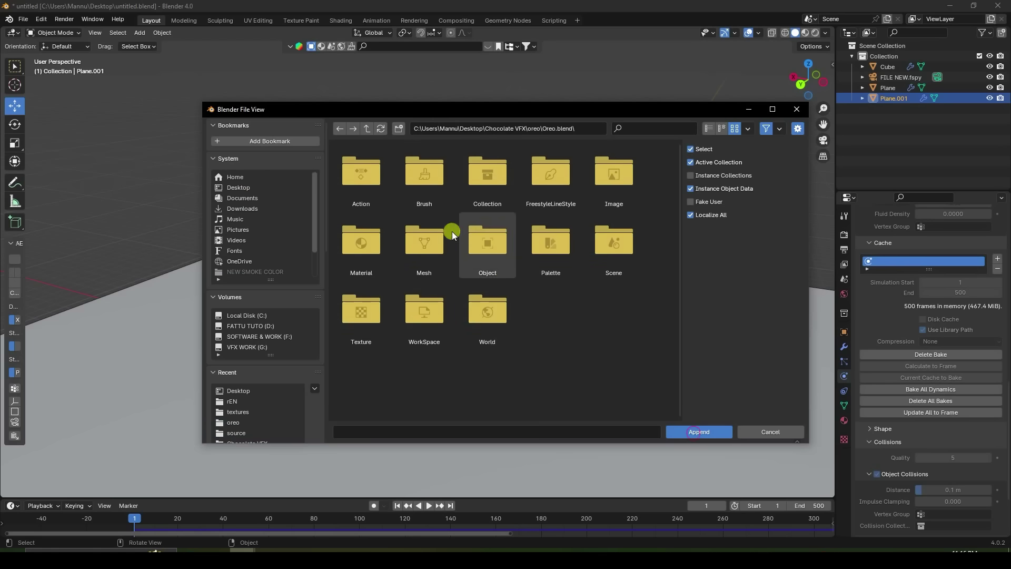
double_click(488, 168)
left_click(355, 175)
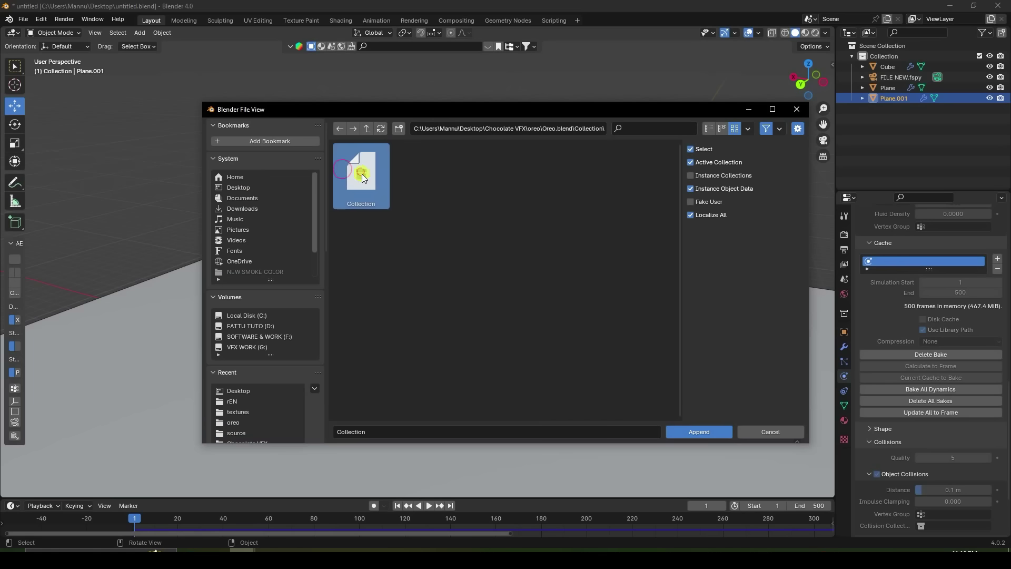
left_click(714, 433)
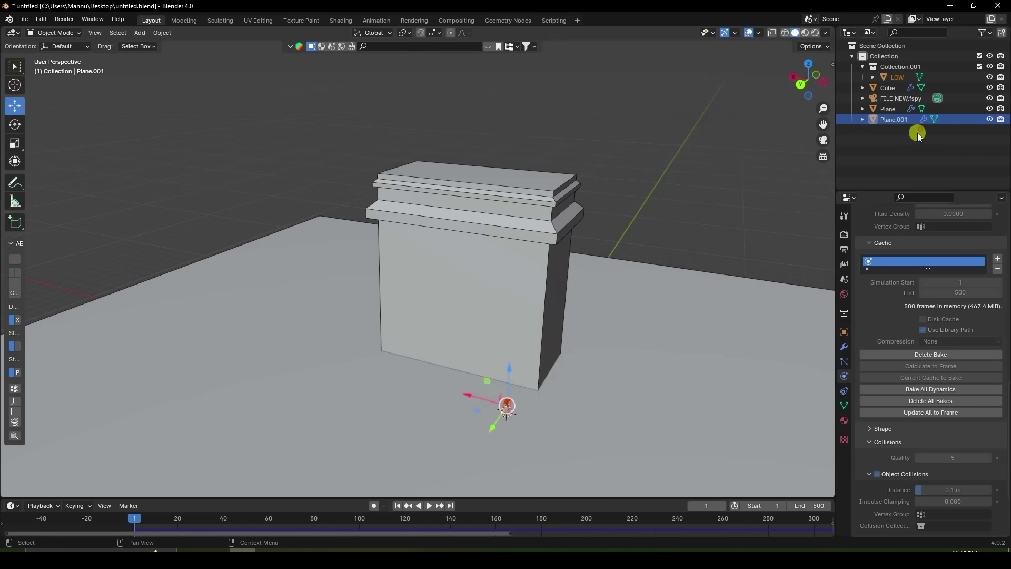
Step: Move Collection.001 to the top level and roughly resize the LOW cookie
left_click_drag(903, 67, 889, 140)
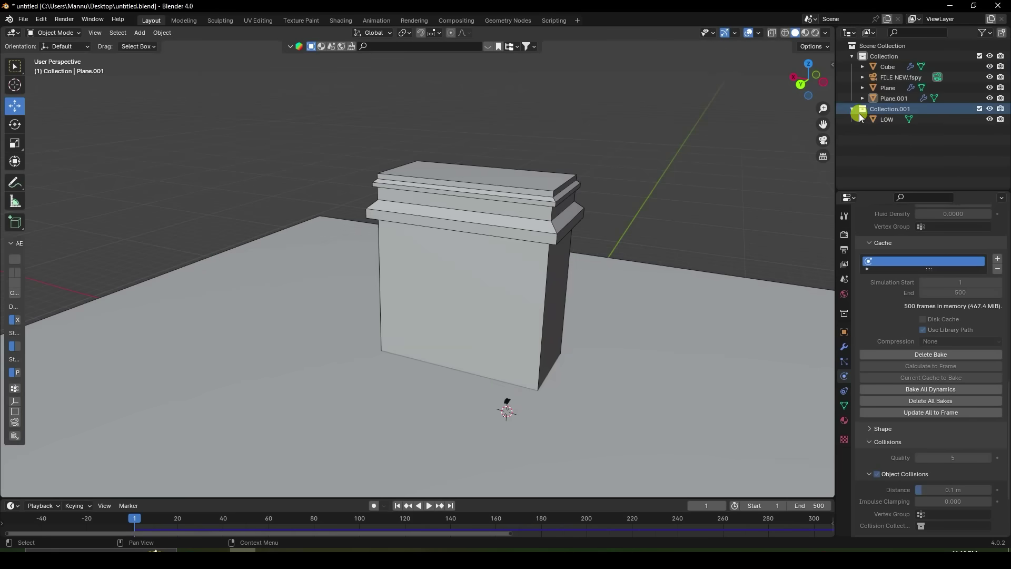
left_click(882, 119)
key("s")
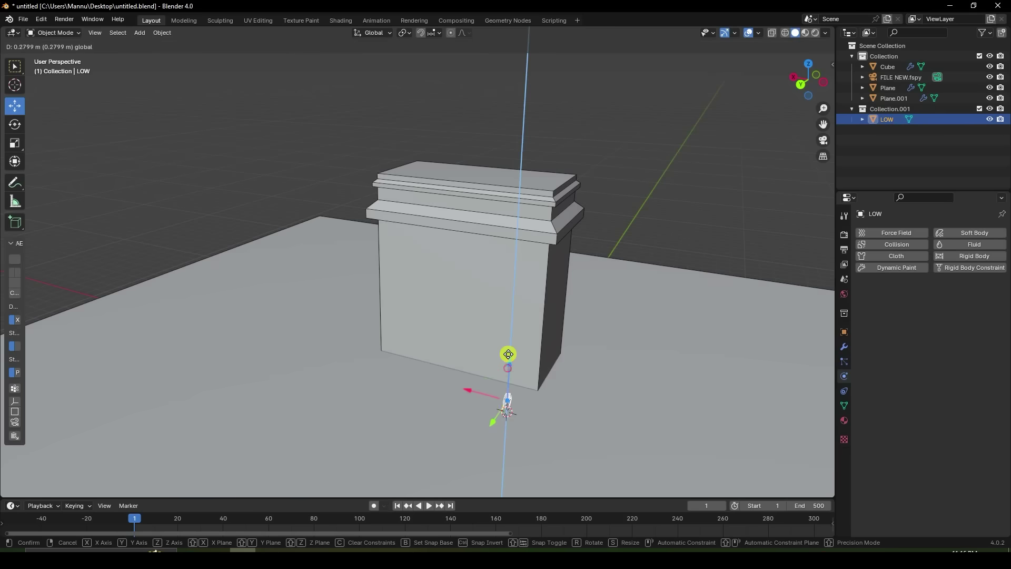
left_click(541, 333)
key("s")
left_click(668, 252)
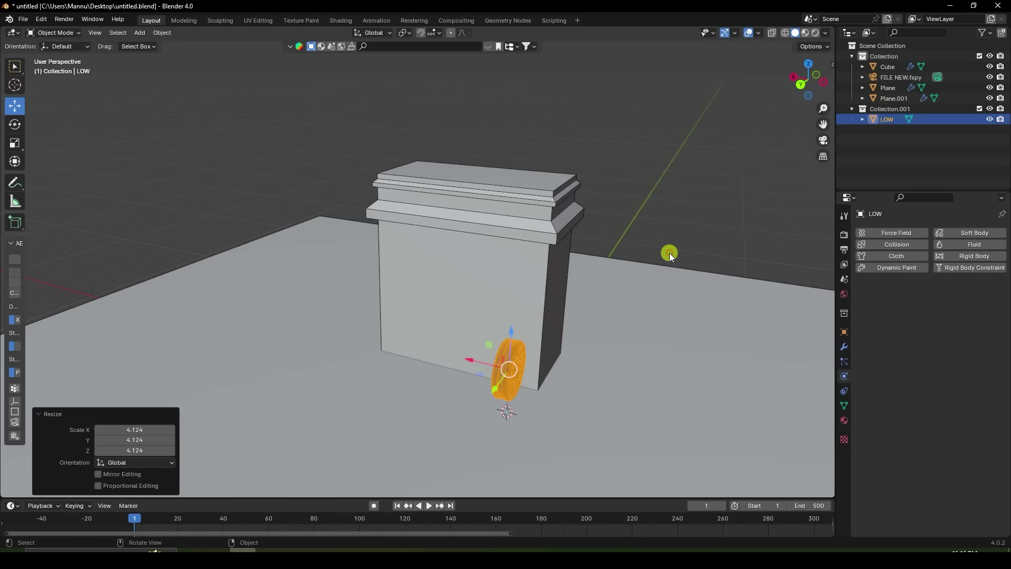
Step: Scale the LOW cookie to 0.03 on all axes and move it beside the pillar to Y 4.5748 m
left_click(844, 334)
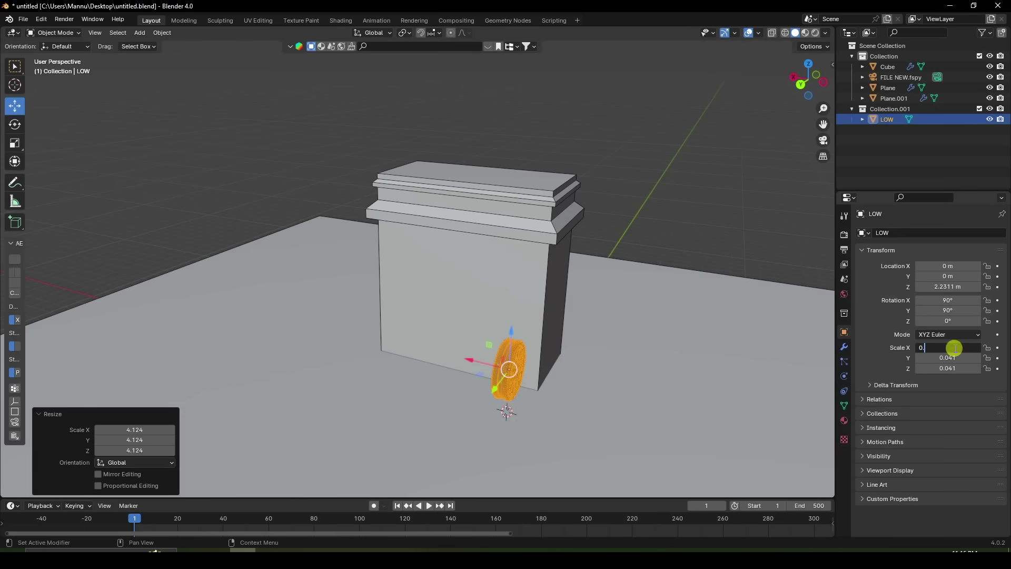
left_click(954, 348)
type("0.4")
key("BackSpace")
type("03")
key("Tab")
type("0")
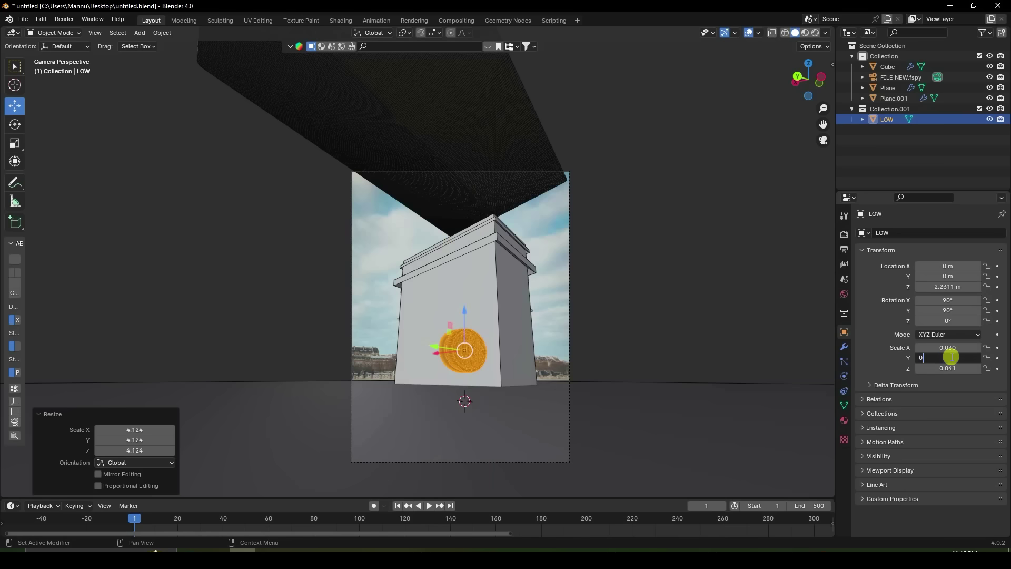
type(".03")
key("Tab")
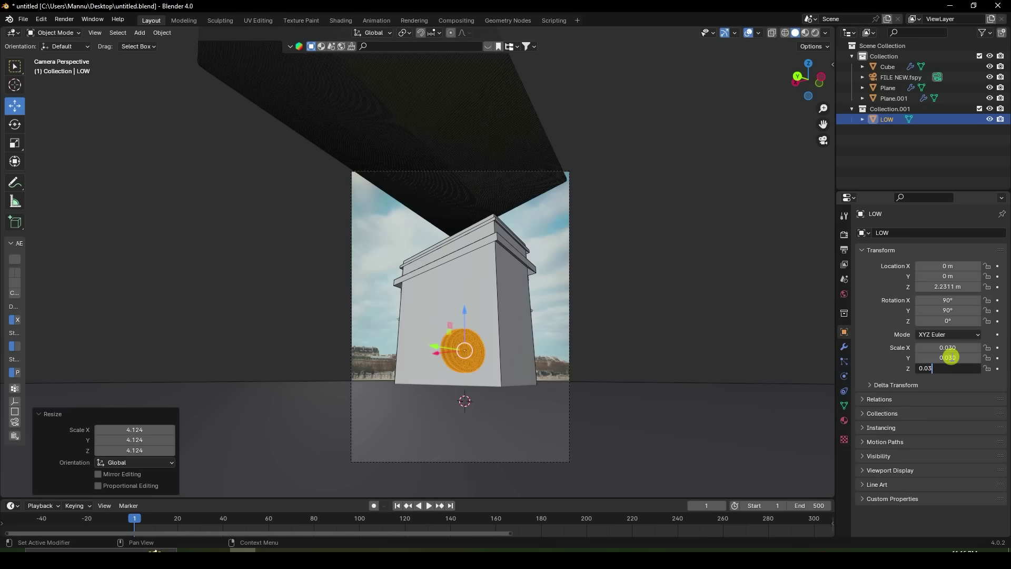
key("Return")
left_click_drag(434, 356, 377, 321)
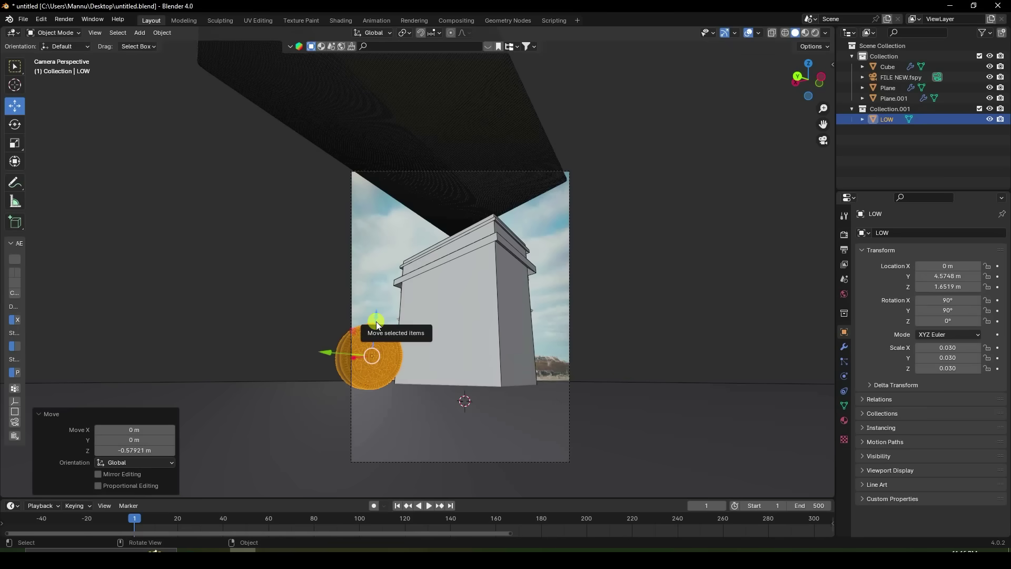
key("KP_1")
scroll(348, 346, "up", 5)
Step: Lower the cookie slightly while inspecting its lower rim from the right side view
key("KP_3")
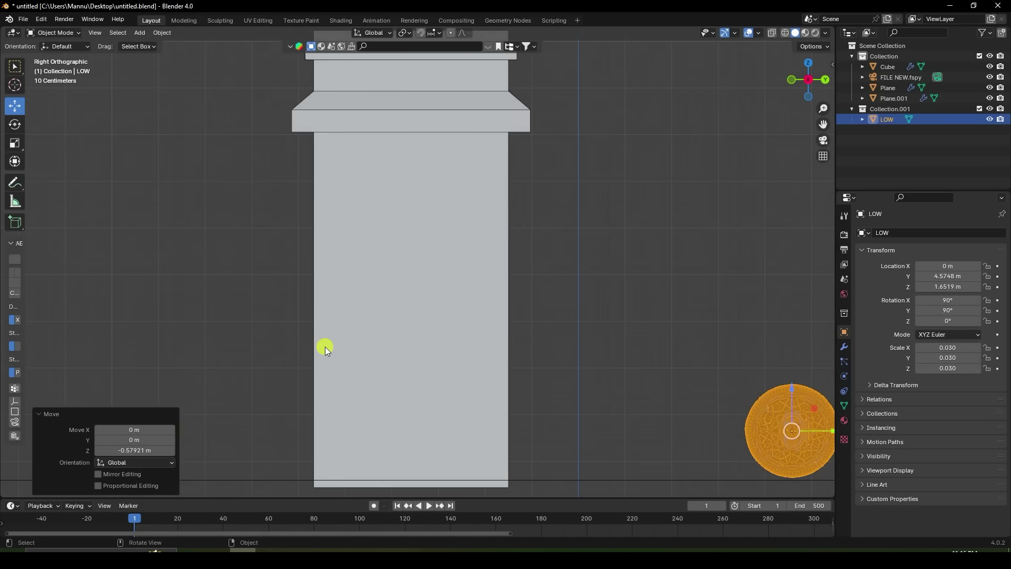
middle_click_drag(655, 403, 323, 253, "shift")
scroll(368, 316, "up", 5)
middle_click_drag(372, 329, 488, 296, "shift")
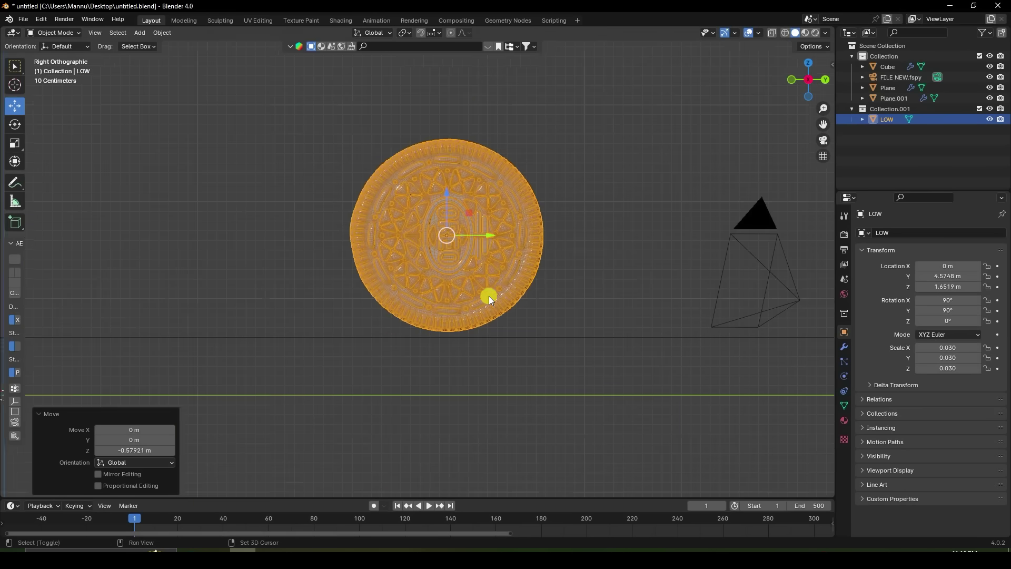
scroll(492, 308, "up", 3)
scroll(500, 305, "up", 2)
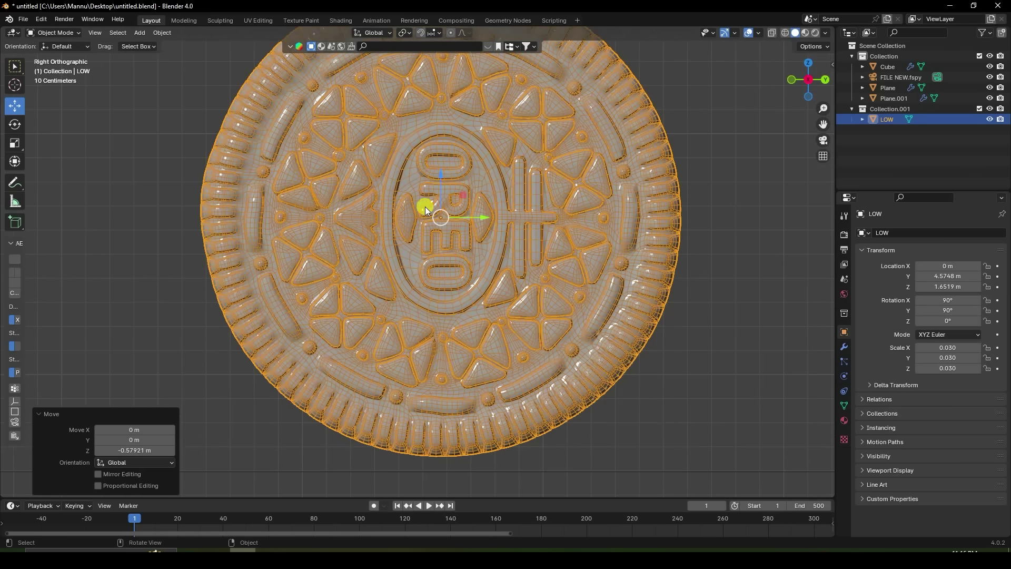
left_click_drag(440, 175, 449, 190)
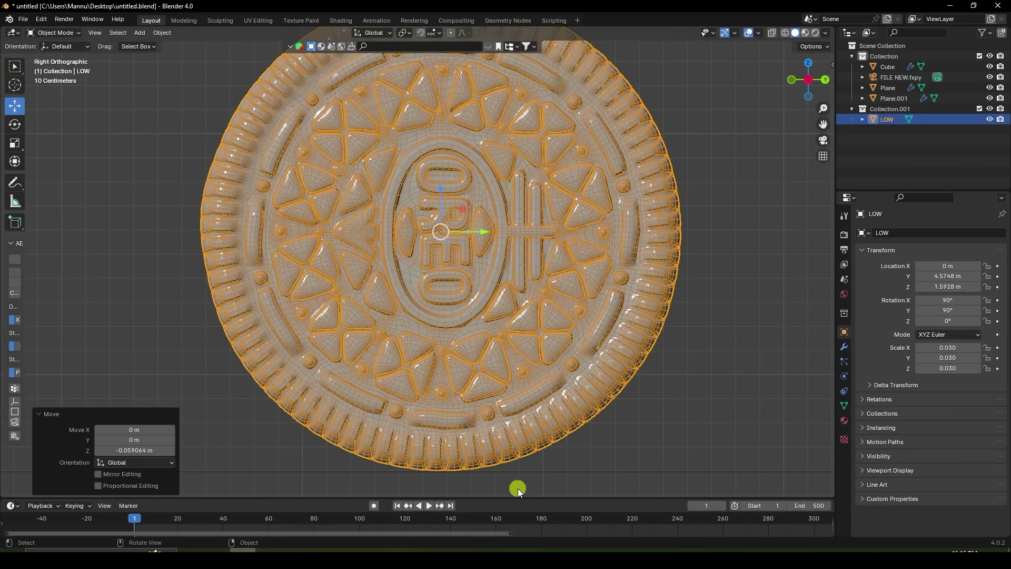
scroll(450, 467, "up", 1)
middle_click_drag(454, 445, 446, 341, "shift")
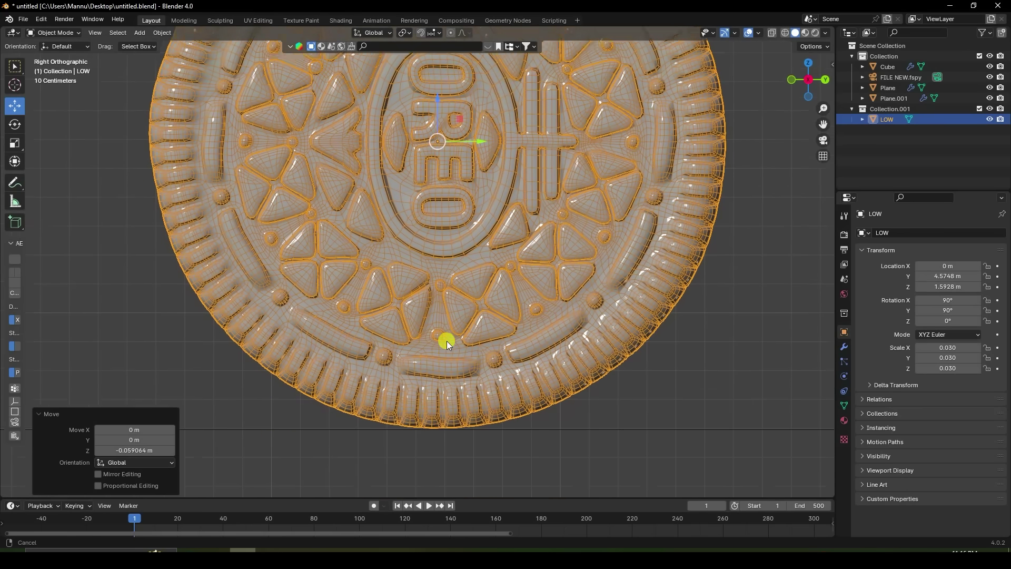
scroll(415, 407, "up", 4)
middle_click_drag(416, 407, 460, 378, "shift")
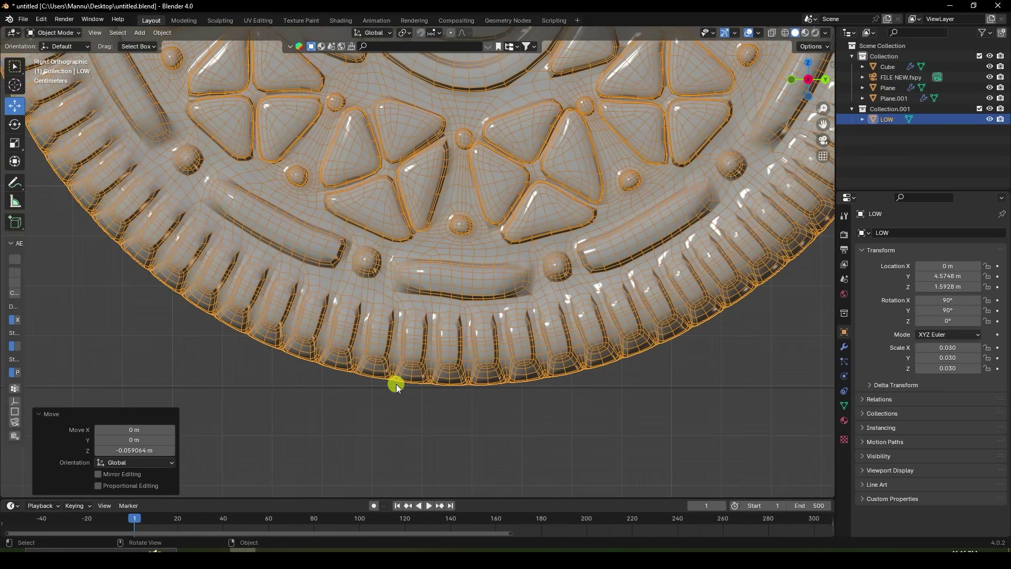
Step: Select the LOW cookie mesh and set its Location Z to 1.5828 m
left_click(378, 388)
scroll(524, 401, "up", 3)
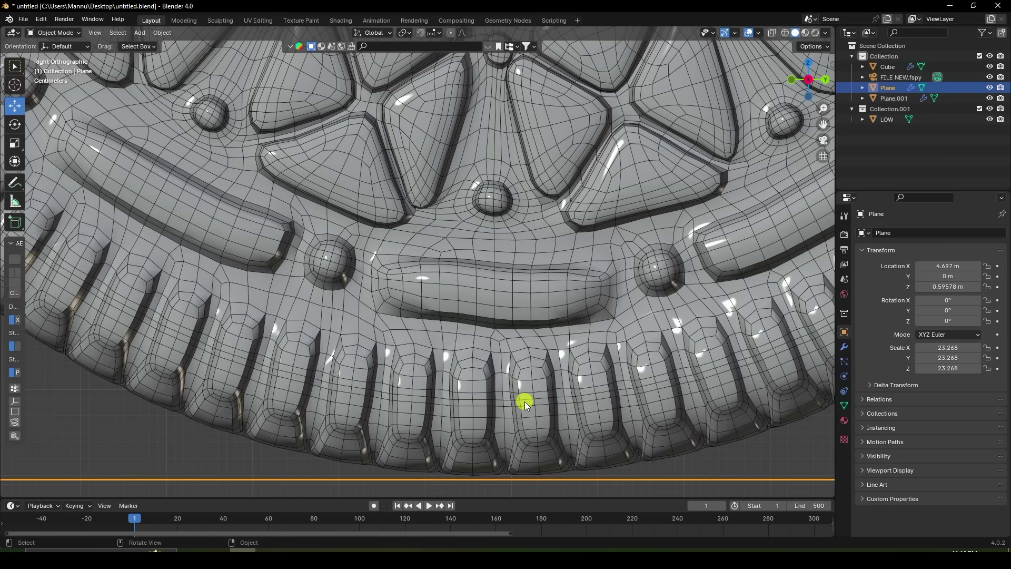
middle_click_drag(525, 401, 493, 387, "shift")
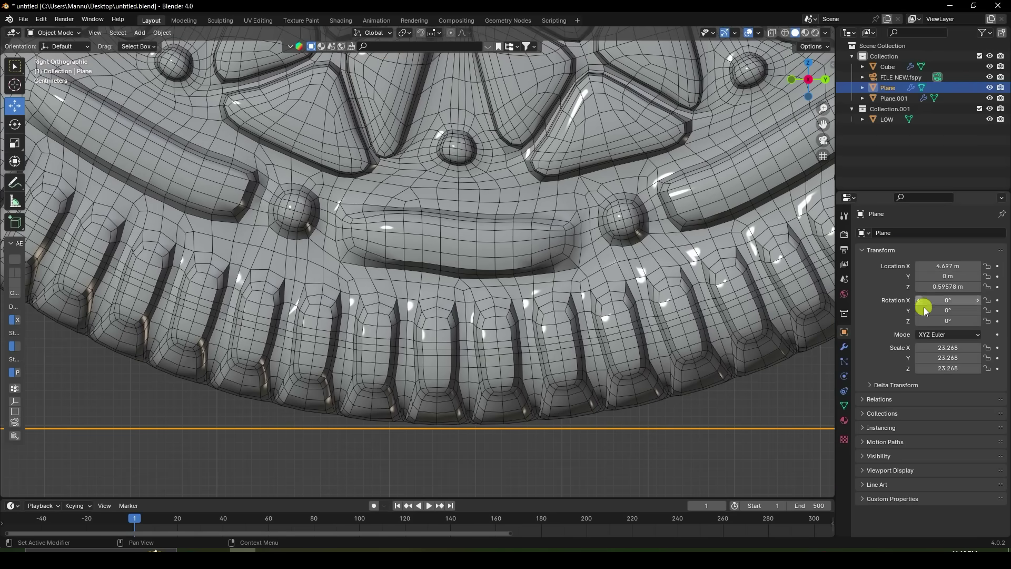
left_click(539, 305)
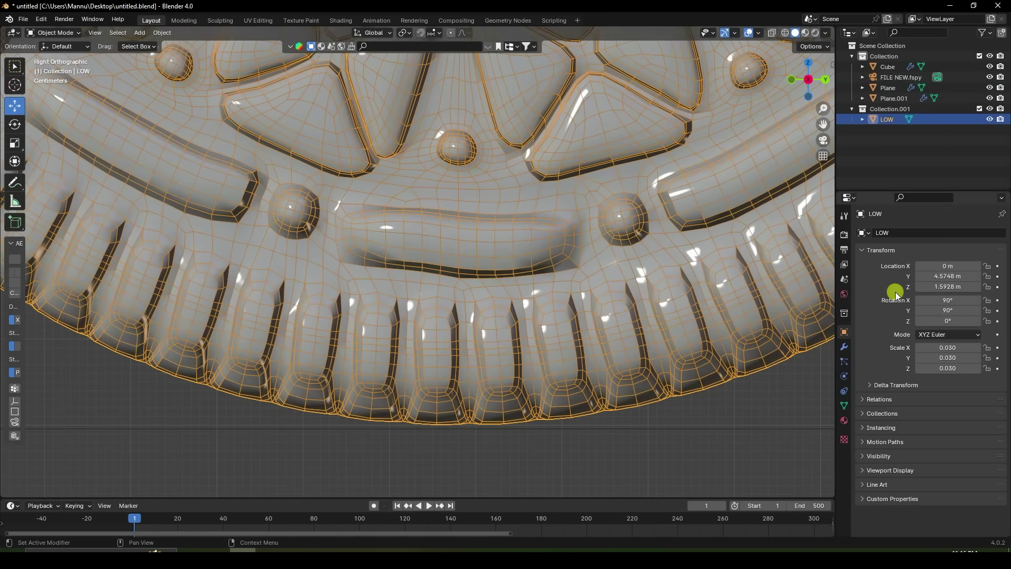
left_click(918, 287)
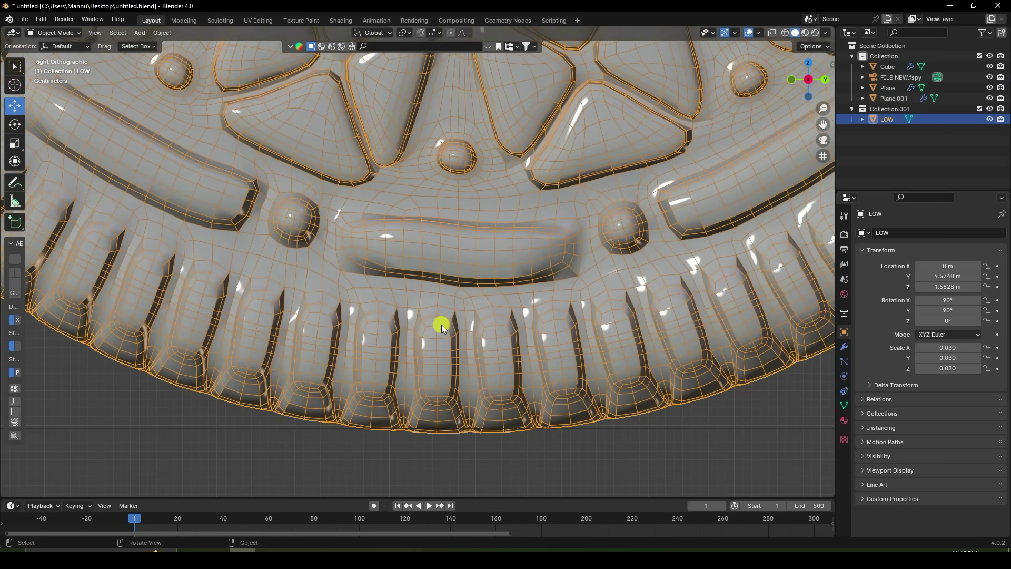
scroll(442, 327, "down", 8)
middle_click_drag(453, 324, 391, 345)
Step: Set the cookie's Rotation X to 0 in the camera view
key("KP_0")
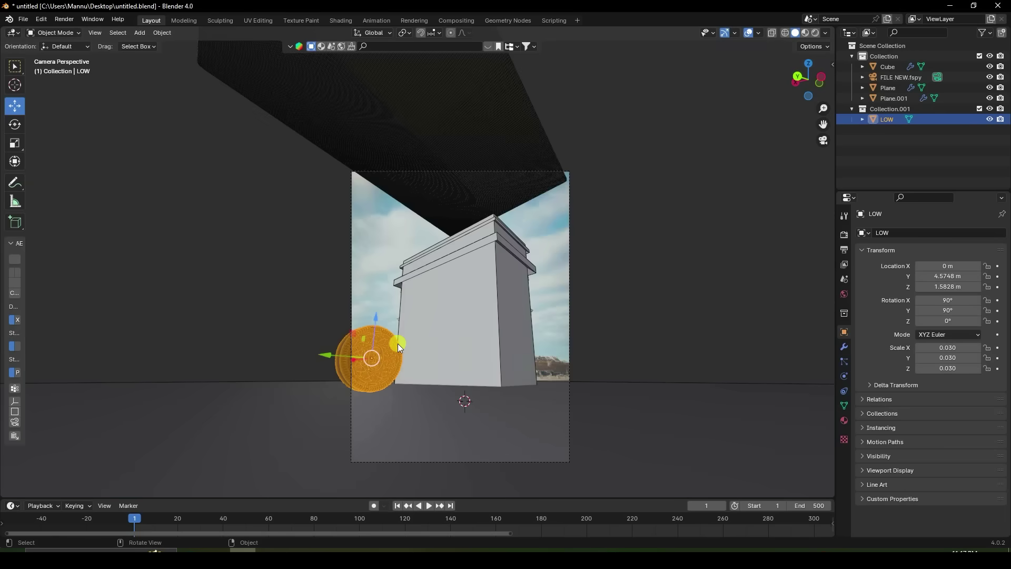
scroll(372, 362, "up", 4)
middle_click_drag(378, 359, 419, 264, "shift")
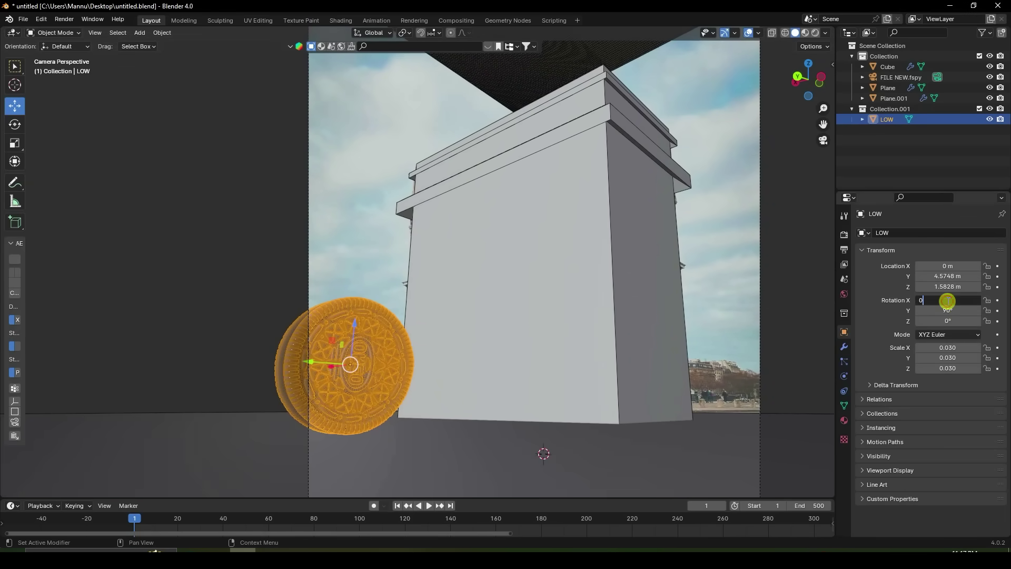
key("Return")
Step: At frame 200, keyframe the cookie's Rotation Y at 0°
middle_click_drag(425, 372, 449, 381)
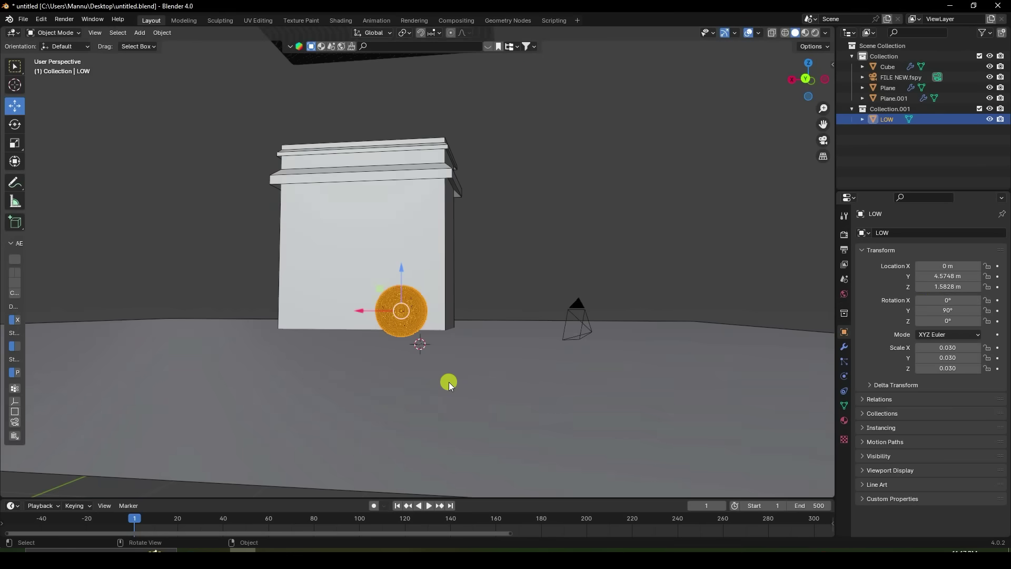
scroll(457, 355, "up", 2)
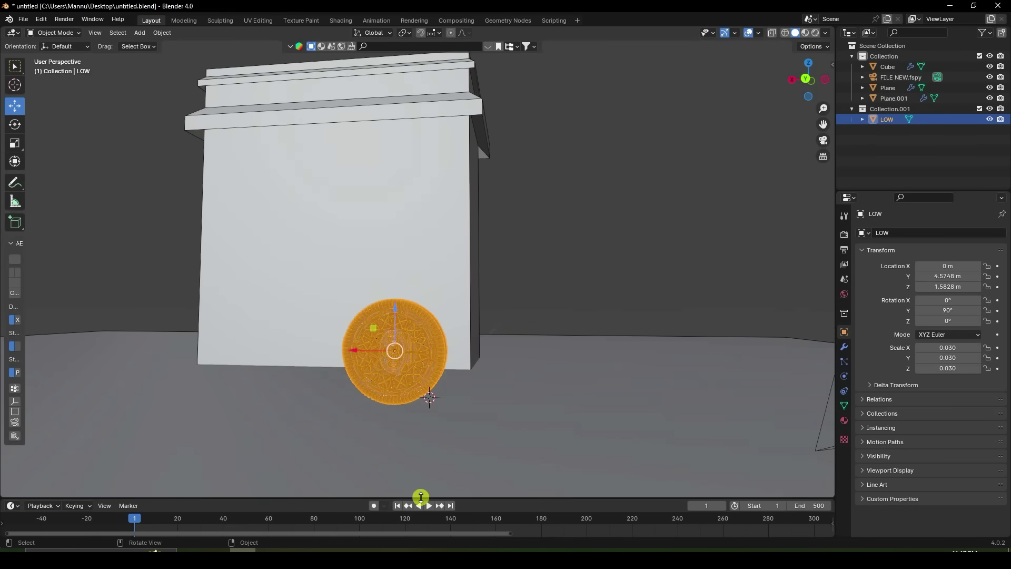
left_click_drag(421, 497, 428, 462)
scroll(418, 492, "down", 3)
scroll(287, 497, "down", 5, "ctrl")
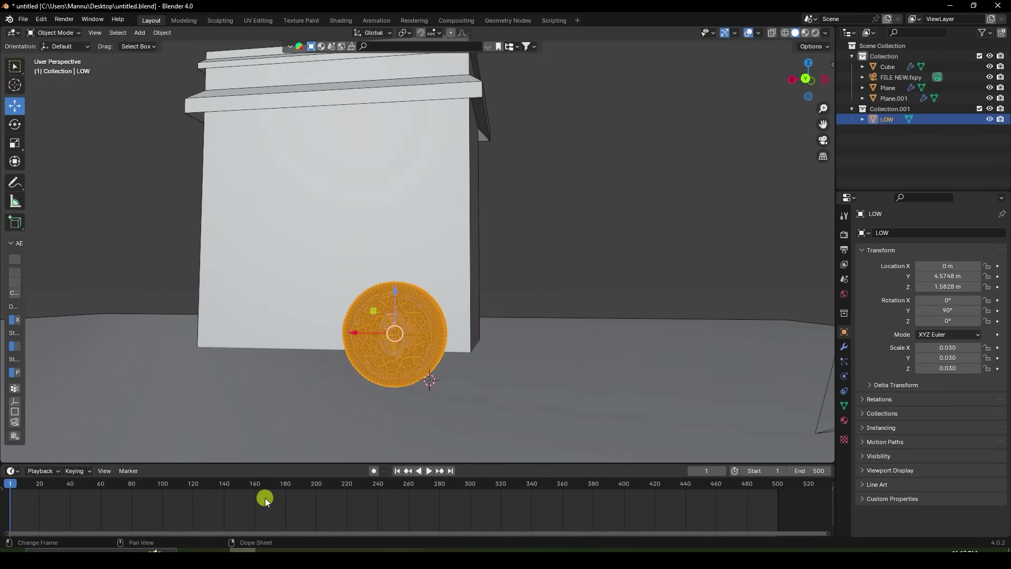
left_click(317, 485)
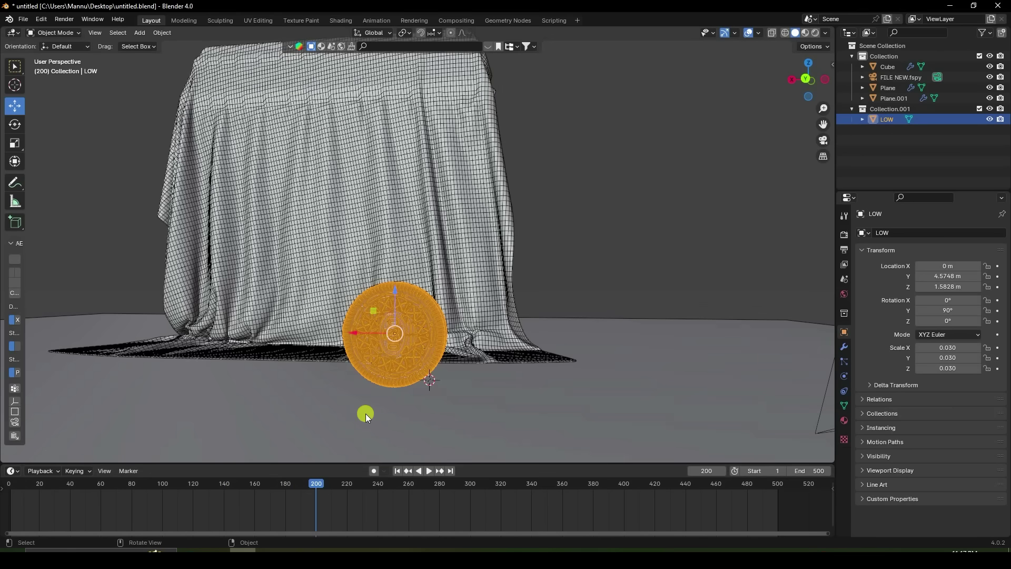
middle_click_drag(376, 431, 646, 376)
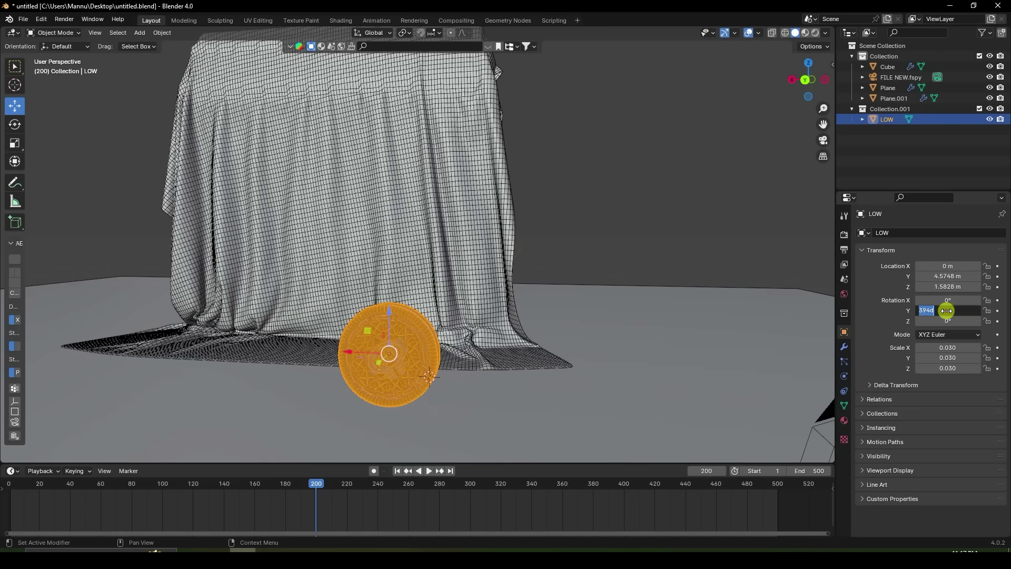
key("Return")
left_click(998, 310)
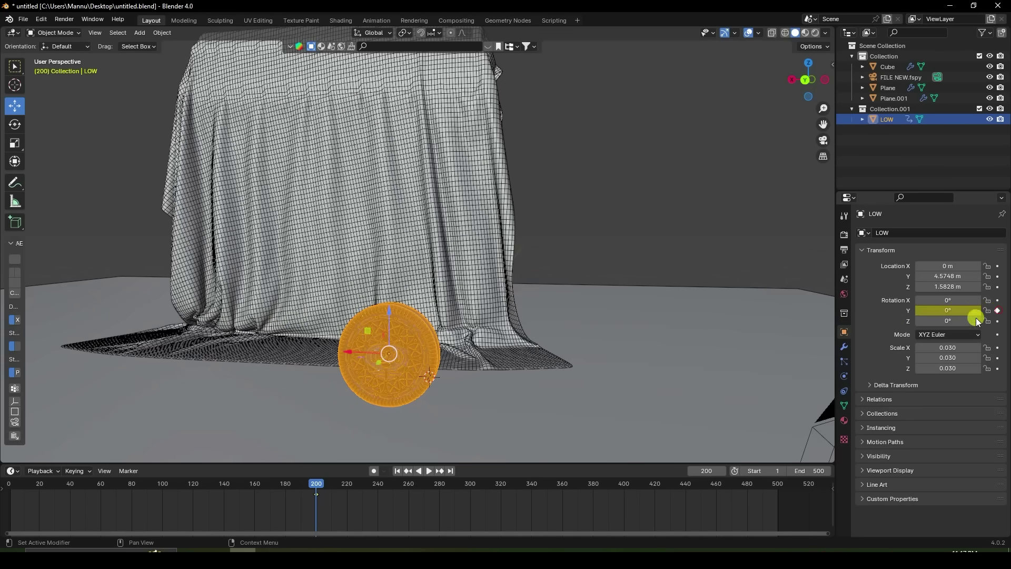
Step: At frame 500, keyframe the cookie's Rotation Y at 1080°
left_click(450, 472)
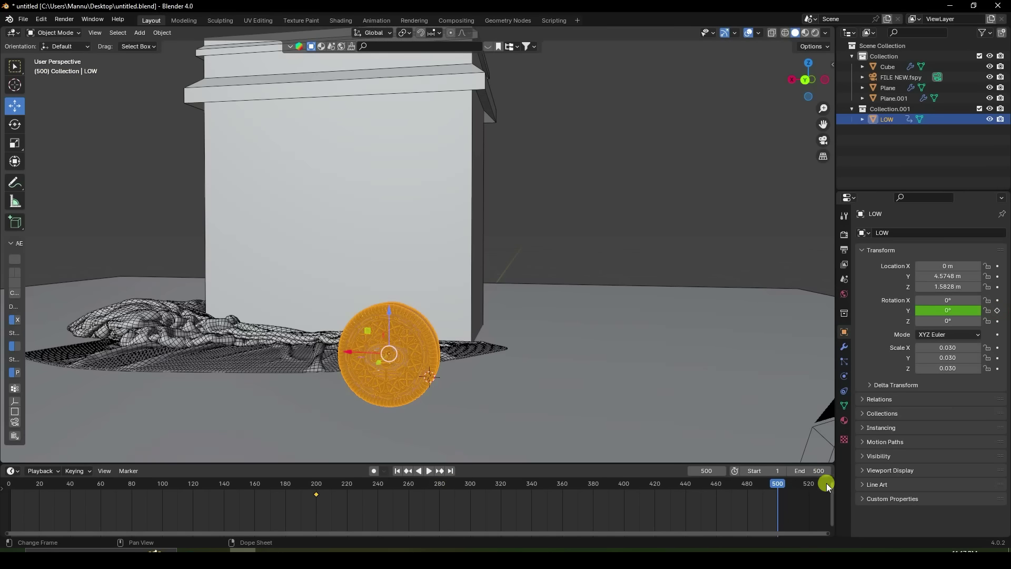
left_click(944, 312)
type("1080")
key("Return")
left_click(998, 310)
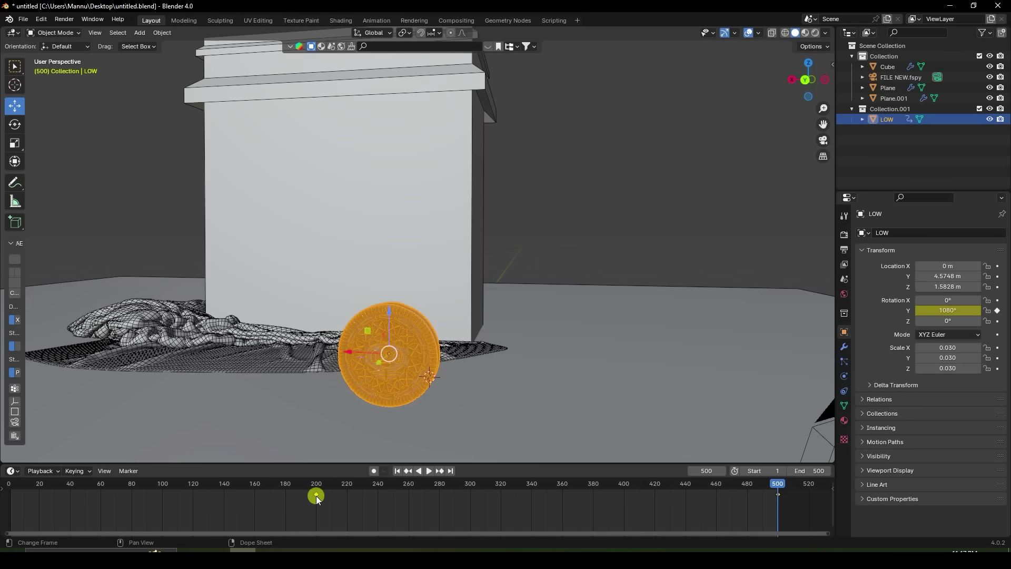
Step: Change the keyframe interpolation and return to frame 1
key("t")
left_click(109, 478)
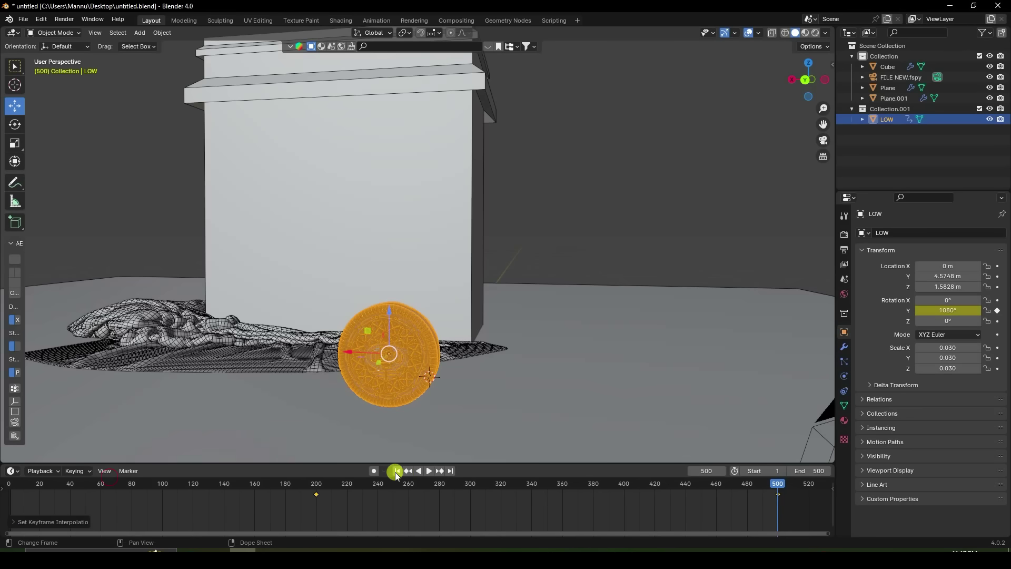
left_click(396, 471)
Step: Move the cookie along the X axis, checking its position through the camera
scroll(428, 365, "down", 3)
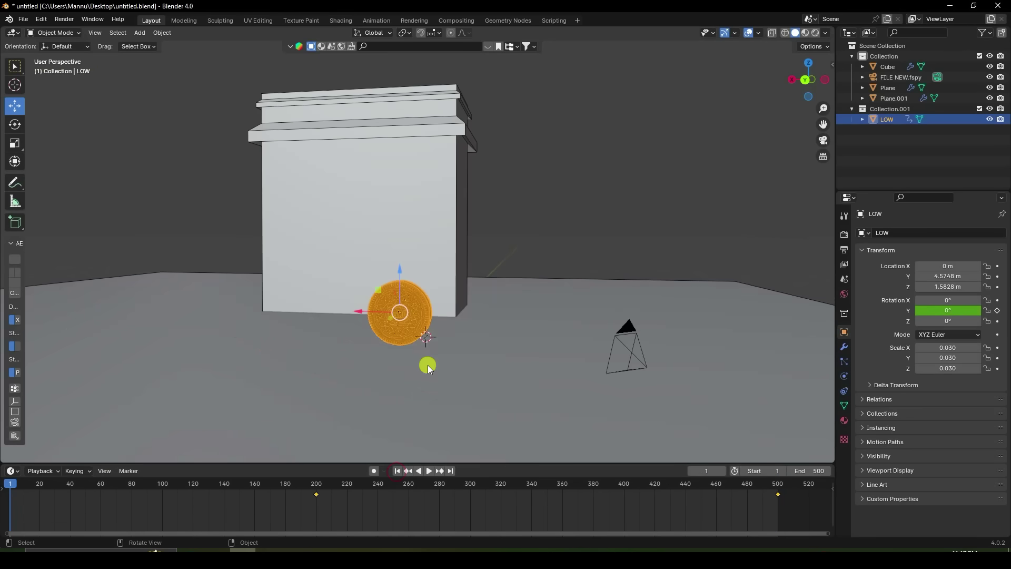
mouse_move(428, 365)
middle_mouse_down()
mouse_move(372, 323)
mouse_move(413, 365)
middle_mouse_up()
key("g")
key("y")
key("x")
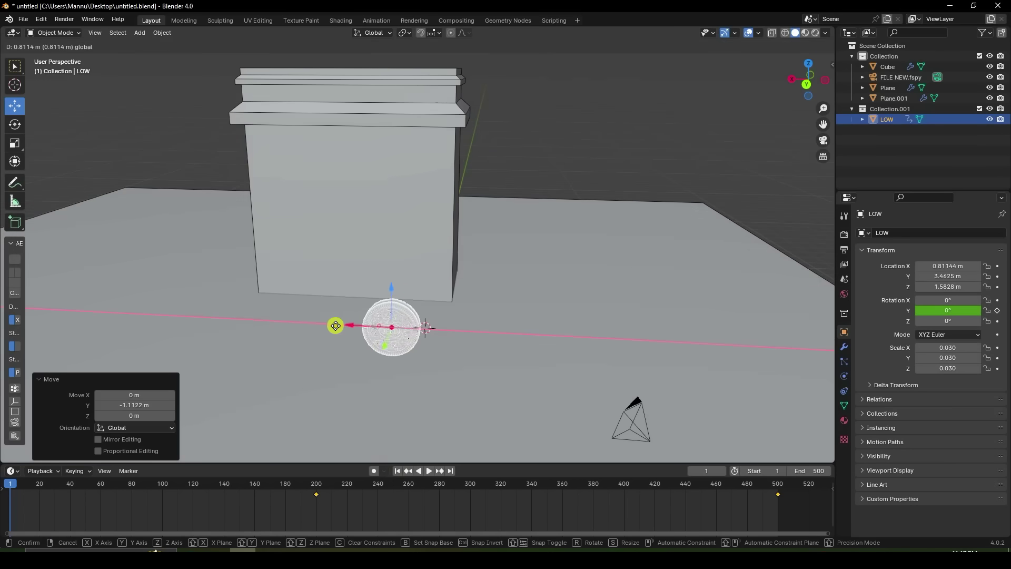
left_click(260, 321)
key("KP_0")
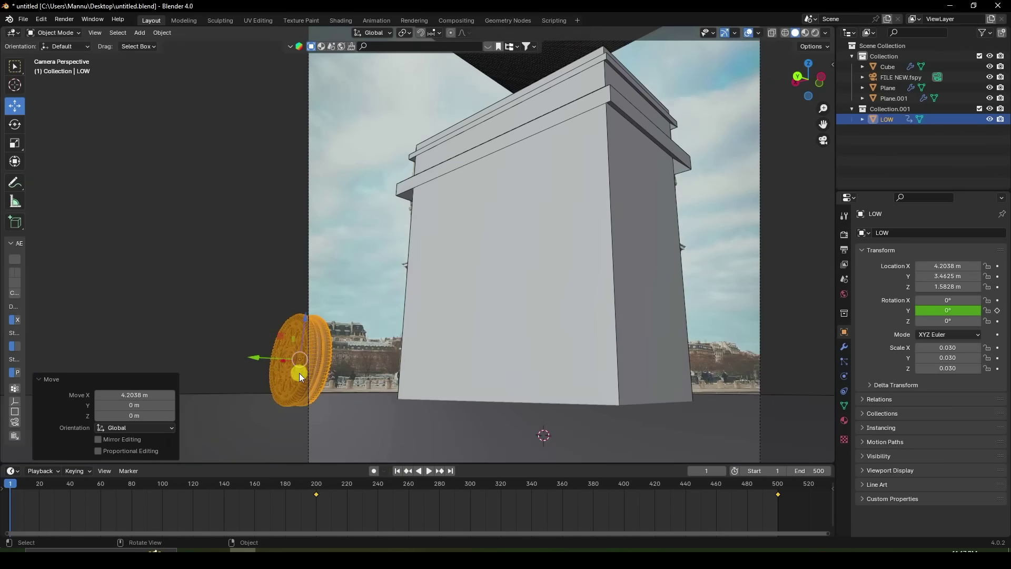
key("KP_0")
Step: Set the cookie's Location X to 6 m at frame 1
key("g")
key("x")
left_click(206, 308)
key("KP_0")
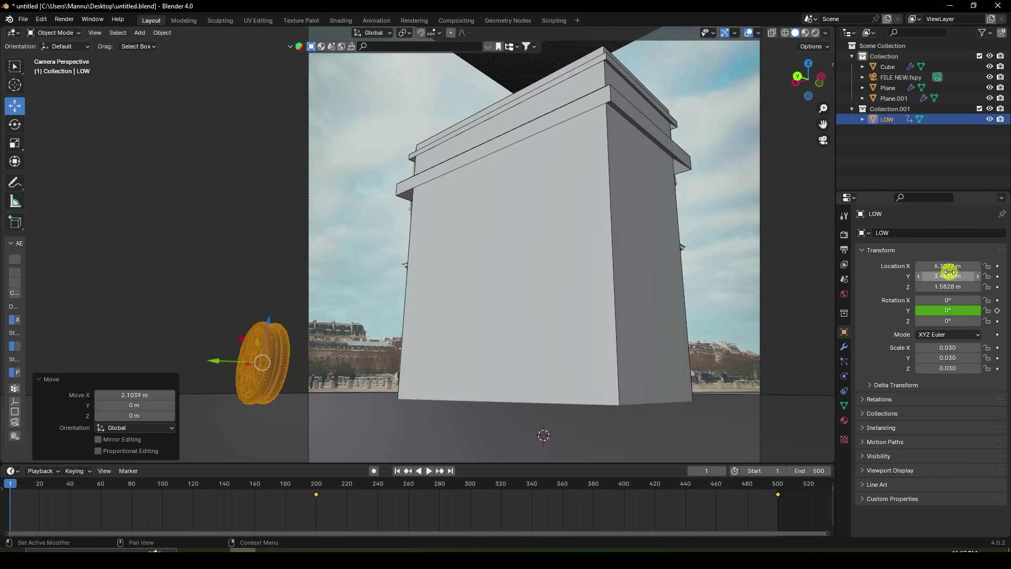
left_click_drag(938, 267, 863, 398)
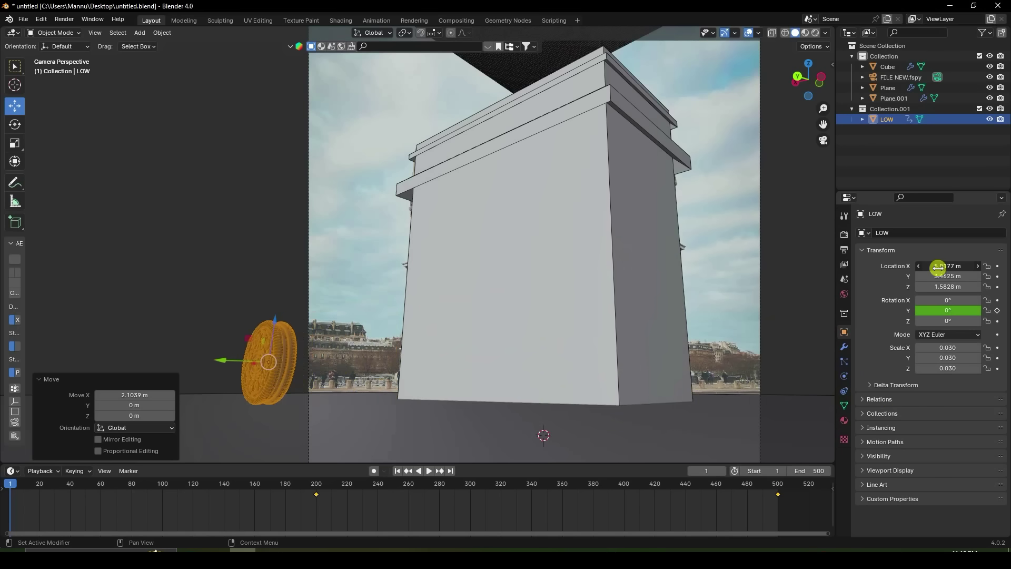
key("Return")
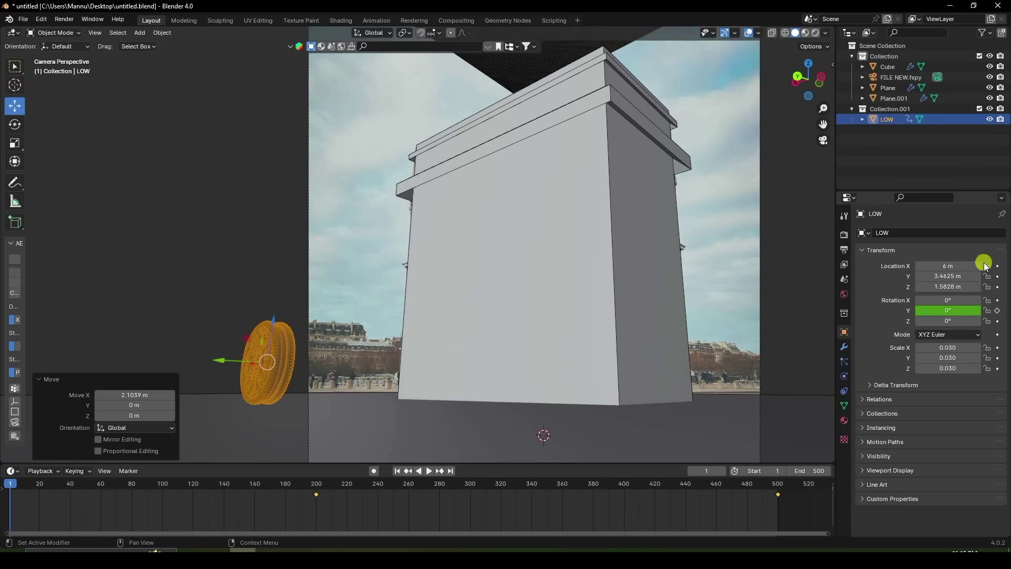
Step: At frame 500, keyframe Location X at -7 m, then return to frame 1
left_click(452, 471)
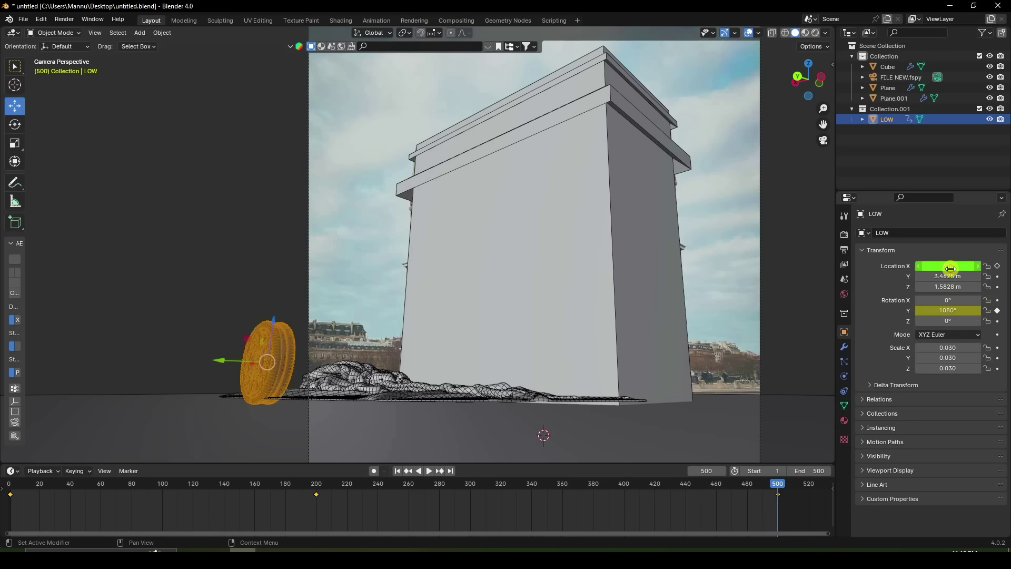
left_click_drag(950, 268, 266, 417)
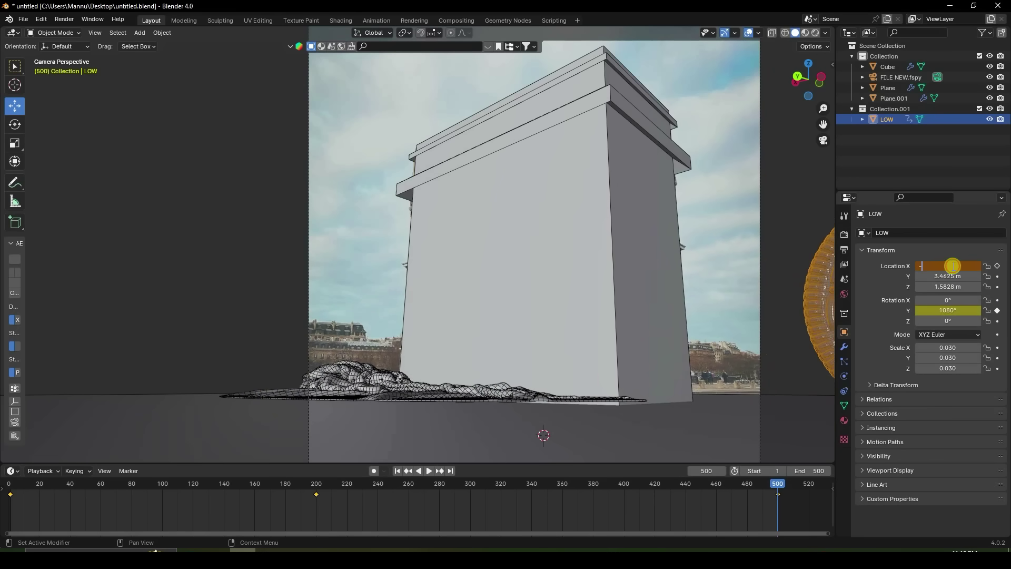
key("Return")
left_click(997, 266)
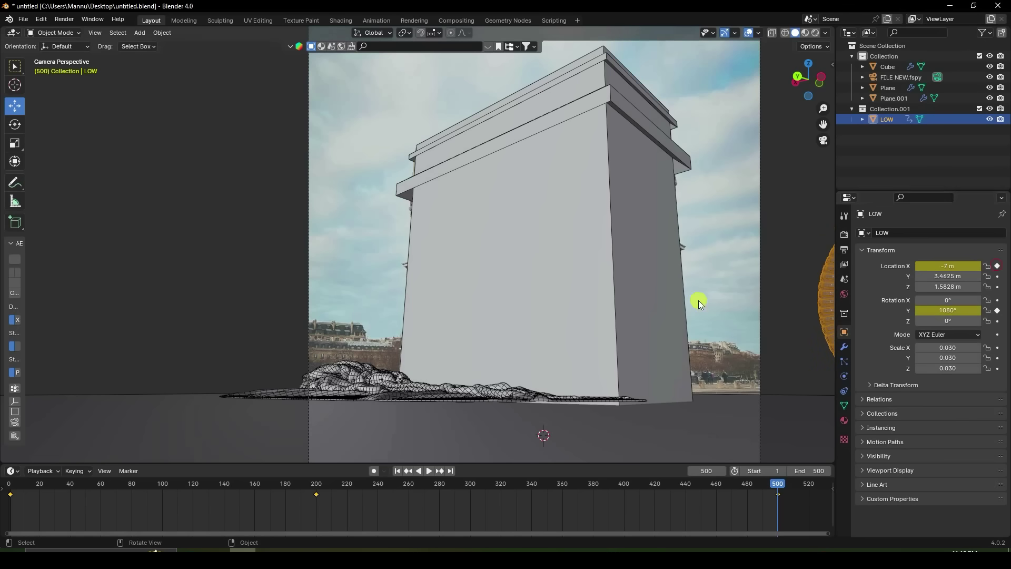
left_click(398, 472)
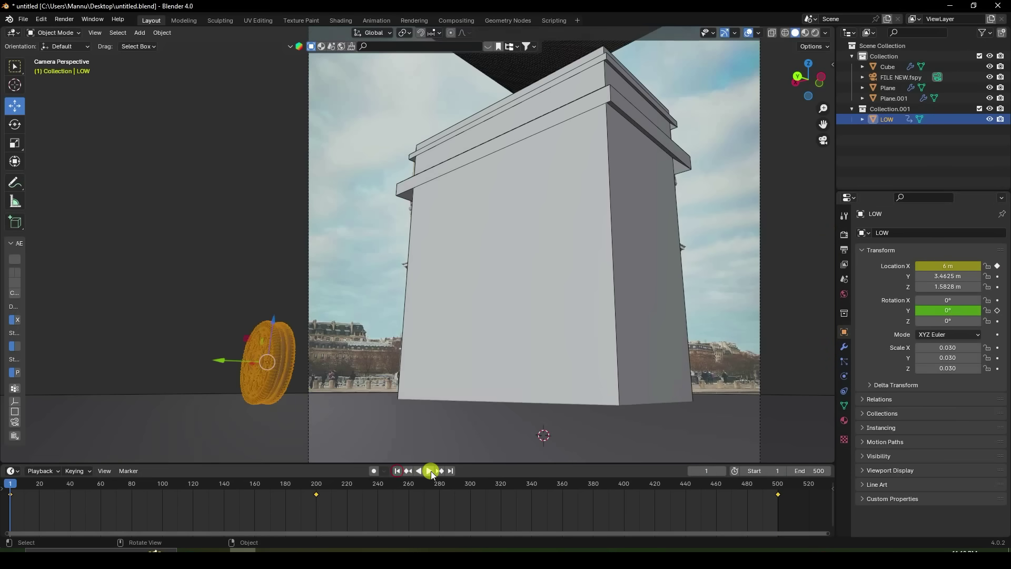
Step: Play the cookie animation to review it, then stop playback
left_click(431, 471)
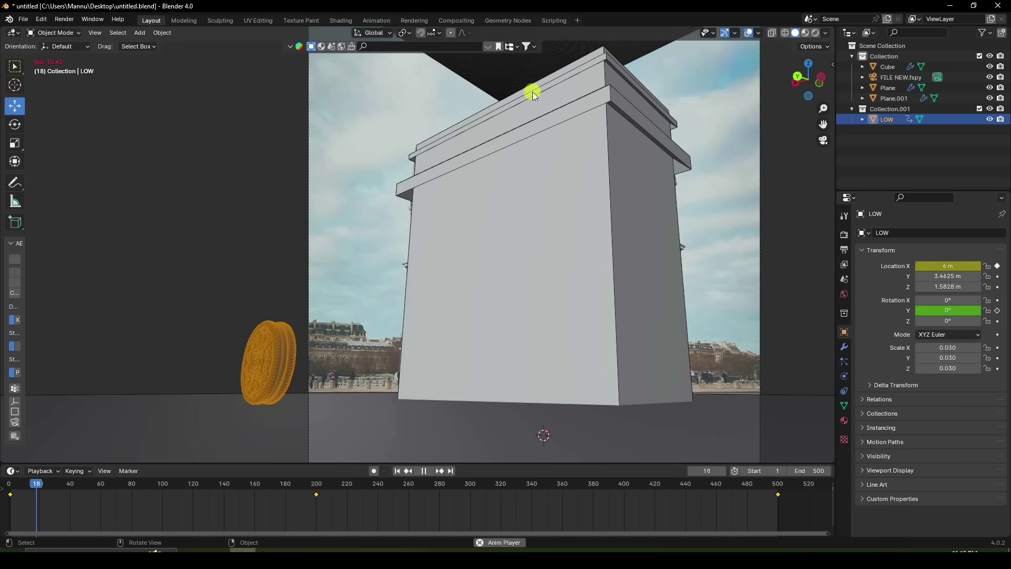
scroll(532, 91, "down", 3)
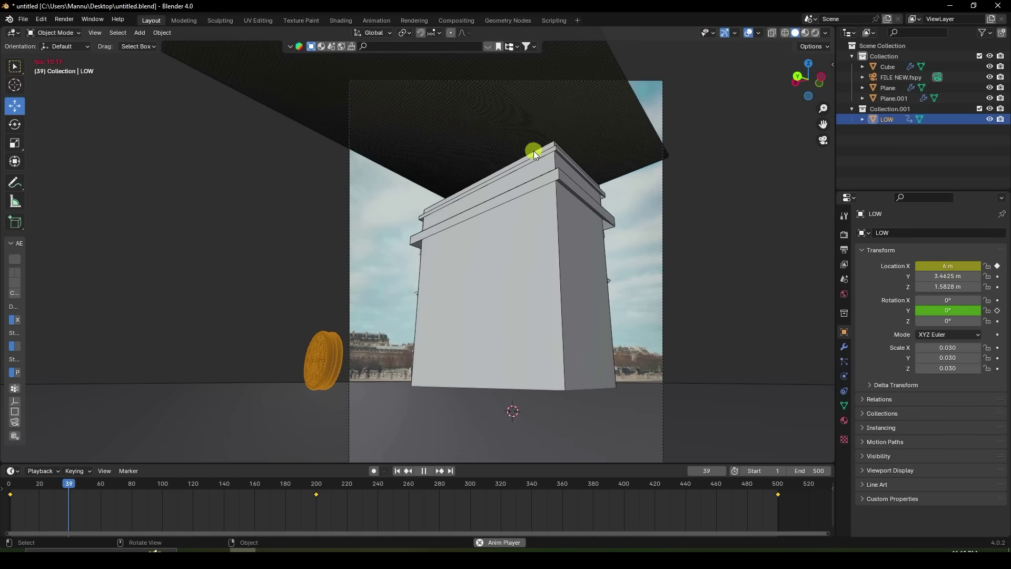
scroll(532, 150, "up", 2)
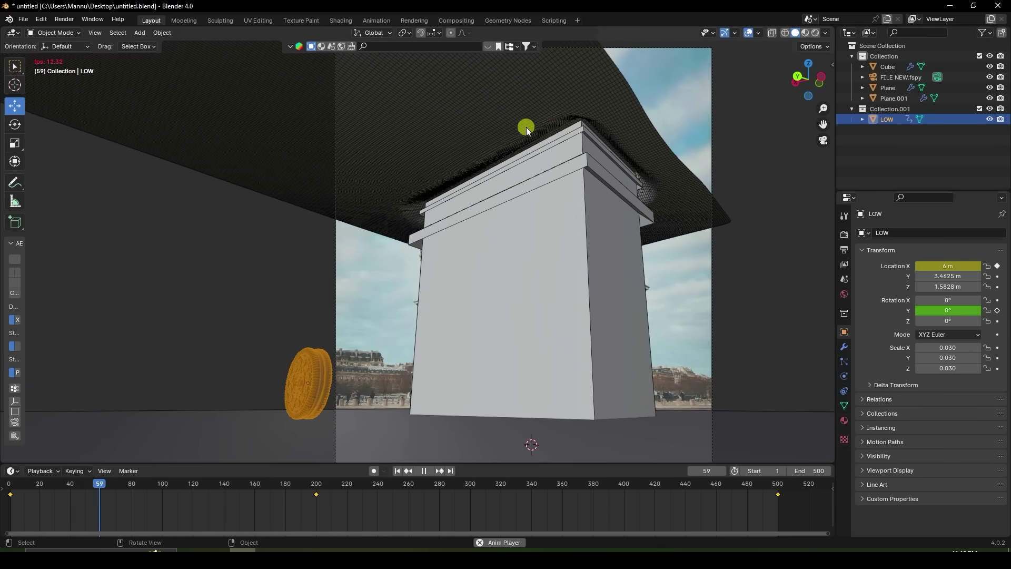
left_click(424, 470)
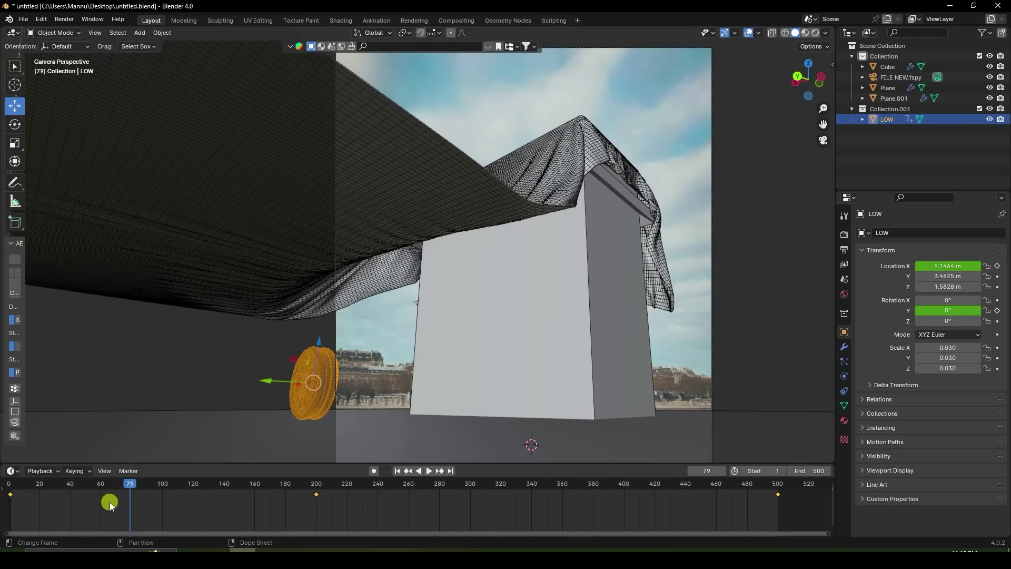
Step: Box-select the first keyframe in the timeline, then replay from frame 1
key("b")
left_click_drag(6, 490, 320, 508)
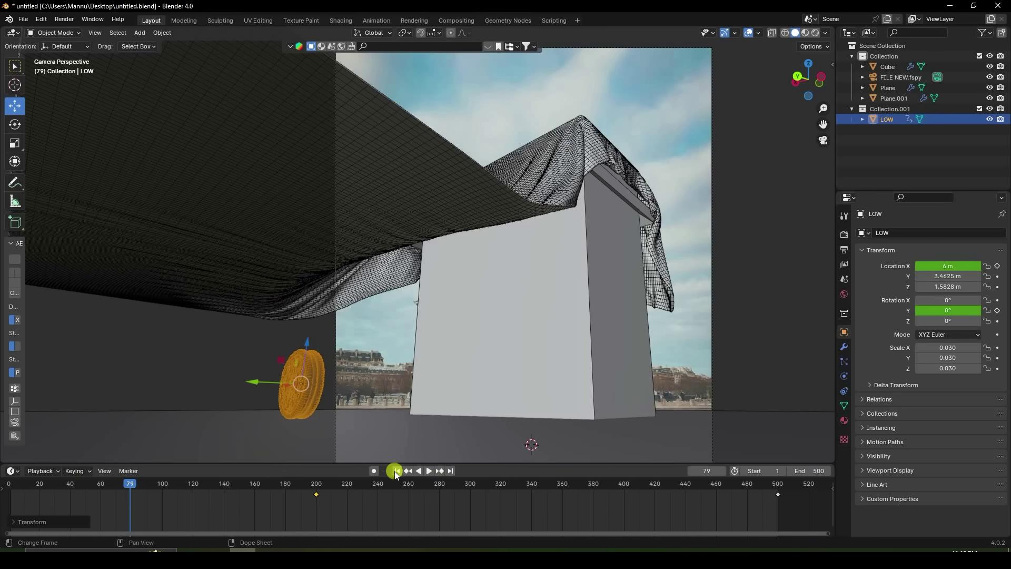
left_click(396, 471)
left_click(429, 471)
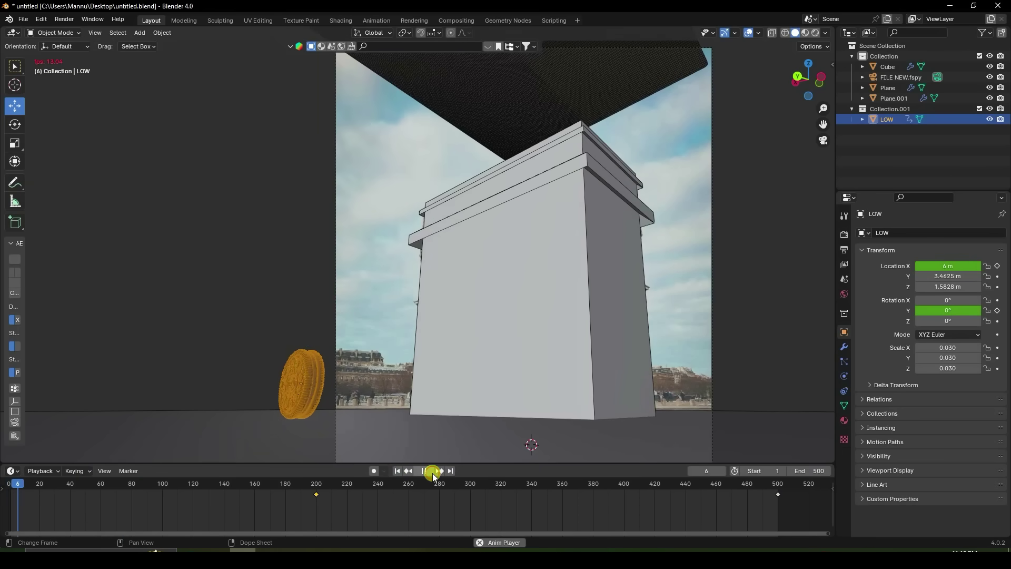
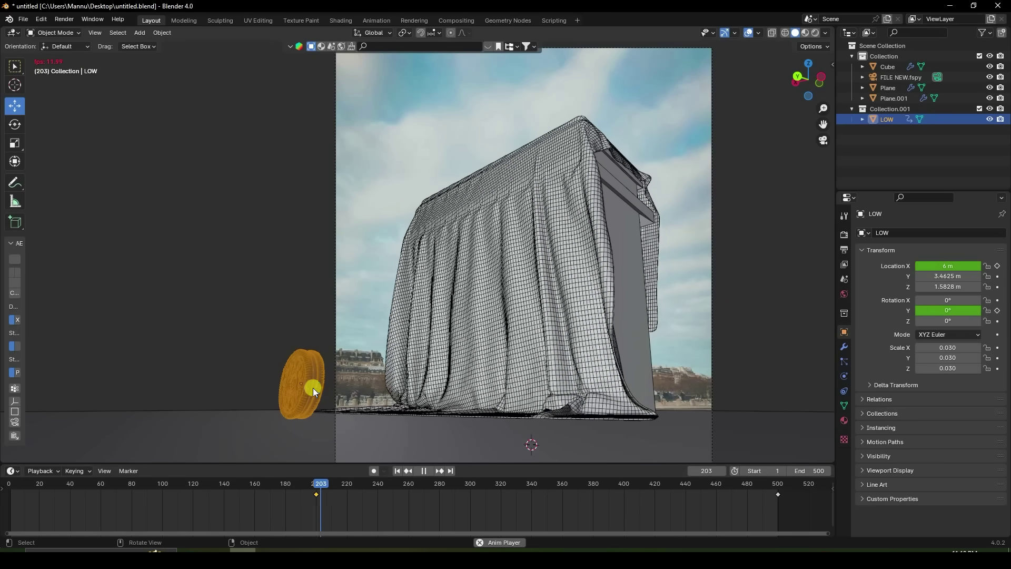
Step: Stop playback, check the keyframes at frames 200 and 500, and rewind to frame 1
scroll(322, 400, "up", 2)
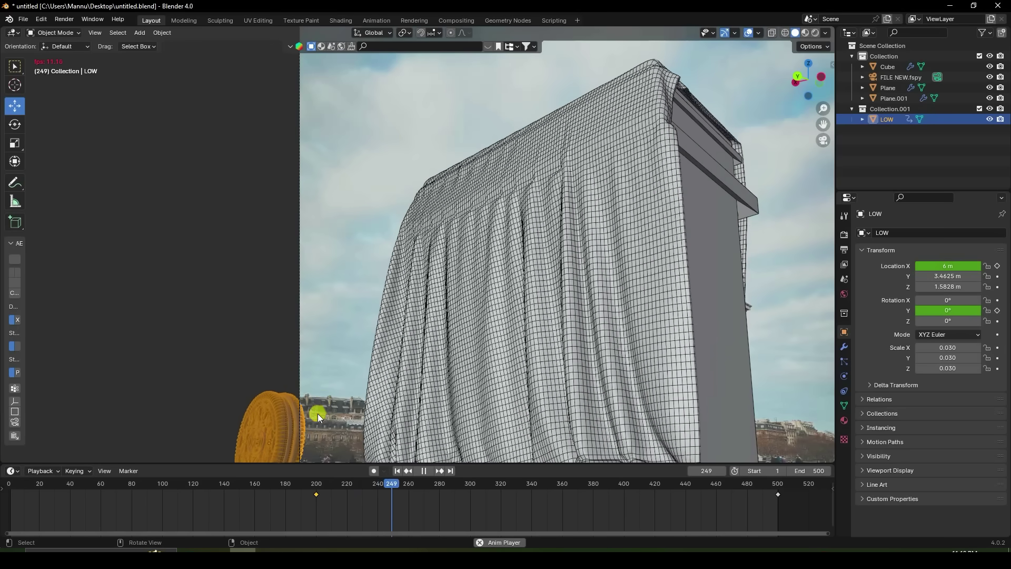
scroll(316, 385, "down", 4)
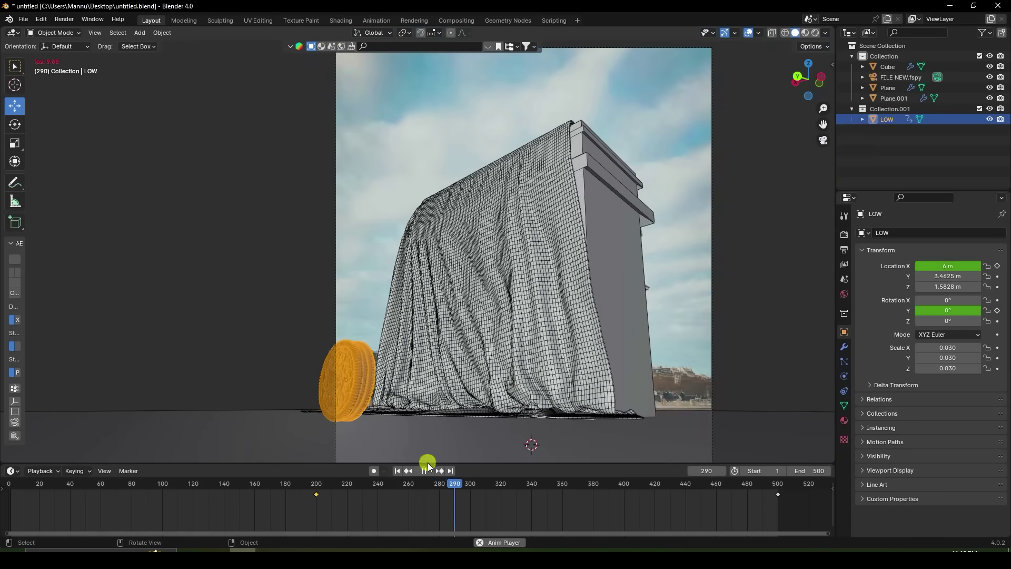
left_click(424, 470)
left_click(407, 471)
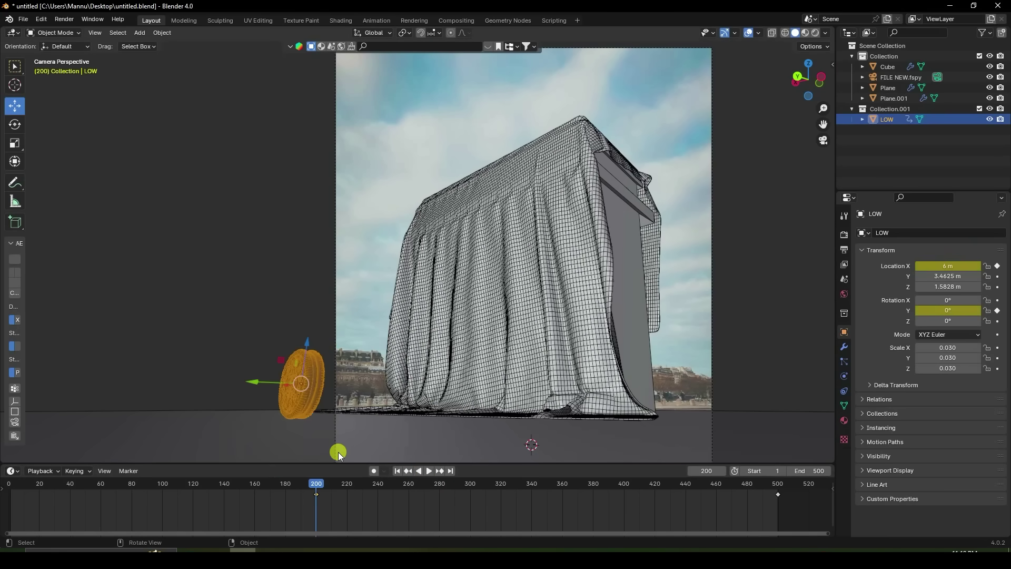
left_click(451, 472)
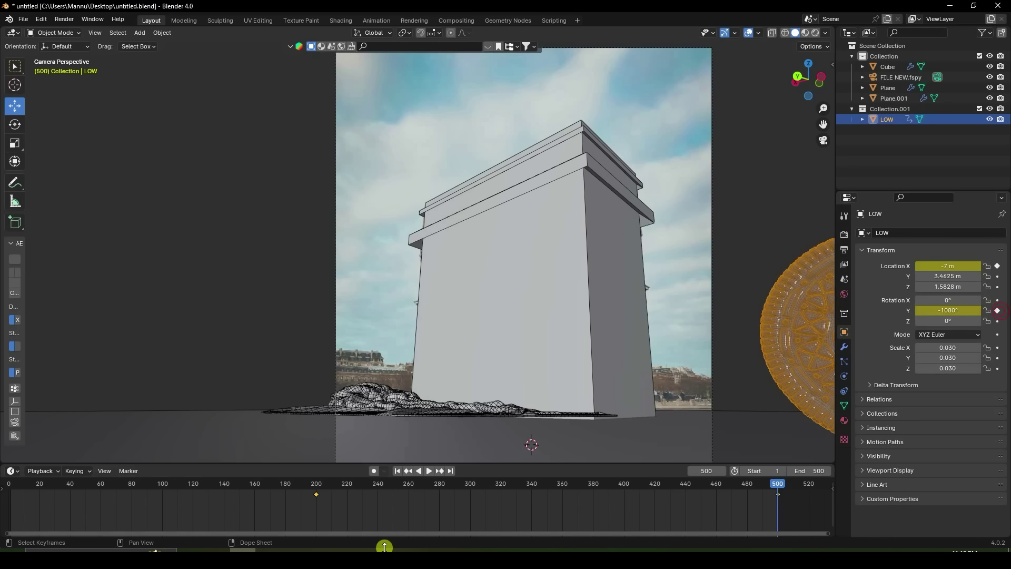
left_click(398, 472)
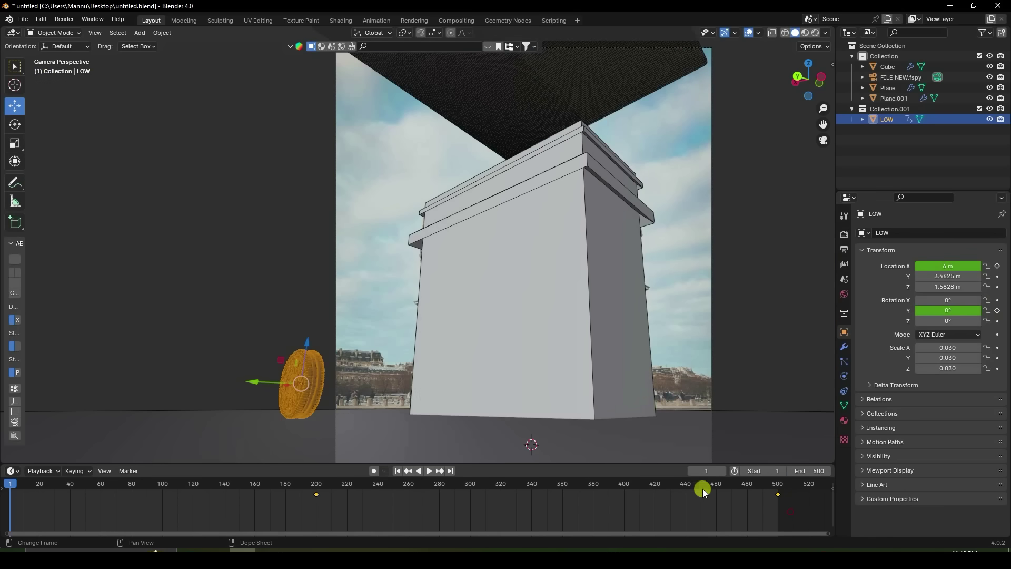
Step: Set the cookie's selected roll keyframes to Linear interpolation
left_click_drag(790, 512, 297, 477)
key("t")
left_click(277, 479)
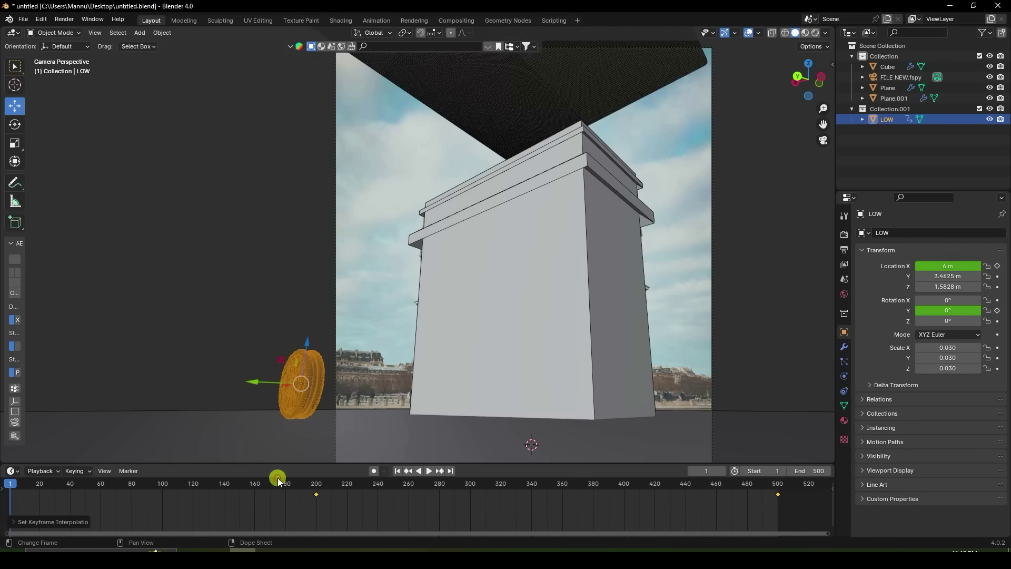
Step: Play the animation from frame 1, turn off the Wireframe overlay, then stop playback
left_click(398, 471)
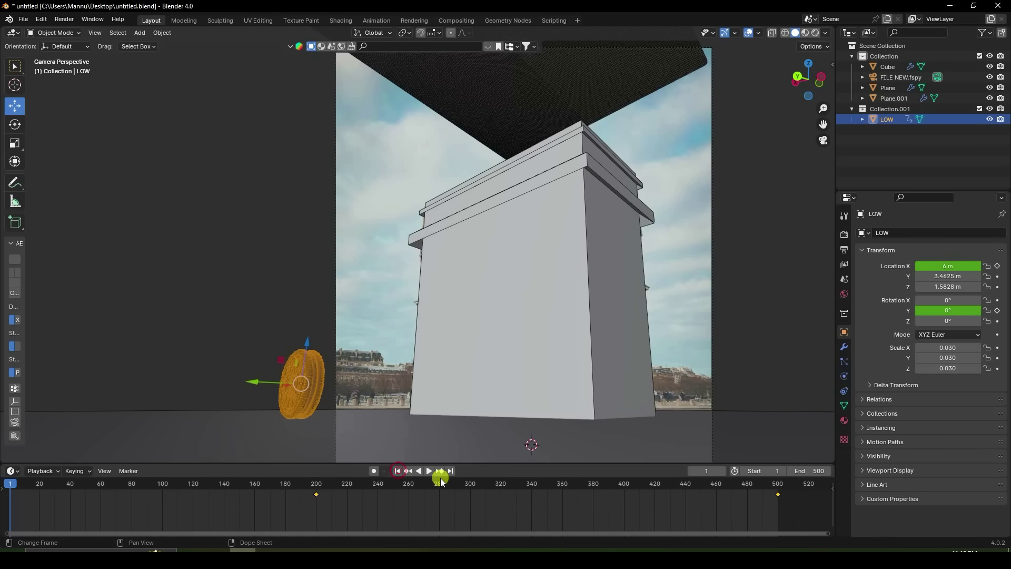
left_click(430, 471)
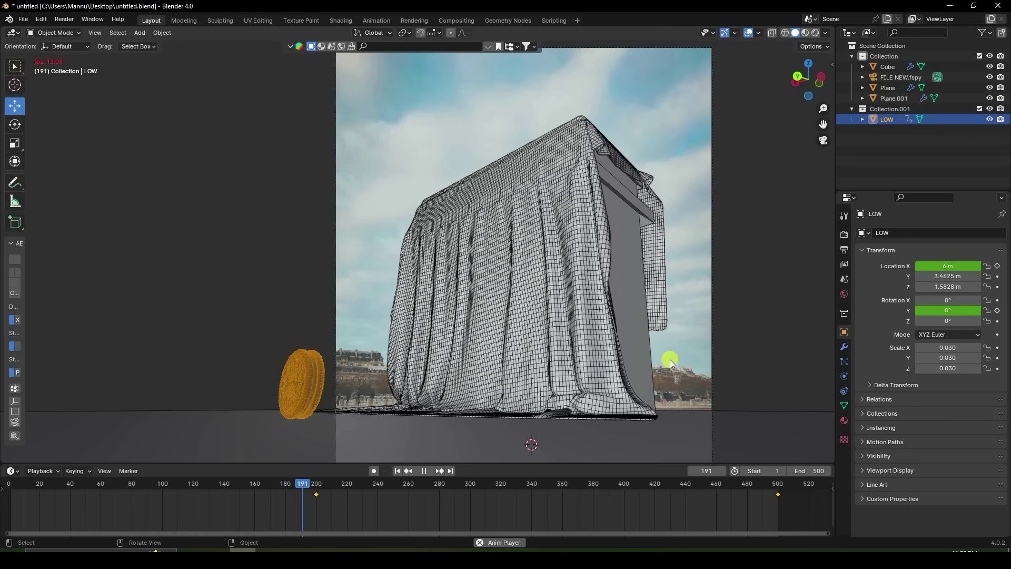
scroll(330, 413, "up", 1)
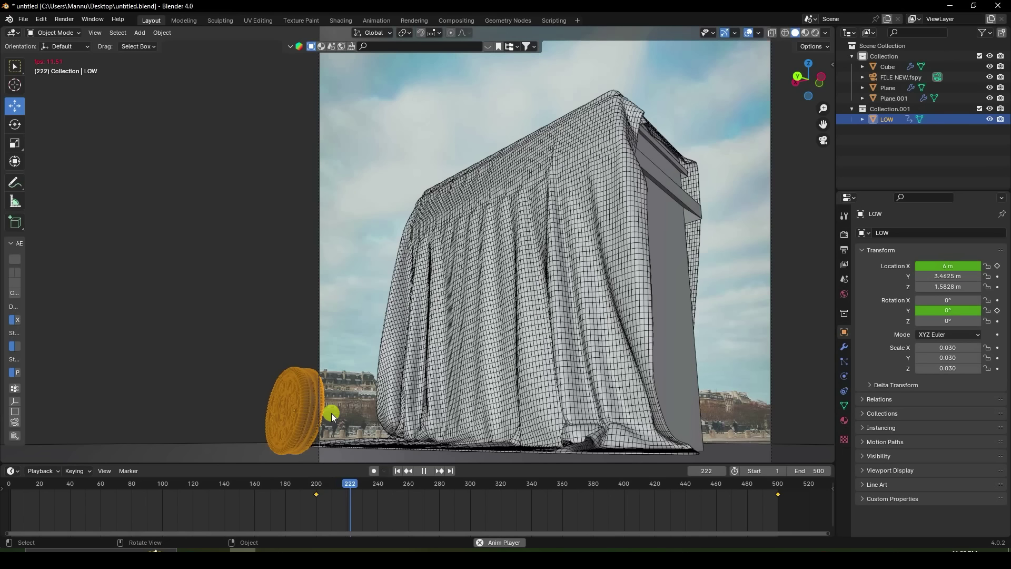
left_click(883, 138)
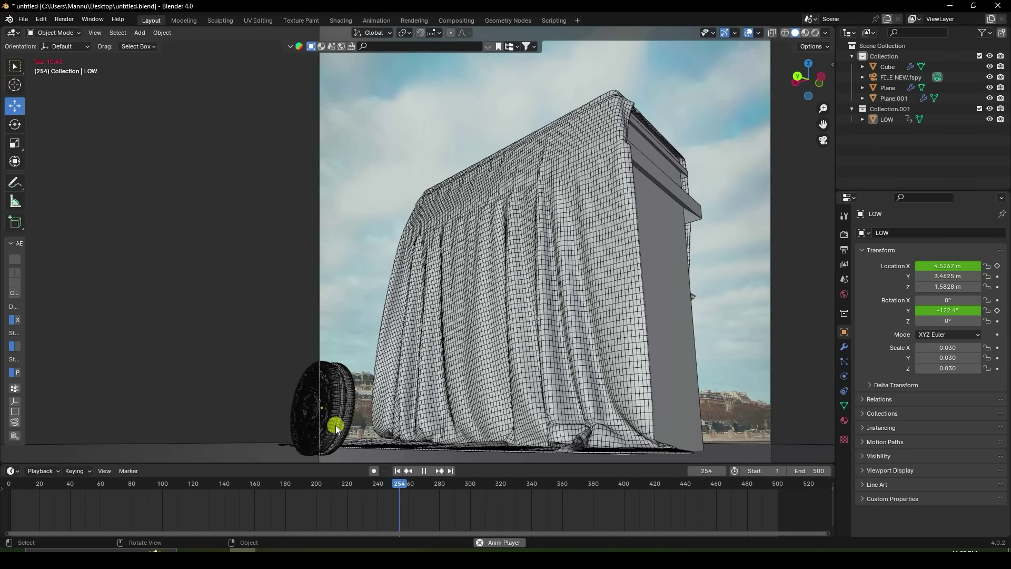
left_click(760, 33)
left_click(696, 213)
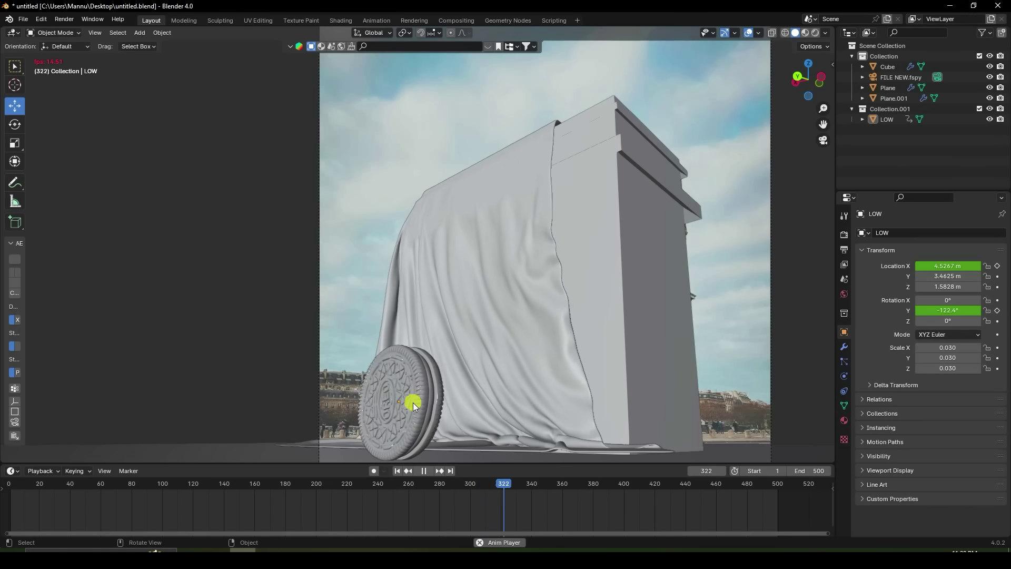
left_click(424, 471)
Step: At frame 1, paste a first cookie copy beside the original, about 1.5 m along X
key("shift+Left")
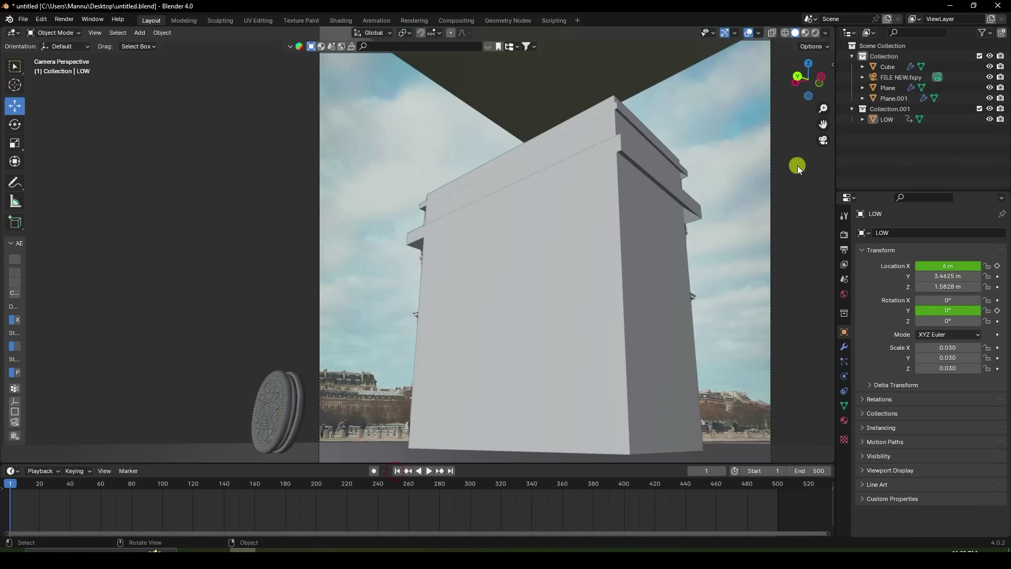
scroll(392, 325, "down", 3)
middle_click_drag(393, 325, 362, 341)
scroll(351, 277, "up", 3)
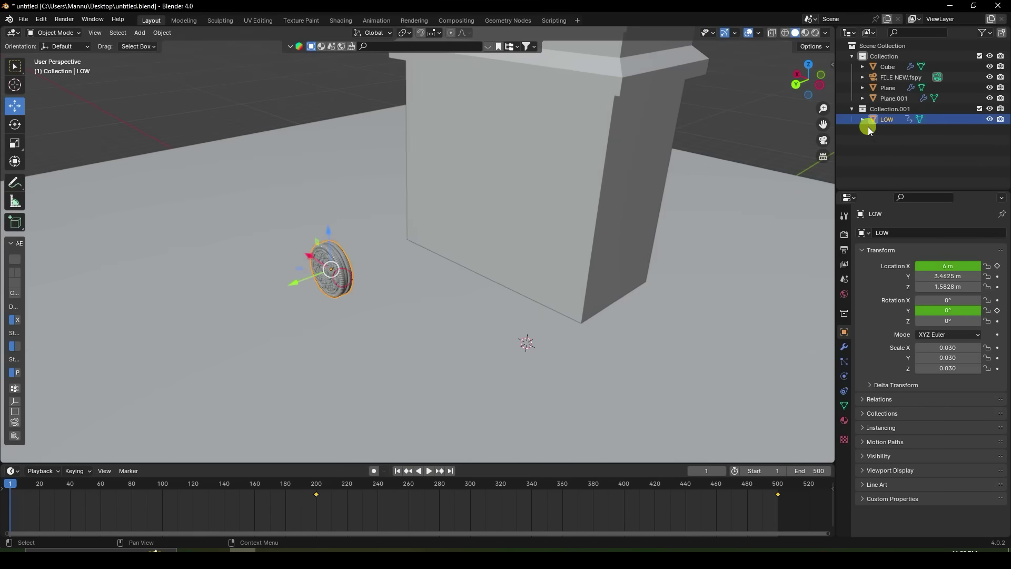
right_click(882, 121)
left_click(844, 123)
key("ctrl+c")
key("ctrl+v")
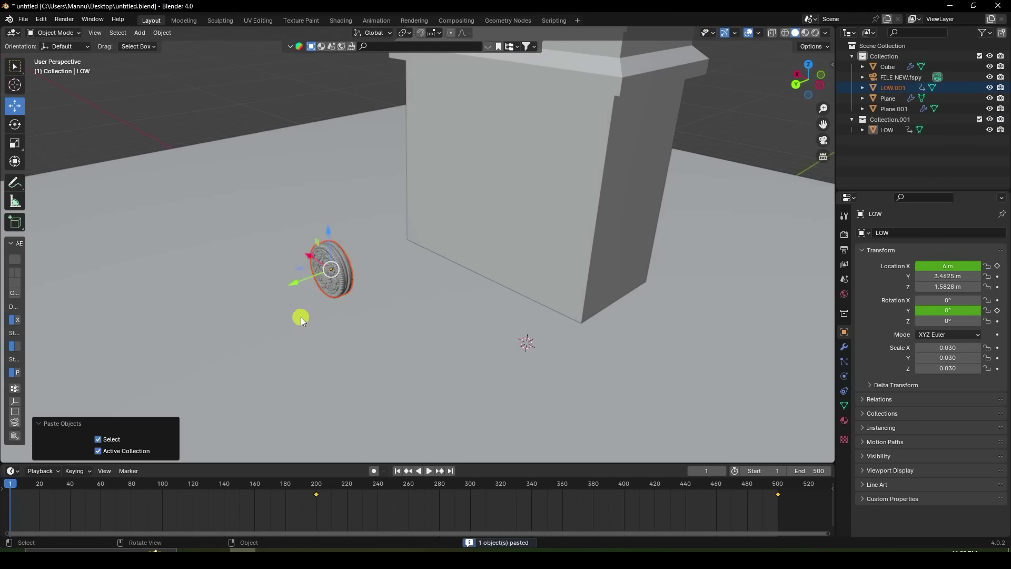
left_click_drag(315, 276, 318, 307)
middle_click_drag(318, 306, 369, 312)
left_click_drag(276, 332, 226, 334)
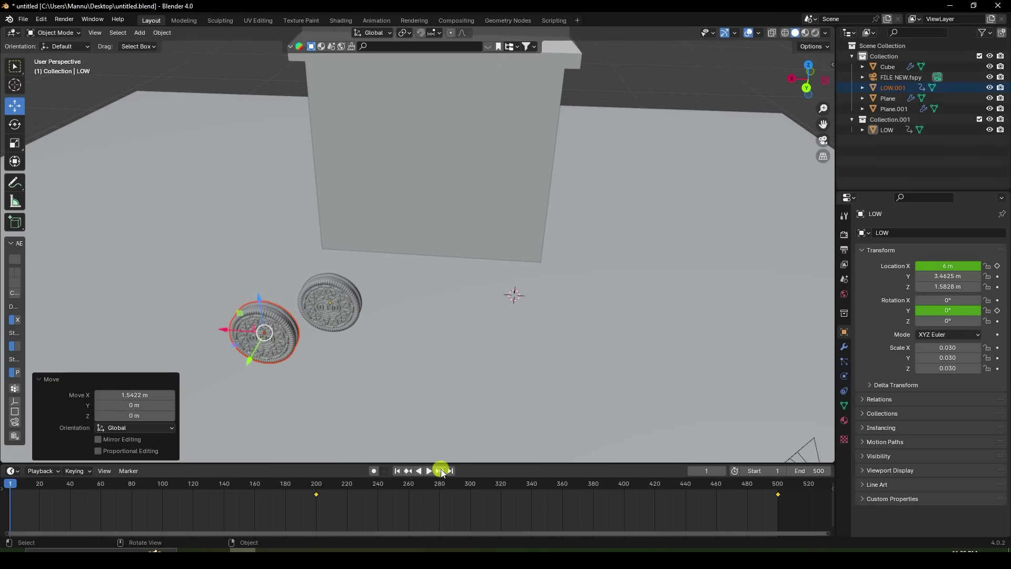
Step: At frame 200, move LOW.001 about 1.8 m along X and keyframe its X location
left_click(440, 471)
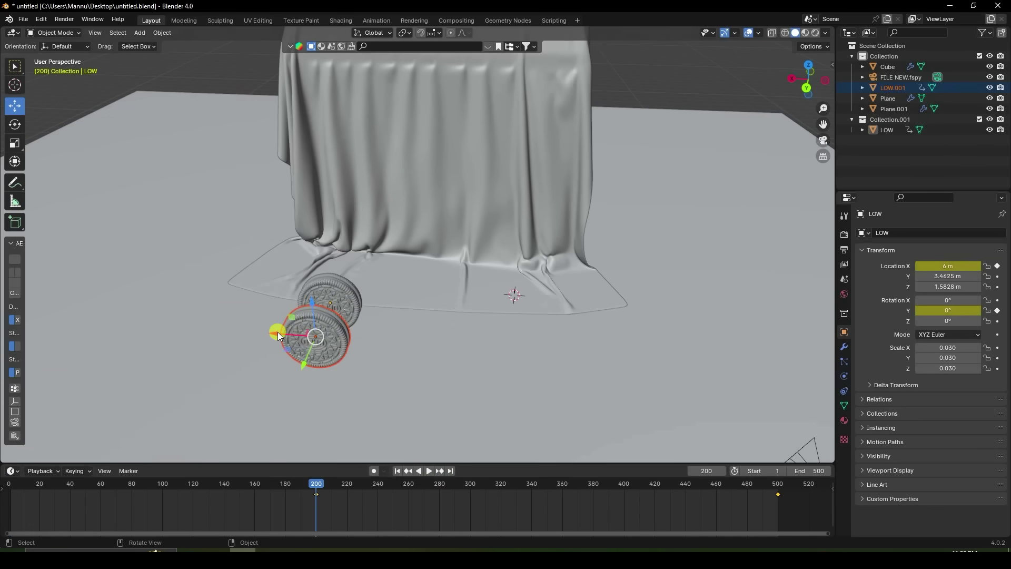
left_click_drag(277, 332, 519, 327)
left_click(996, 267)
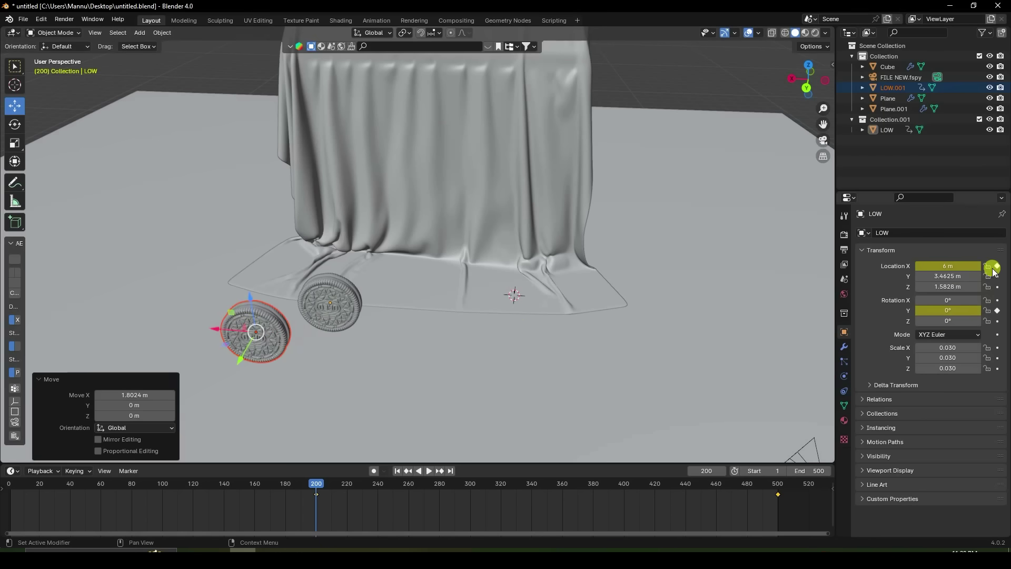
left_click(894, 87)
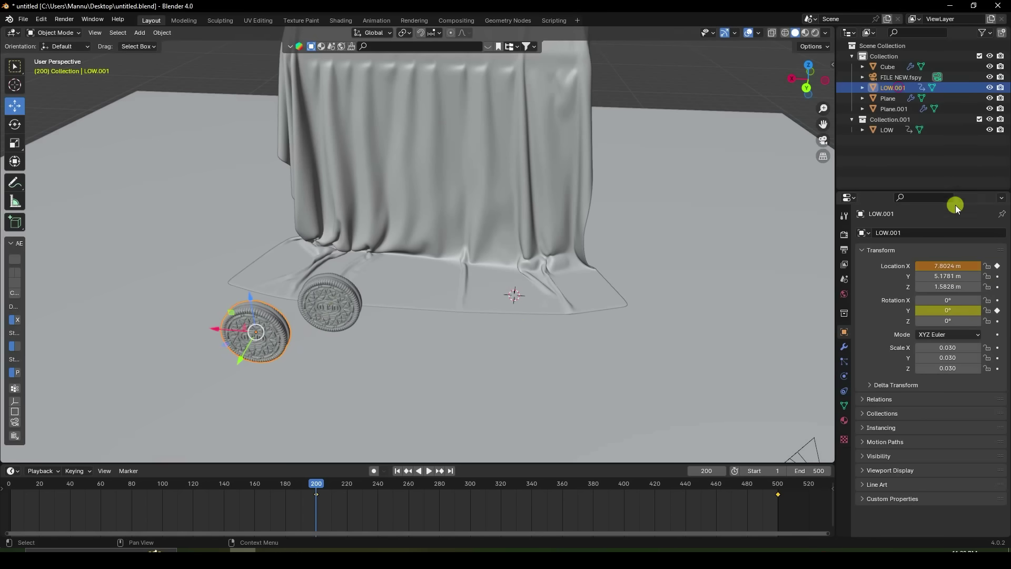
left_click(997, 267)
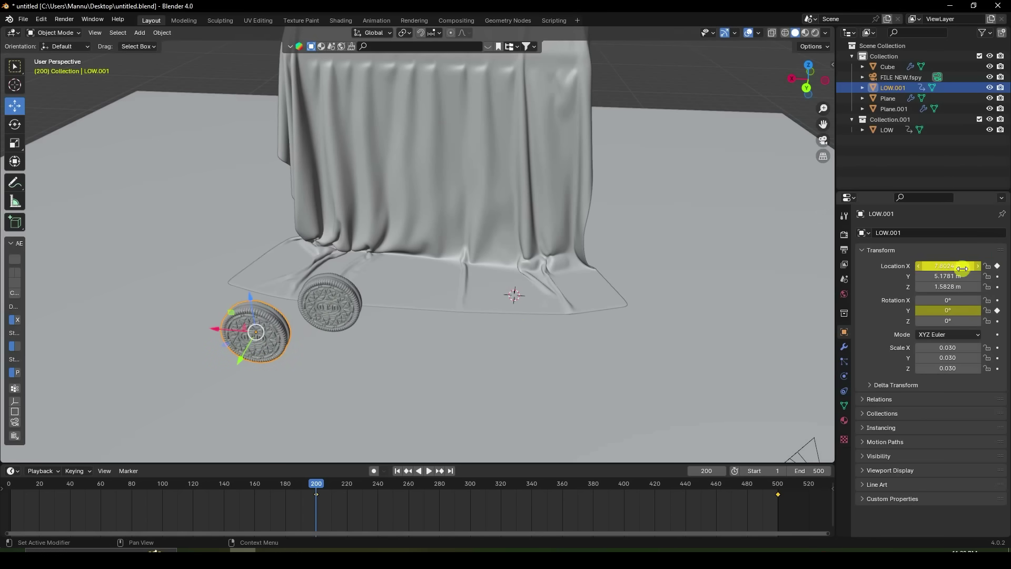
Step: Paste a second copy, LOW.002, move it along Y and keyframe its X location
middle_click_drag(311, 437, 230, 340)
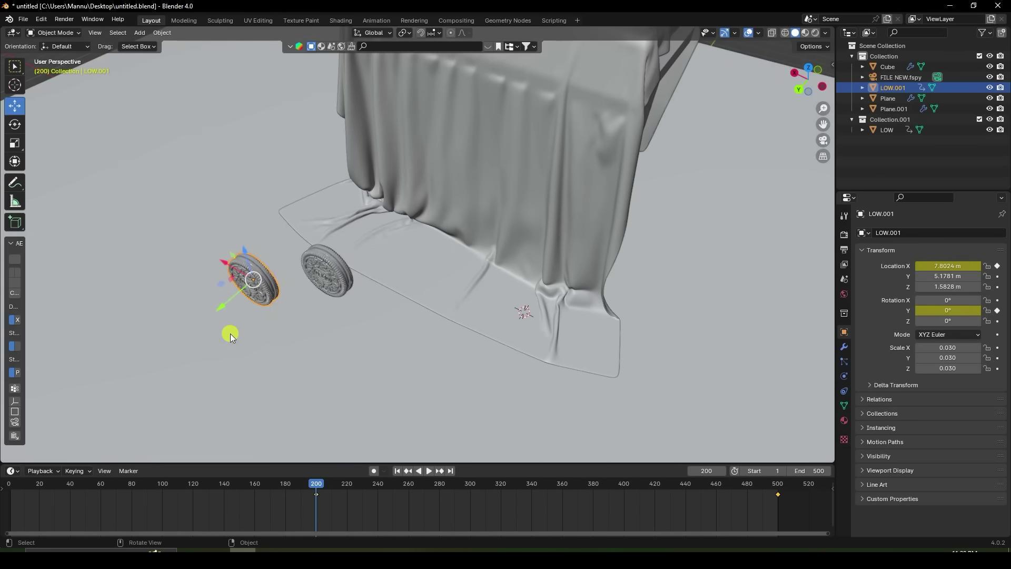
key("ctrl+c")
key("ctrl+v")
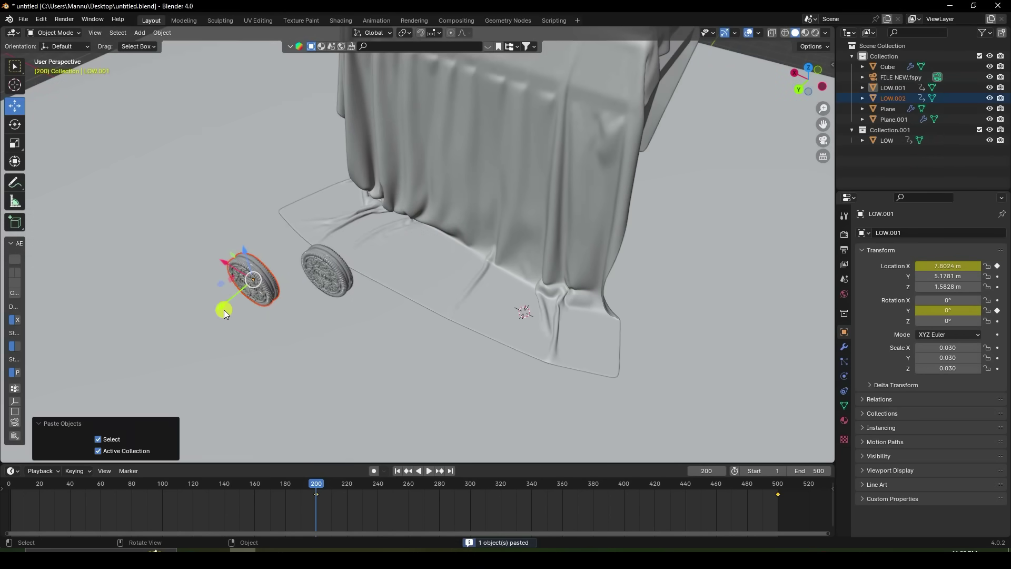
left_click_drag(222, 307, 219, 200)
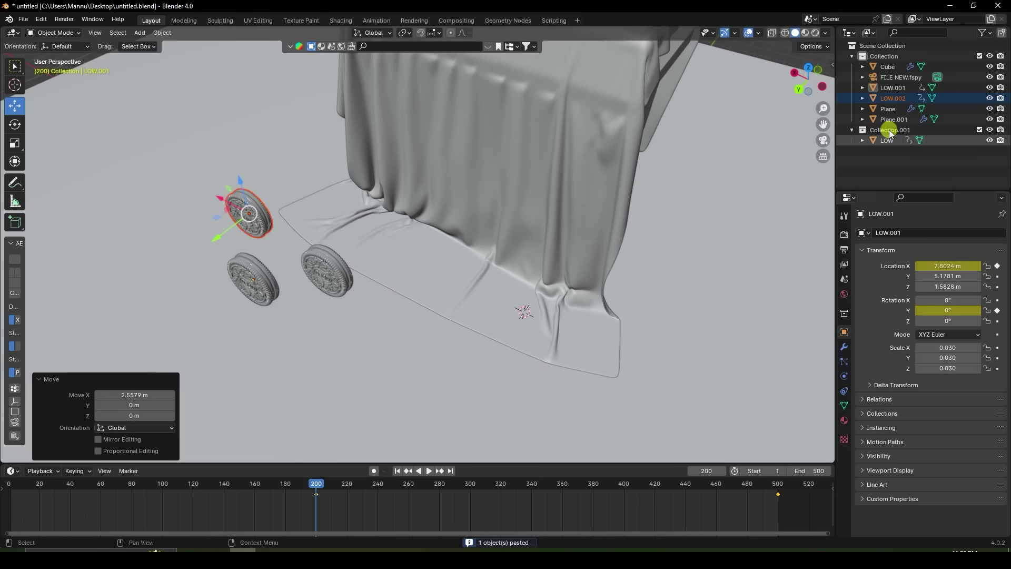
left_click(893, 98)
left_click(995, 267)
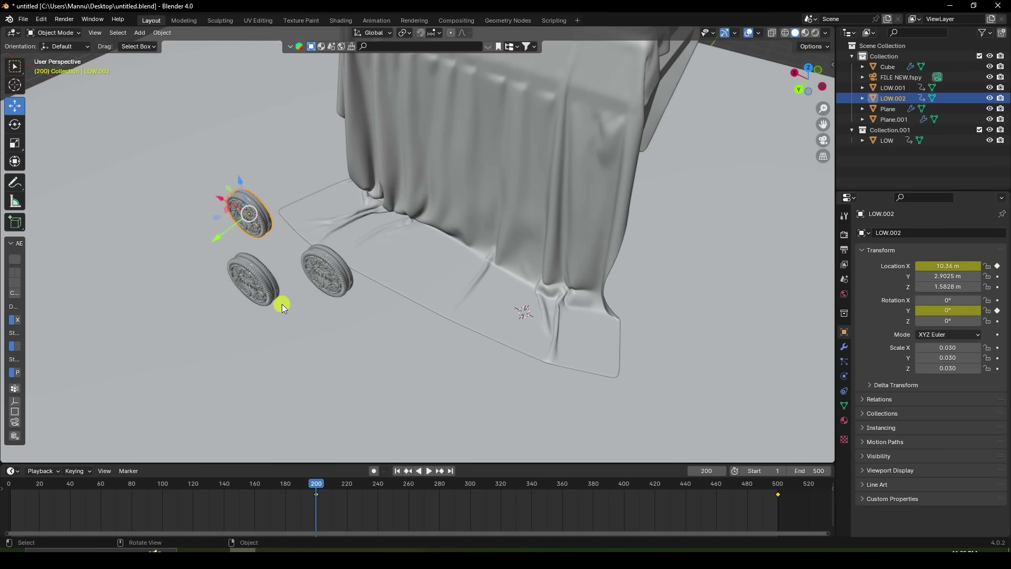
Step: Paste LOW.003, shift it along Y and about 1.5 m along X, and keyframe X location
middle_click_drag(324, 218, 293, 268)
scroll(371, 282, "up", 2)
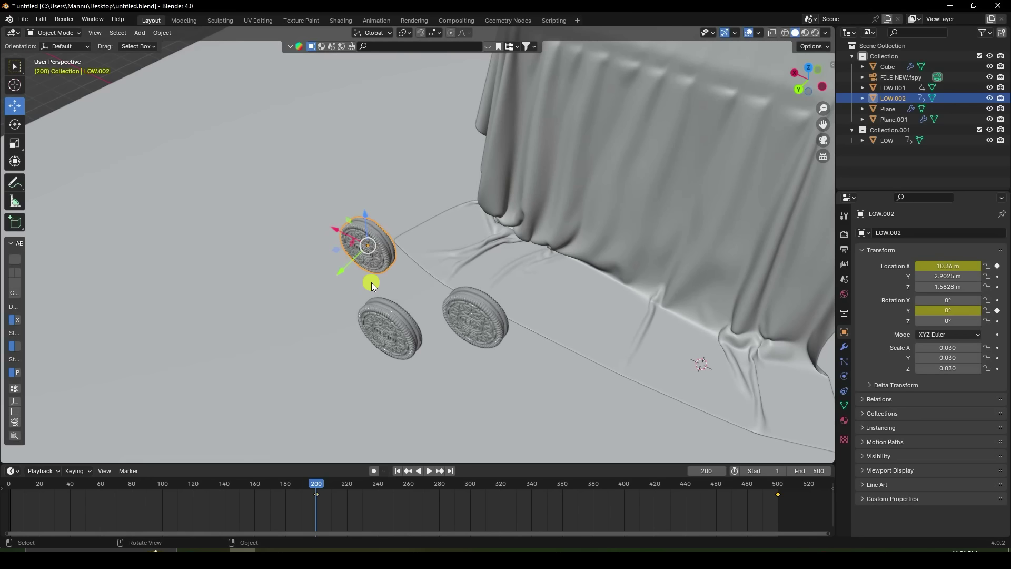
key("ctrl+c")
key("ctrl+v")
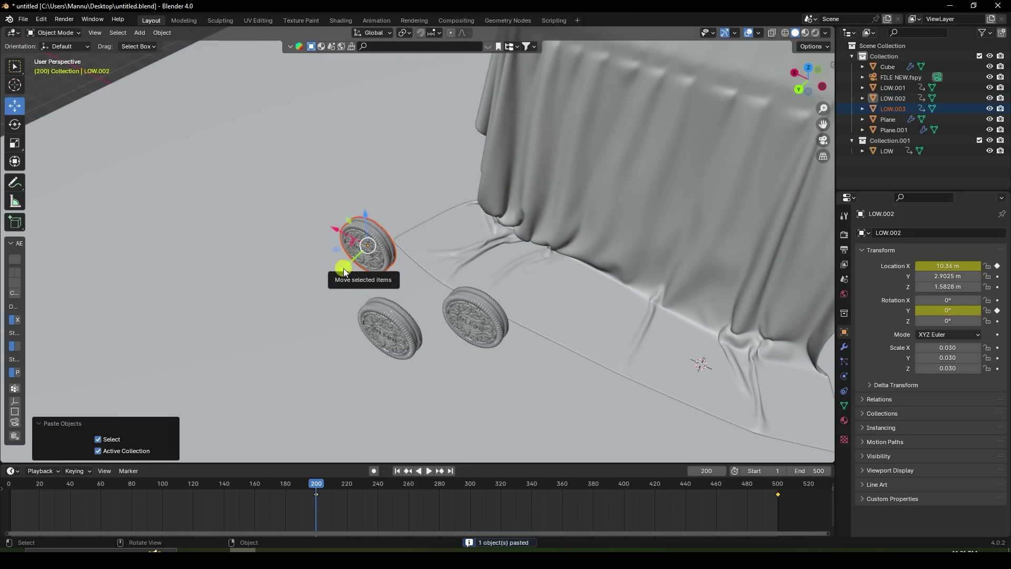
left_click(898, 107)
left_click_drag(343, 271, 301, 272)
left_click_drag(291, 270, 247, 255)
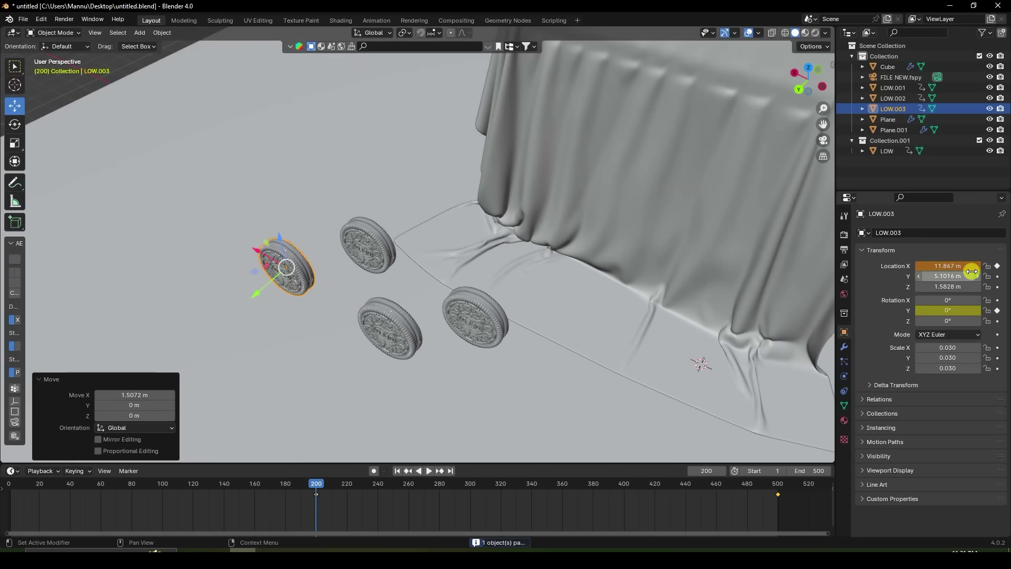
left_click(998, 266)
Step: Paste LOW.004, move it along X, and keyframe its X location
middle_click_drag(396, 277, 384, 283)
key("ctrl+c")
key("ctrl+v")
key("g")
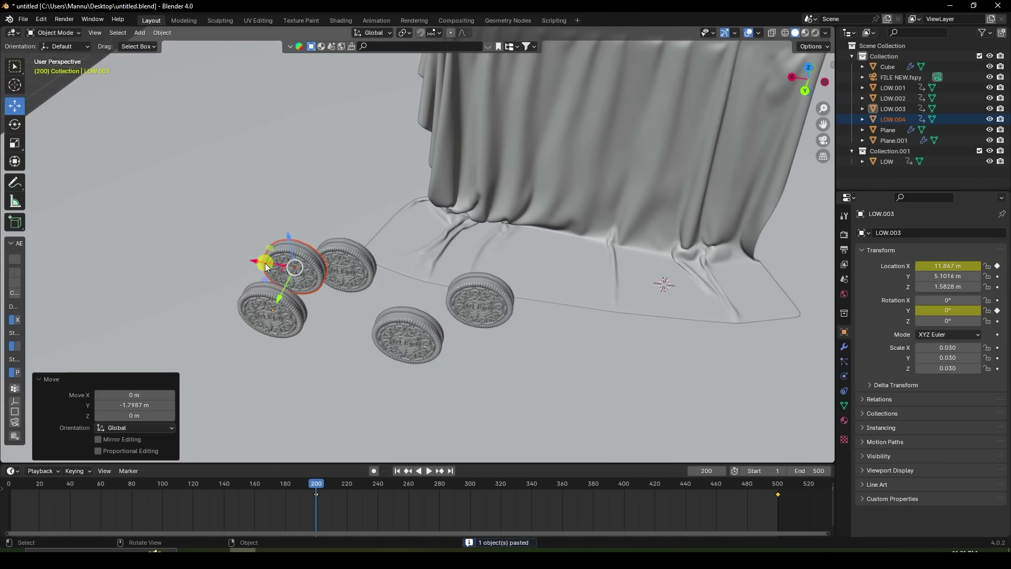
key("x")
left_click(239, 262)
left_click(893, 119)
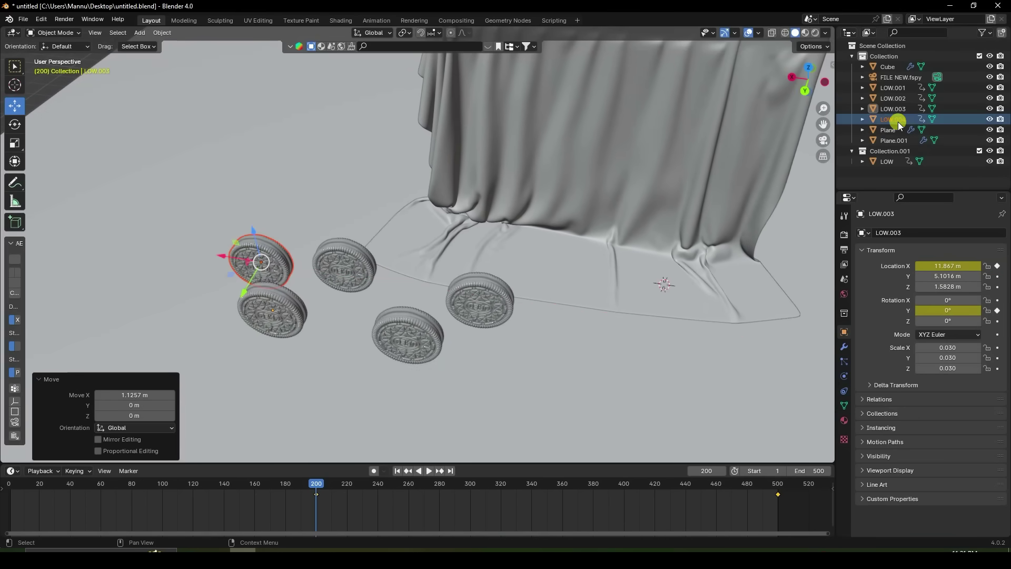
left_click(998, 265)
Step: Paste LOW.005, move it along Y, keyframe its X location, and return to camera view
middle_click_drag(527, 316, 429, 328)
key("ctrl+c")
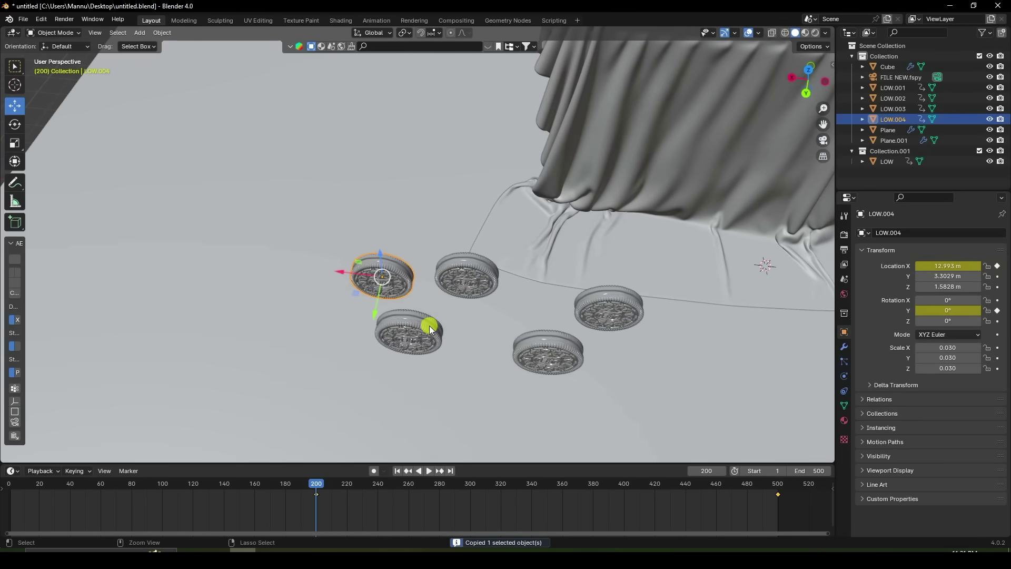
key("ctrl+v")
key("g")
key("x")
key("y")
left_click(289, 335)
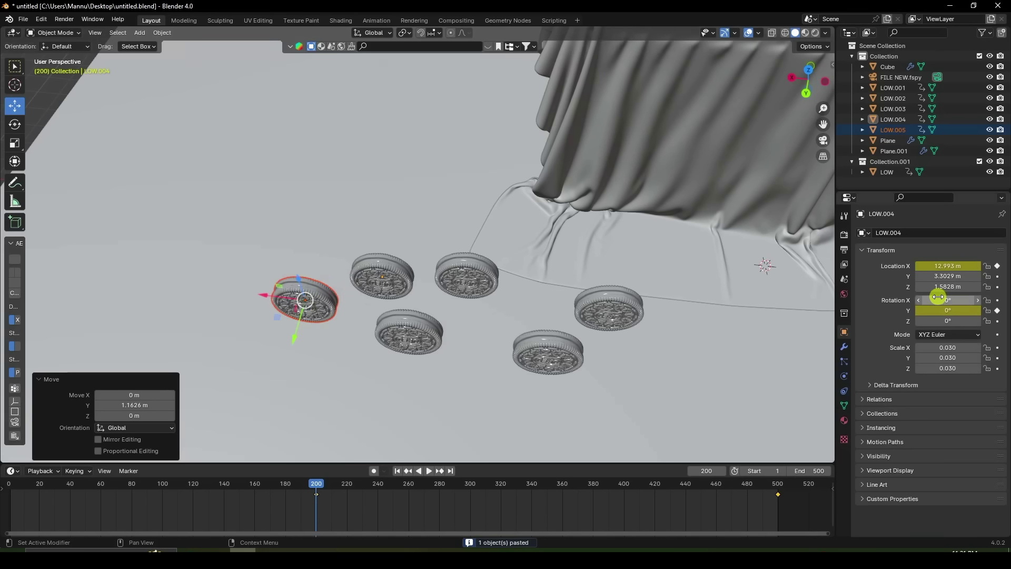
left_click(893, 130)
left_click(997, 266)
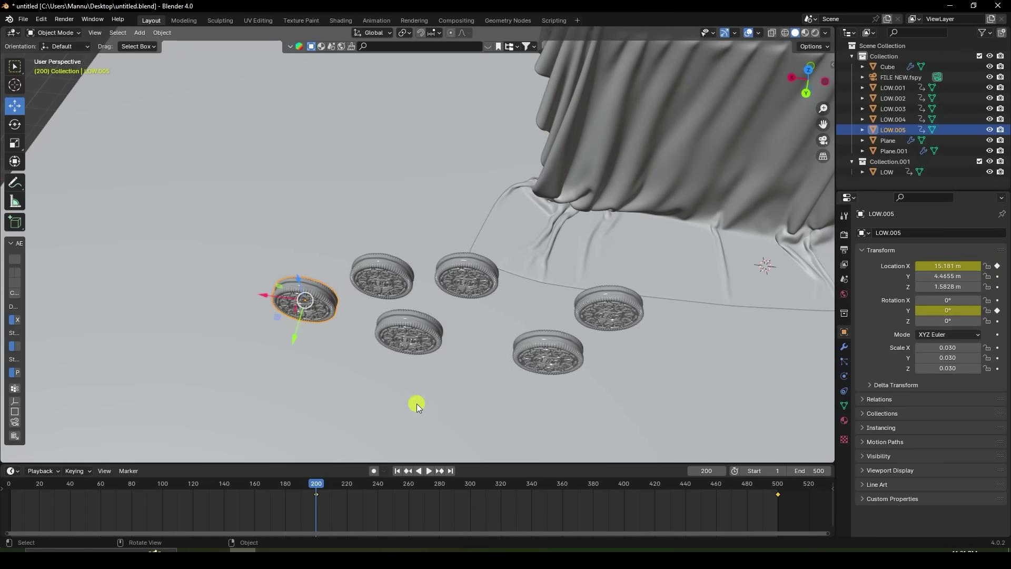
scroll(431, 276, "down", 3)
key("KP_0")
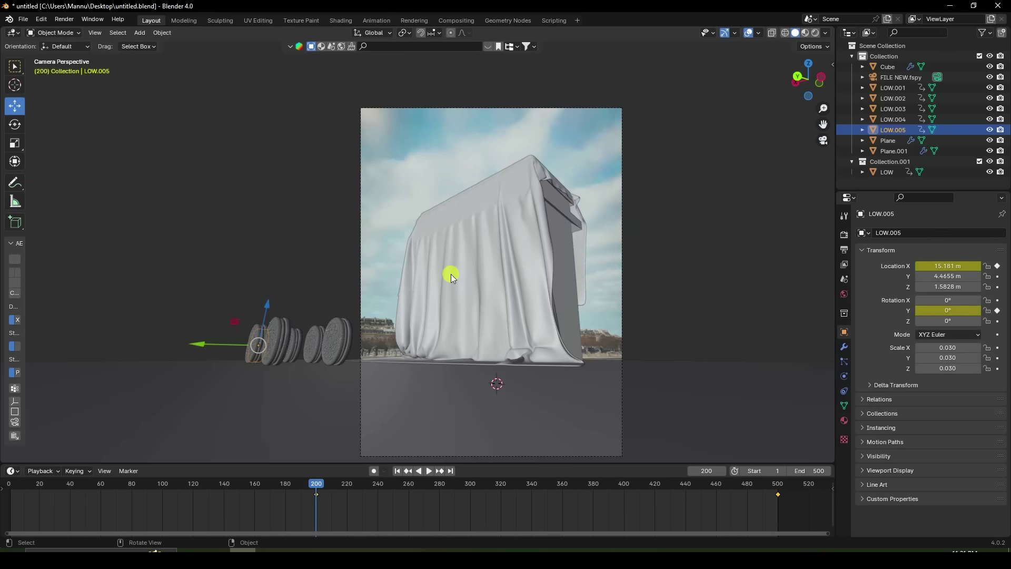
Step: Set the World colour to an Environment Texture loading urban_street_03_4k.exr from the HDRi folder
scroll(474, 348, "up", 2)
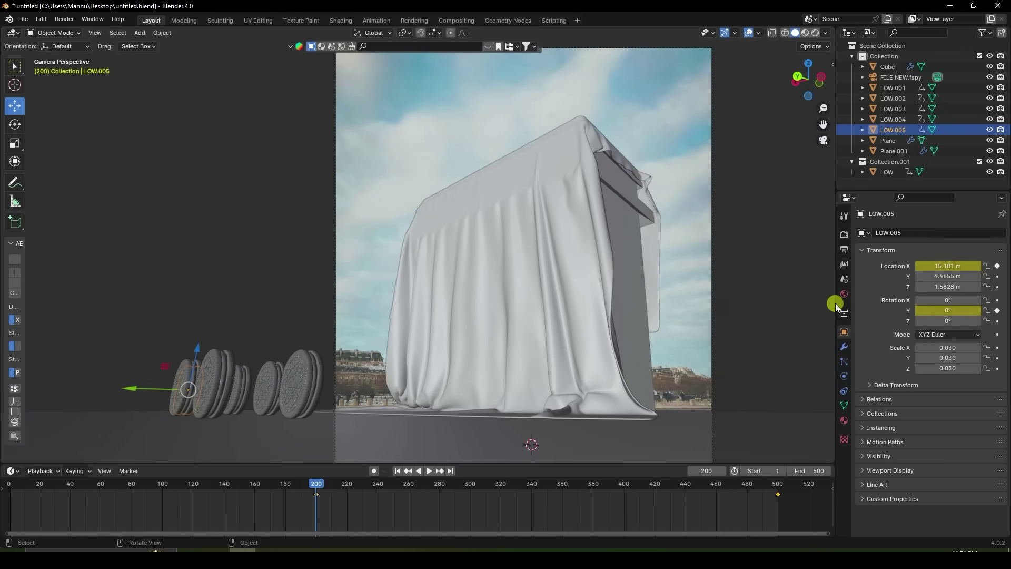
left_click(844, 294)
left_click(920, 304)
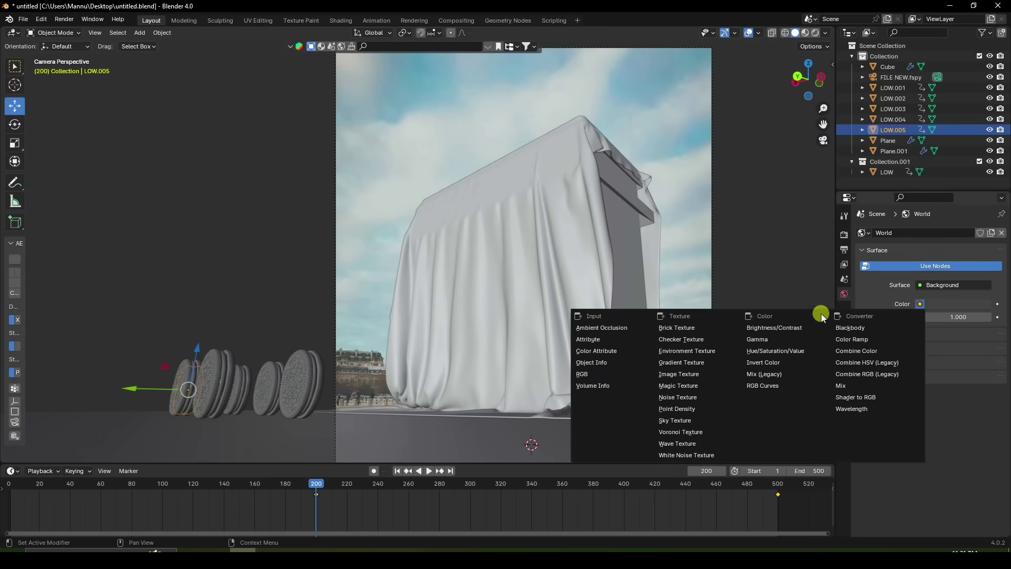
left_click(692, 351)
left_click(961, 317)
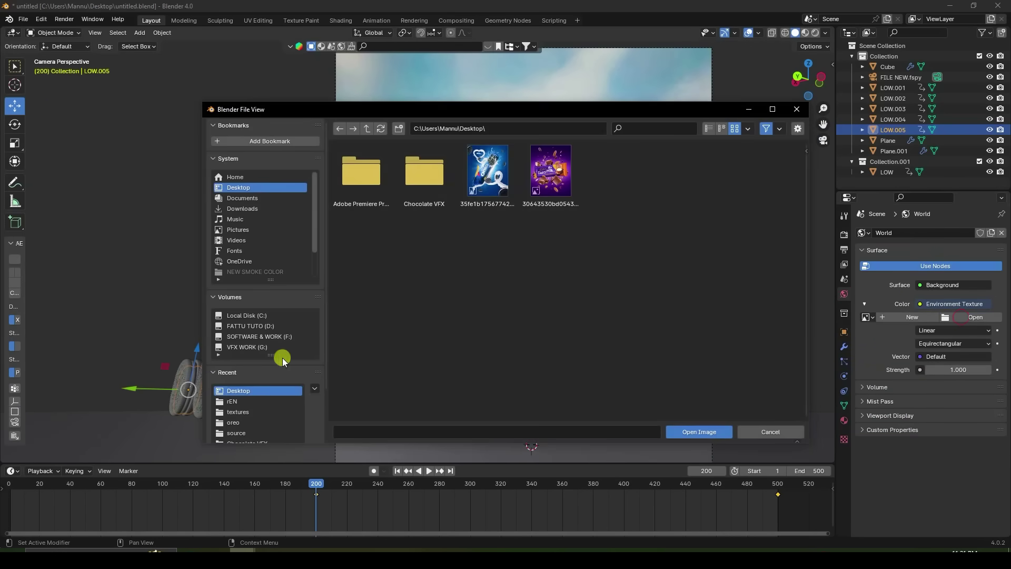
scroll(237, 401, "down", 3)
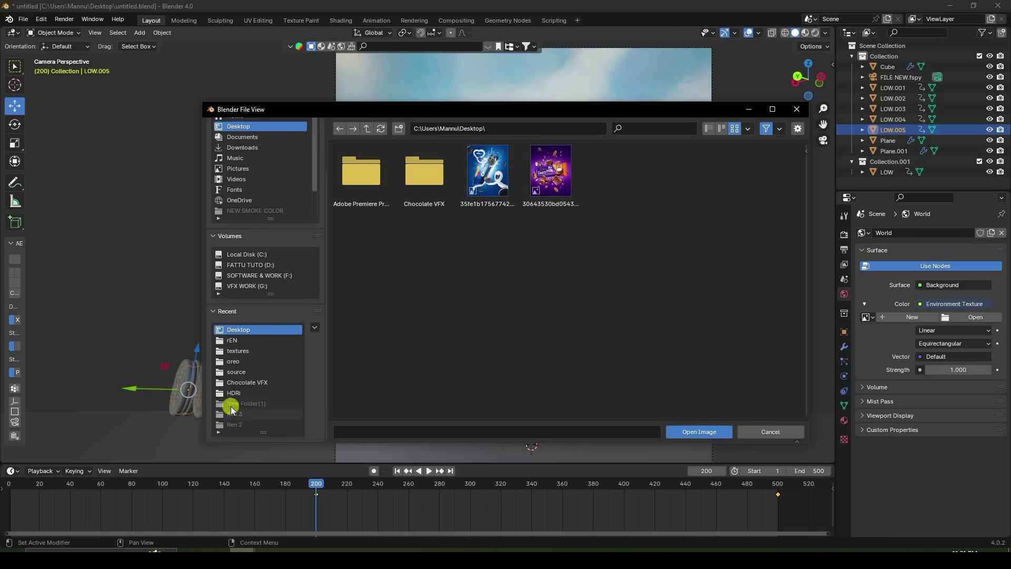
left_click(235, 392)
scroll(535, 258, "down", 6)
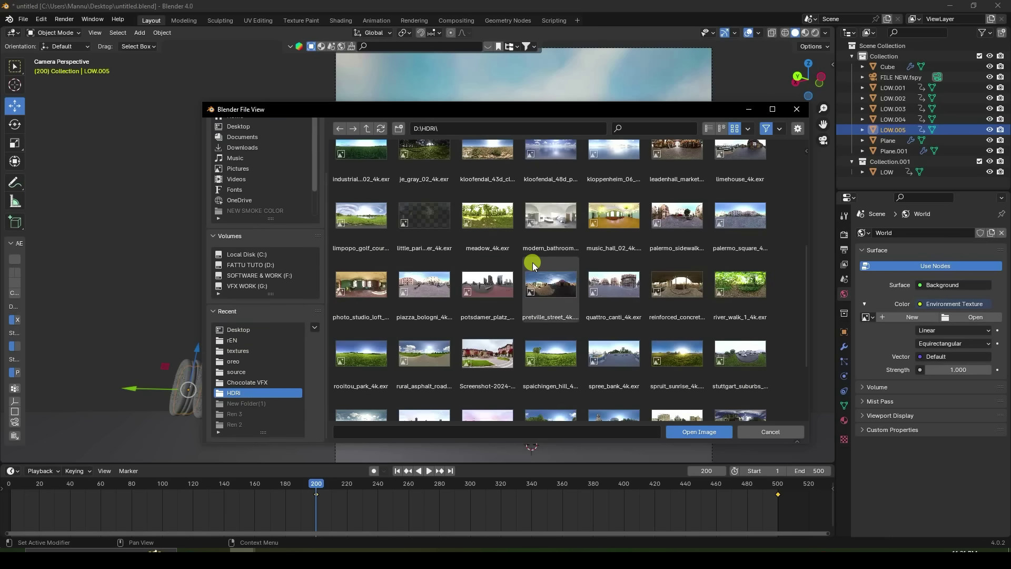
left_click(344, 387)
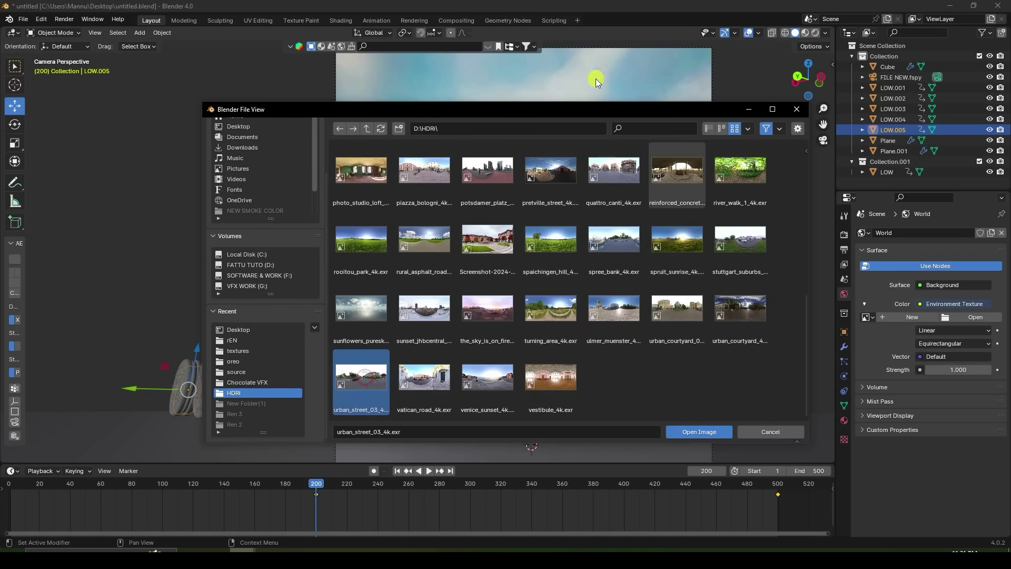
left_click(679, 437)
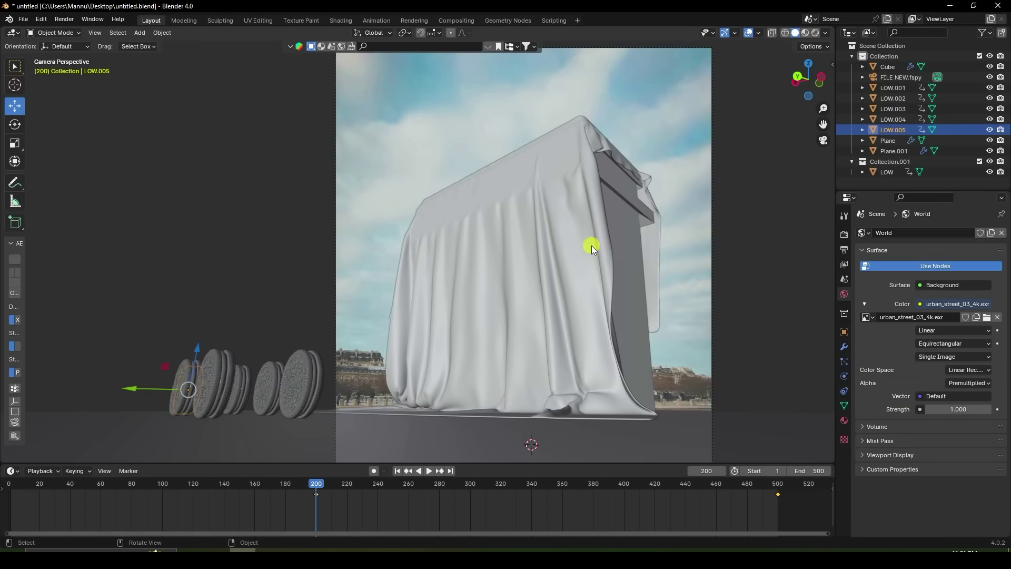
Step: Add a Sun light, raise it above the scene and move it sideways along X
left_click(139, 33)
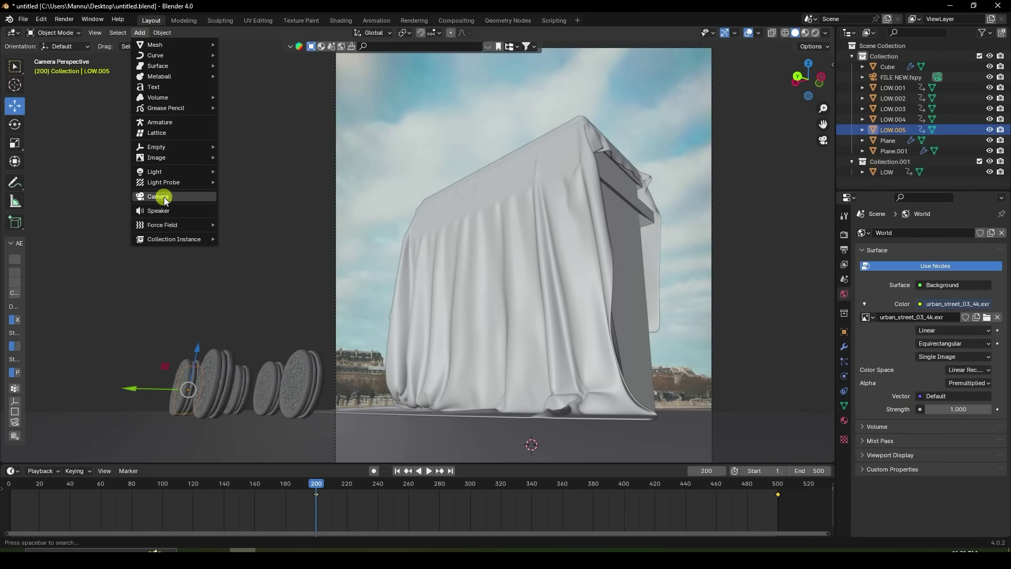
mouse_move(162, 171)
left_click(249, 182)
middle_click_drag(579, 246, 602, 273)
scroll(601, 273, "down", 8)
left_click_drag(436, 302, 474, 219)
middle_click_drag(474, 219, 464, 234)
left_click_drag(463, 235, 558, 266)
Step: Lift the Sun higher along Z and bring up its light properties
left_click(12, 126)
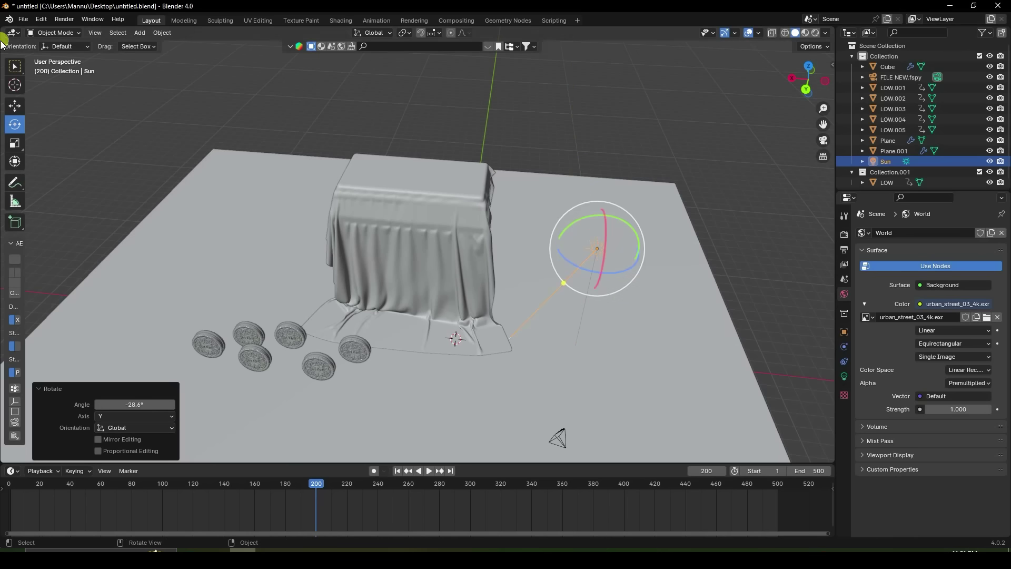
left_click(15, 106)
left_click_drag(614, 205, 637, 117)
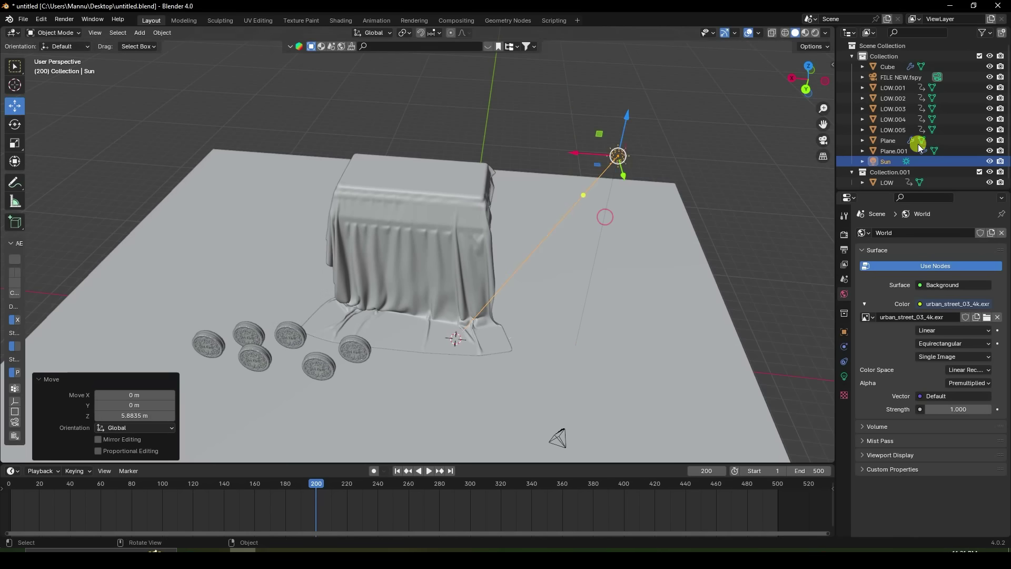
left_click(890, 163)
left_click(845, 376)
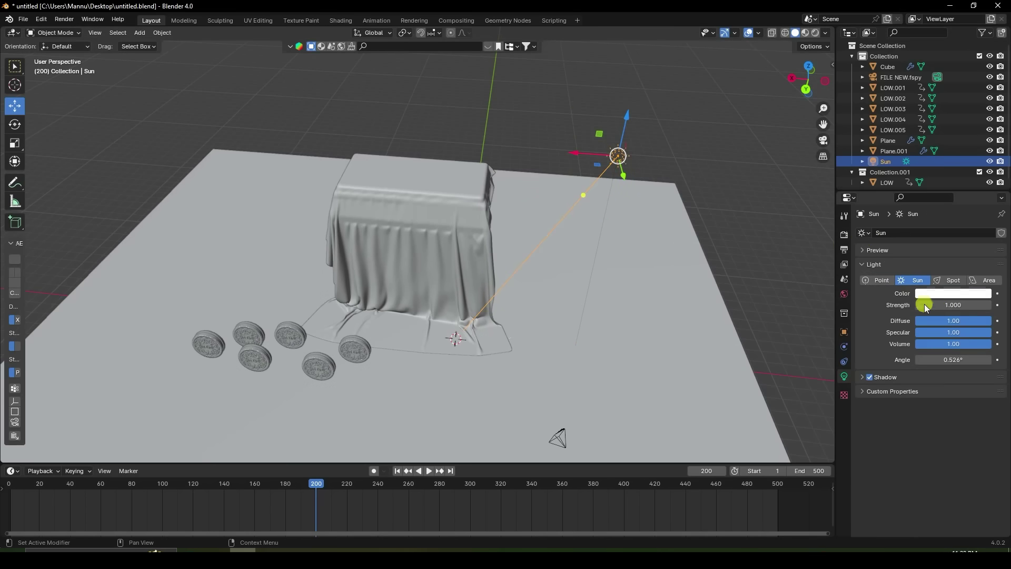
Step: Set rendering to Cycles on GPU Compute with 256 max samples, and save the file
left_click(844, 234)
left_click(943, 238)
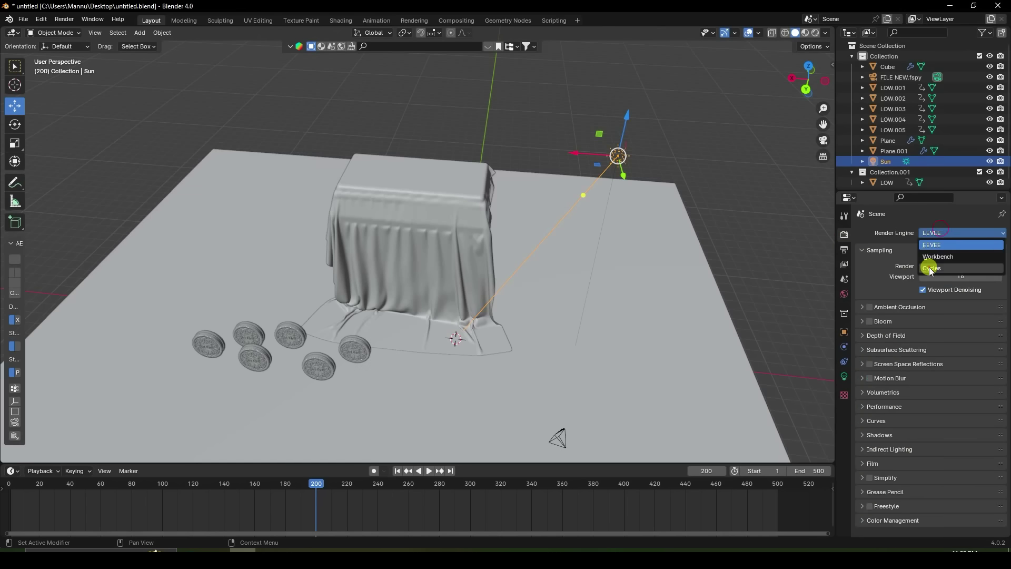
left_click(929, 266)
left_click(932, 259)
left_click(935, 285)
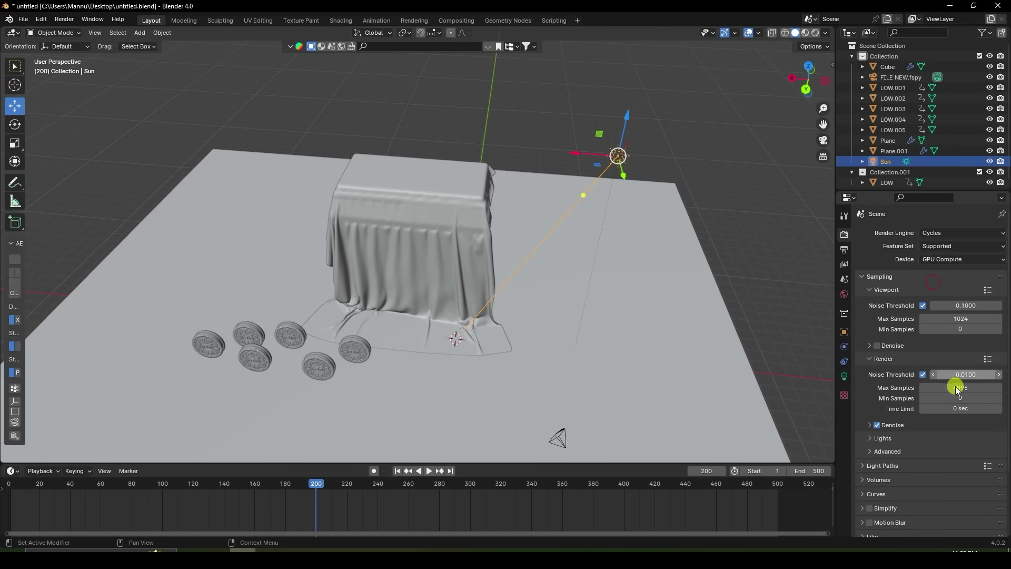
left_click(957, 387)
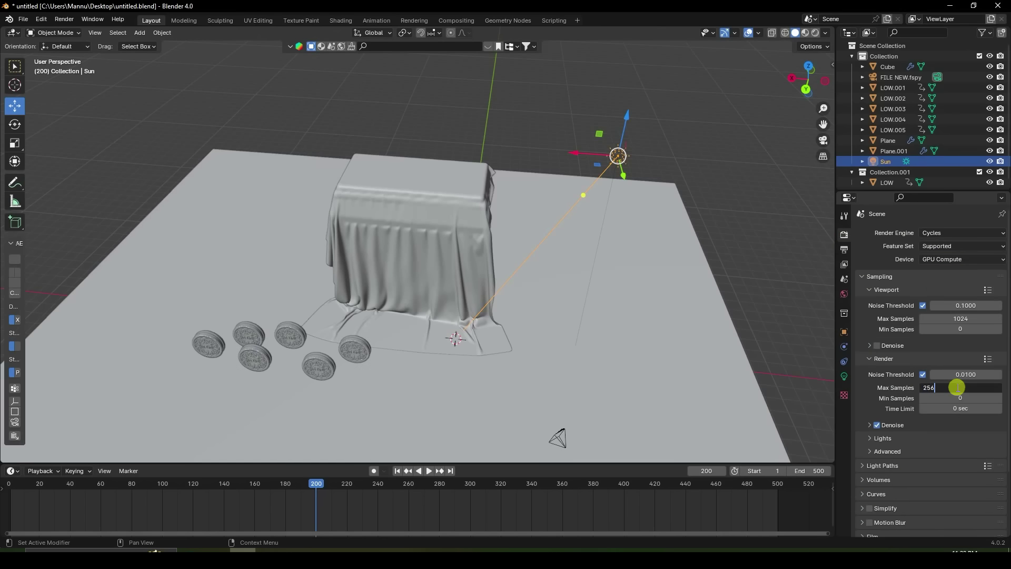
key("Return")
key("ctrl+s")
Step: Set the Color Management view transform to Standard
scroll(938, 406, "down", 4)
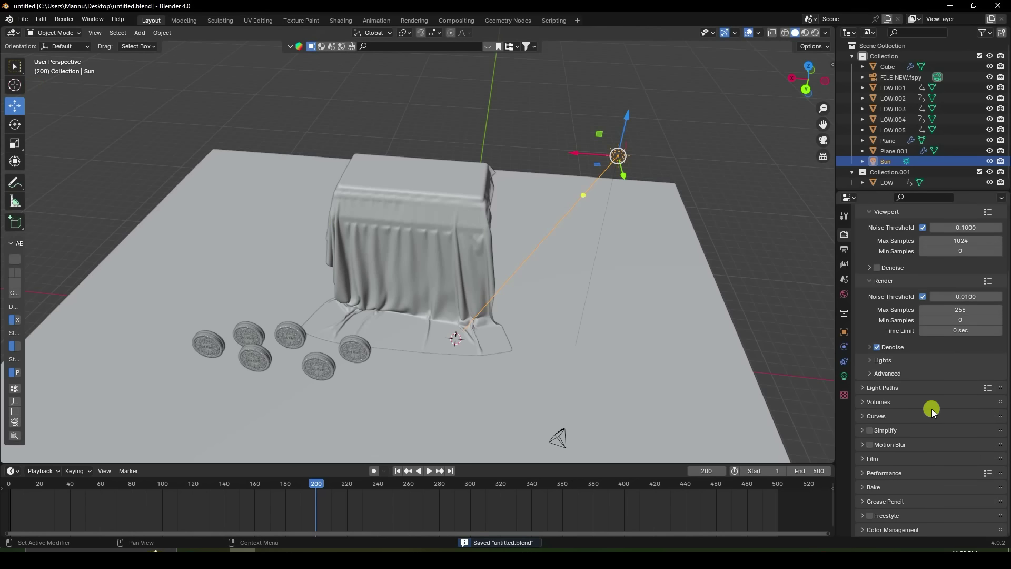
left_click(870, 459)
scroll(874, 454, "down", 5)
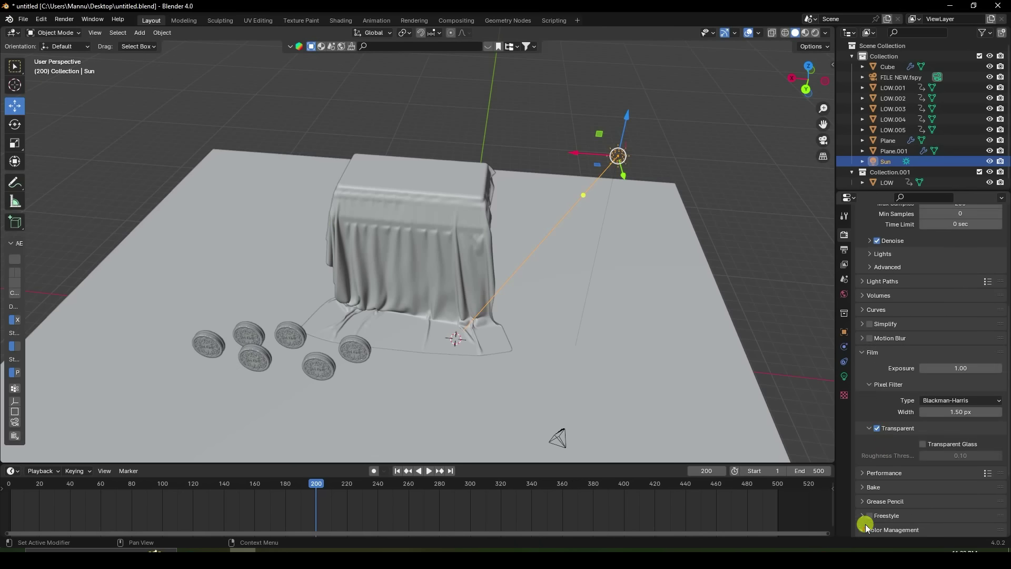
left_click(866, 528)
scroll(890, 469, "down", 5)
left_click(926, 456)
left_click(920, 467)
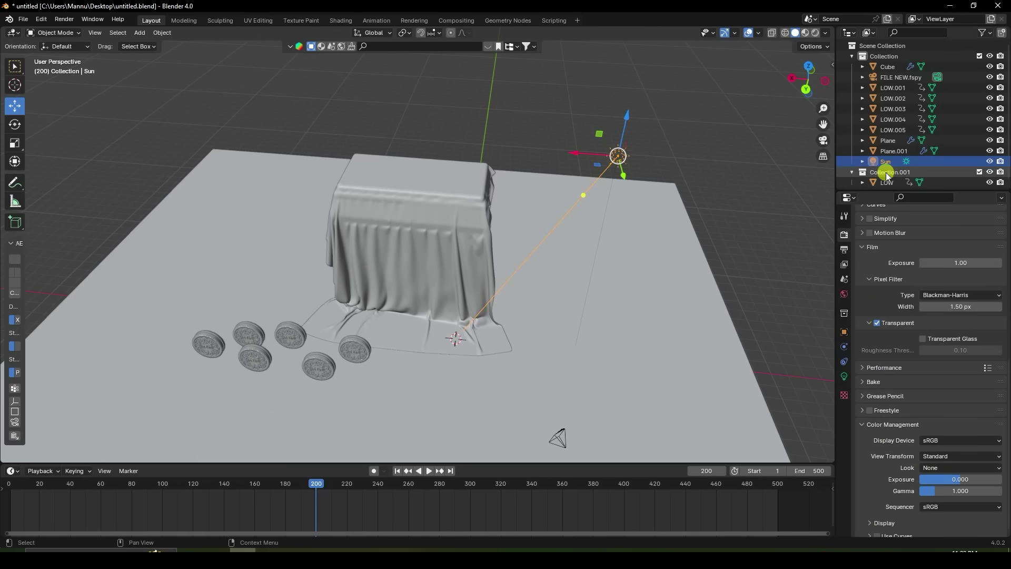
Step: Set the Sun's angle to 20° and view the scene through the camera
left_click(844, 376)
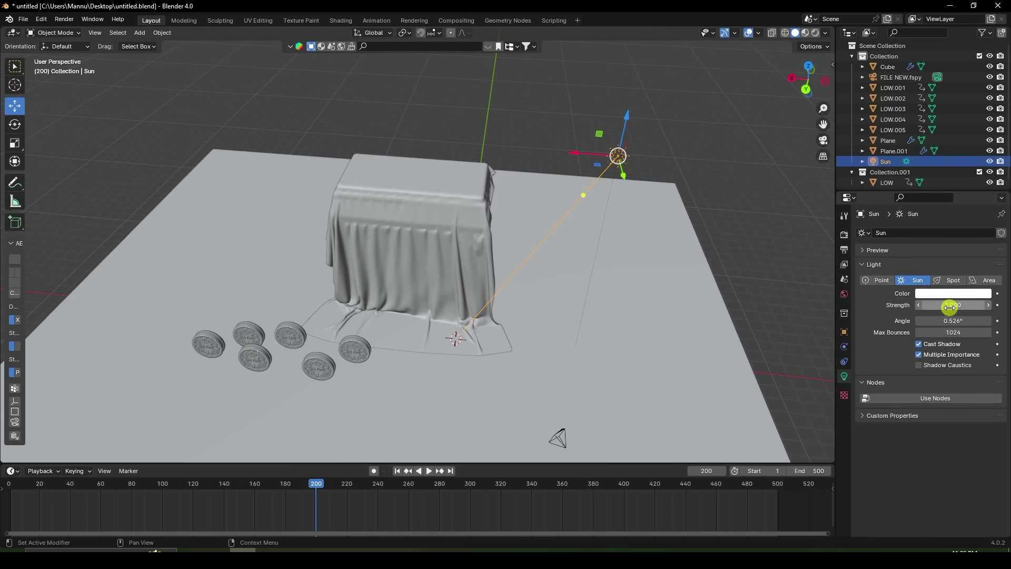
left_click(954, 322)
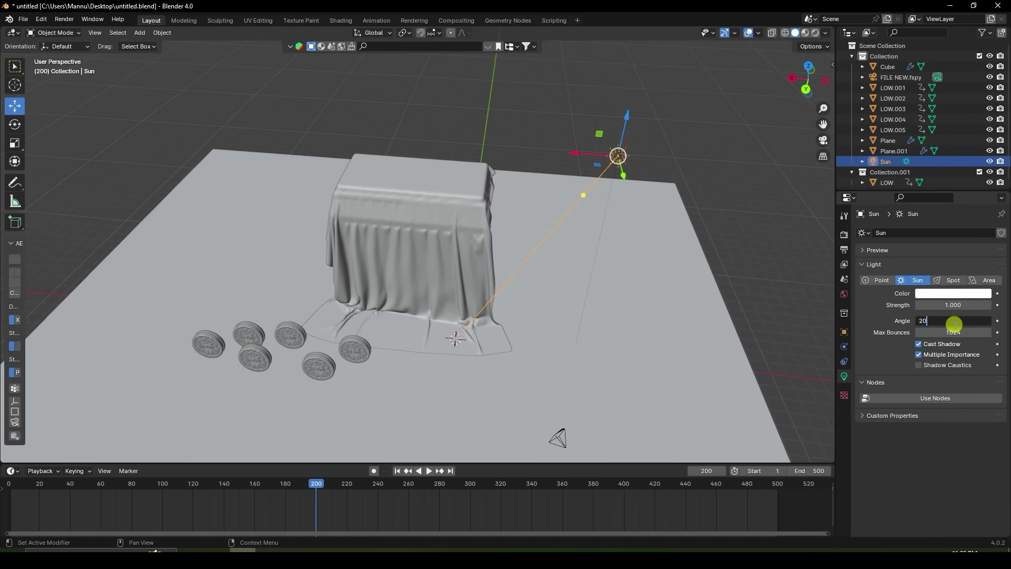
type("20")
key("Return")
key("KP_0")
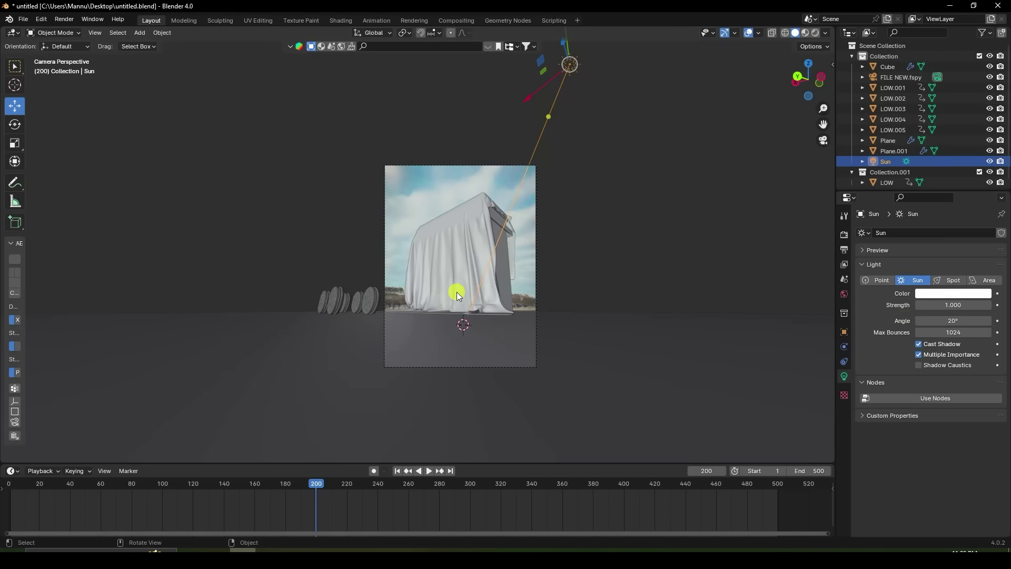
scroll(456, 292, "up", 3)
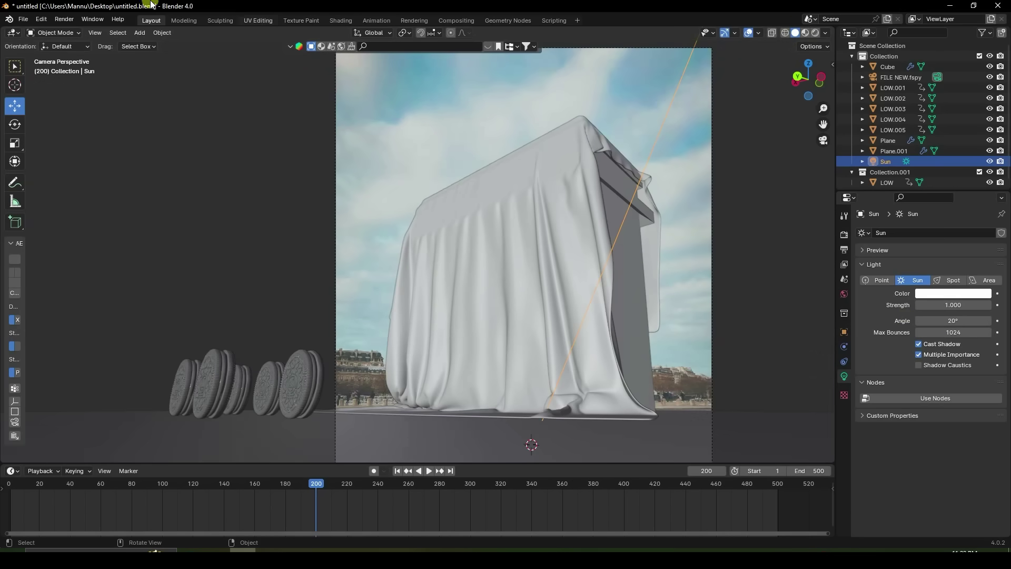
left_click(65, 20)
left_click(74, 33)
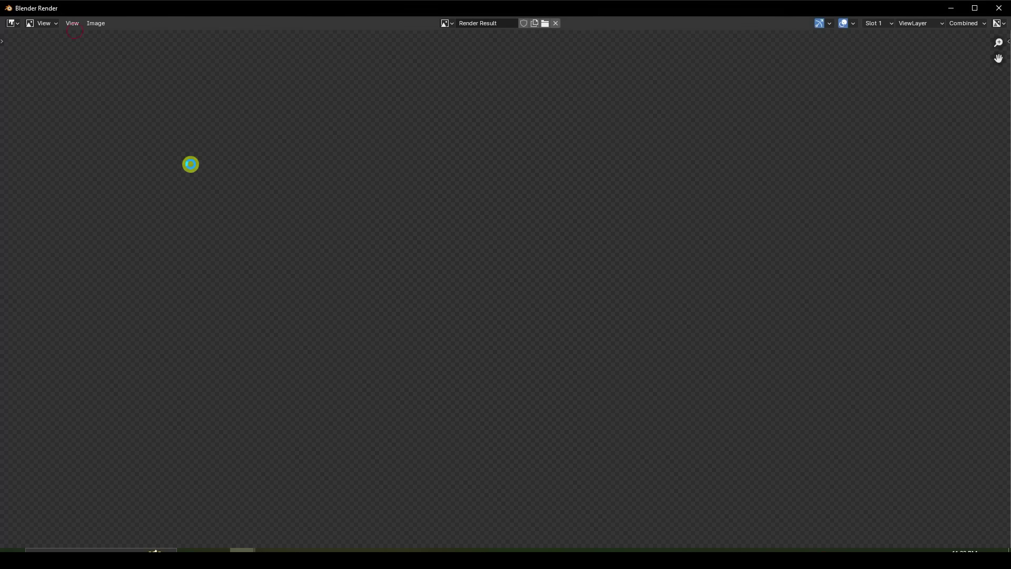
scroll(248, 258, "down", 2)
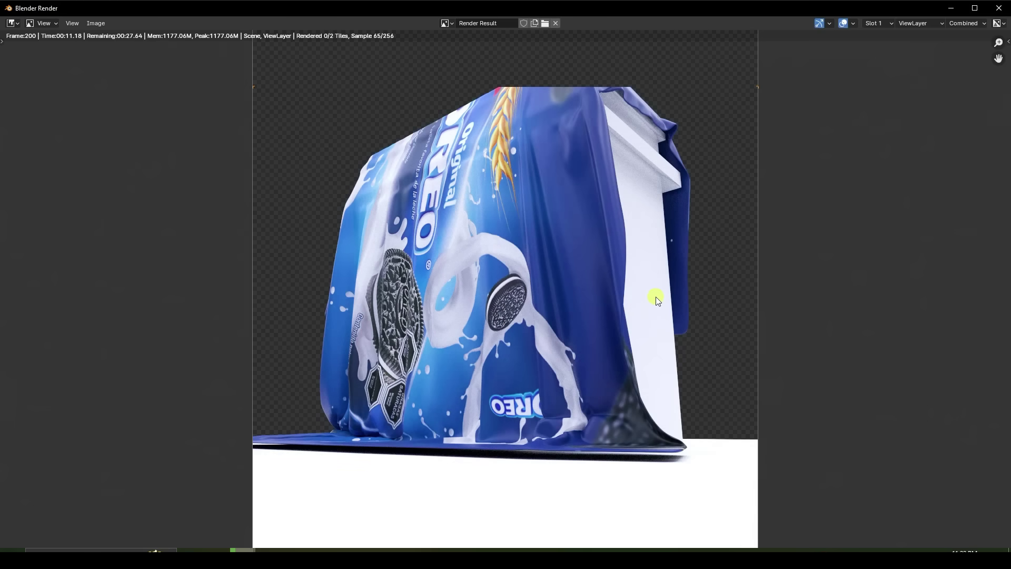
left_click(999, 8)
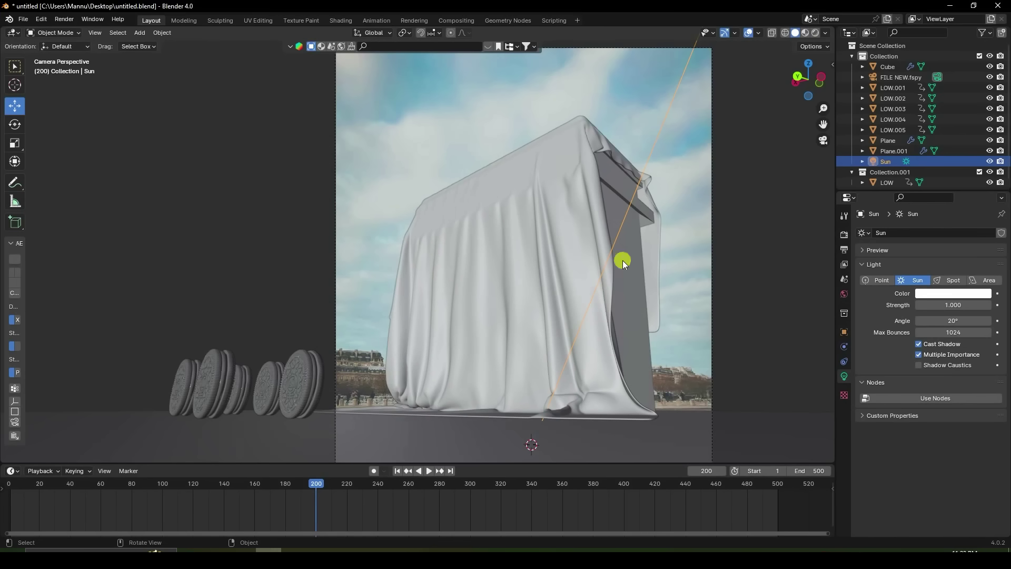
Step: At frame 1, review the Cube's physics and visibility settings, then select the ground Plane
left_click(396, 470)
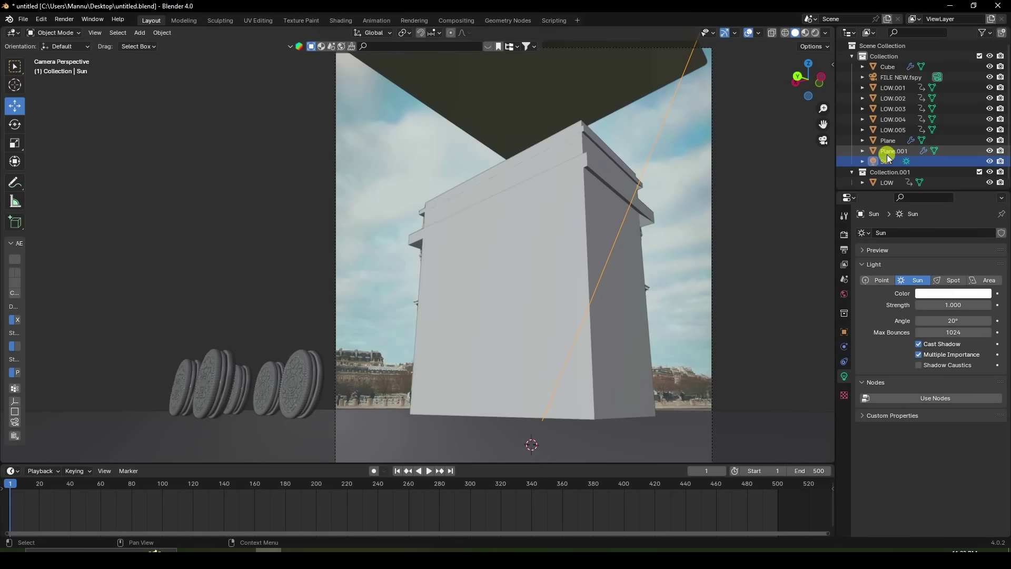
left_click(537, 238)
left_click(844, 376)
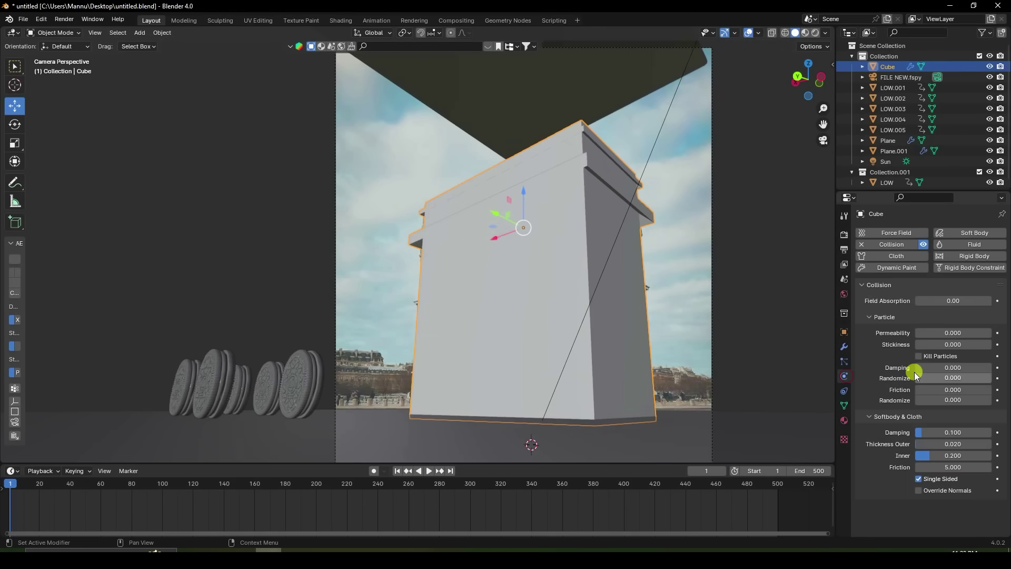
left_click(844, 332)
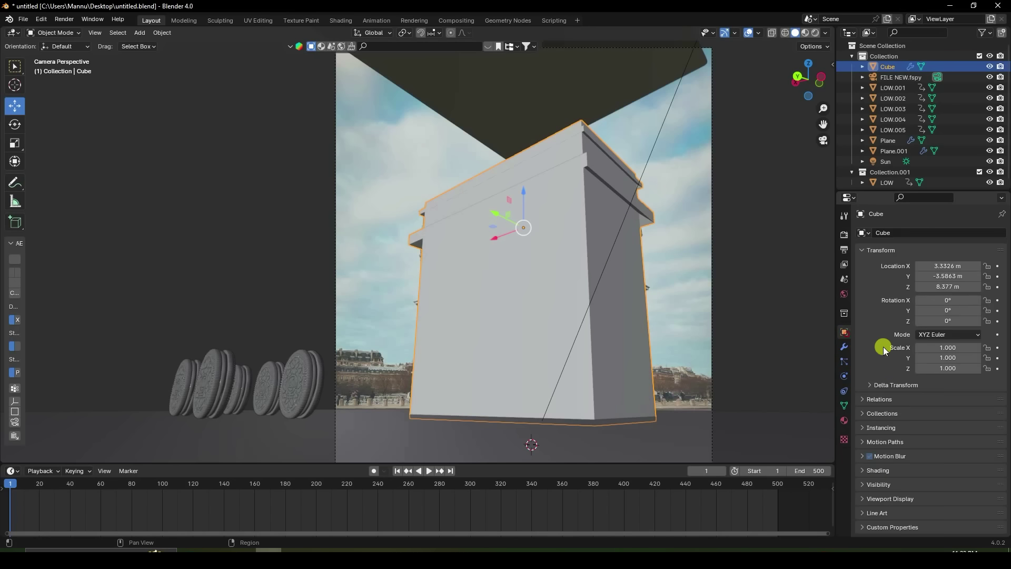
left_click(859, 483)
scroll(895, 448, "down", 5)
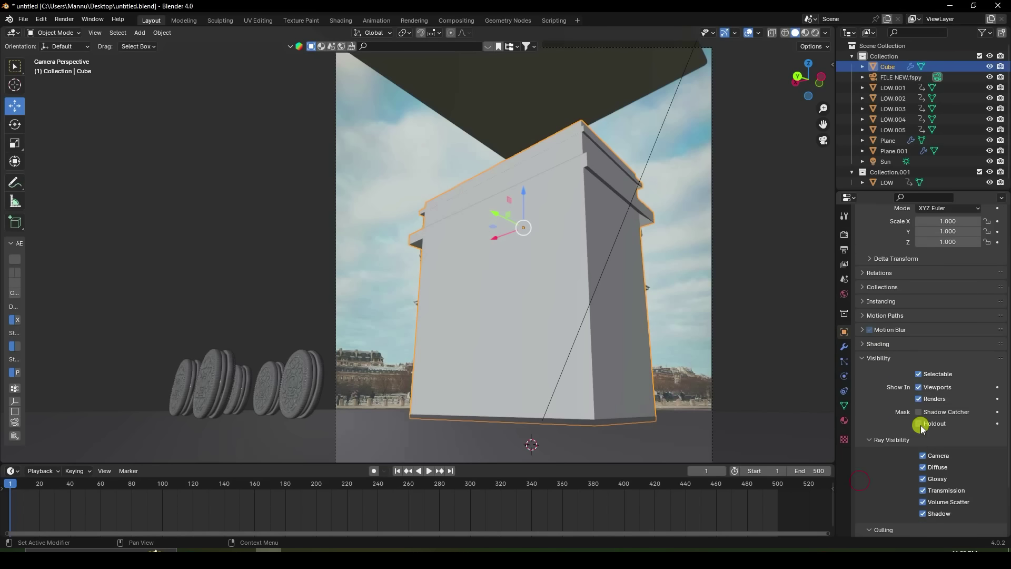
left_click(636, 447)
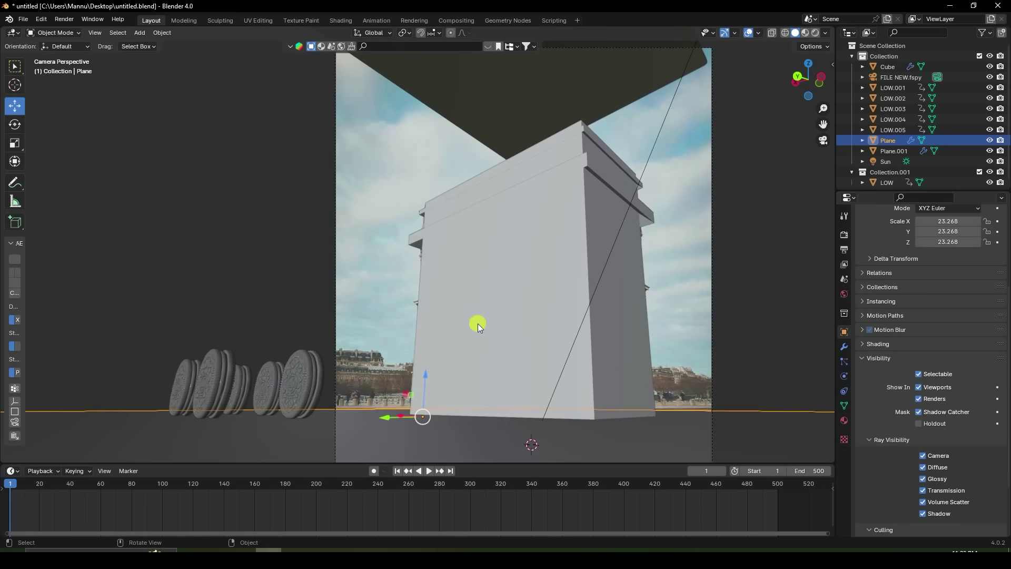
Step: Scrub to frame 327 where the cloth drapes, render it as an image, and close the render window
left_click(65, 20)
left_click_drag(262, 484, 512, 484)
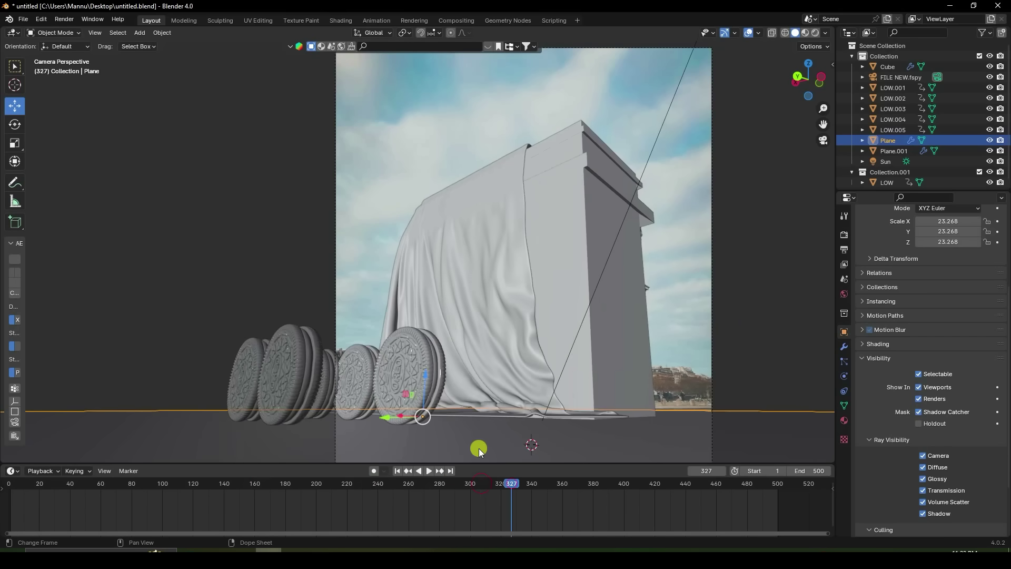
left_click(65, 19)
left_click(71, 30)
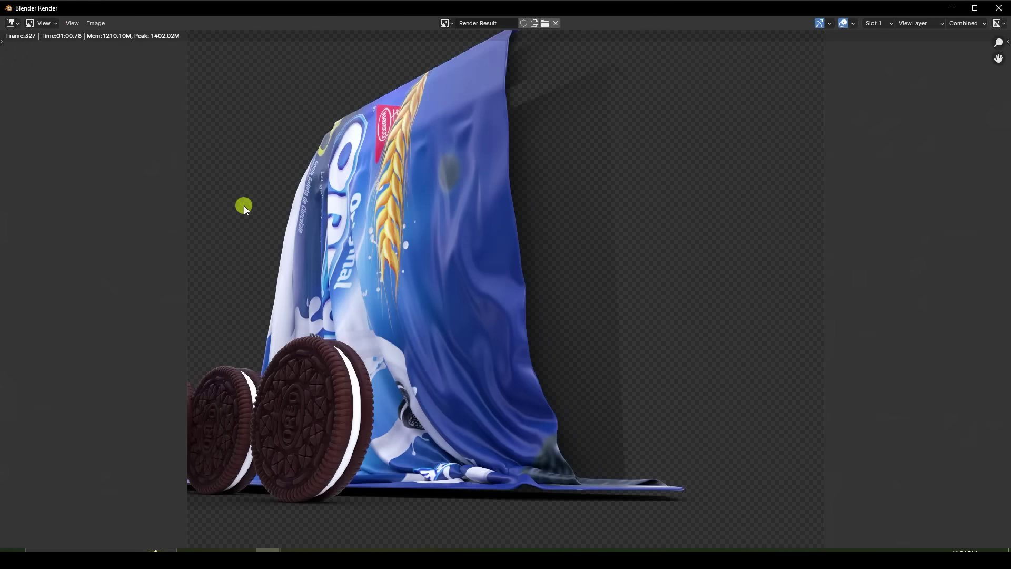
scroll(316, 240, "down", 2)
scroll(324, 243, "up", 2)
left_click(999, 8)
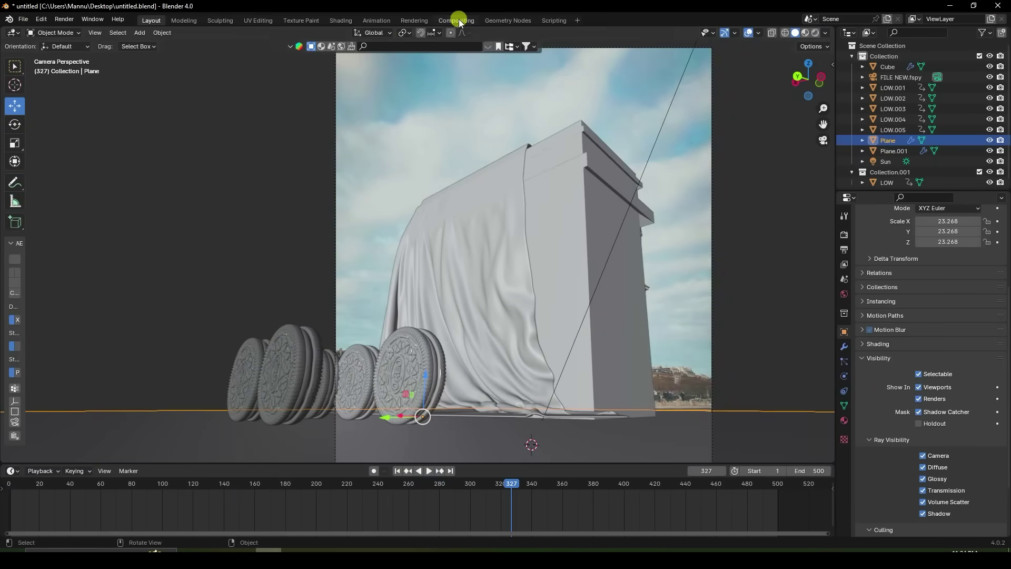
left_click(456, 20)
Step: Enable Use Nodes for the compositor and move the Composite node further right
left_click(117, 33)
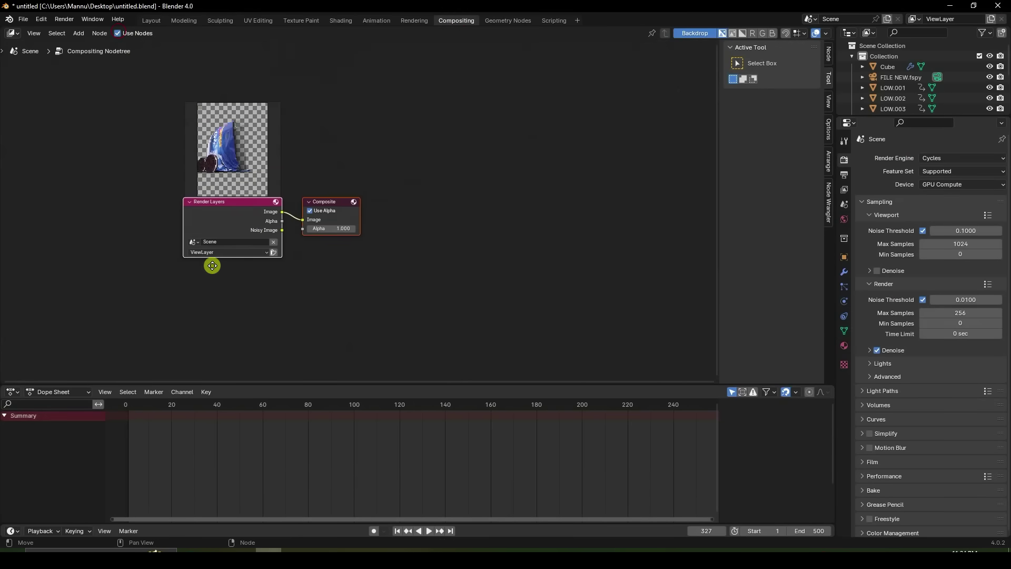
middle_click_drag(212, 266, 197, 276)
left_click(359, 188)
left_click_drag(324, 214, 403, 219)
Step: Add an Image node above Render Layers loaded with Image.jpg from the Chocolate VFX folder
key("shift+a")
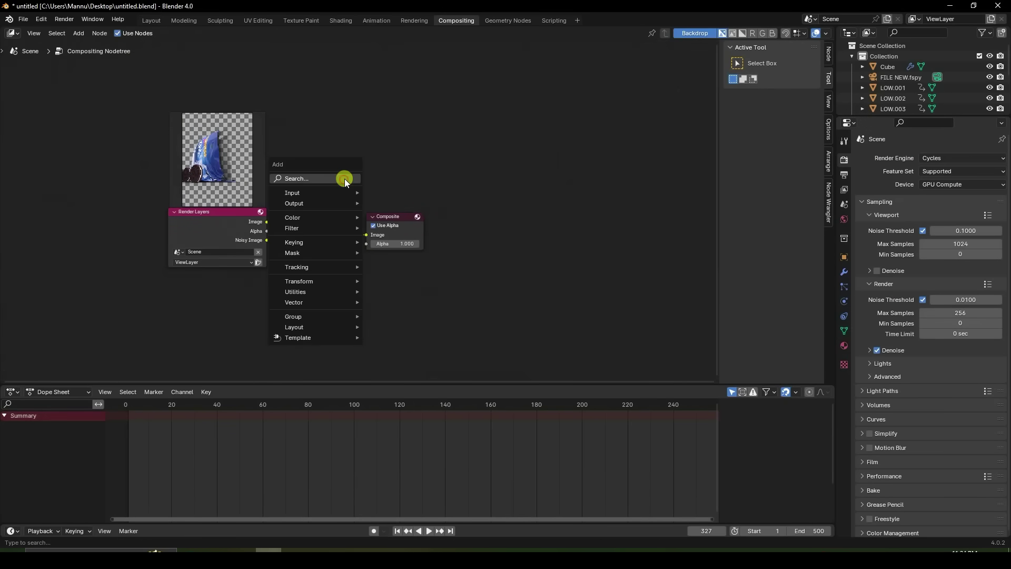
left_click(343, 179)
left_click(390, 209)
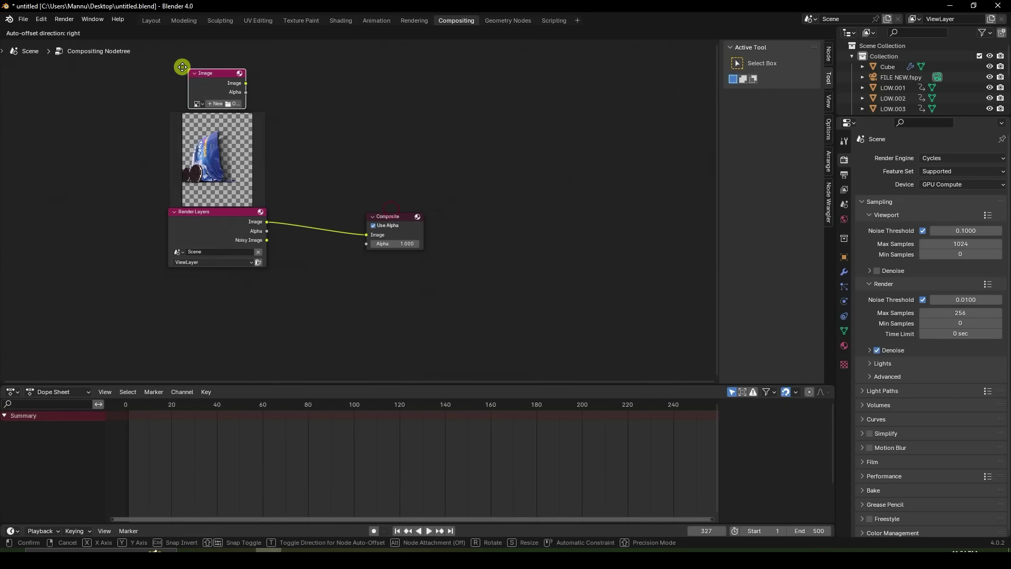
left_click(185, 68)
left_click(222, 98)
double_click(423, 171)
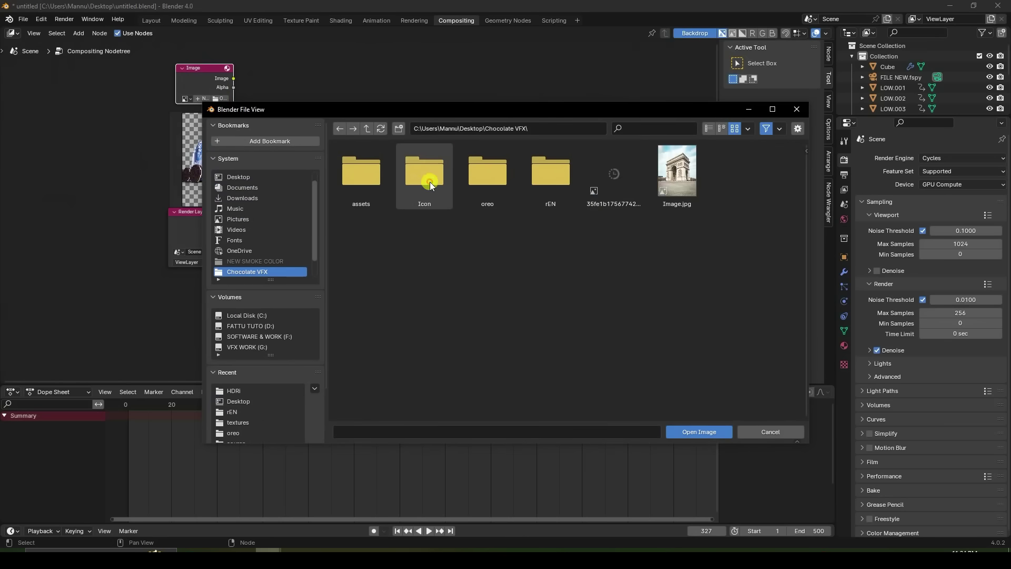
left_click(672, 169)
left_click(701, 432)
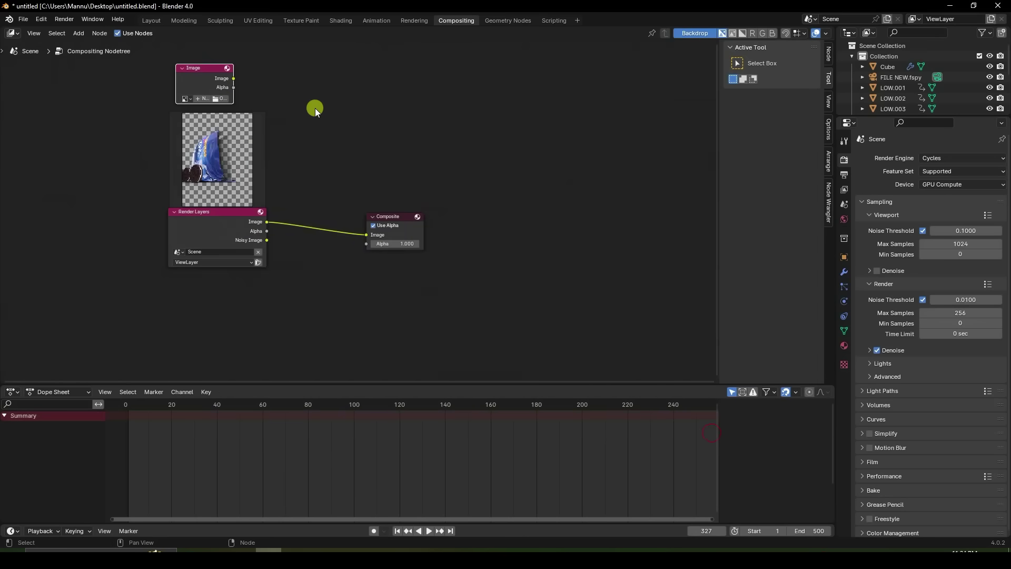
Step: Add a Viewer node below the Composite node
key("shift+a")
left_click(280, 100)
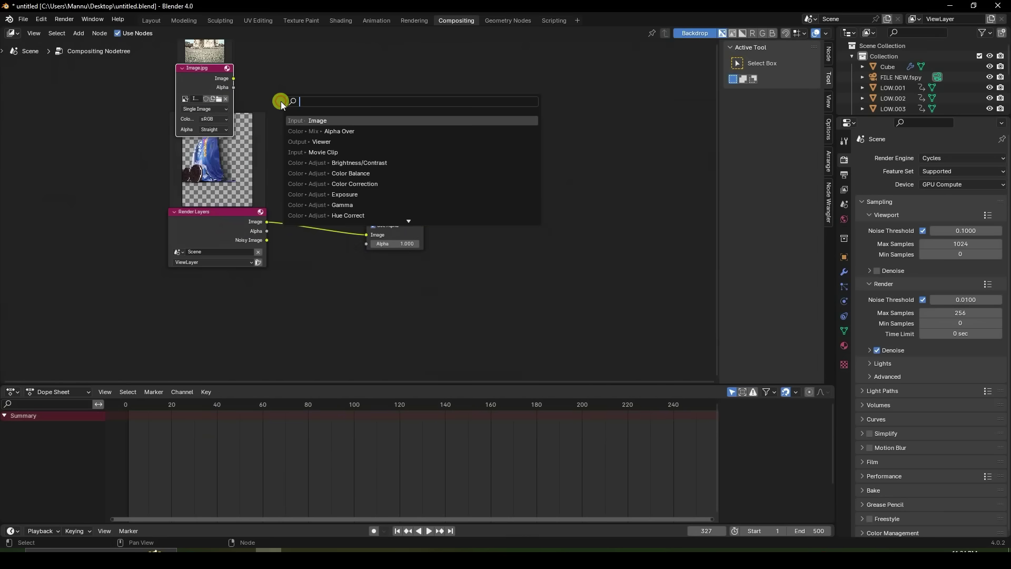
left_click(332, 142)
left_click(385, 283)
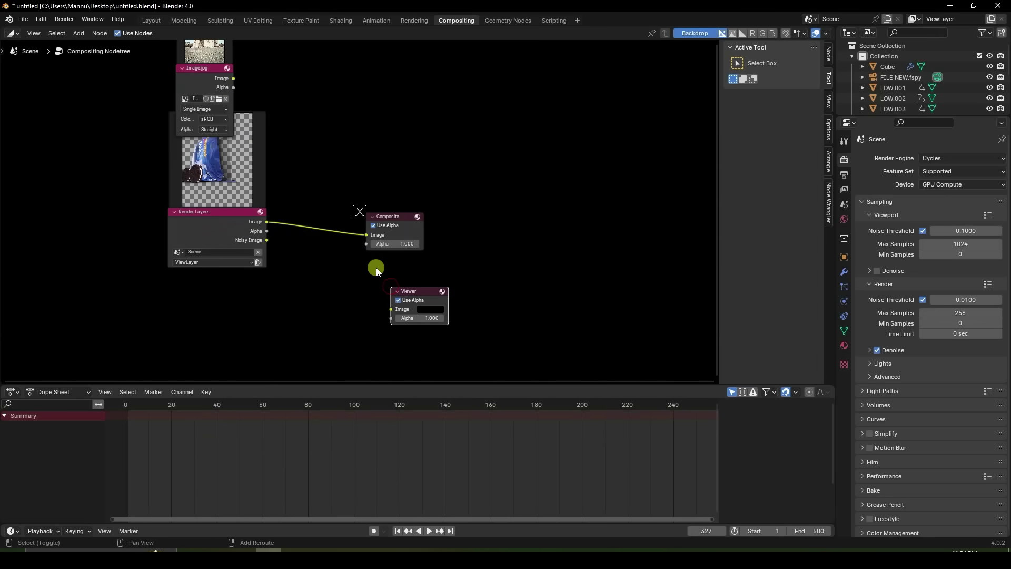
Step: Insert an Alpha Over node with the photo and render as inputs, feeding the Viewer
key("shift+a")
left_click(372, 266)
left_click(445, 307)
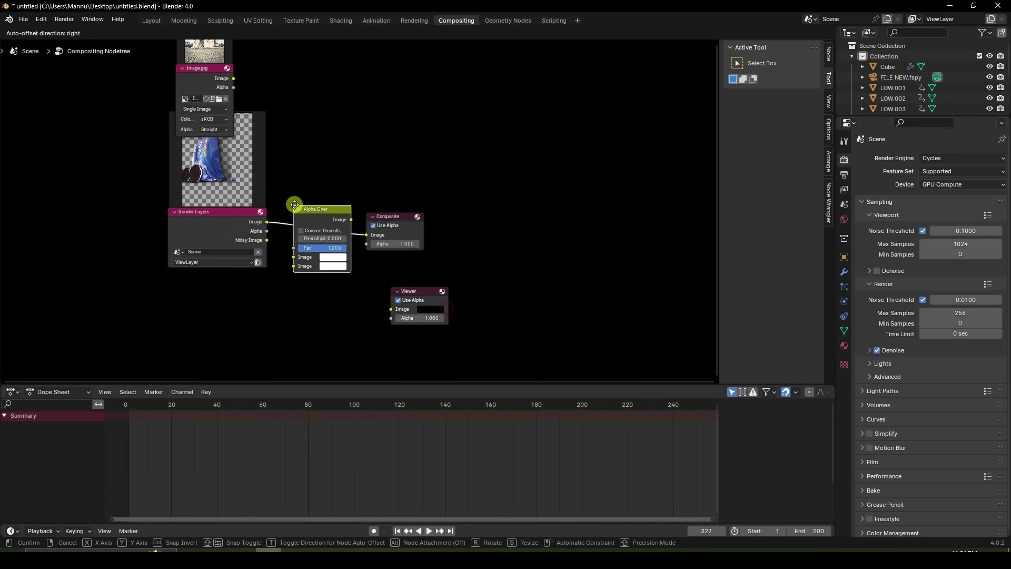
left_click(300, 207)
left_click_drag(299, 258, 299, 266)
left_click_drag(233, 78, 299, 259)
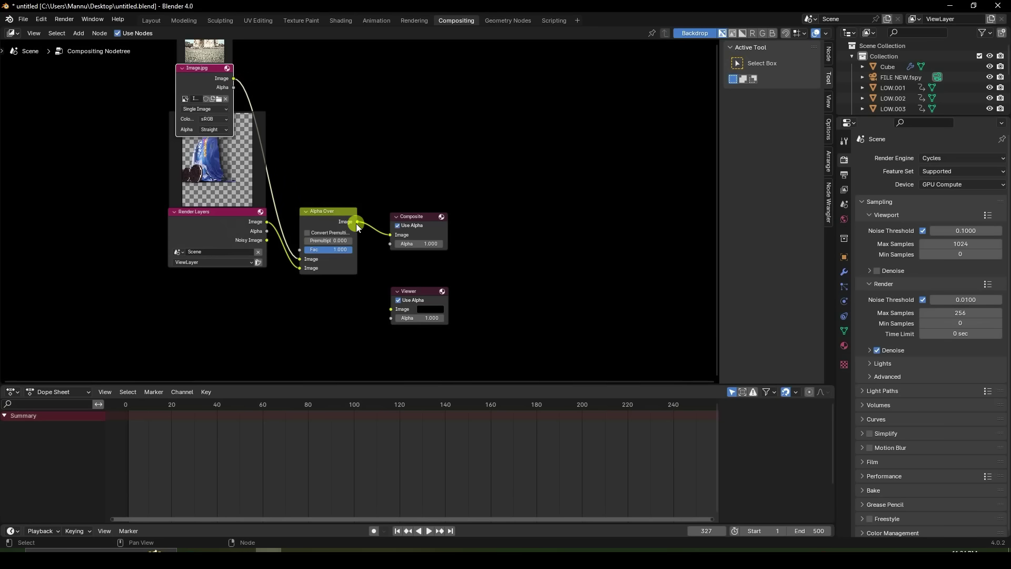
left_click_drag(356, 223, 391, 309)
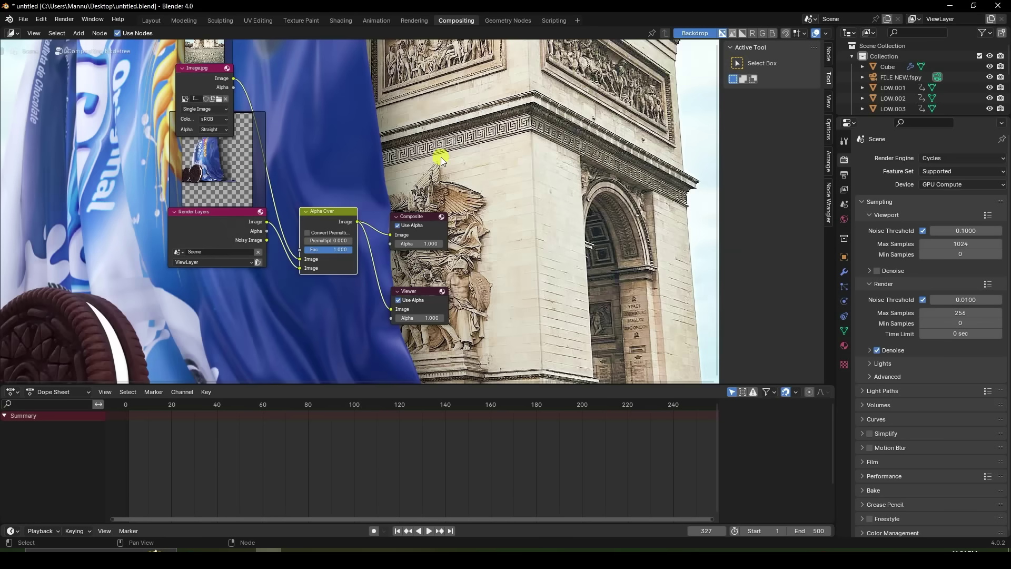
Step: Fit the composited backdrop preview in view, then go back to the Layout workspace
scroll(476, 166, "down", 2)
key("alt+v")
key("alt+v")
key("alt+v")
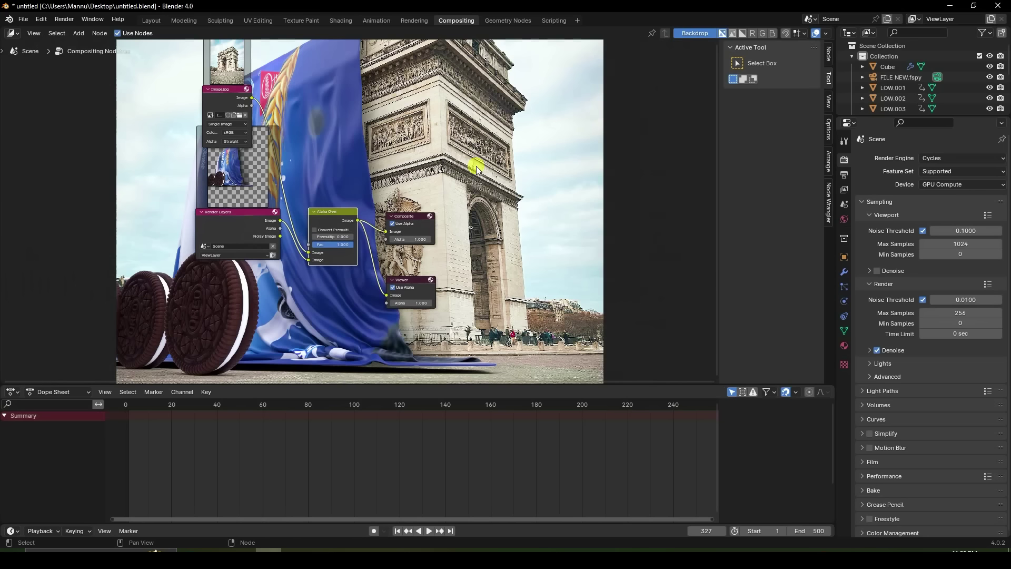
key("alt+v")
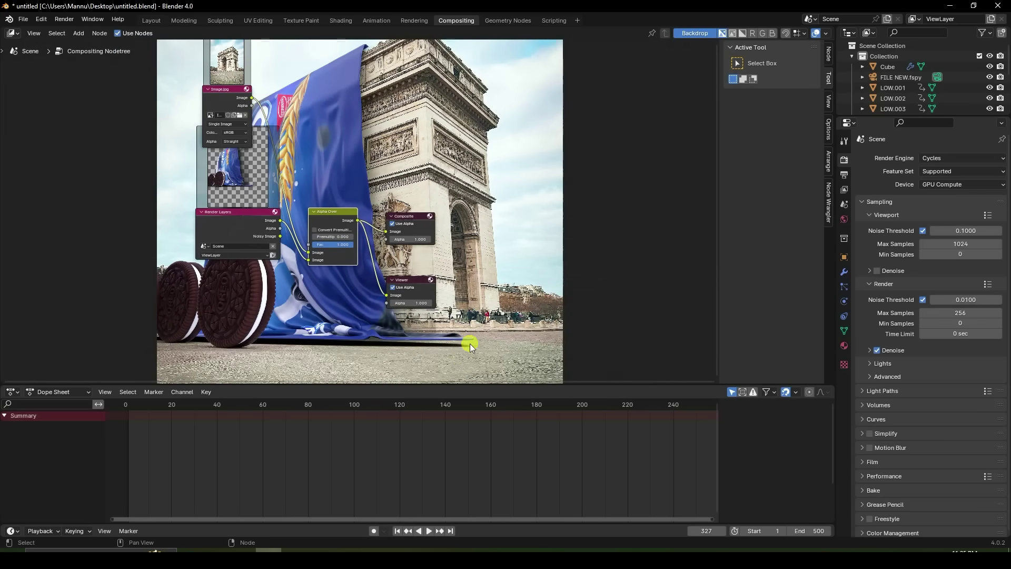
left_click(150, 21)
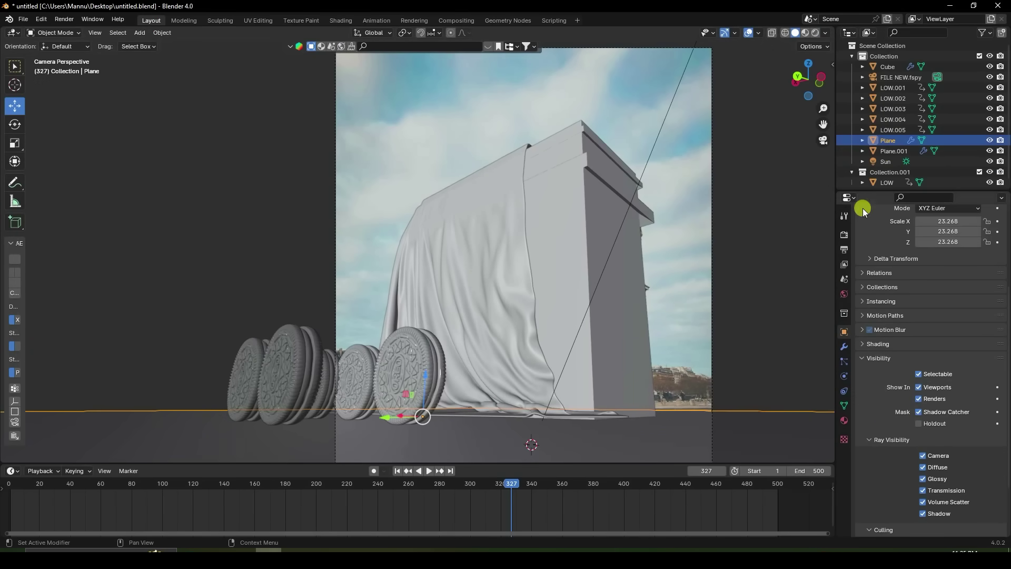
Step: Select the cloth object Plane.001, go to frame 1, and delete all cloth bakes
left_click(524, 276)
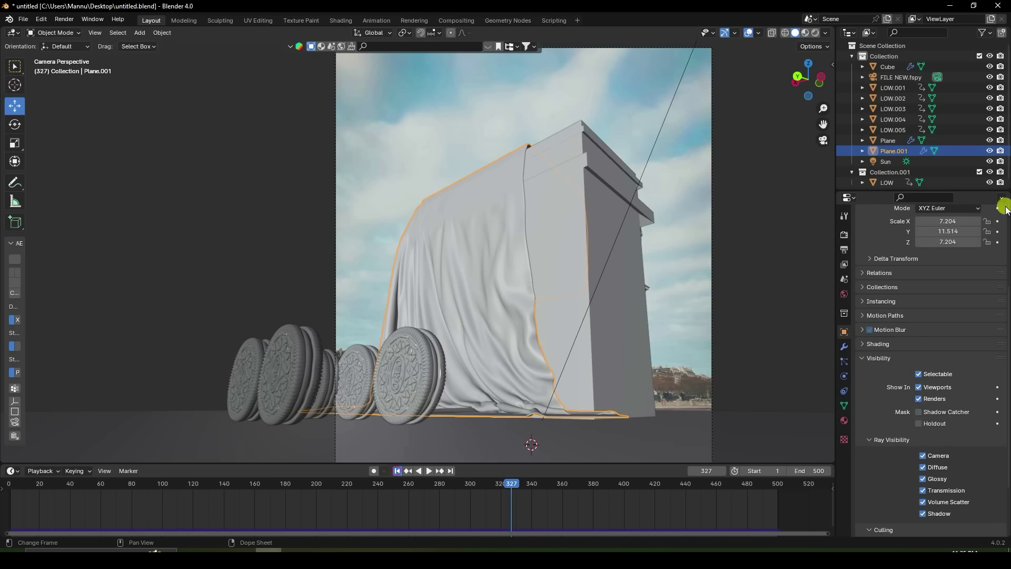
key("shift+Left")
left_click(844, 376)
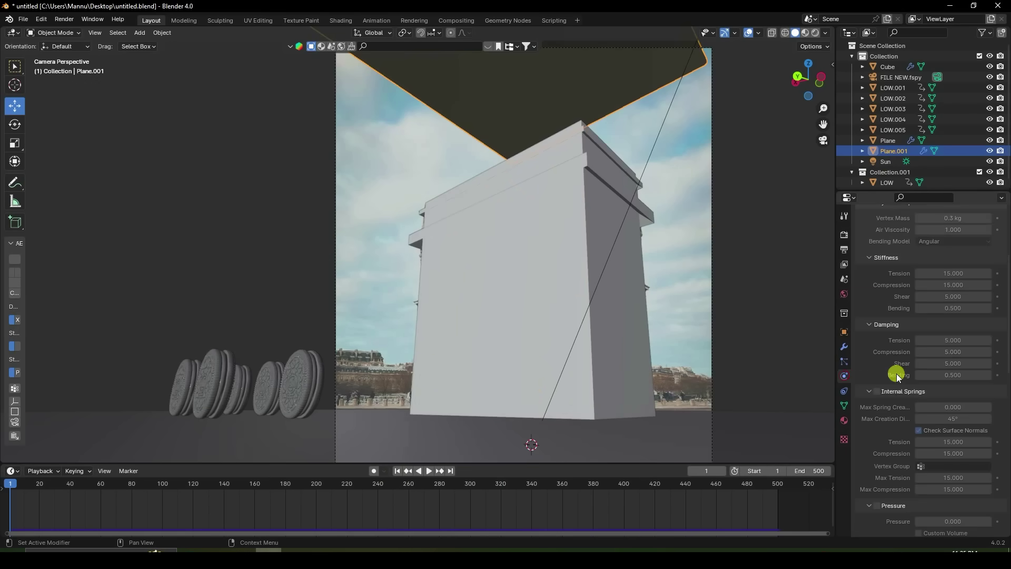
scroll(898, 376, "down", 15)
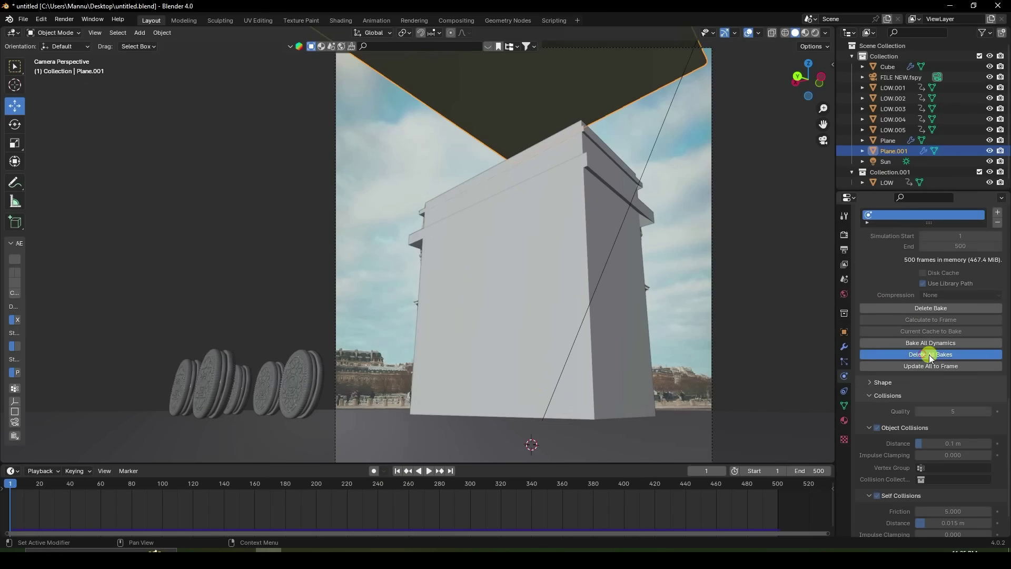
left_click(921, 357)
Step: Set the ground Plane's collision Inner thickness to 0.1 and Thickness Outer to 0.01
scroll(581, 314, "down", 3)
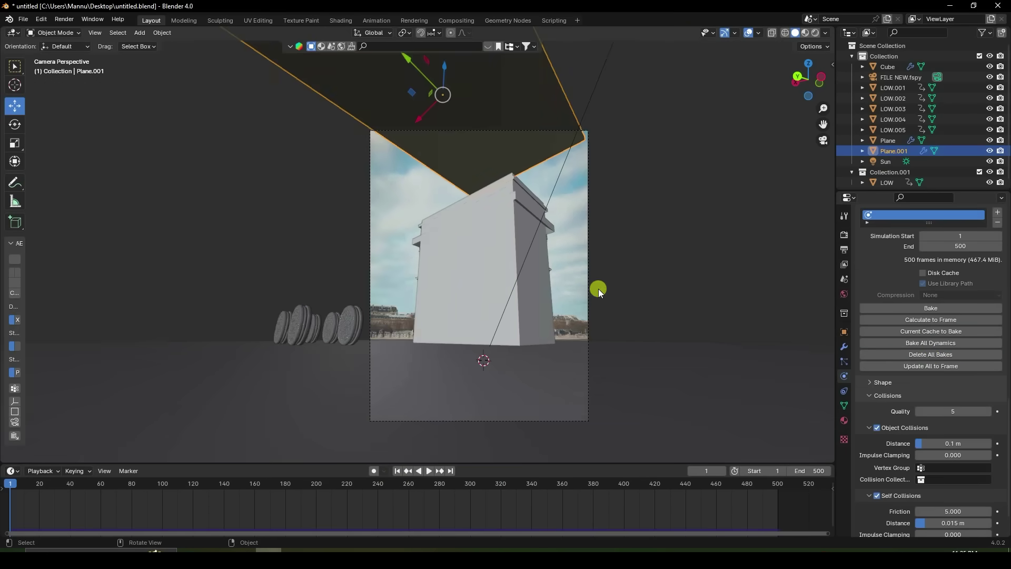
middle_click_drag(599, 289, 578, 302)
left_click(602, 326)
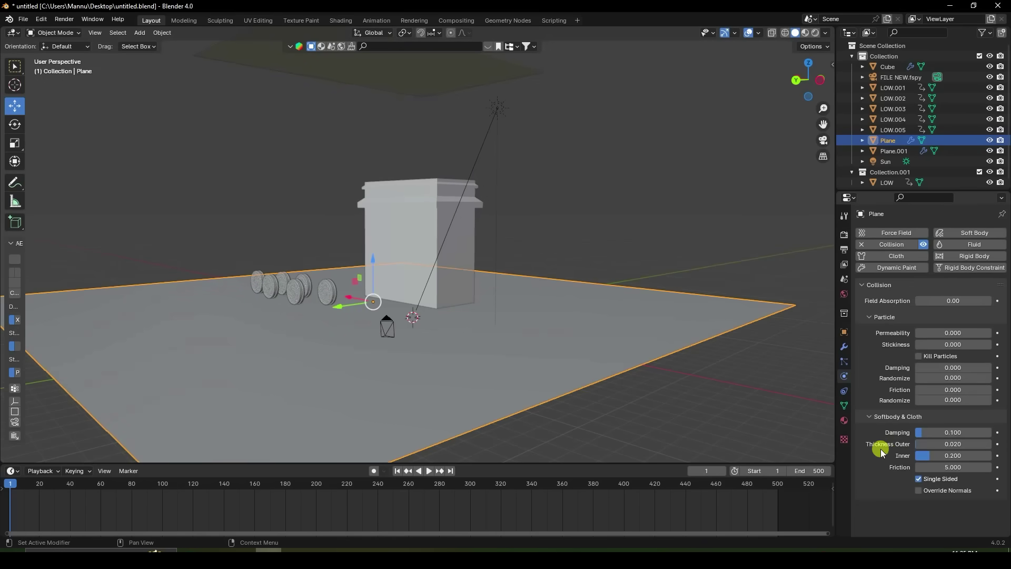
left_click(931, 456)
type("0")
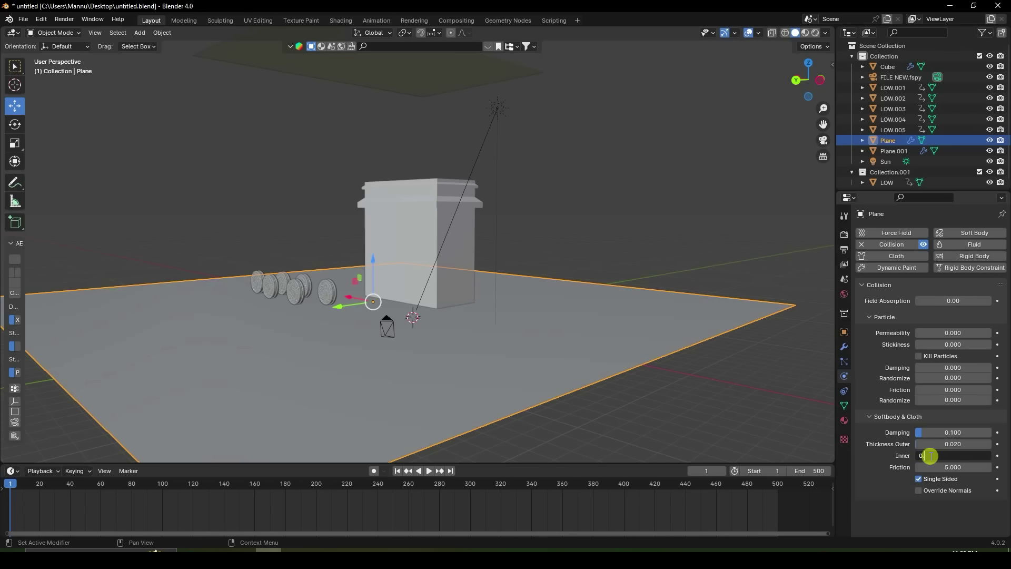
type(".1")
key("Return")
left_click(951, 444)
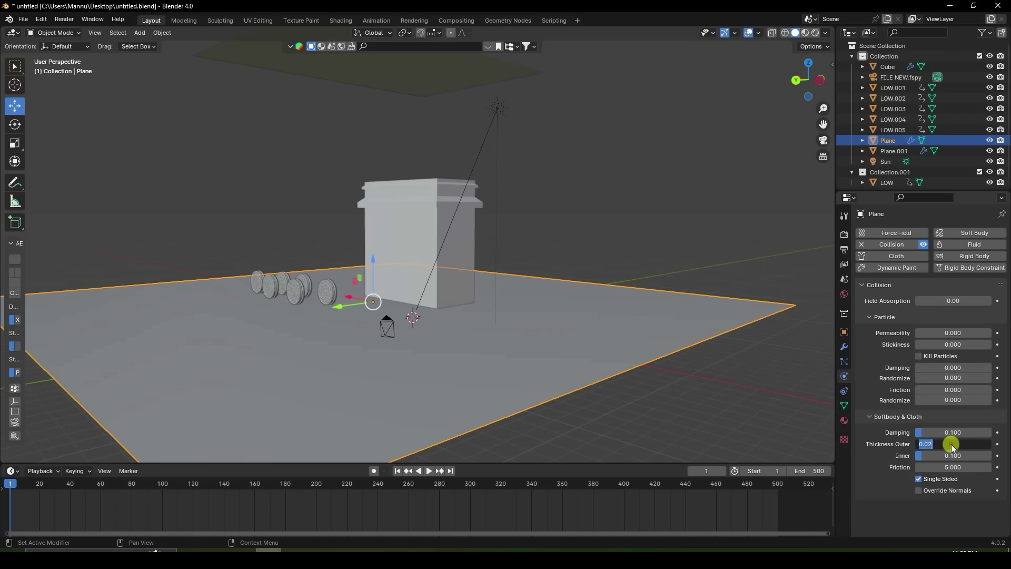
type("0.01")
key("Return")
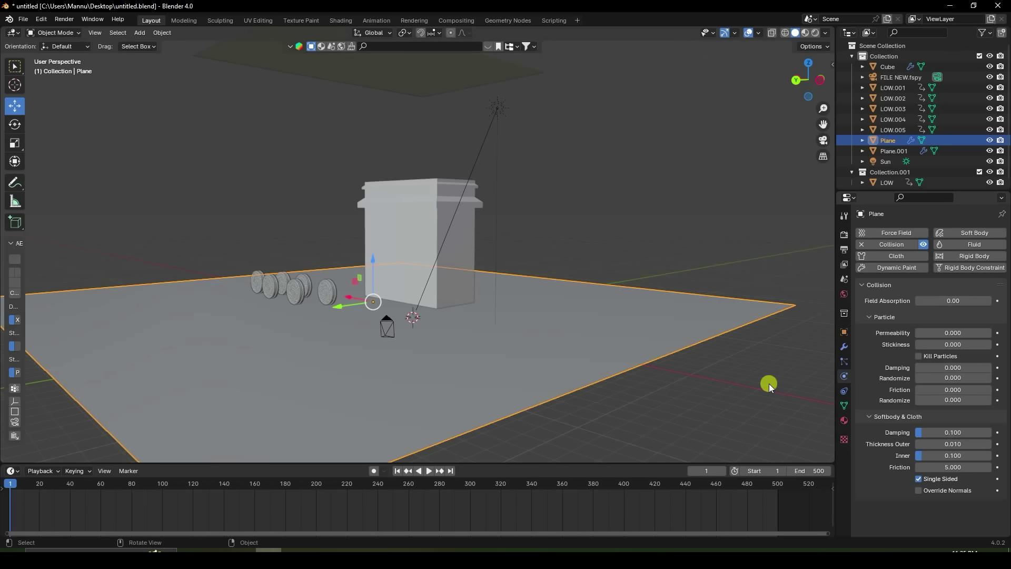
Step: Reselect Plane.001, clear previous bakes, and bake the cloth simulation again
middle_click_drag(442, 321, 390, 183)
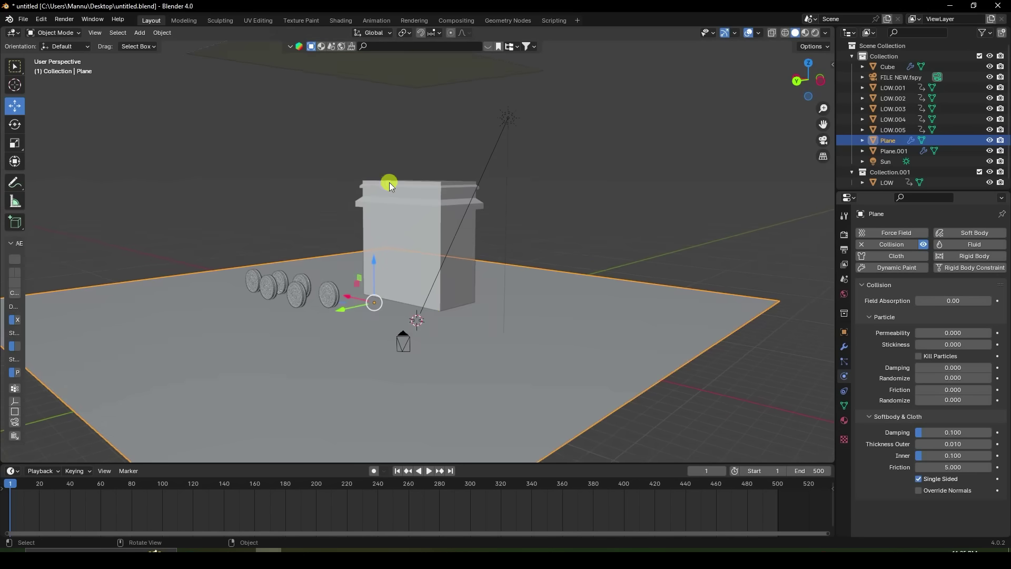
scroll(415, 251, "up", 2)
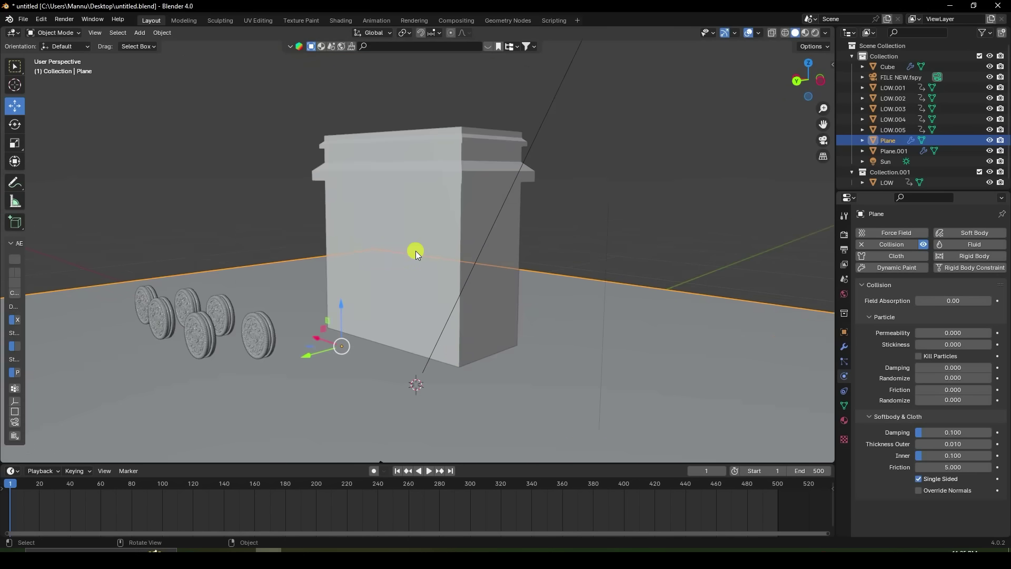
scroll(423, 248, "down", 2)
scroll(422, 248, "up", 2)
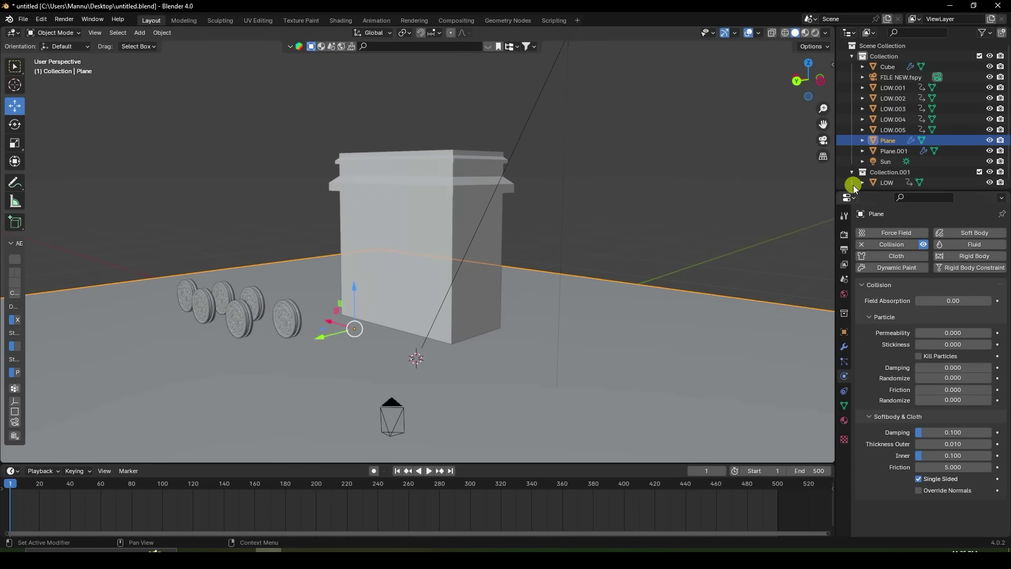
scroll(503, 258, "down", 2)
middle_click_drag(507, 275, 377, 155)
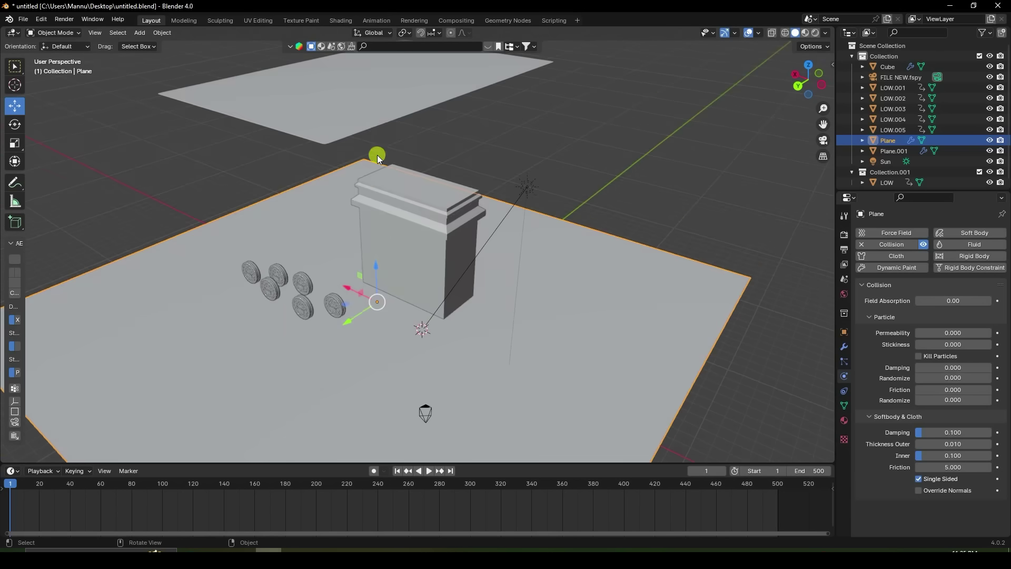
left_click(349, 91)
scroll(918, 425, "down", 3)
scroll(918, 424, "down", 10)
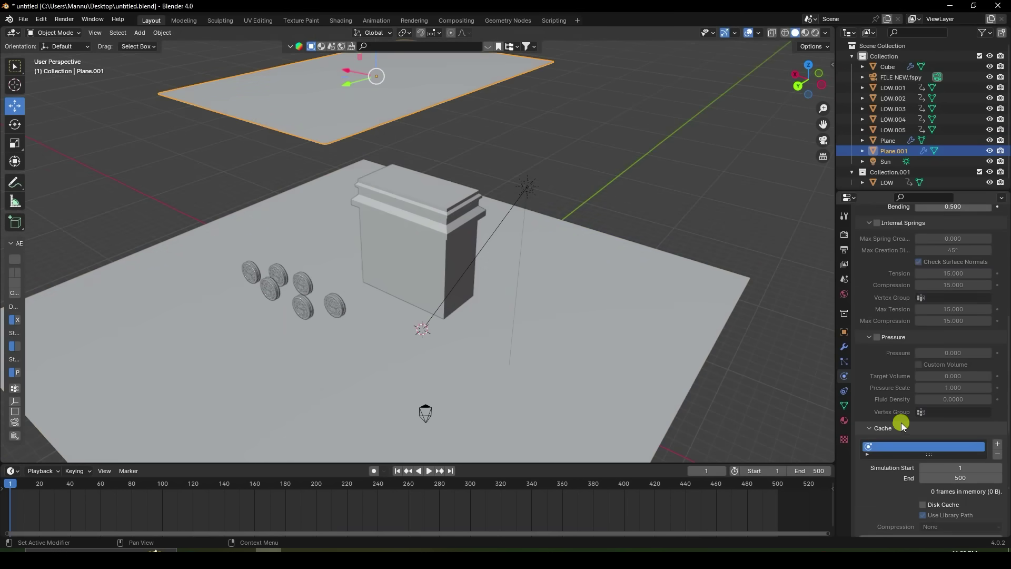
left_click(922, 460)
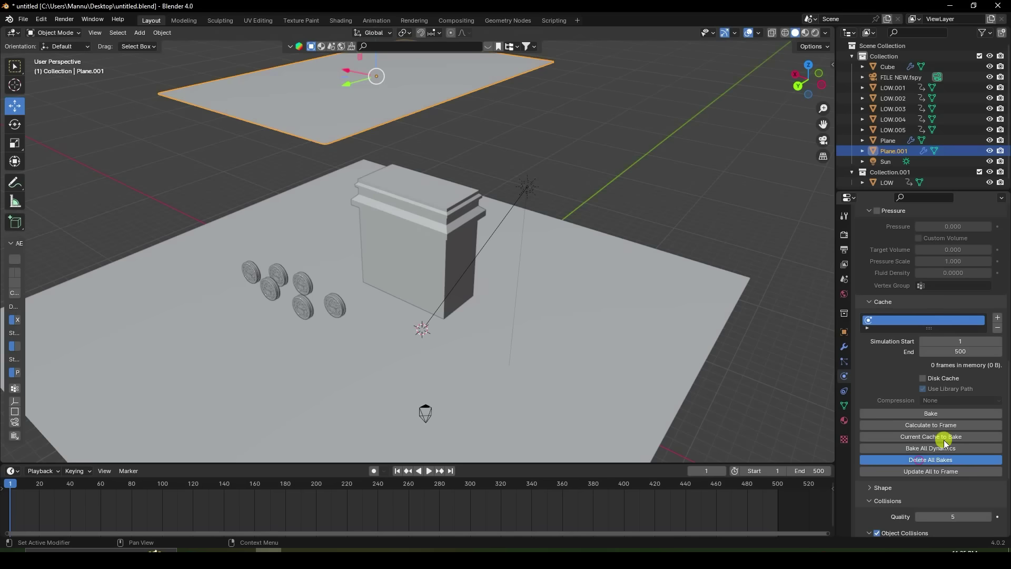
left_click(930, 414)
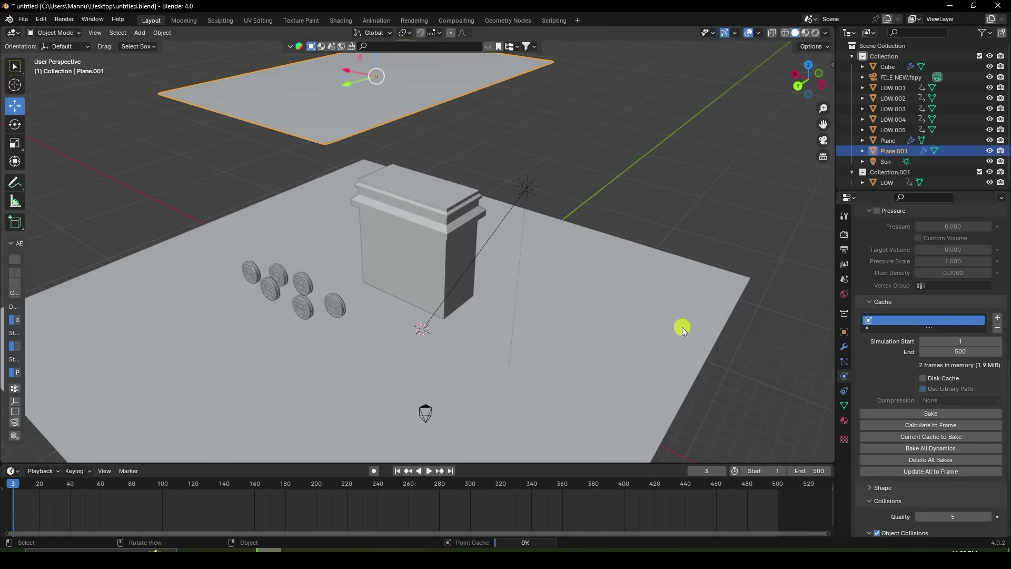